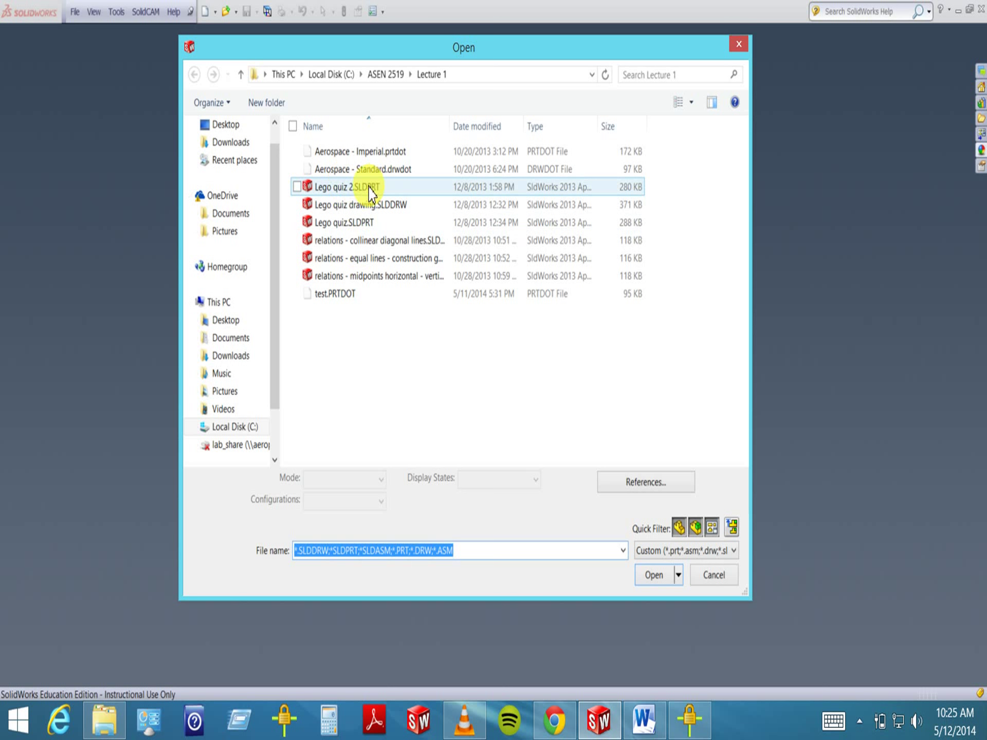
Open the part file Lego quiz.SLDPRT from the Lecture 1 folder
double_click(337, 225)
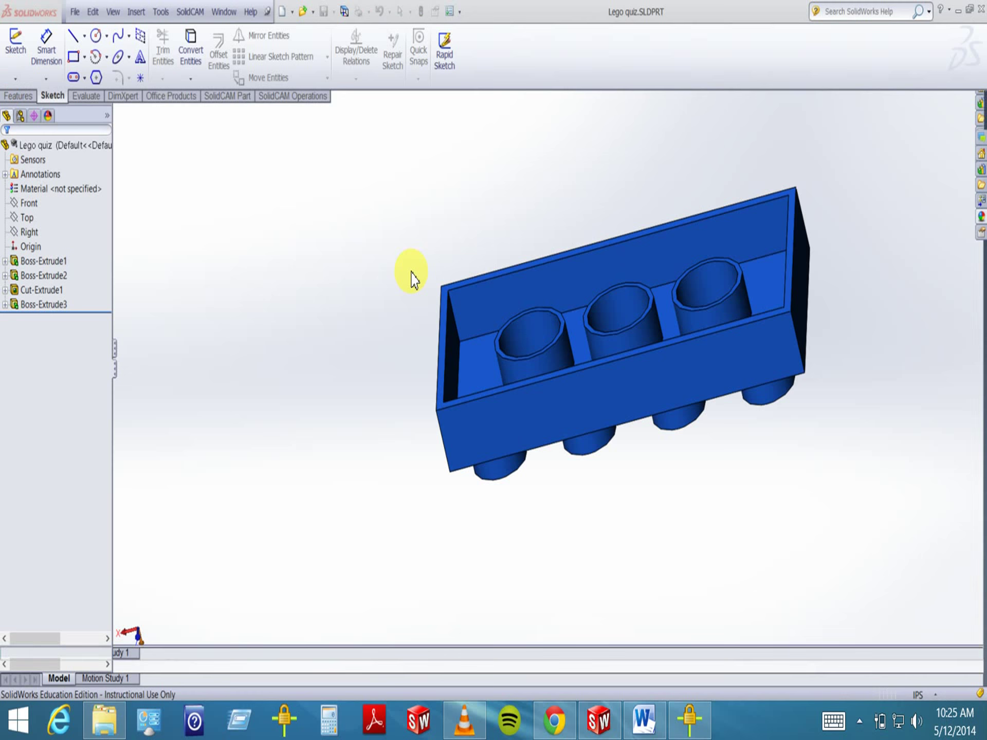
middle_drag(328, 295, 329, 194)
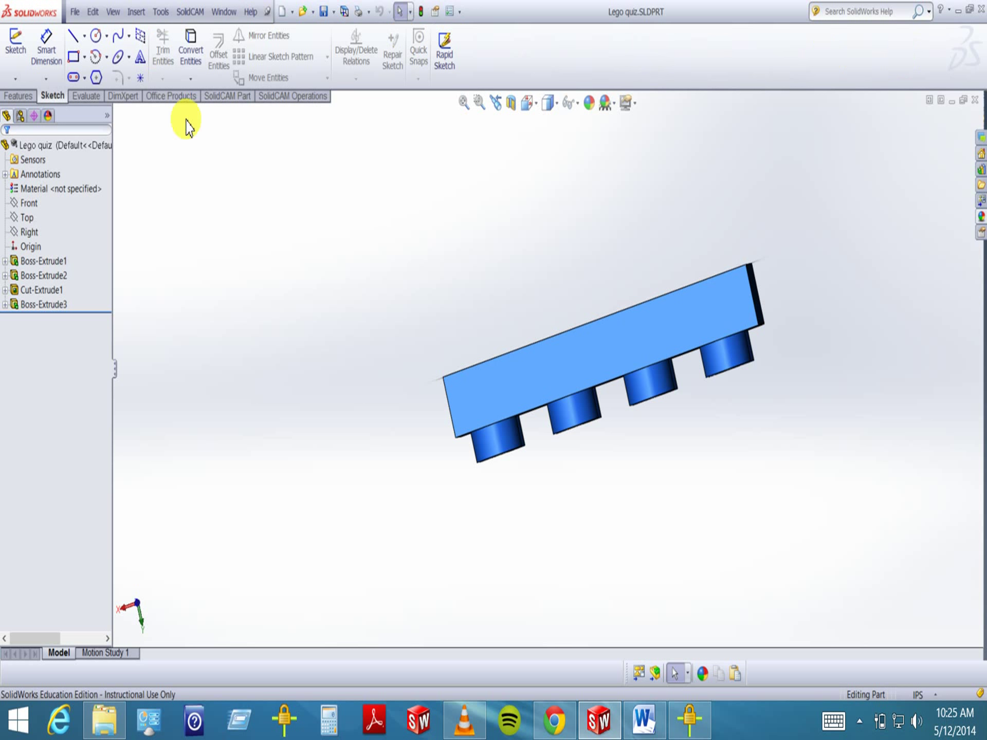
View the built-in SolidWorks Tutorials from the SolidWorks Resources, then close them and collapse the resources
click(983, 162)
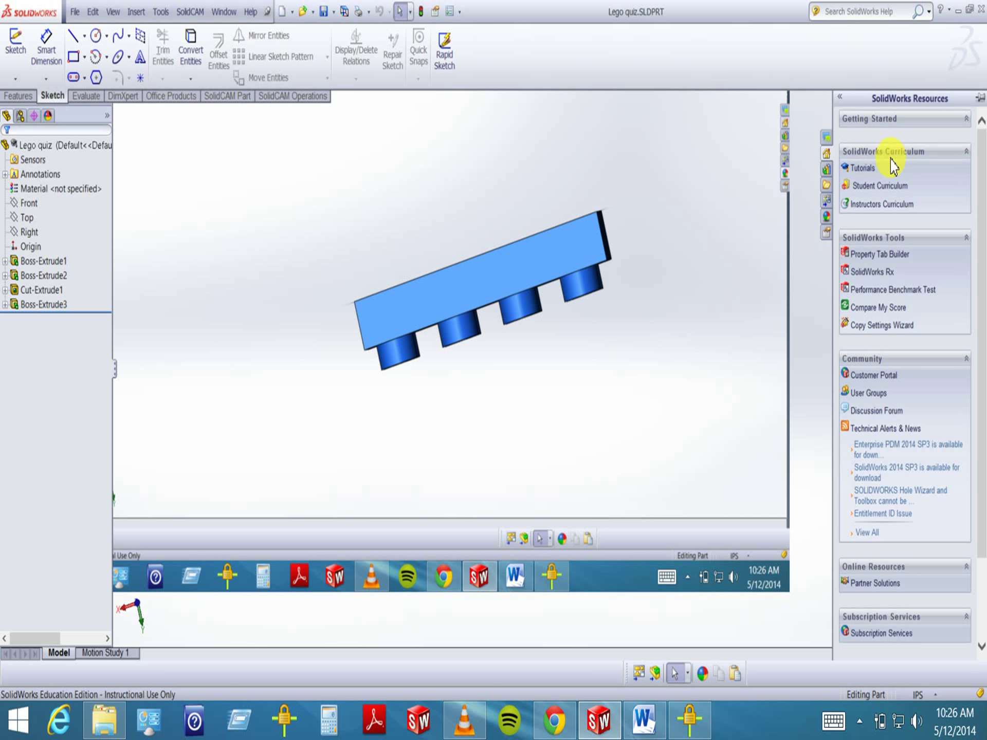
click(863, 170)
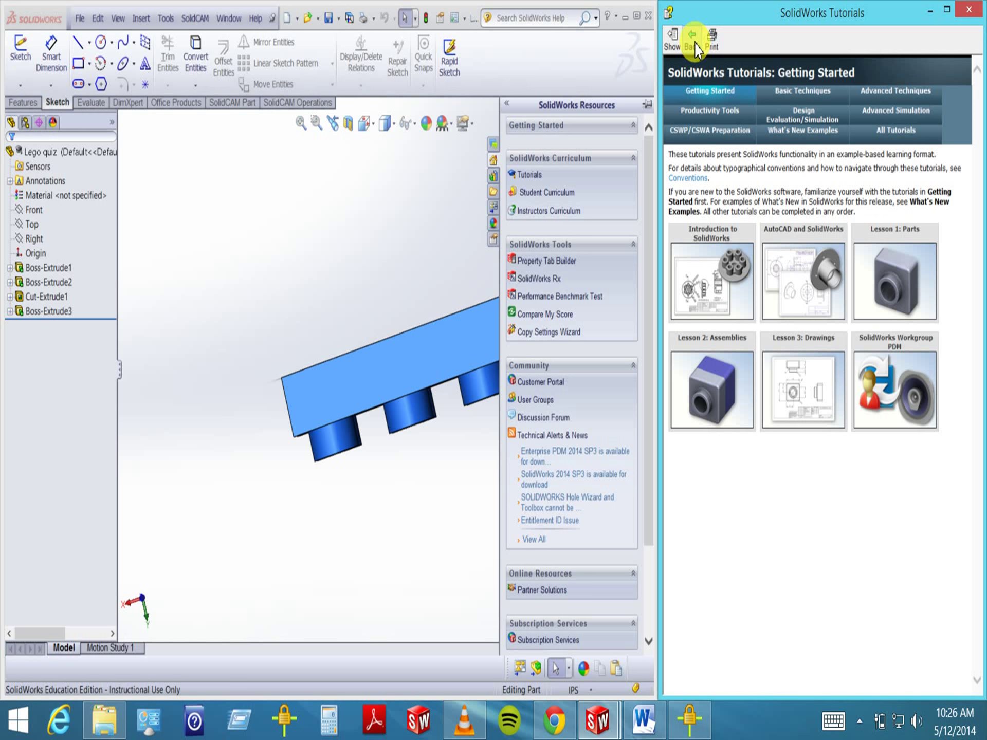
drag(507, 110, 577, 62)
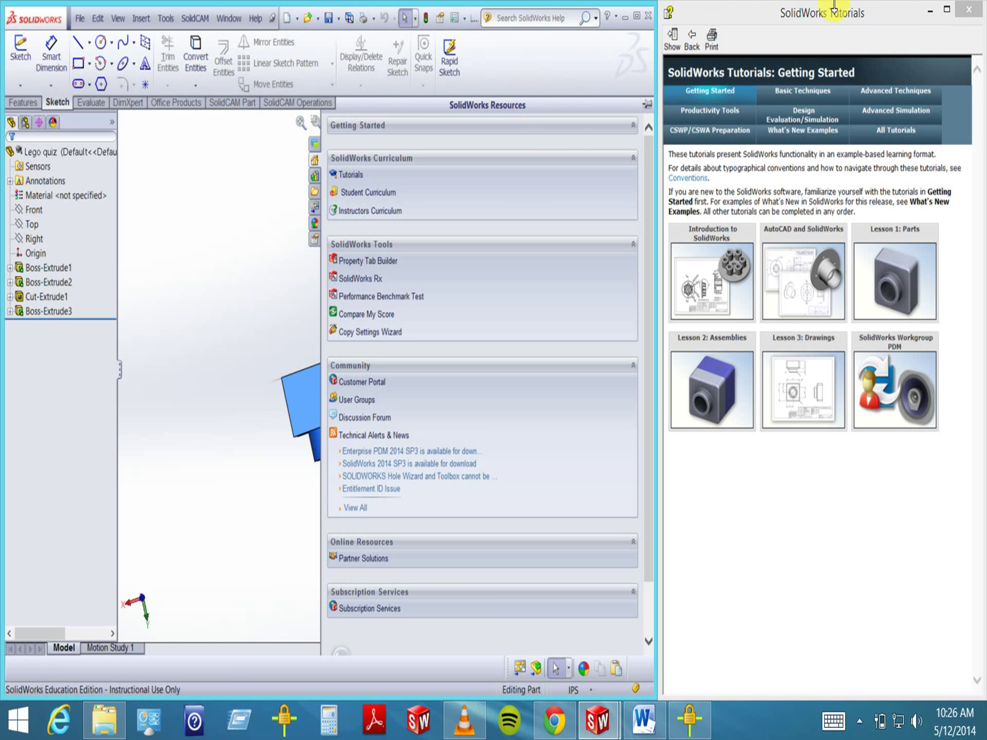
click(969, 10)
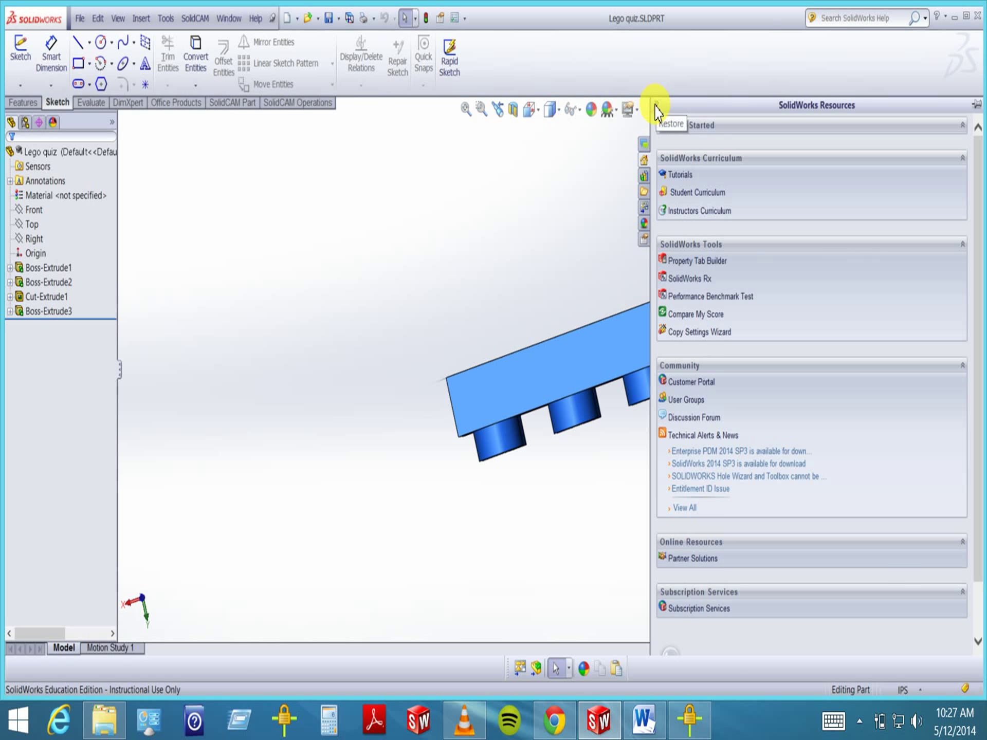
click(656, 109)
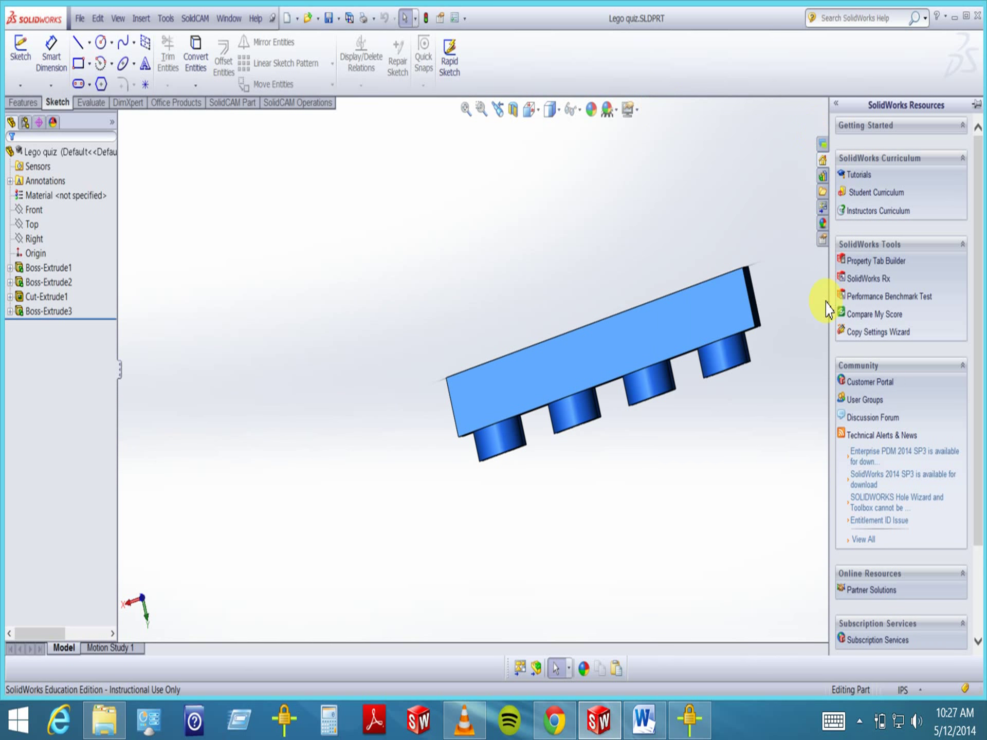
click(825, 301)
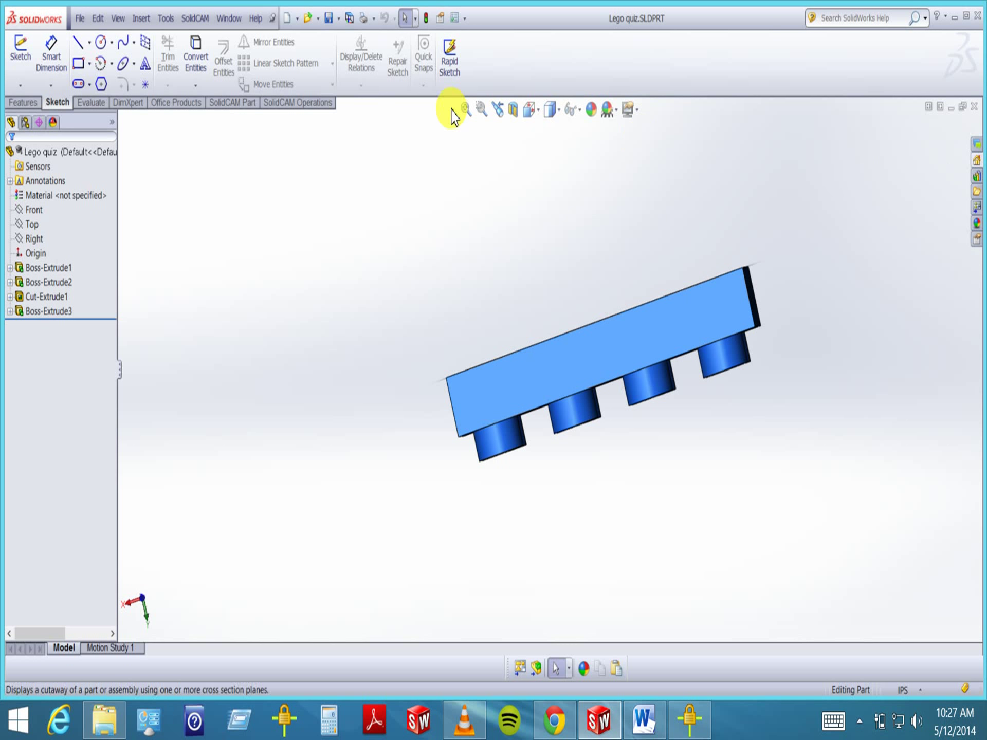
click(164, 20)
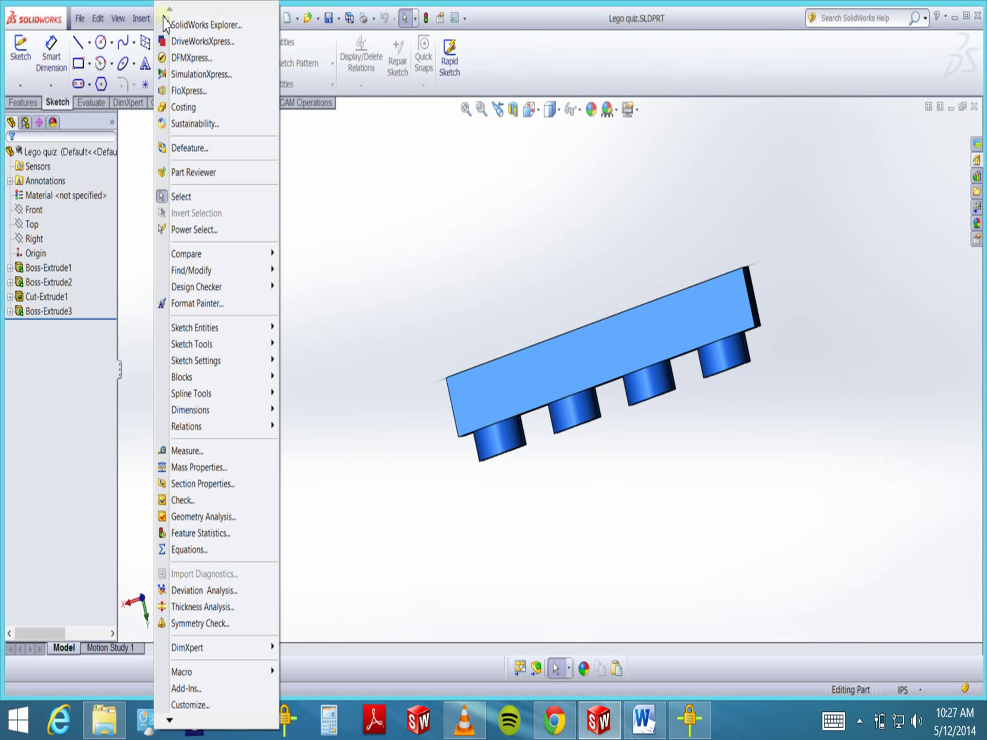
click(163, 23)
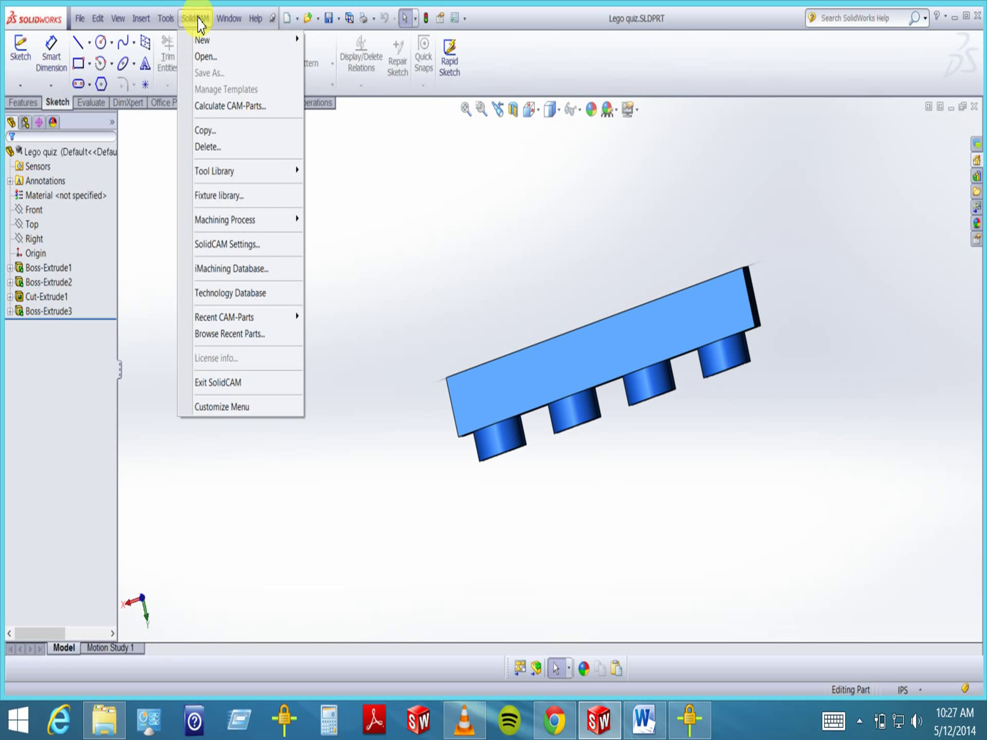
click(199, 12)
click(161, 20)
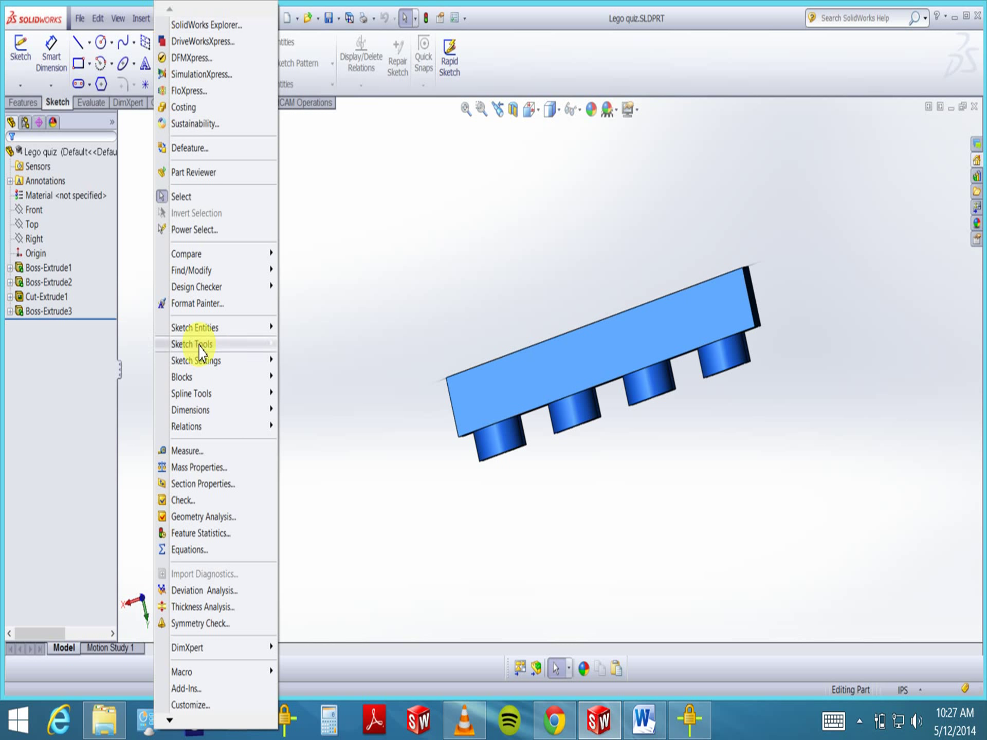
mouse_move(120, 19)
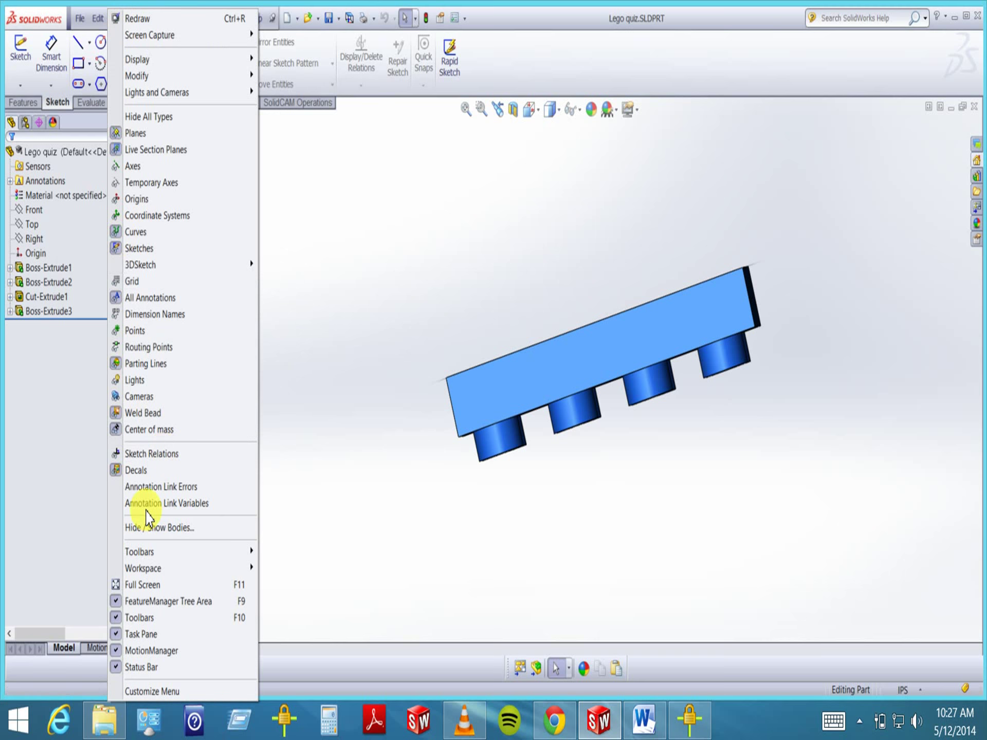
mouse_move(143, 554)
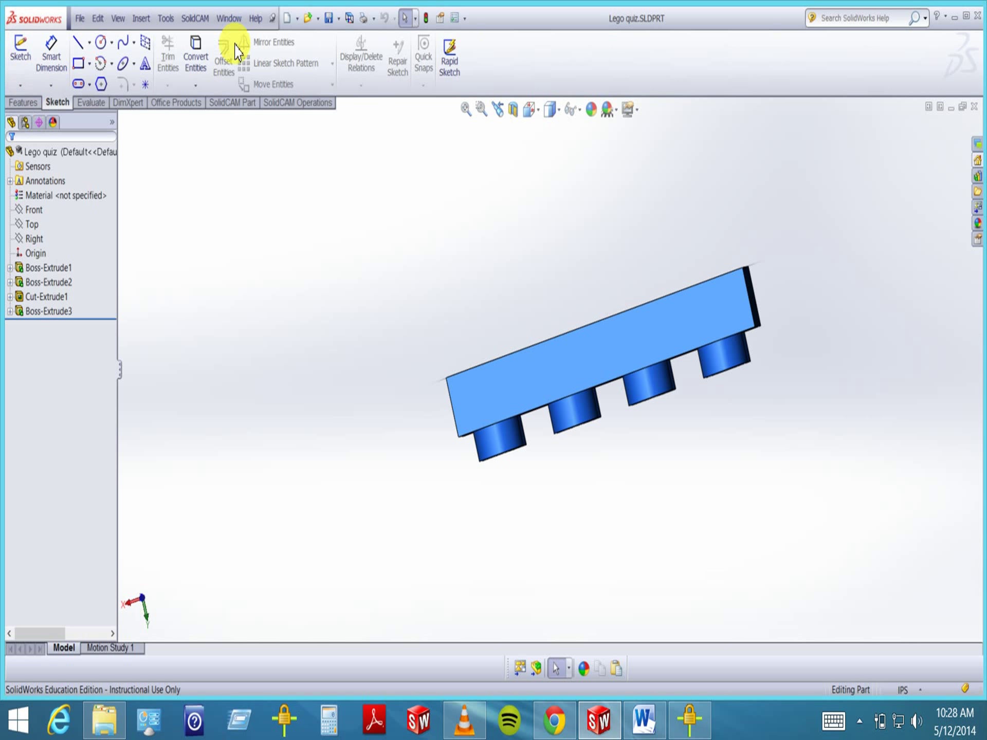
Examine the available Features, Sketch, Evaluate, DimXpert, Office Products, SolidCAM Part and SolidCAM Operations commands
click(23, 103)
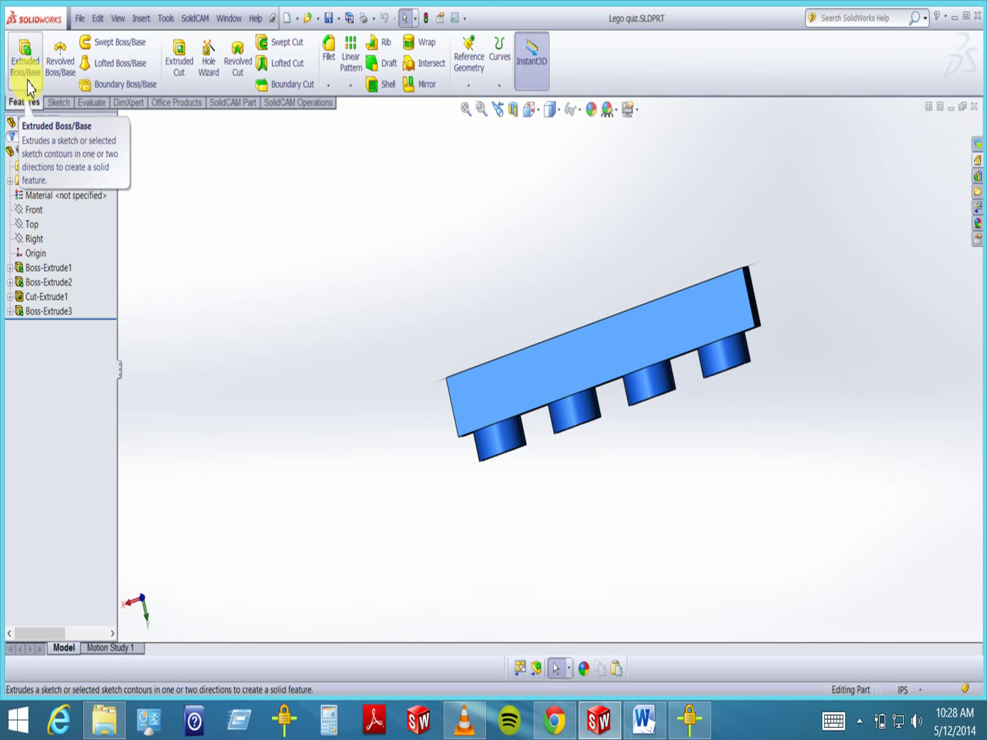
click(55, 103)
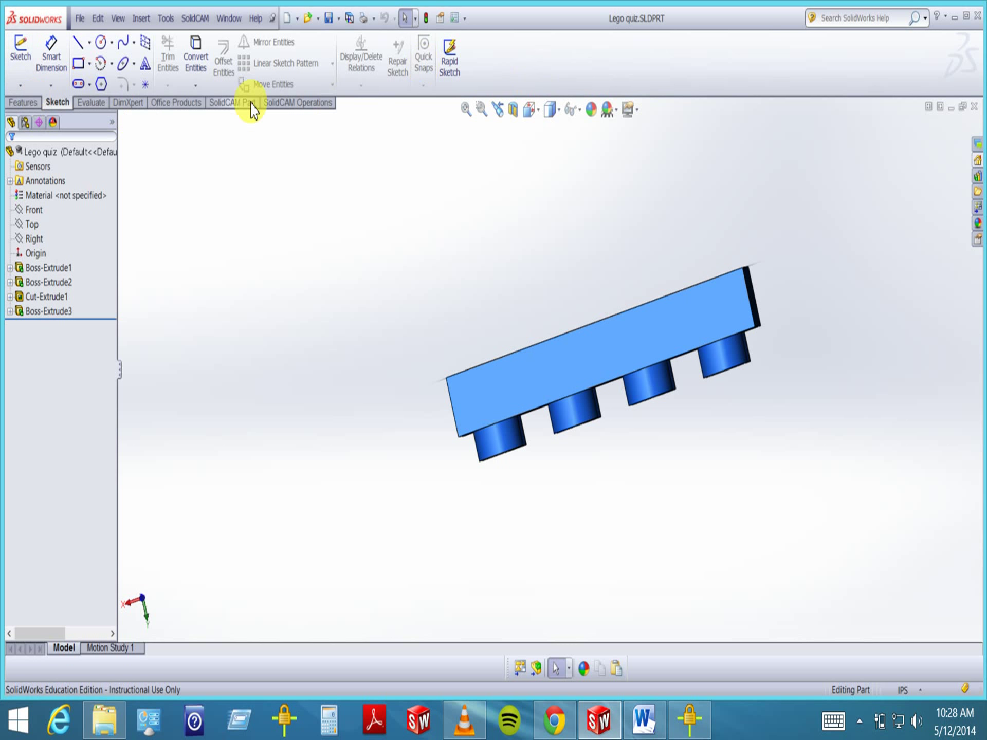
click(31, 106)
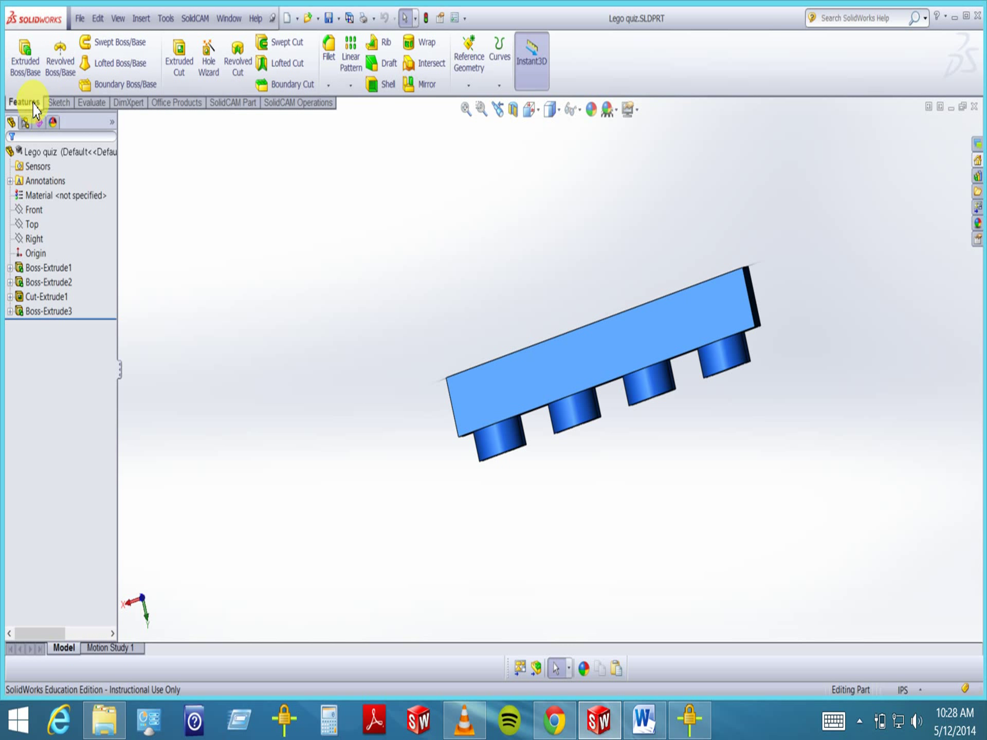
click(60, 103)
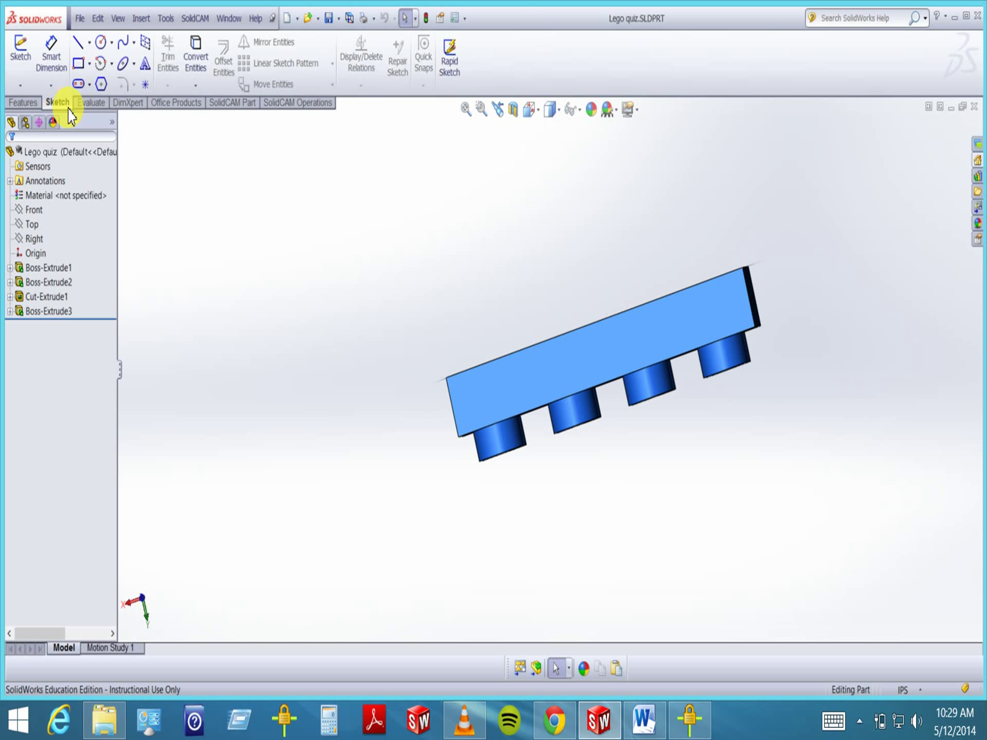
click(84, 103)
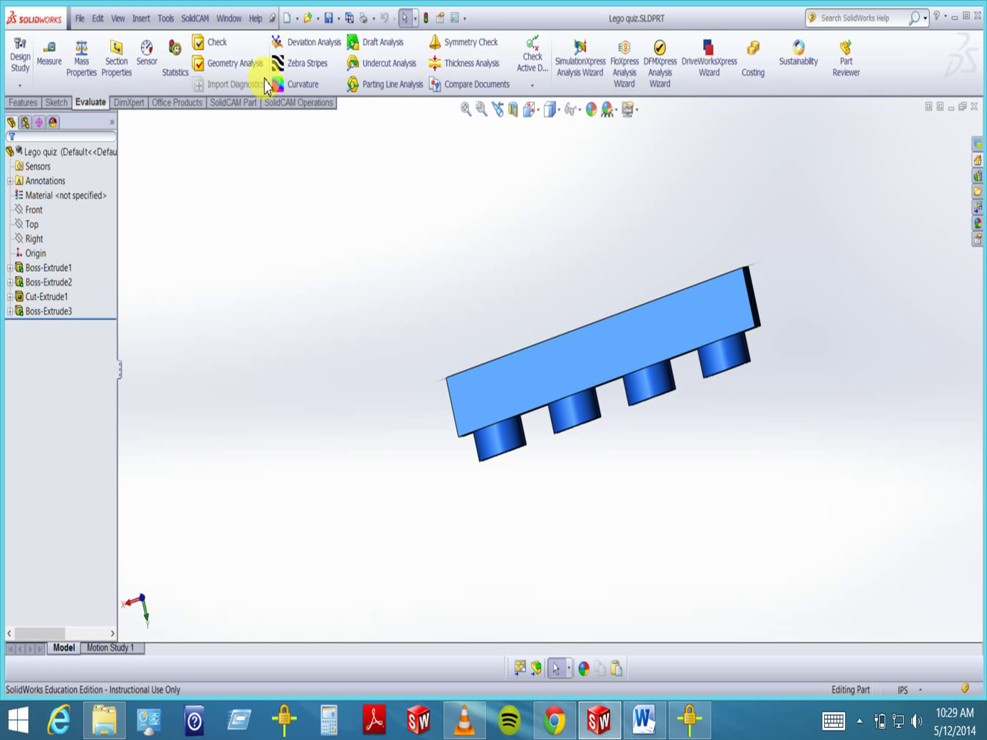
click(135, 107)
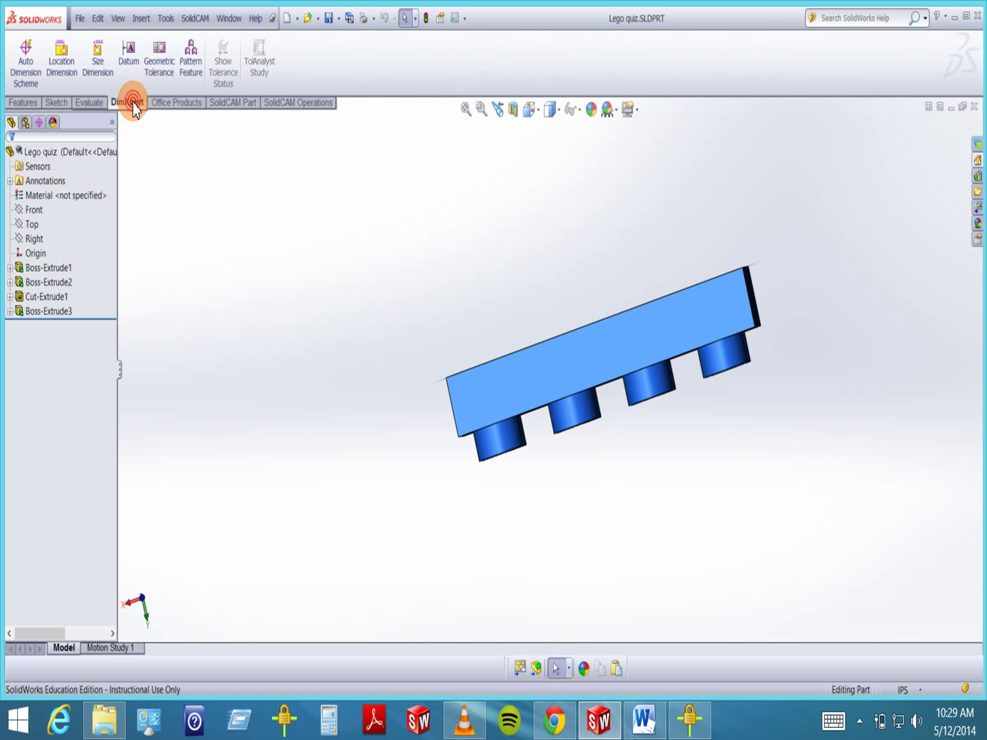
click(177, 106)
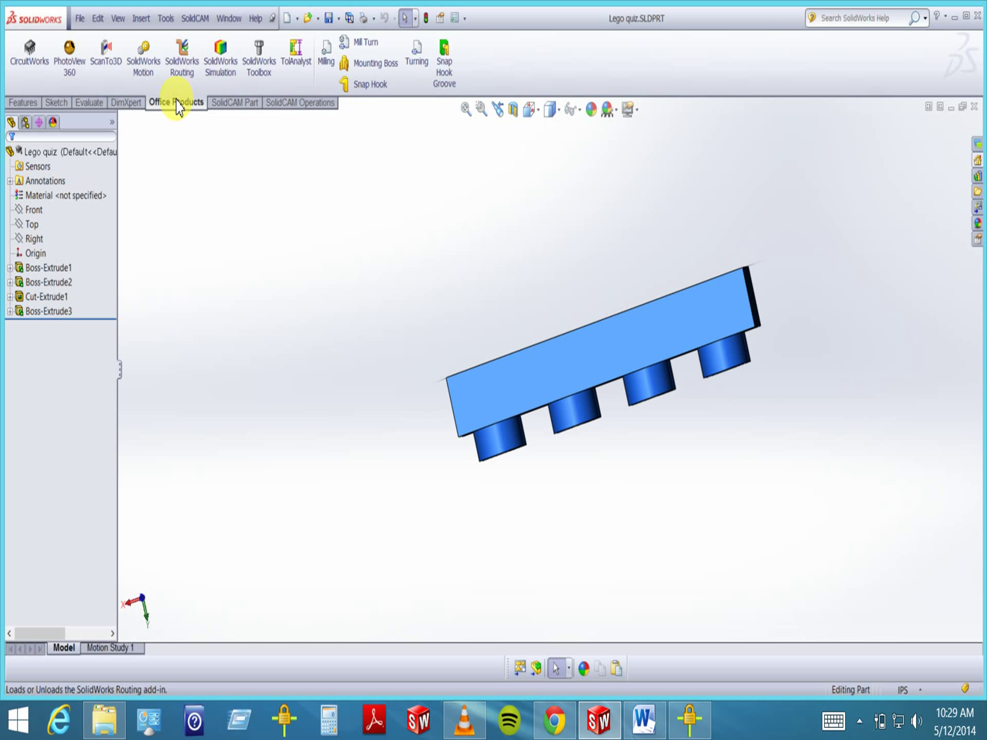
click(228, 107)
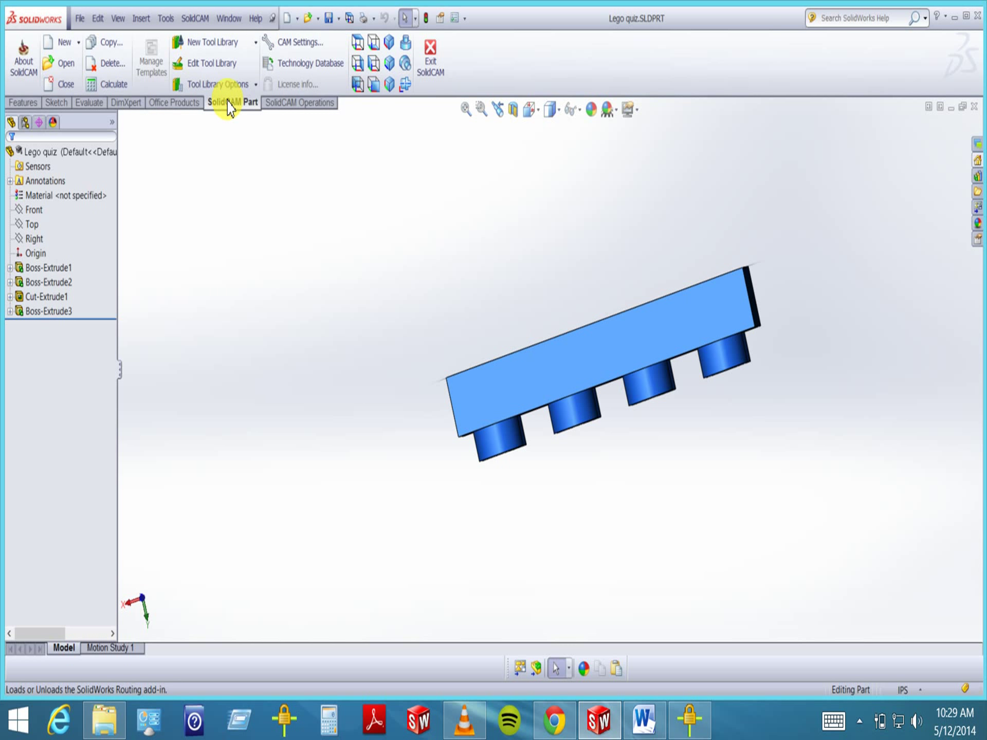
click(190, 105)
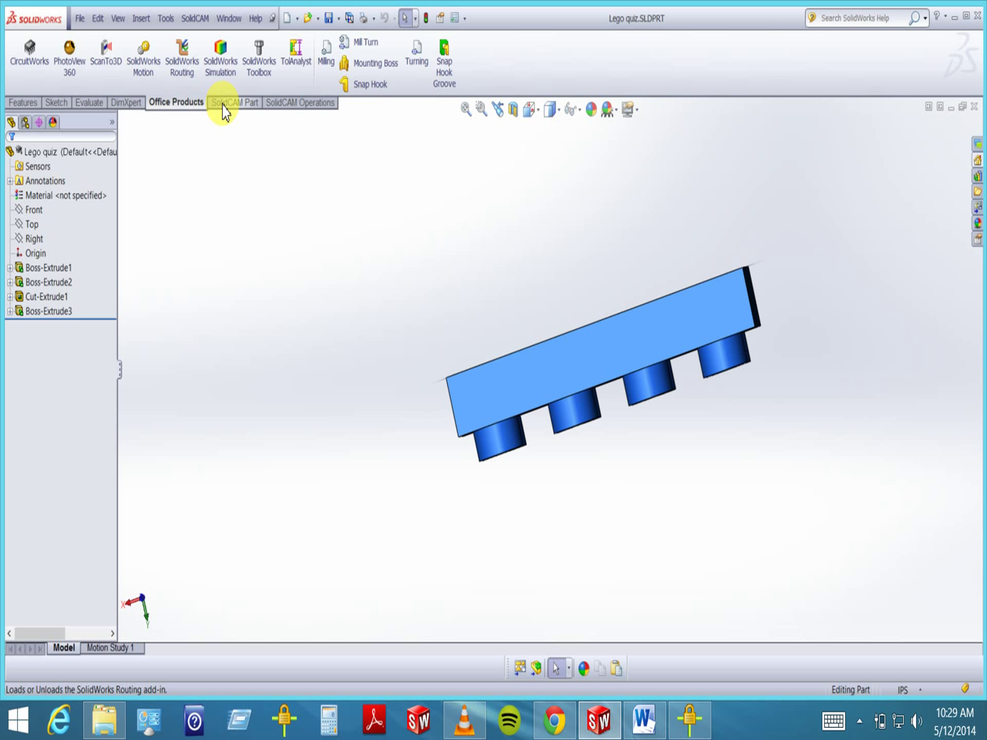
click(221, 105)
click(285, 105)
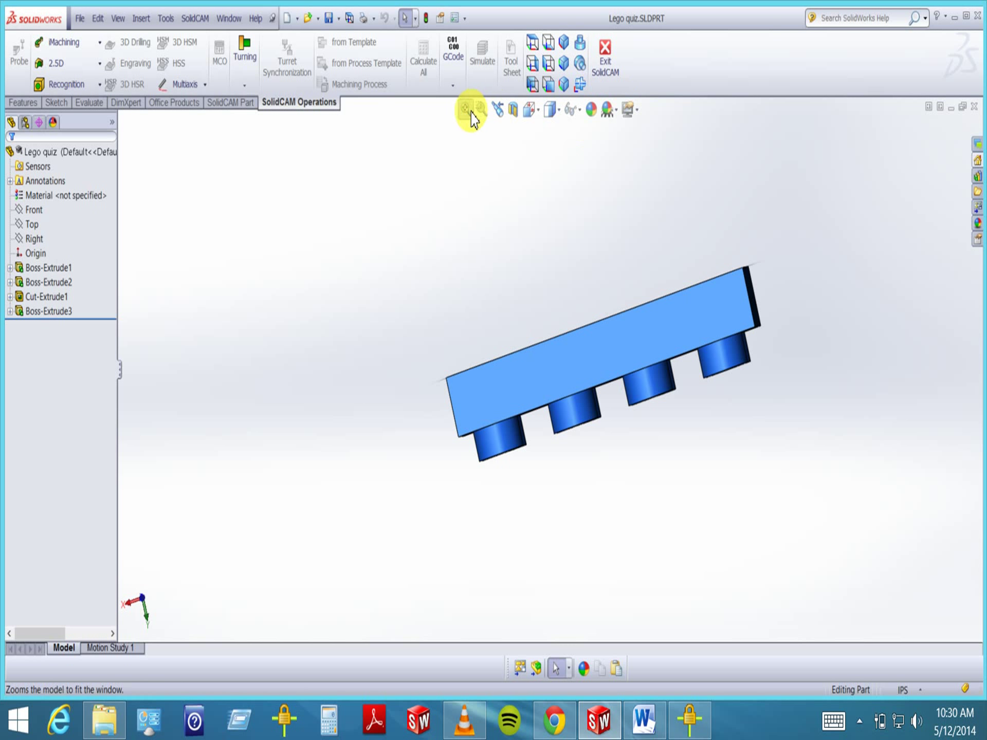
Orient the Lego brick to the Front view and set its display style to shaded without edges
click(532, 111)
click(554, 162)
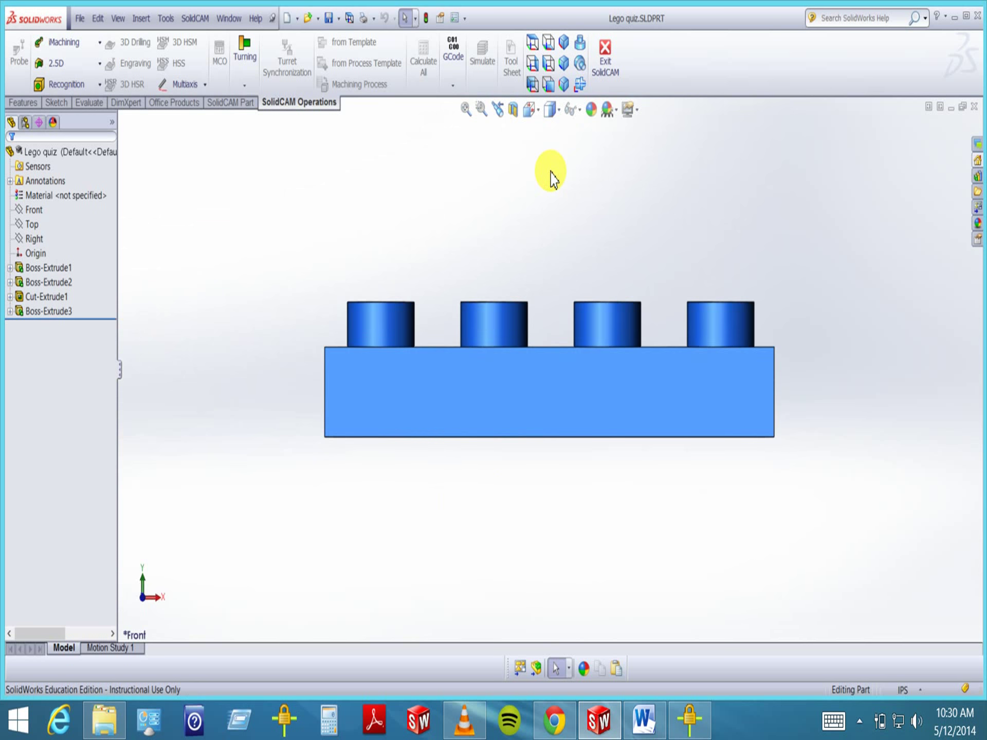
click(558, 110)
click(553, 150)
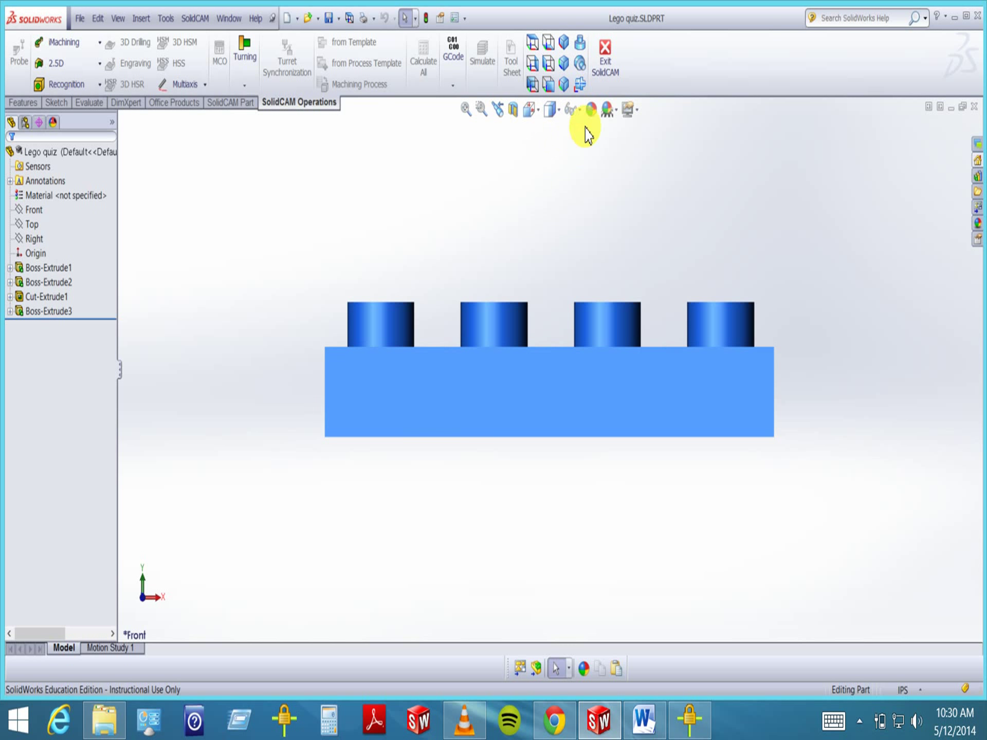
middle_drag(571, 171, 568, 211)
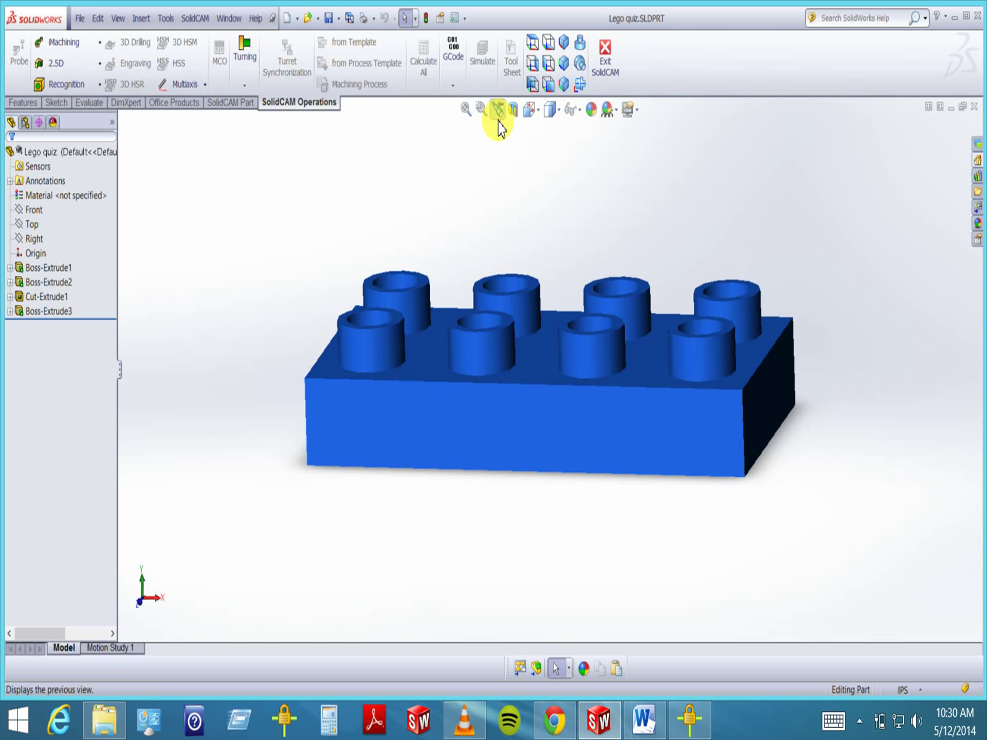
click(918, 694)
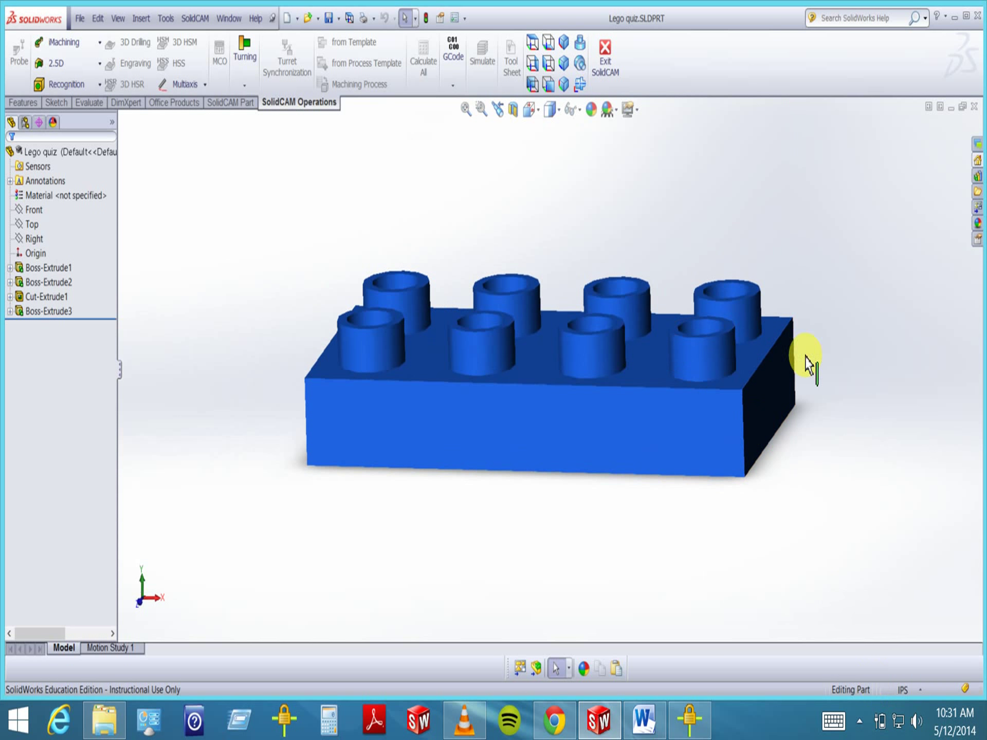
middle_drag(800, 432, 819, 331)
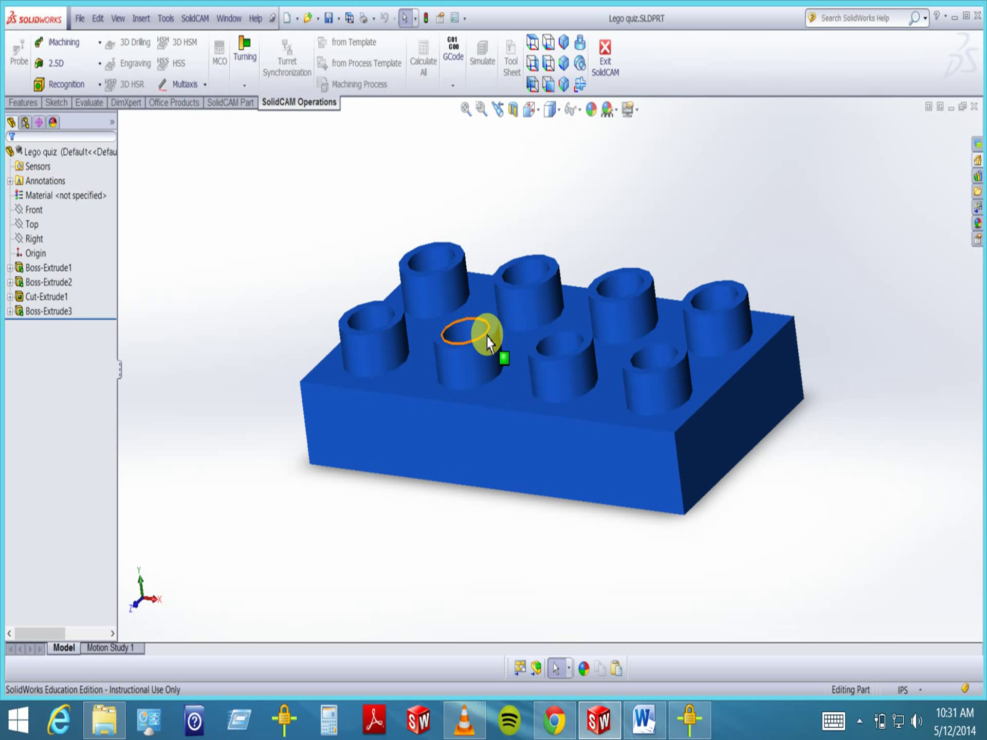
click(44, 165)
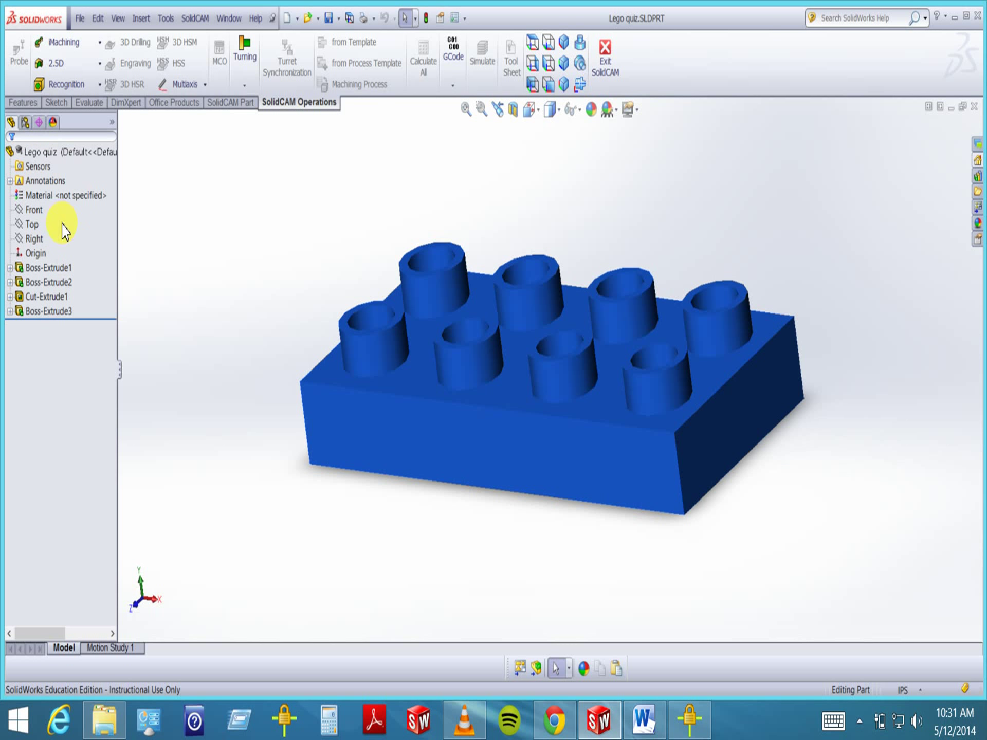
Examine the part's configurations, DimXpert entries and the color appearance applied to the brick
click(25, 123)
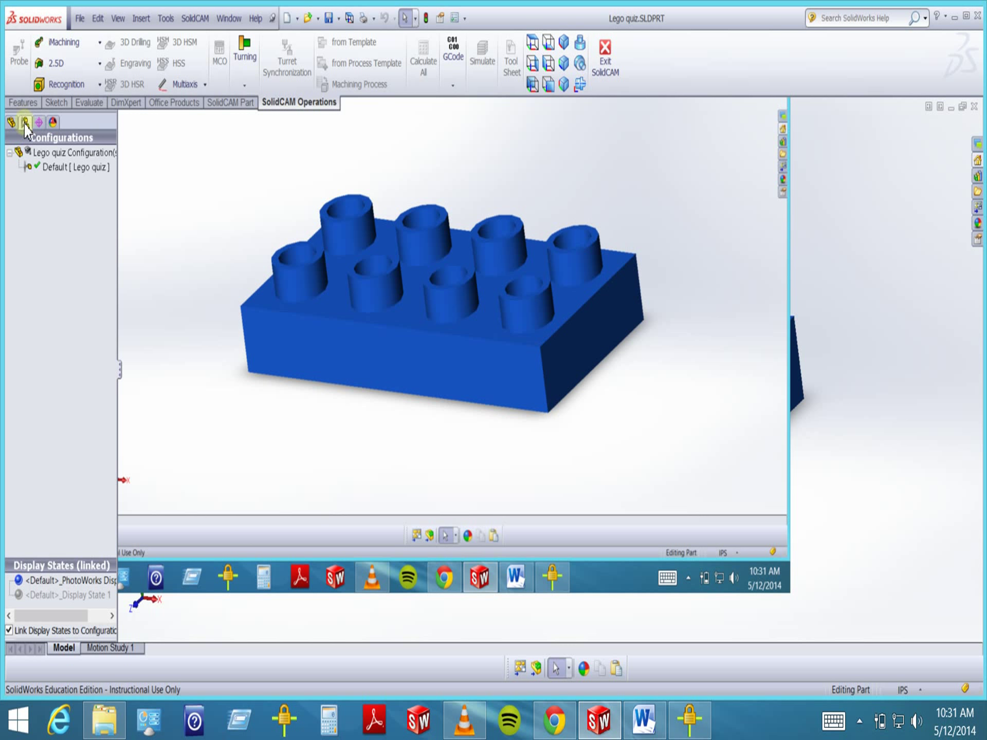
click(24, 126)
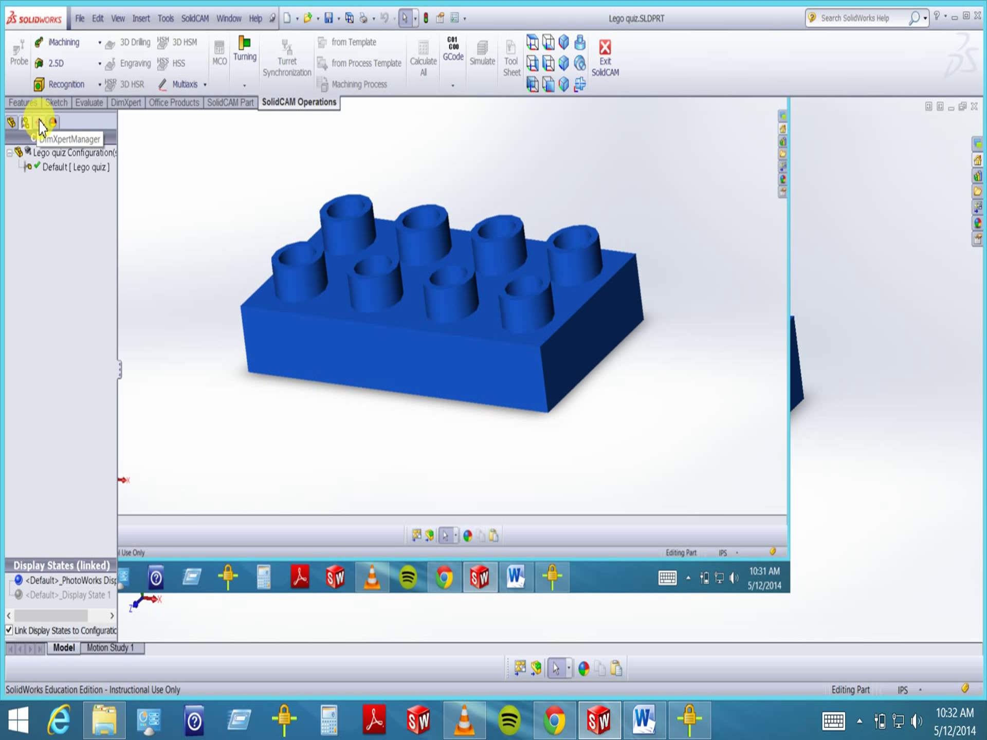
click(40, 123)
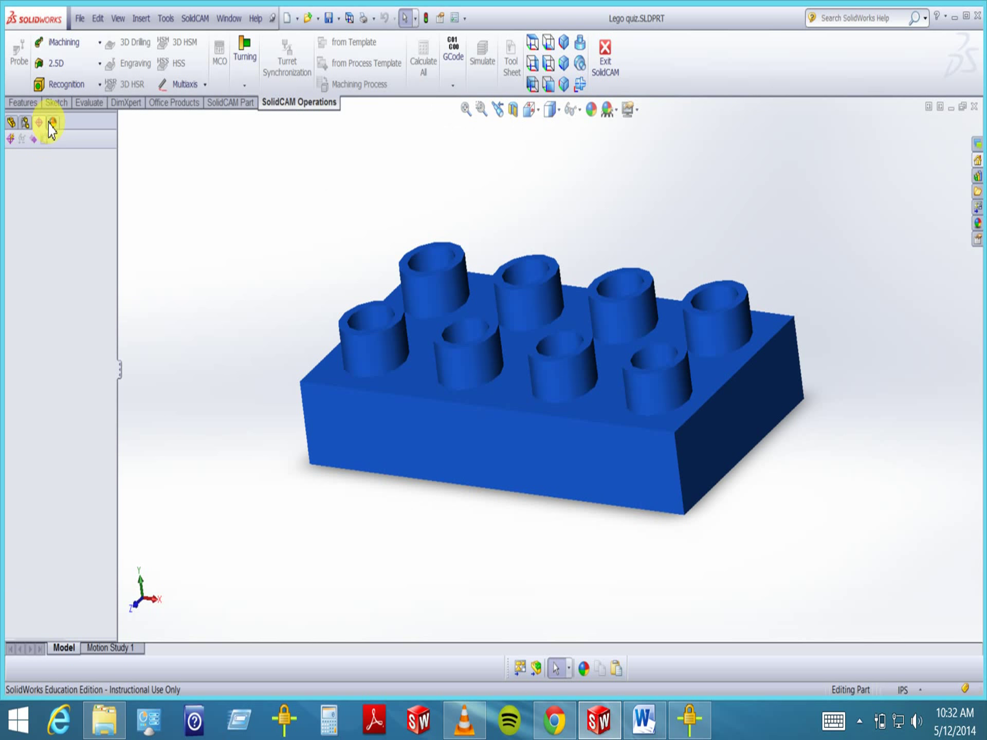
click(53, 123)
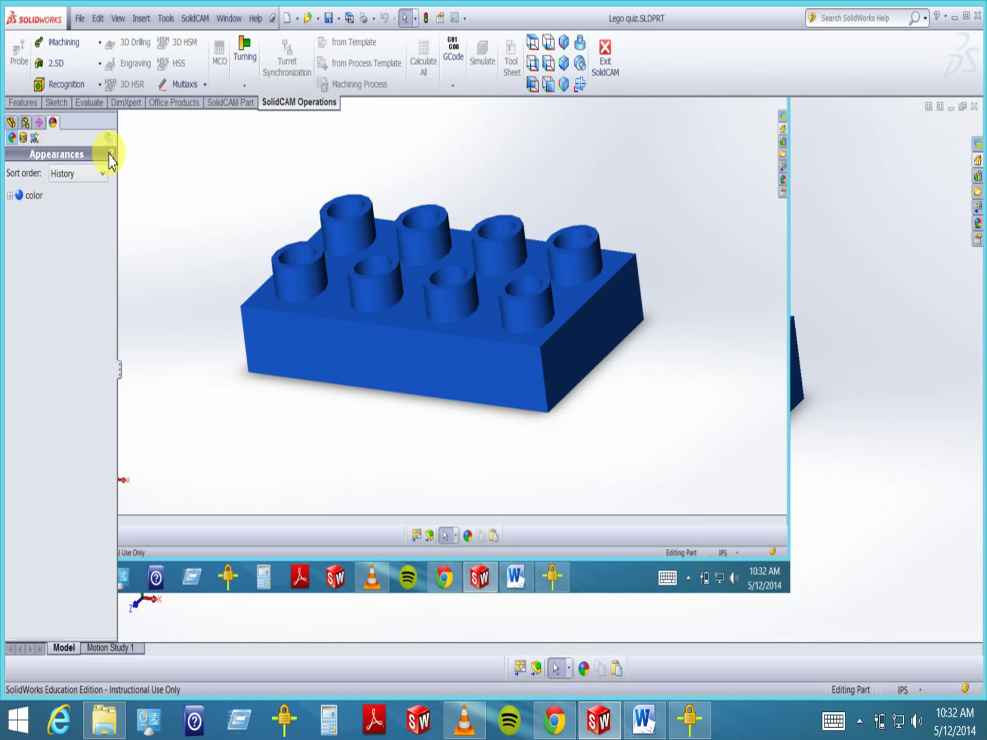
click(10, 195)
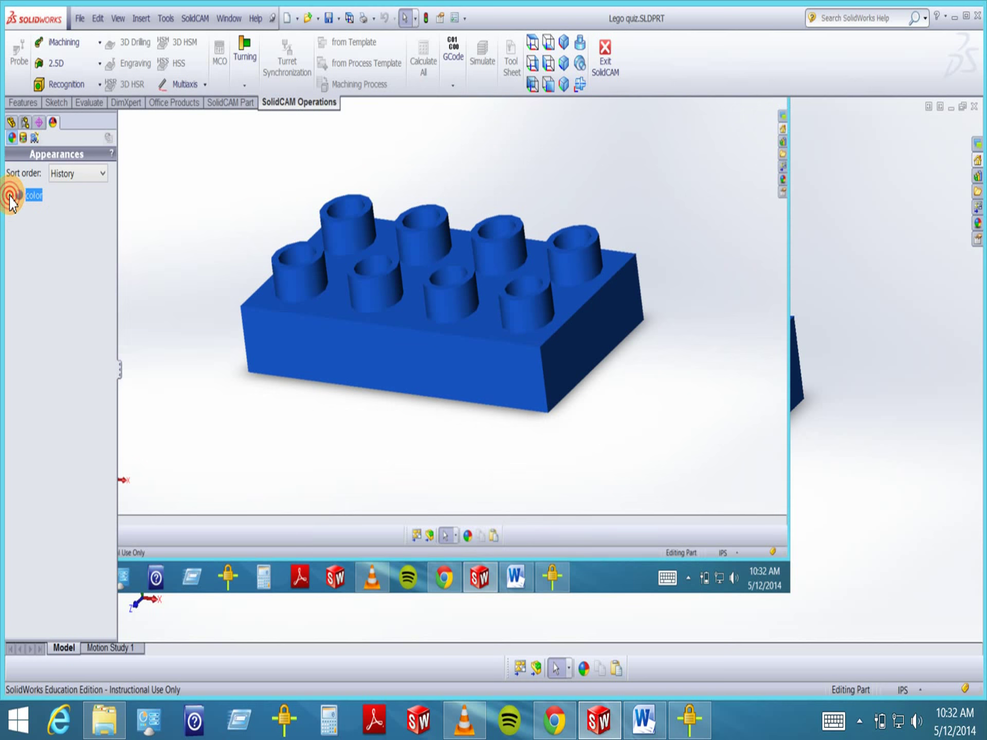
click(10, 196)
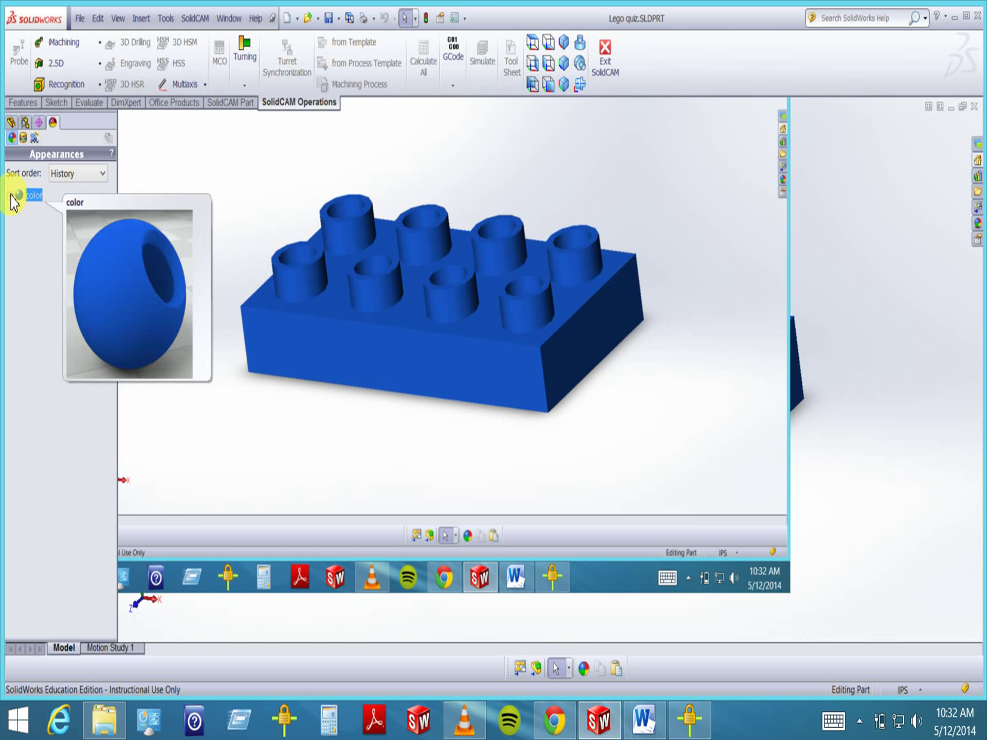
Widen the manager pane beside the model and return from the appearances to the part's feature tree
click(10, 196)
click(9, 196)
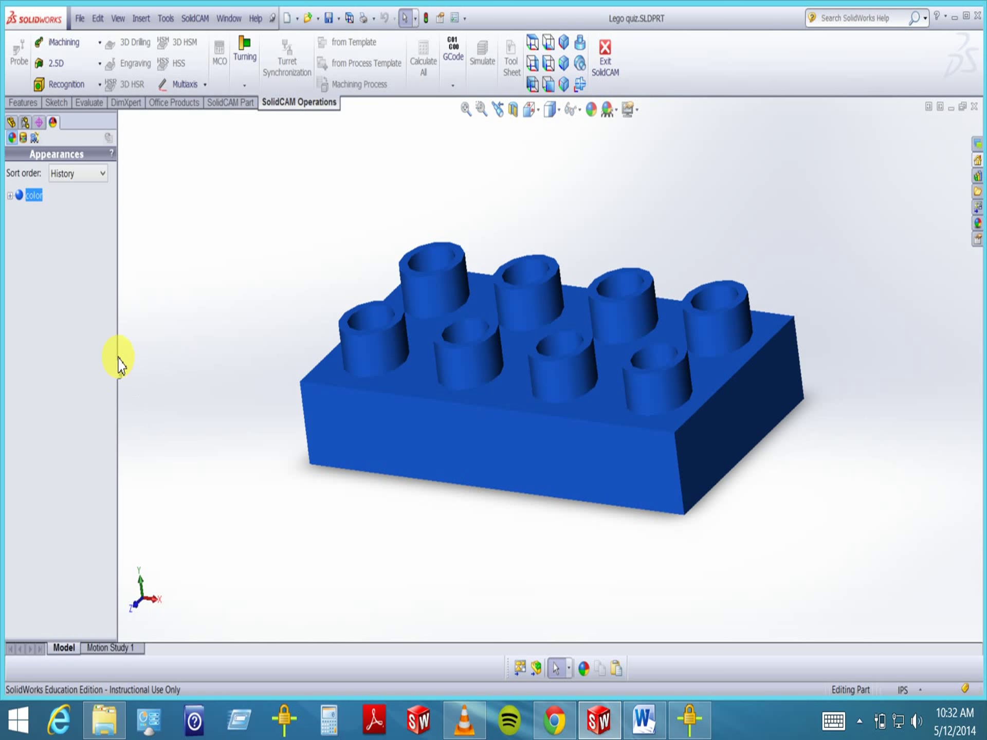
drag(117, 322, 137, 304)
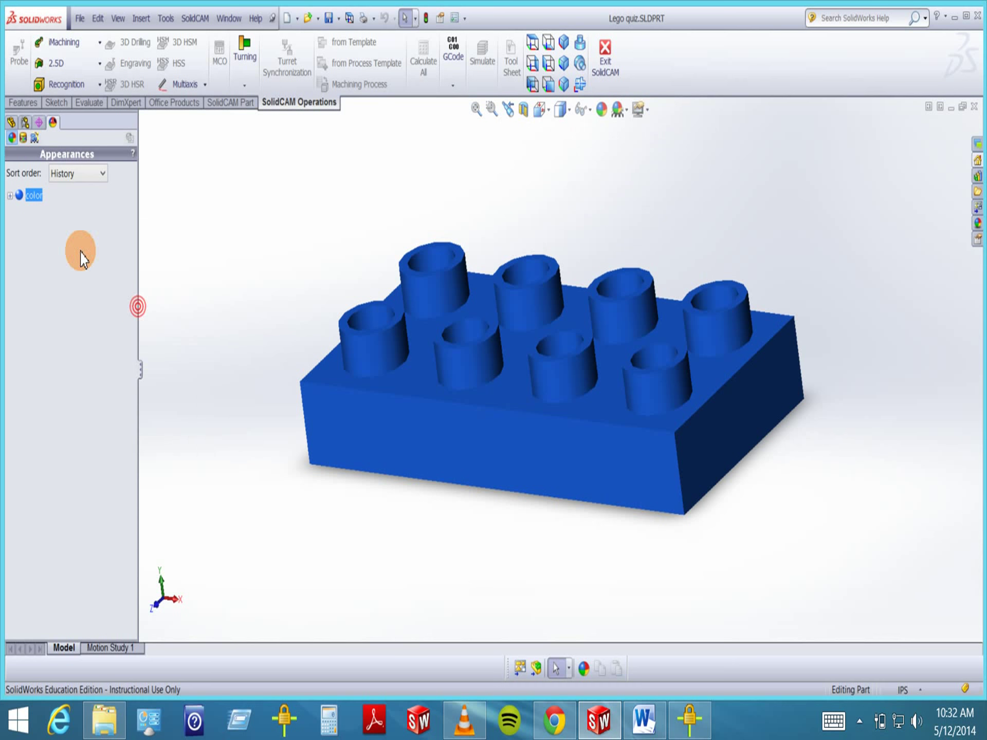
click(11, 122)
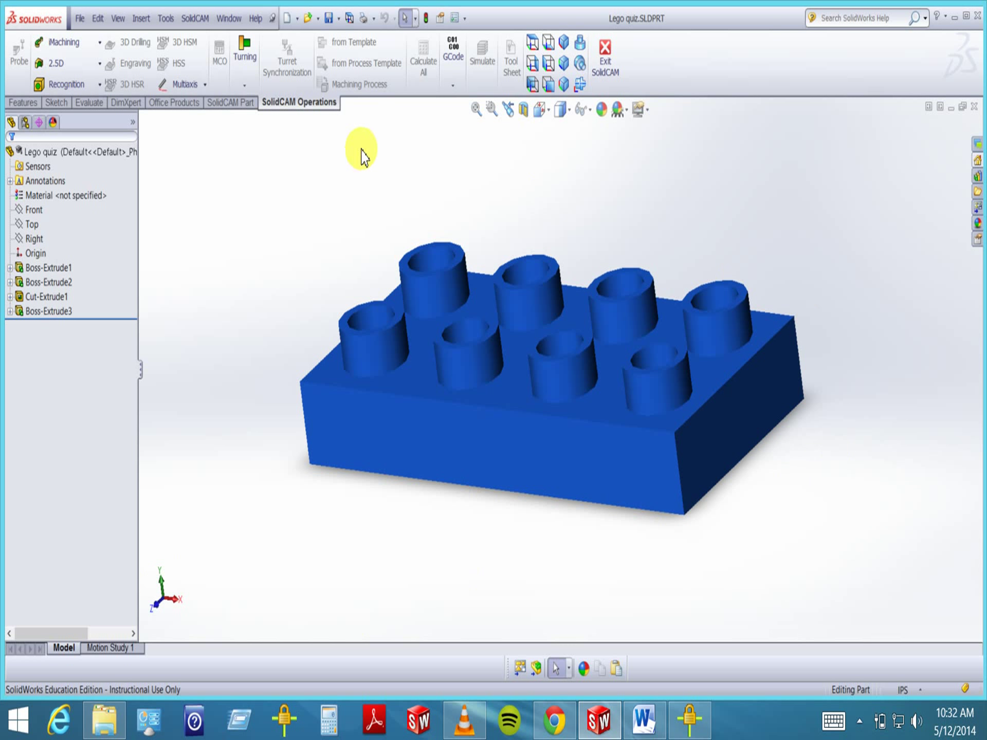
Show the display pane beside the feature tree, view the full extent of the Front plane around the brick, and deselect it
click(134, 126)
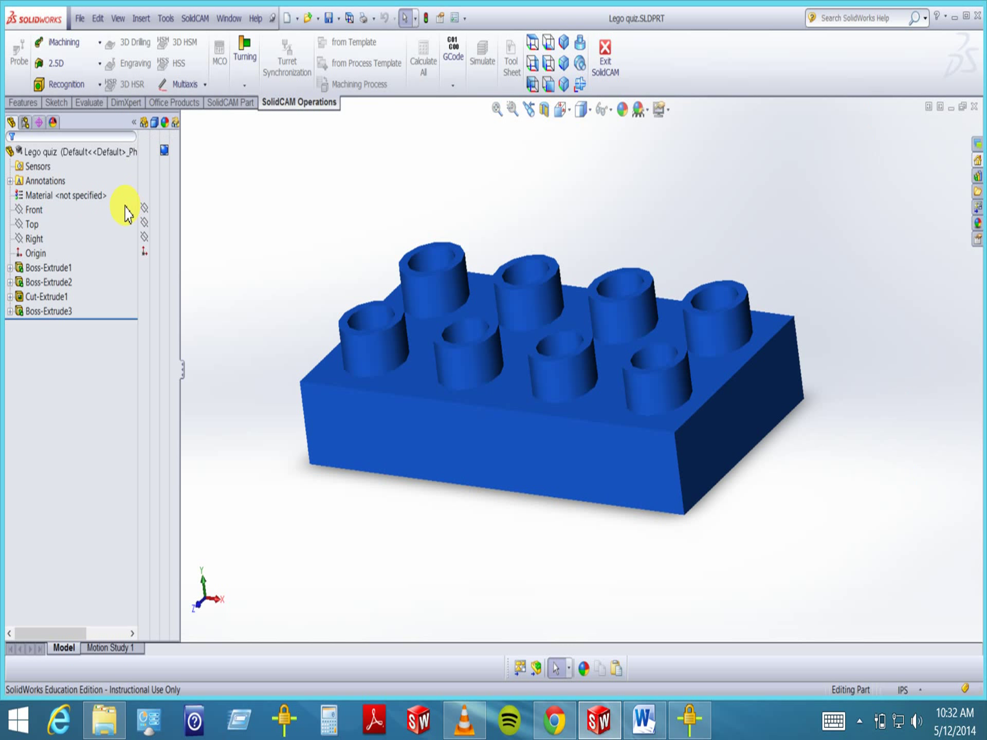
click(32, 210)
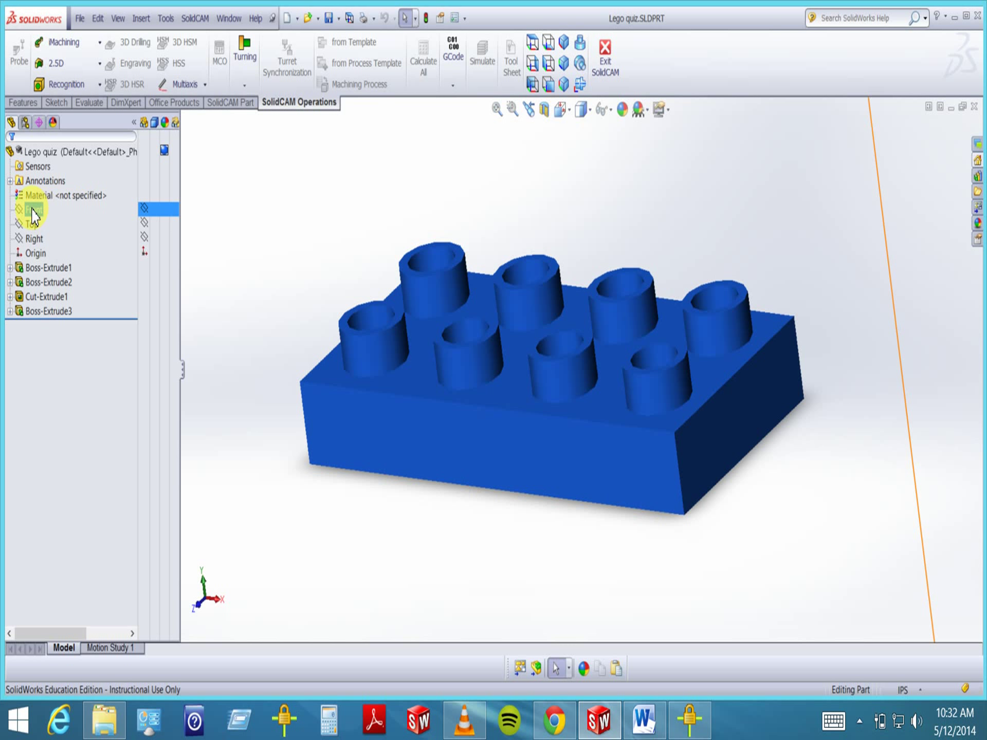
key(z)
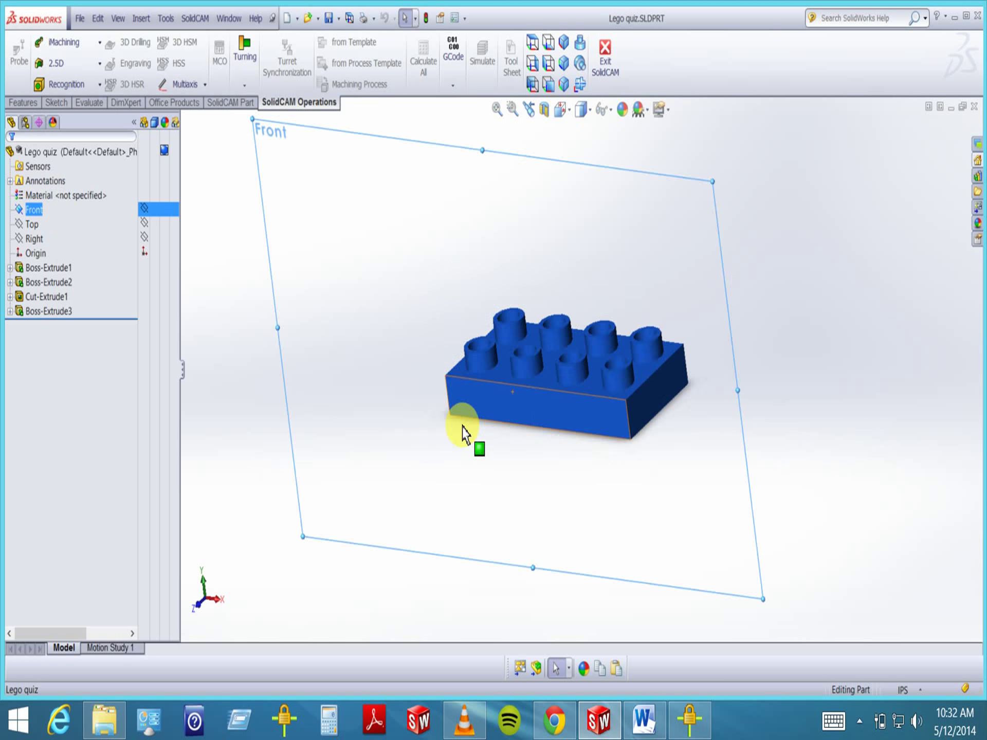
key(z)
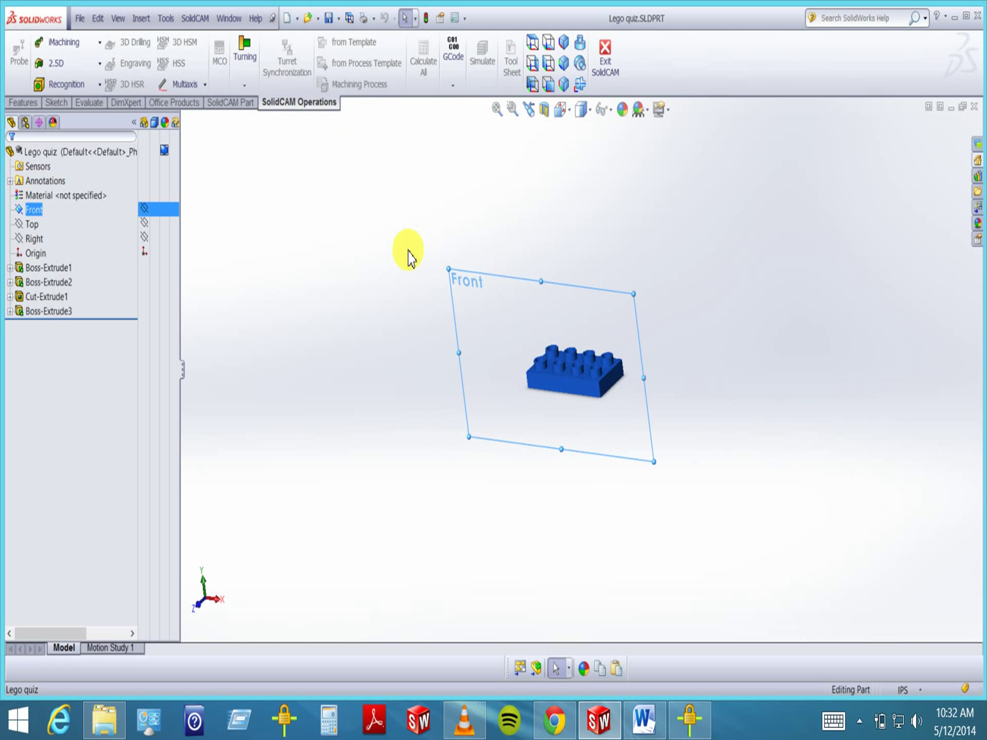
click(258, 311)
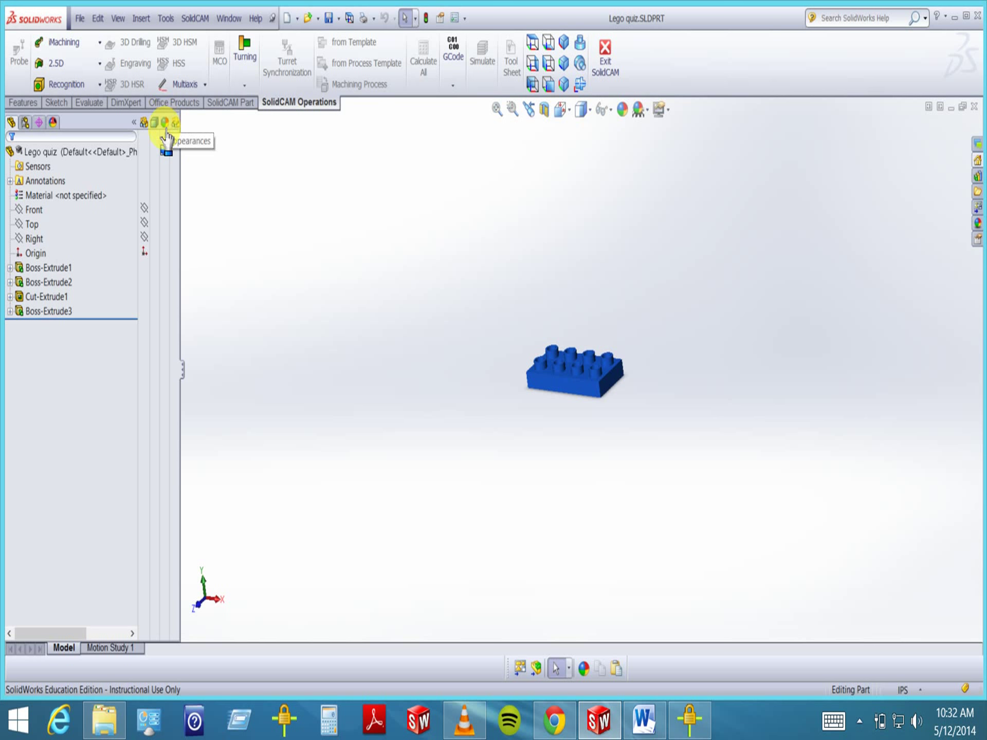
Highlight the Boss-Extrude1 and Boss-Extrude2 features on the brick, clear the selection, and hide the display pane
click(67, 268)
ctrl+click(70, 282)
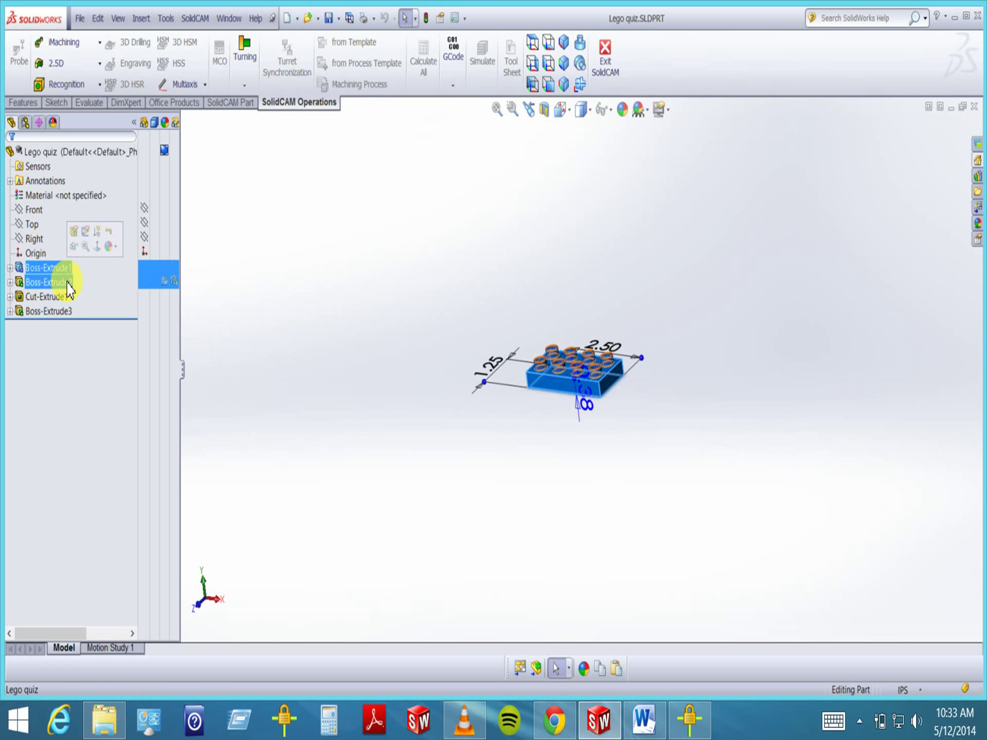
click(68, 283)
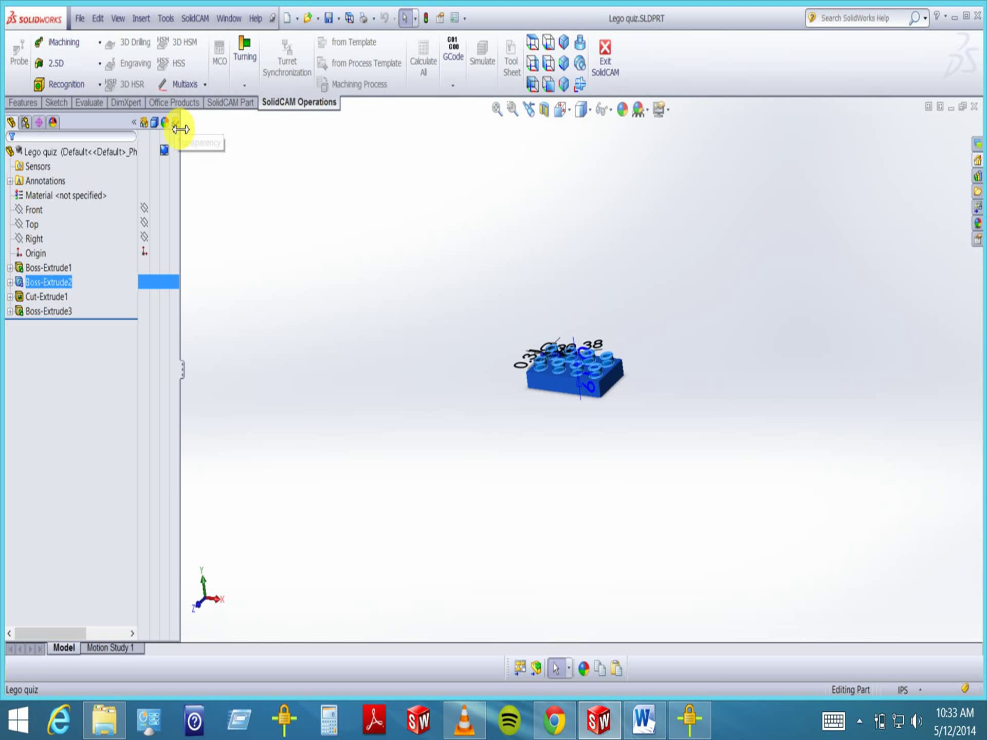
click(216, 156)
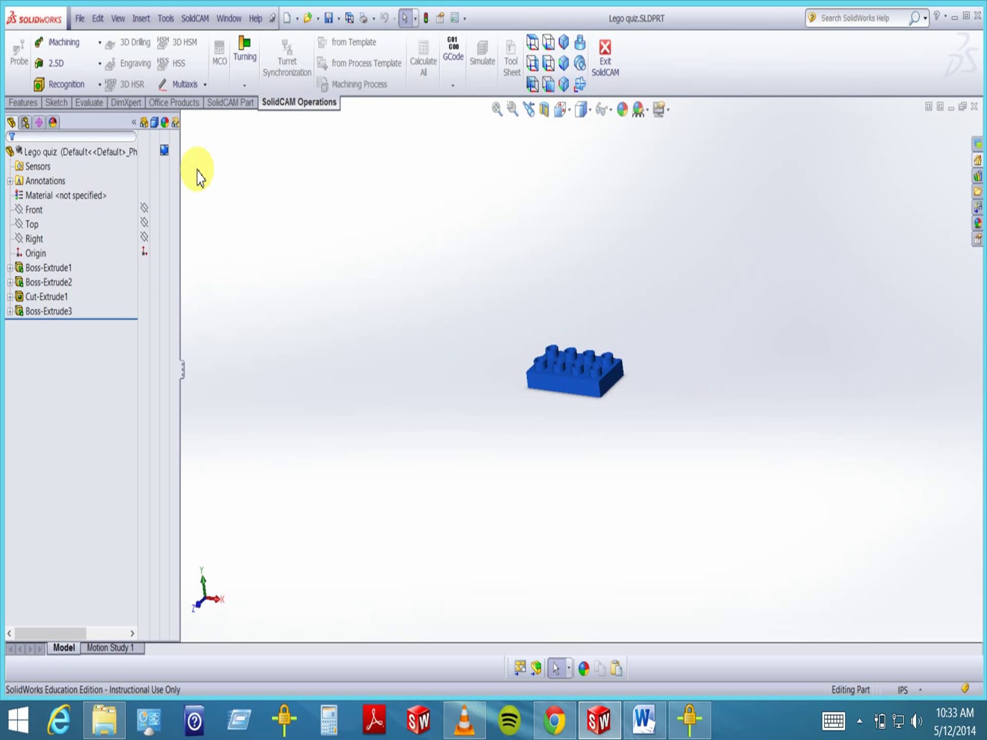
click(136, 124)
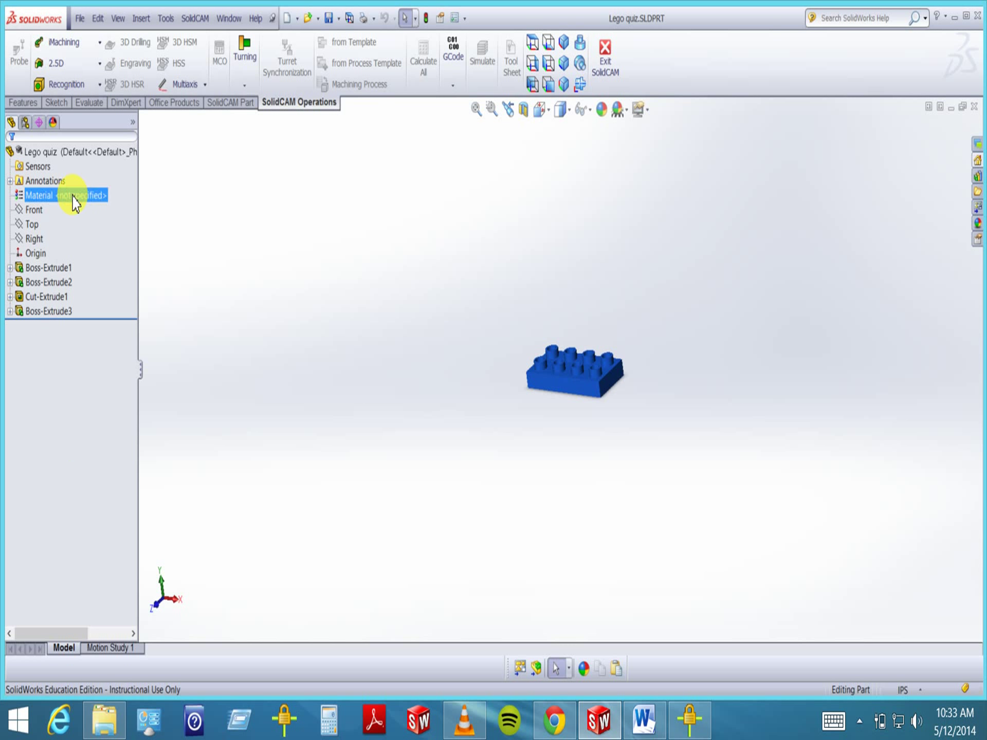
Display the Sheet Metal toolbar and dock it below the graphics area
click(165, 19)
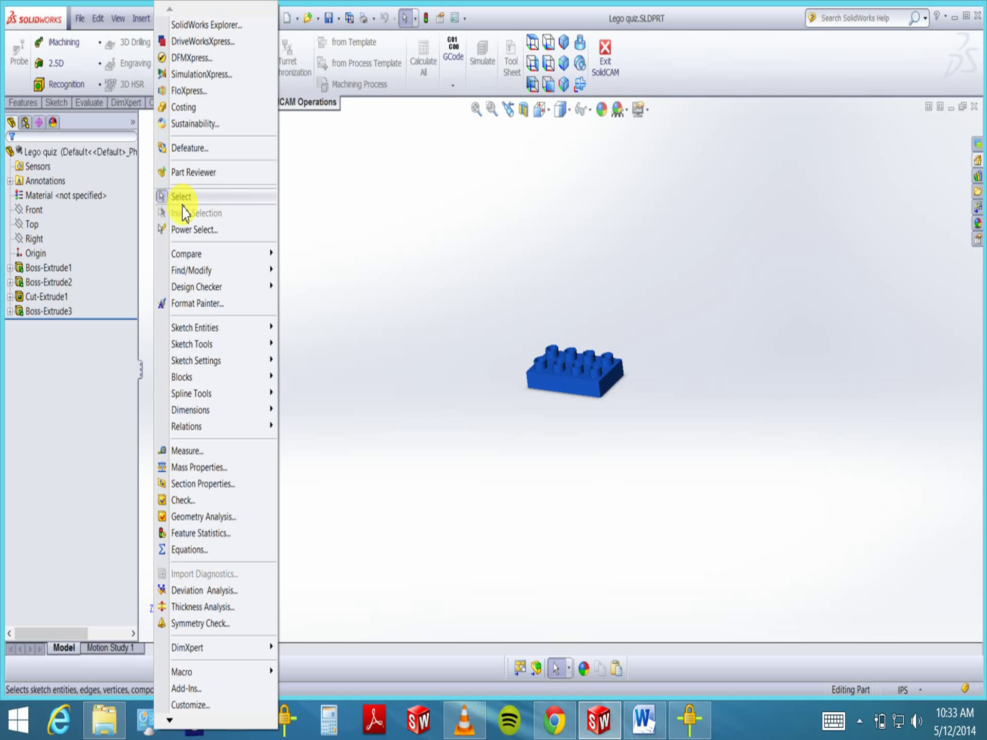
mouse_move(197, 291)
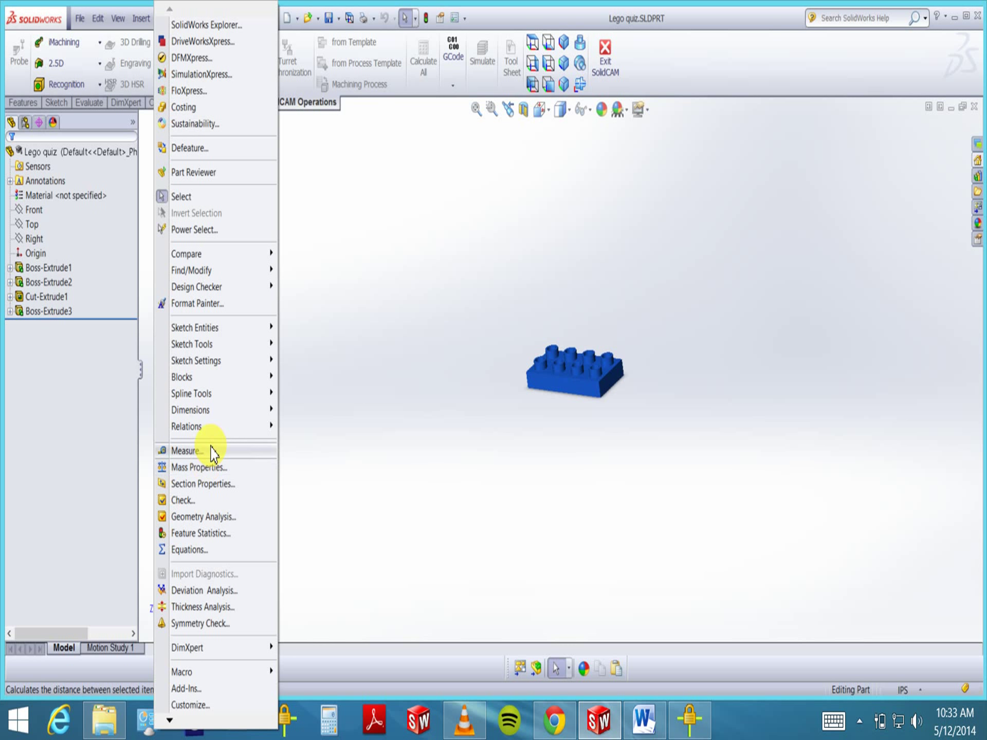
mouse_move(114, 19)
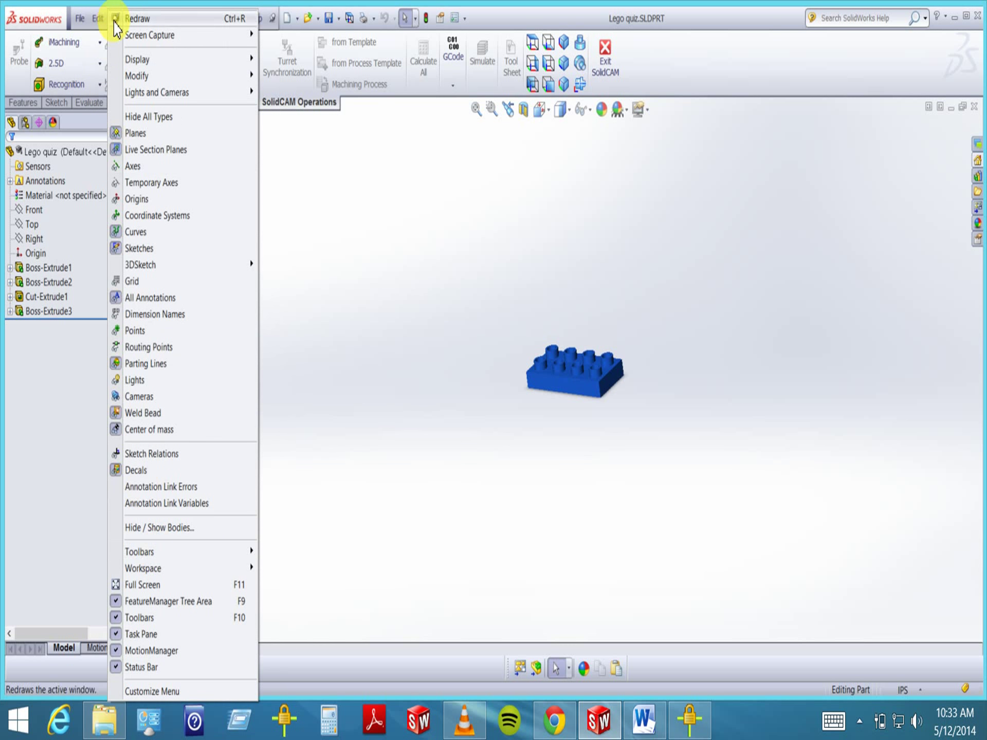
mouse_move(148, 555)
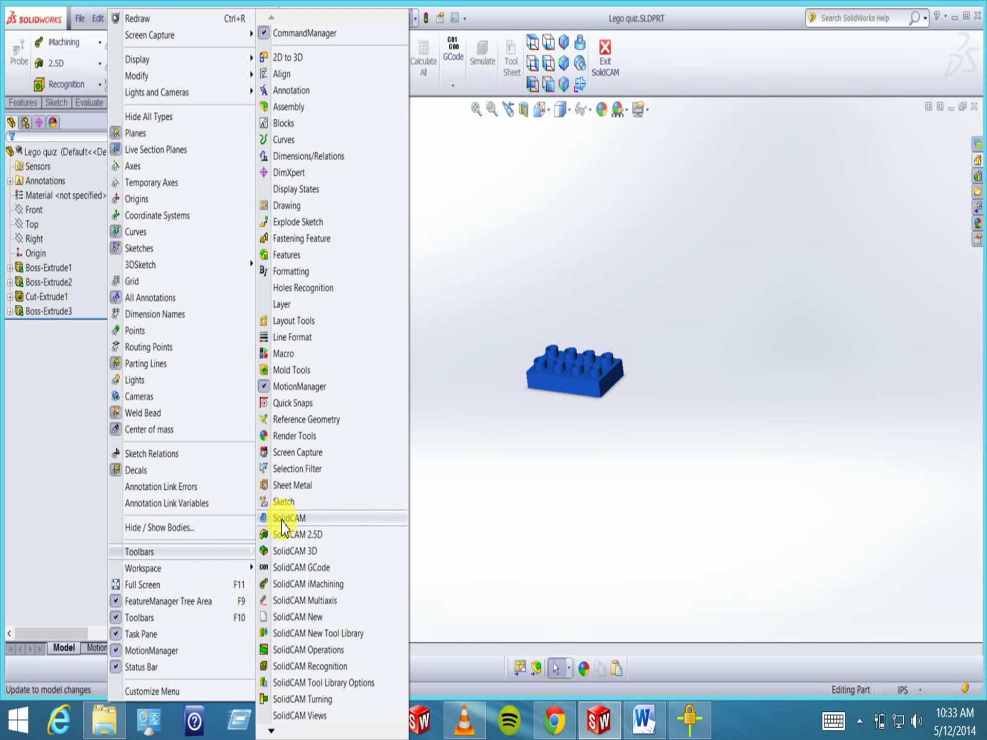
click(293, 486)
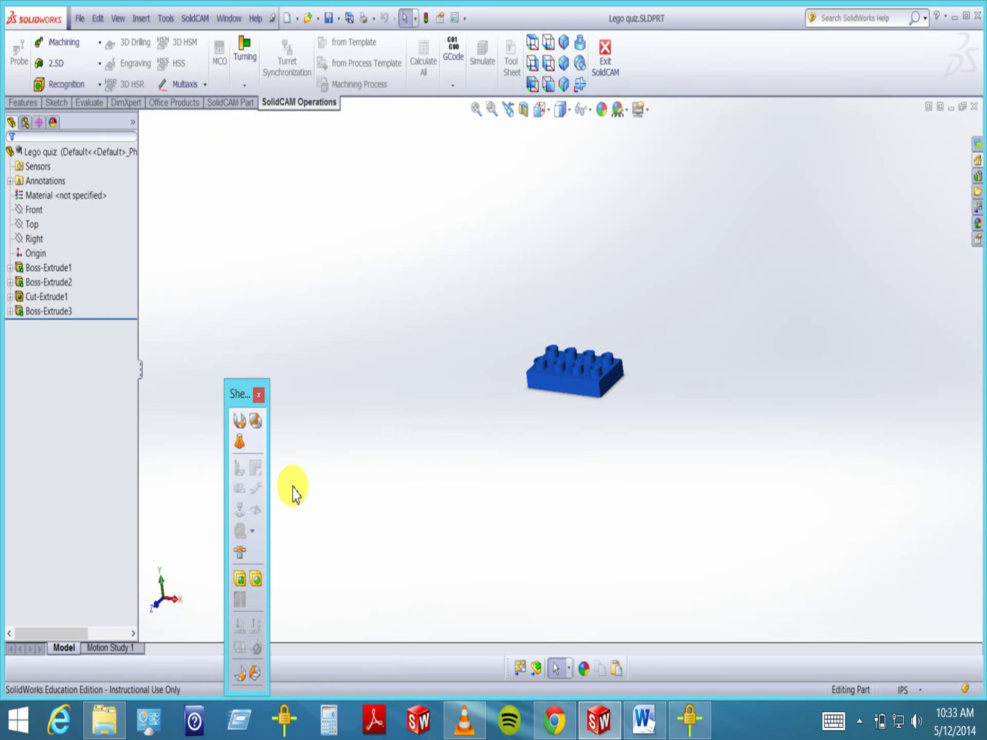
drag(249, 409, 980, 293)
drag(779, 196, 680, 663)
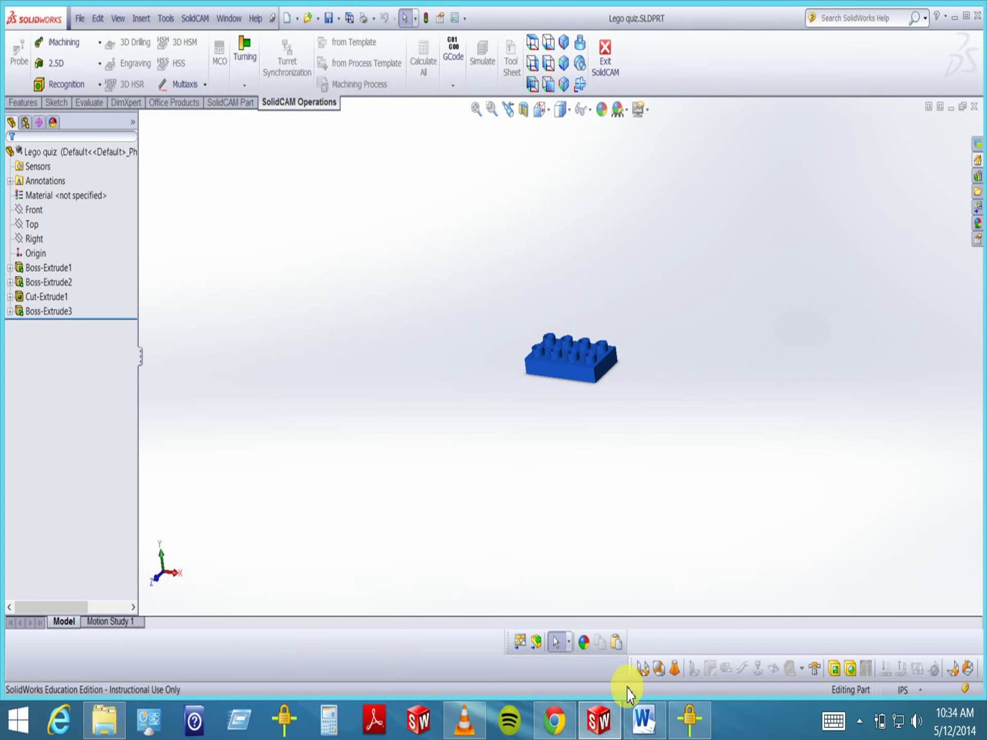
Undock and close the Sheet Metal toolbar, and review the list of available toolbars
drag(632, 672, 283, 281)
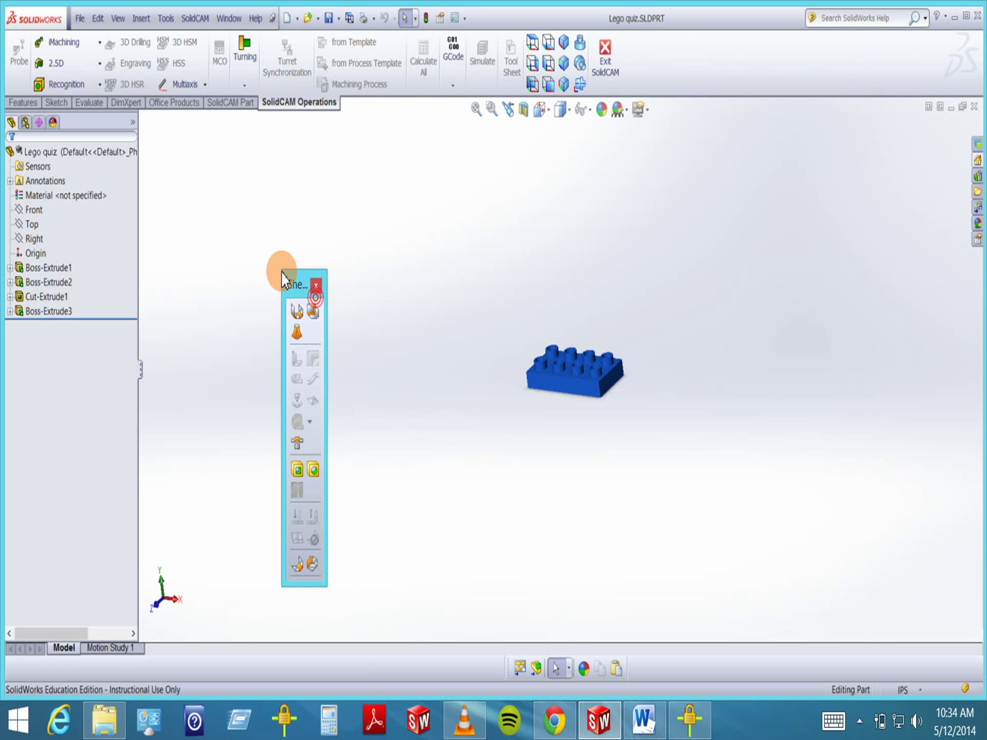
click(316, 286)
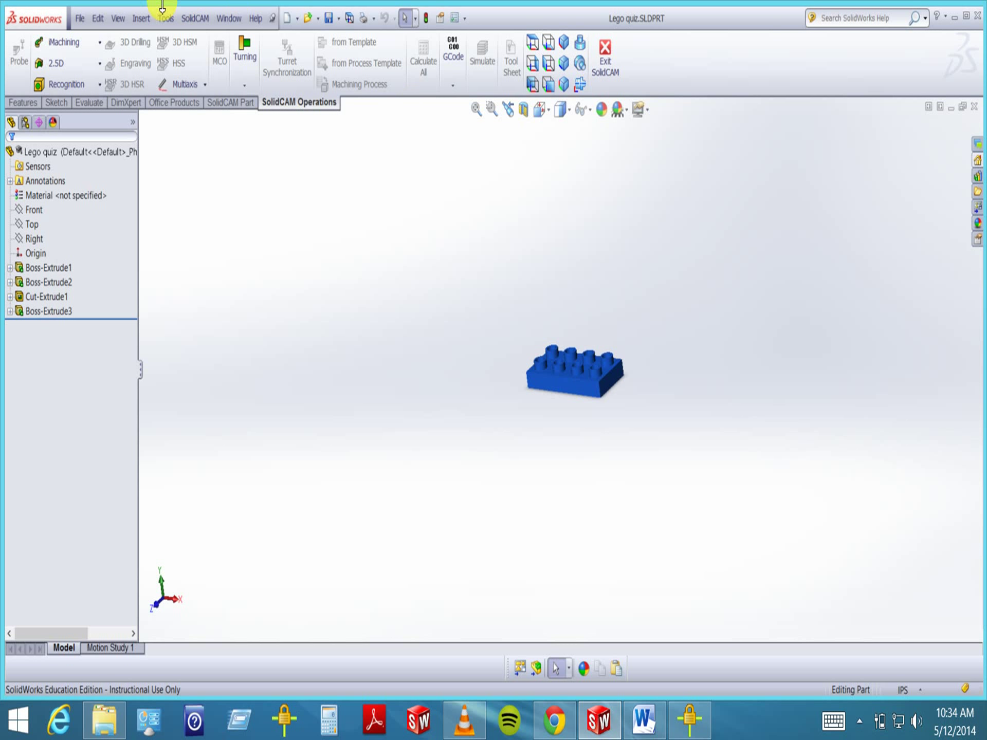
click(119, 19)
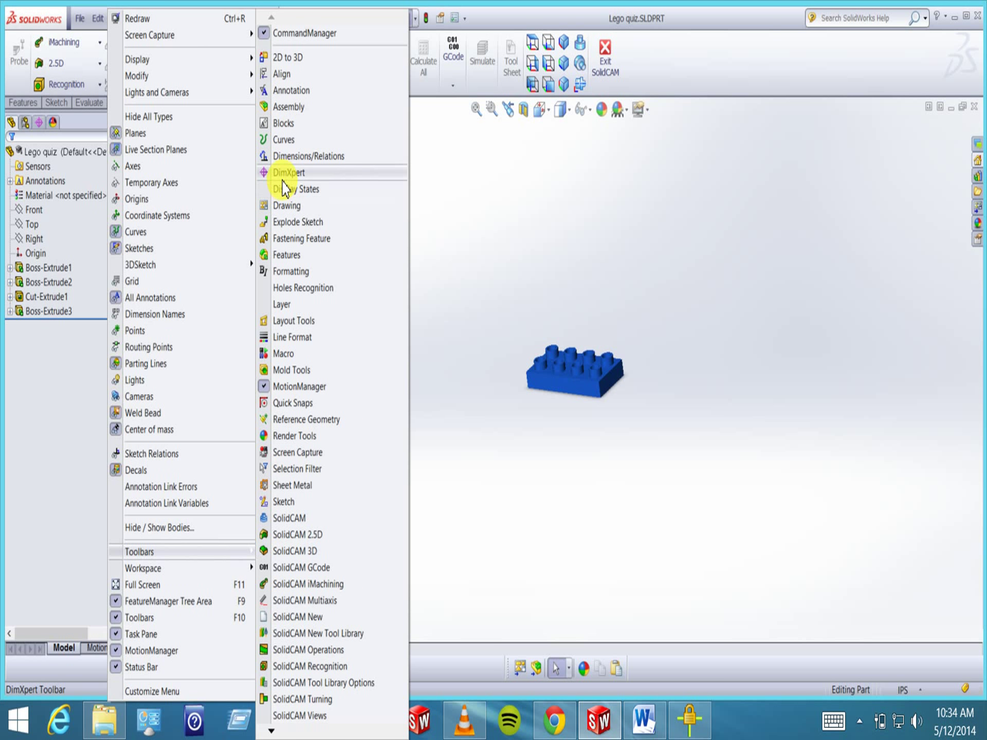
click(529, 251)
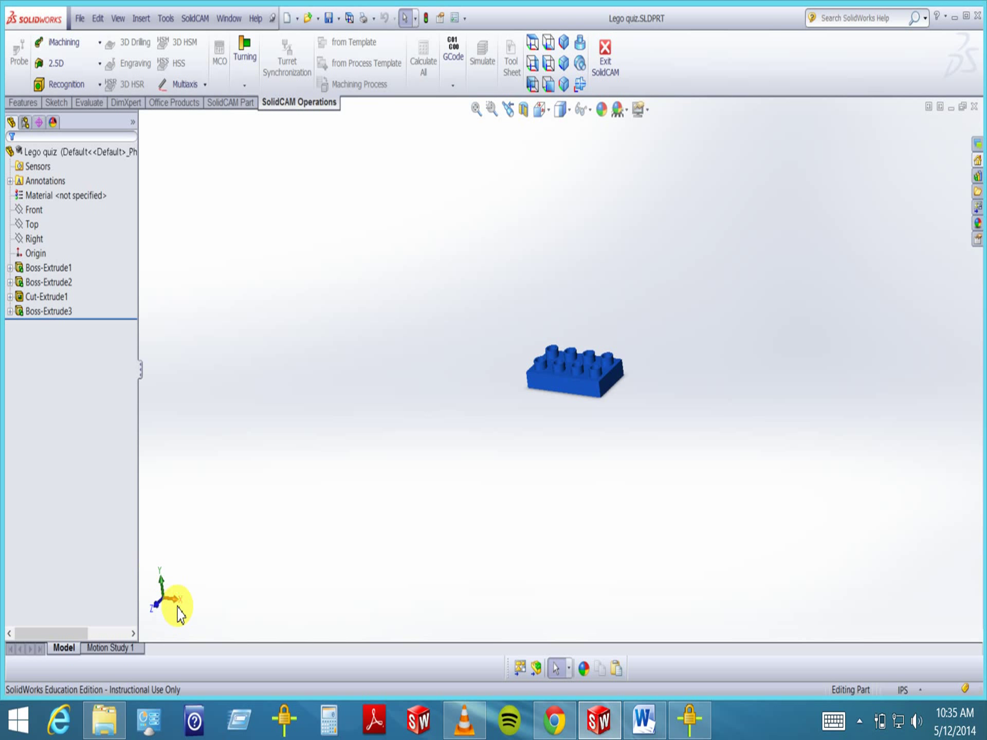
Rotate the Lego brick to see its studs from above and zoom in and out around it
mouse_move(209, 598)
middle_down()
mouse_move(236, 575)
mouse_move(205, 586)
mouse_move(189, 577)
mouse_move(196, 612)
middle_up()
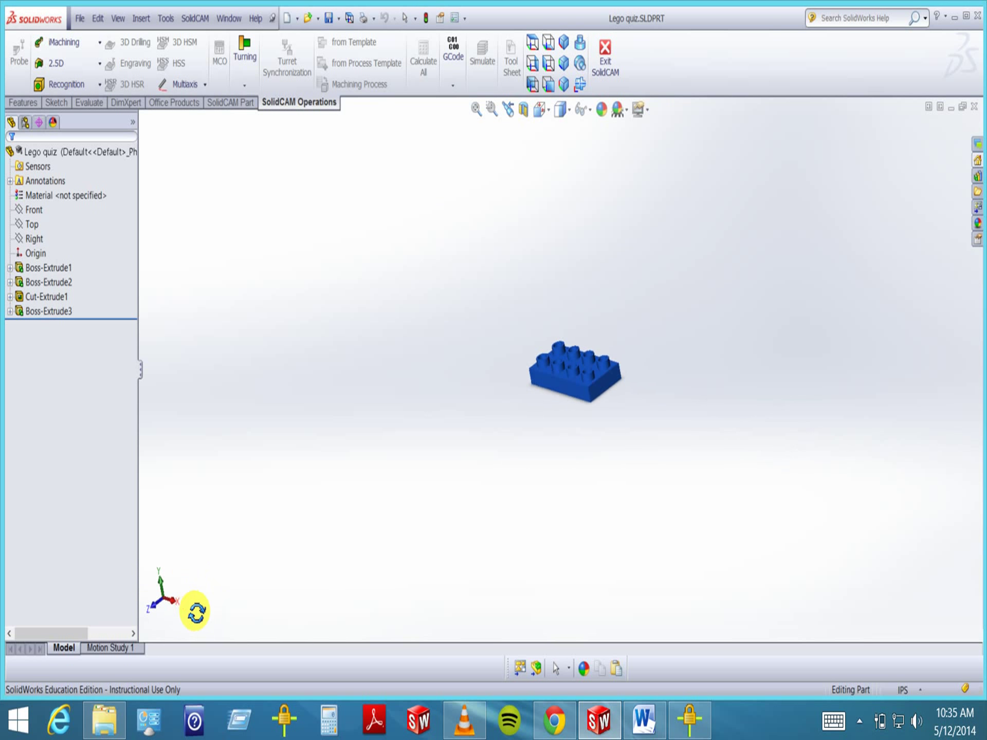
key(Escape)
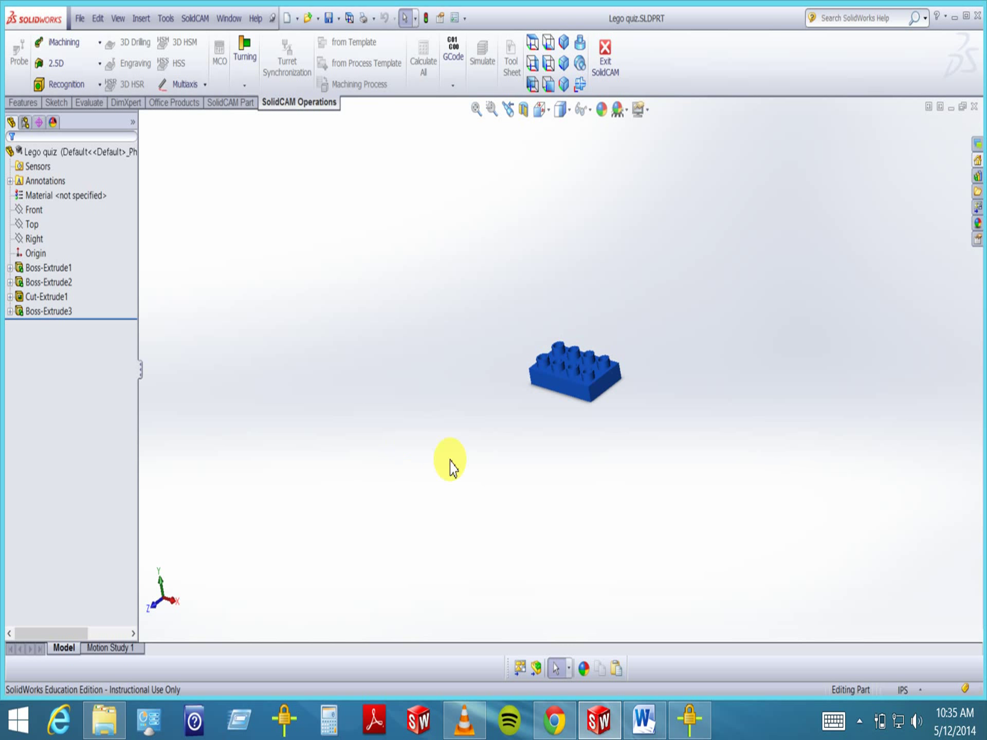
middle_drag(476, 419, 515, 417)
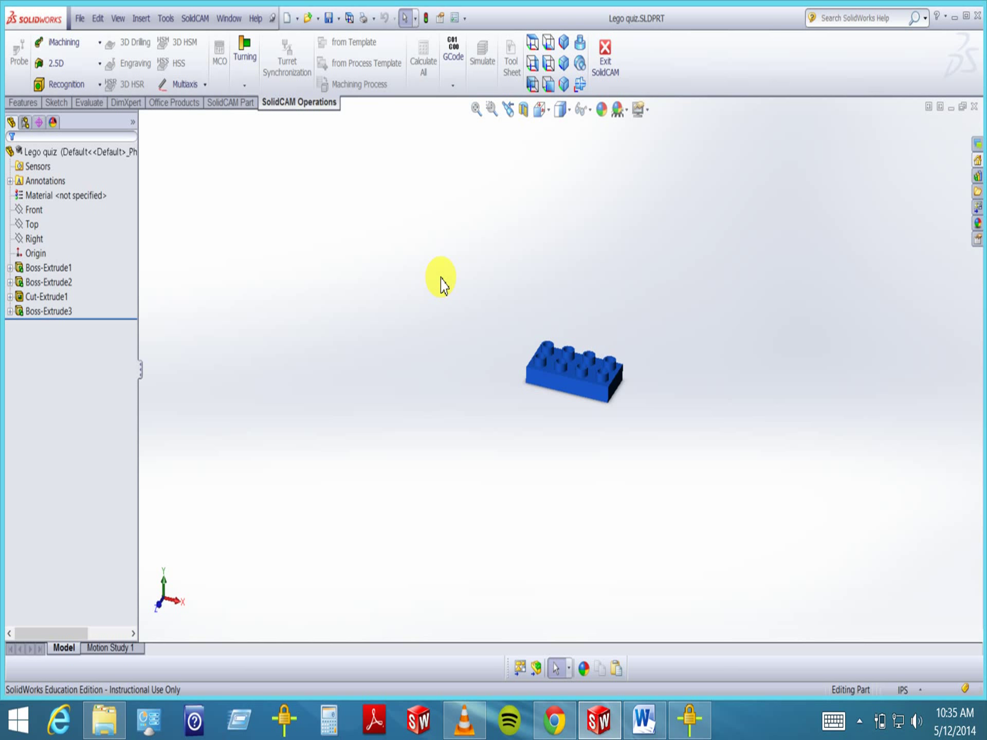
middle_drag(440, 284, 780, 188)
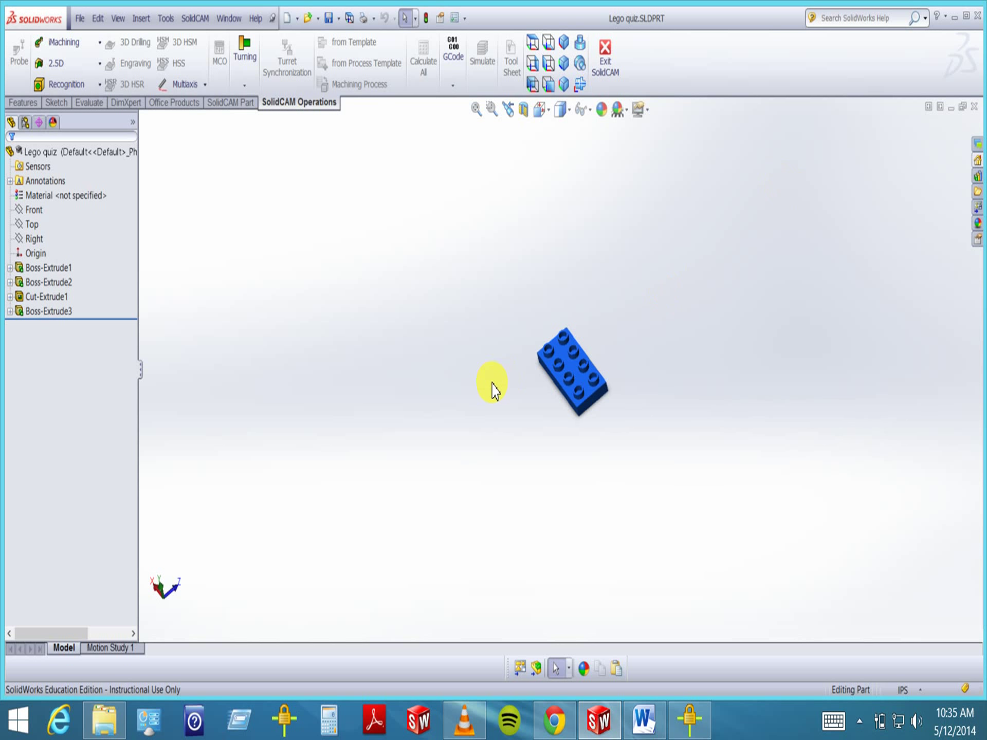
scroll(492, 388, down, 5)
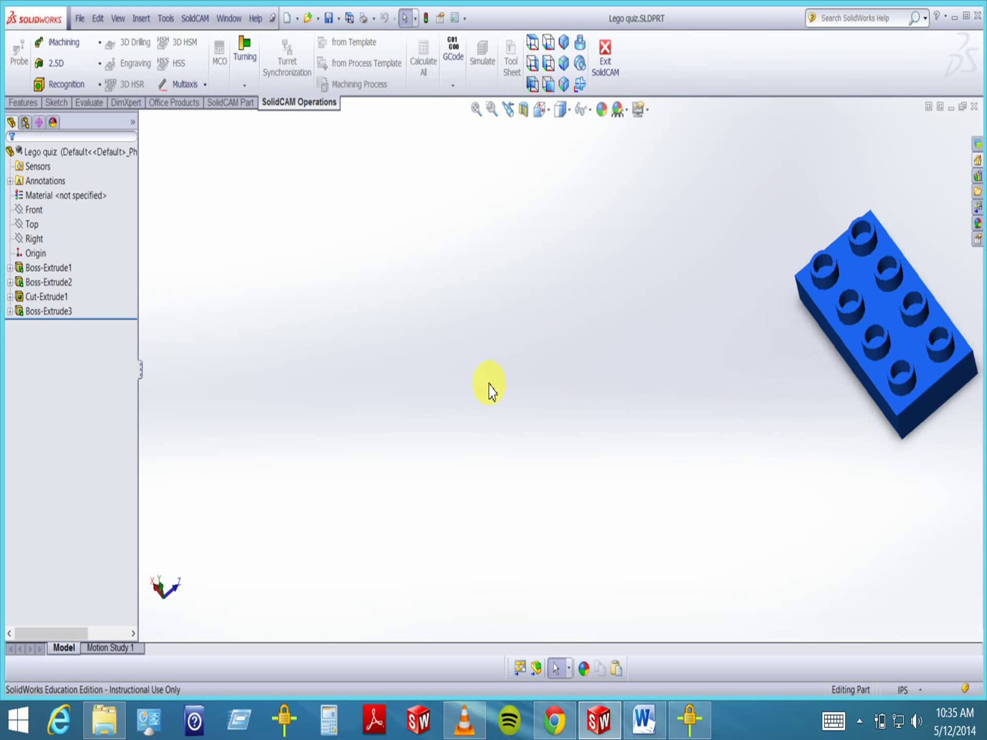
scroll(490, 392, up, 2)
scroll(489, 391, down, 2)
scroll(486, 388, up, 1)
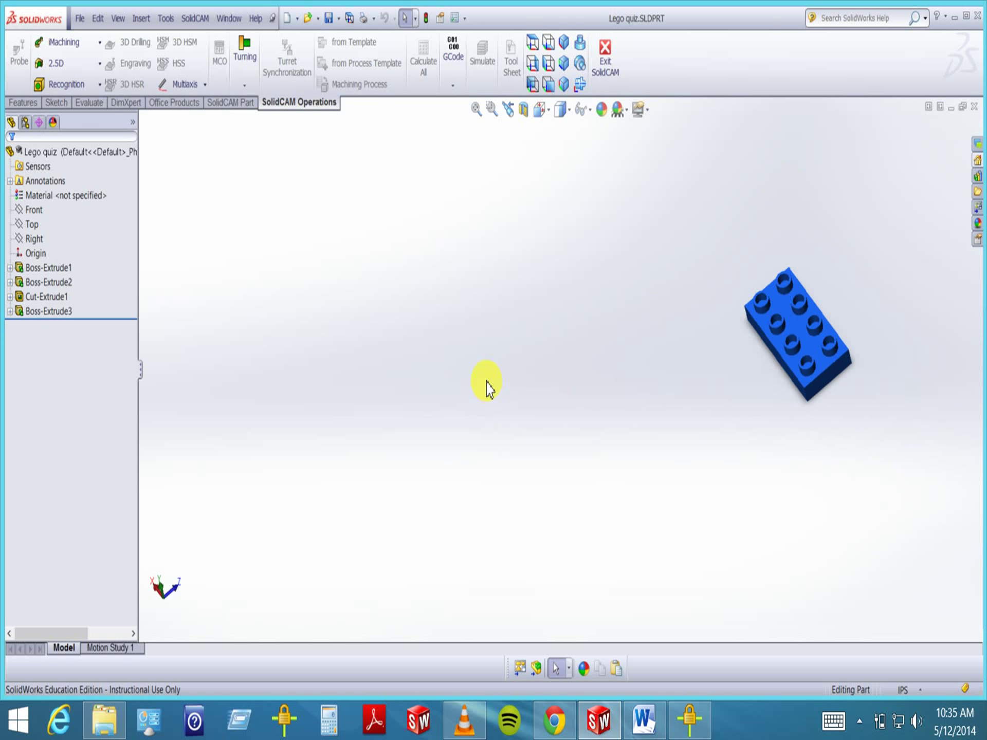
Zoom to the area around the Lego brick and rotate it to an angled view of its studs and sides
click(491, 109)
drag(713, 215, 880, 447)
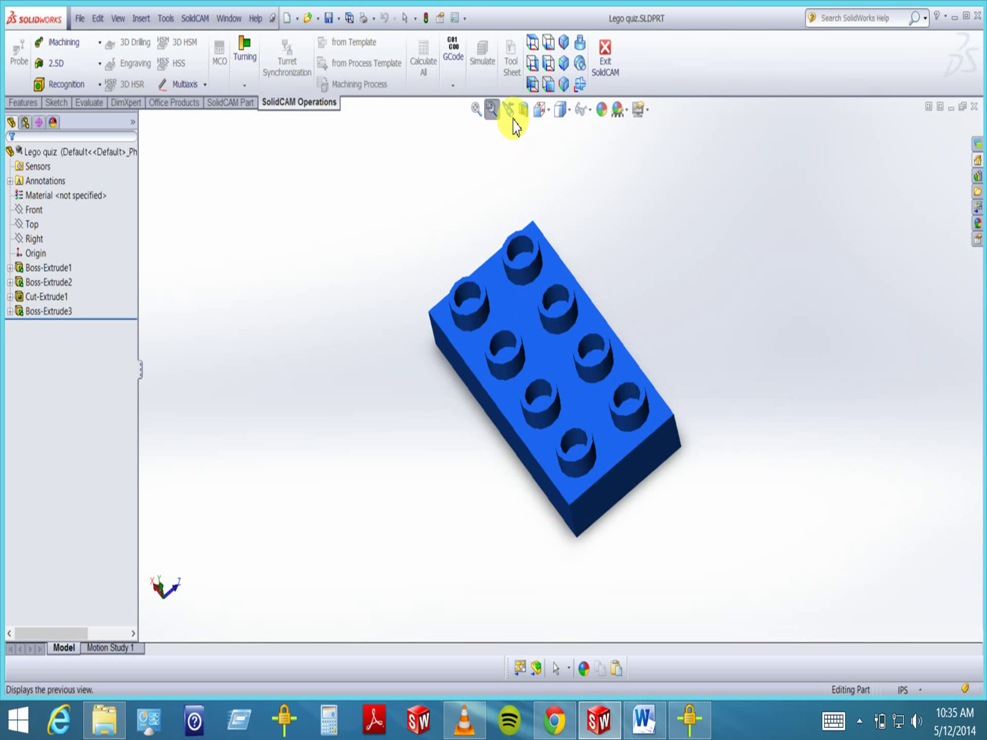
click(492, 116)
scroll(522, 353, down, 2)
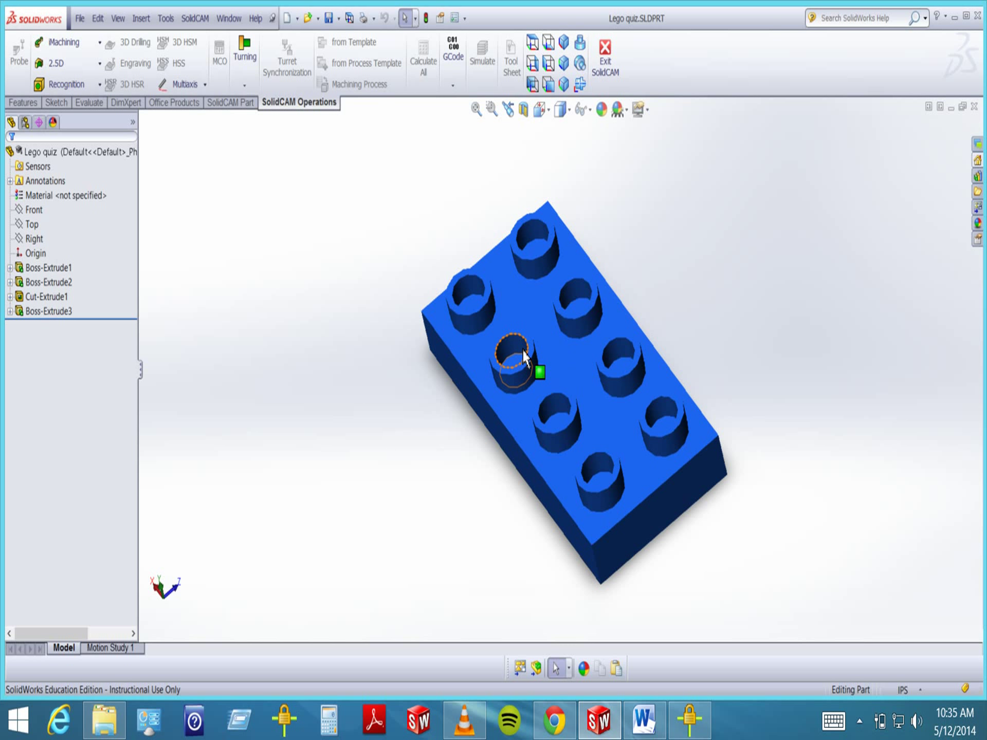
click(292, 493)
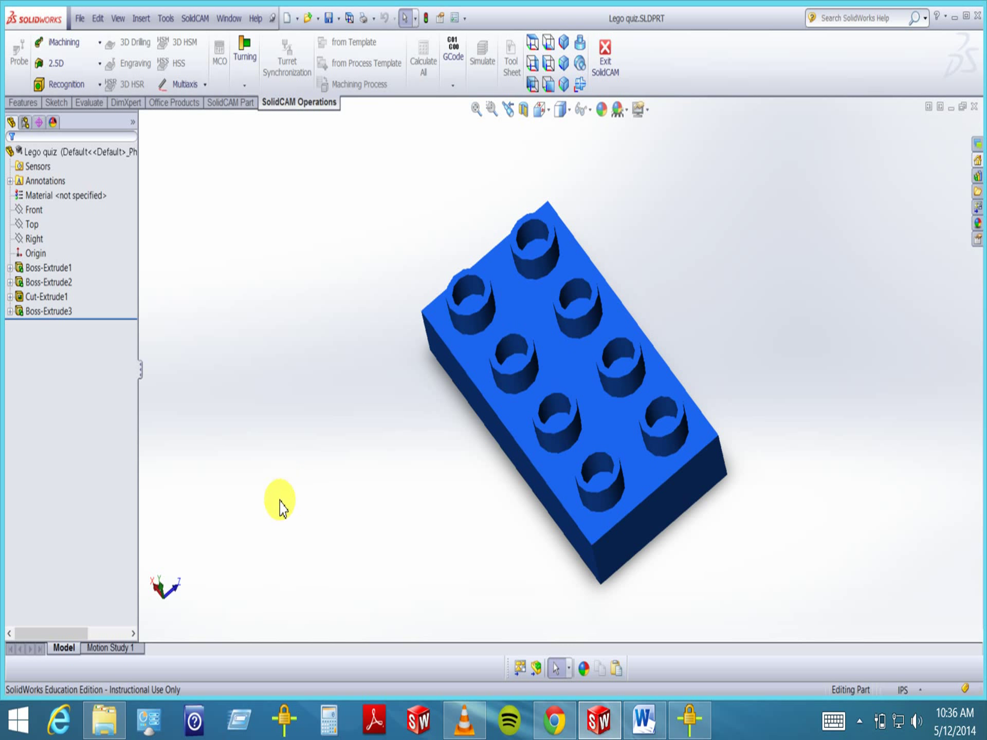
middle_drag(329, 359, 353, 331)
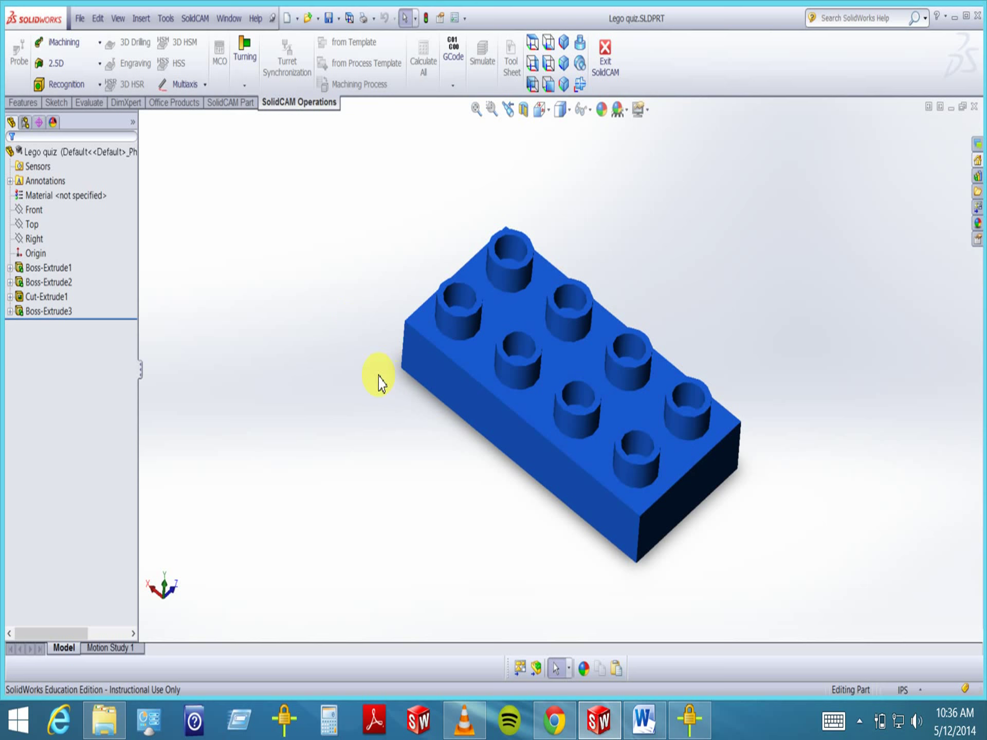
Review the File commands and recent documents, and switch to the 2519 Calendar.docx document in Microsoft Word
click(78, 15)
click(83, 10)
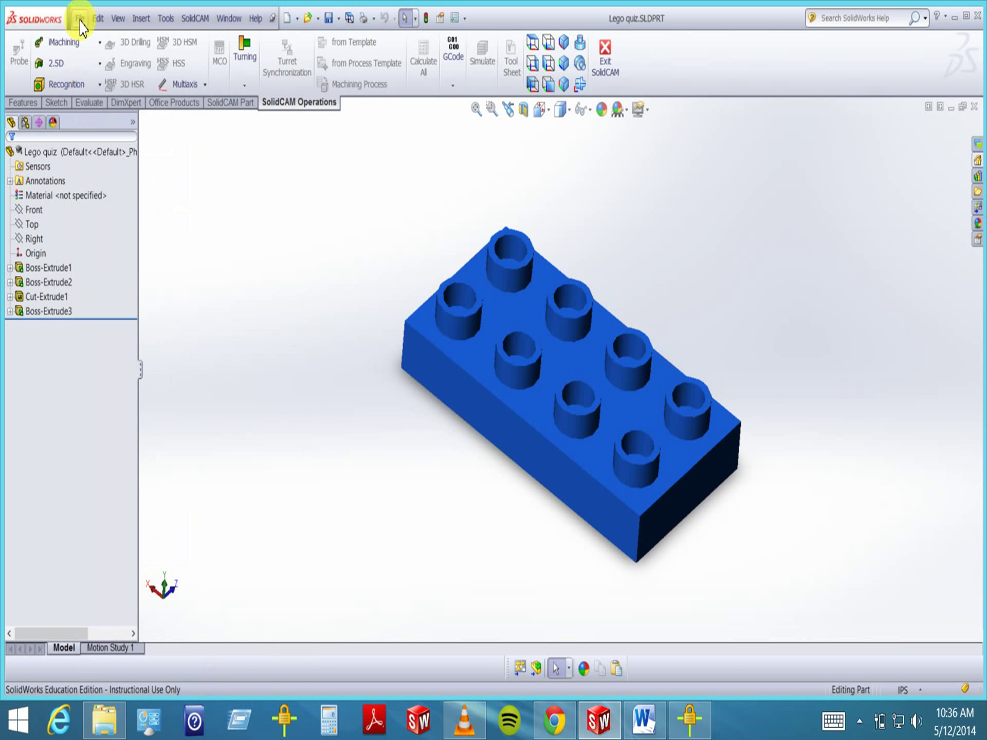
click(78, 20)
click(78, 20)
click(77, 22)
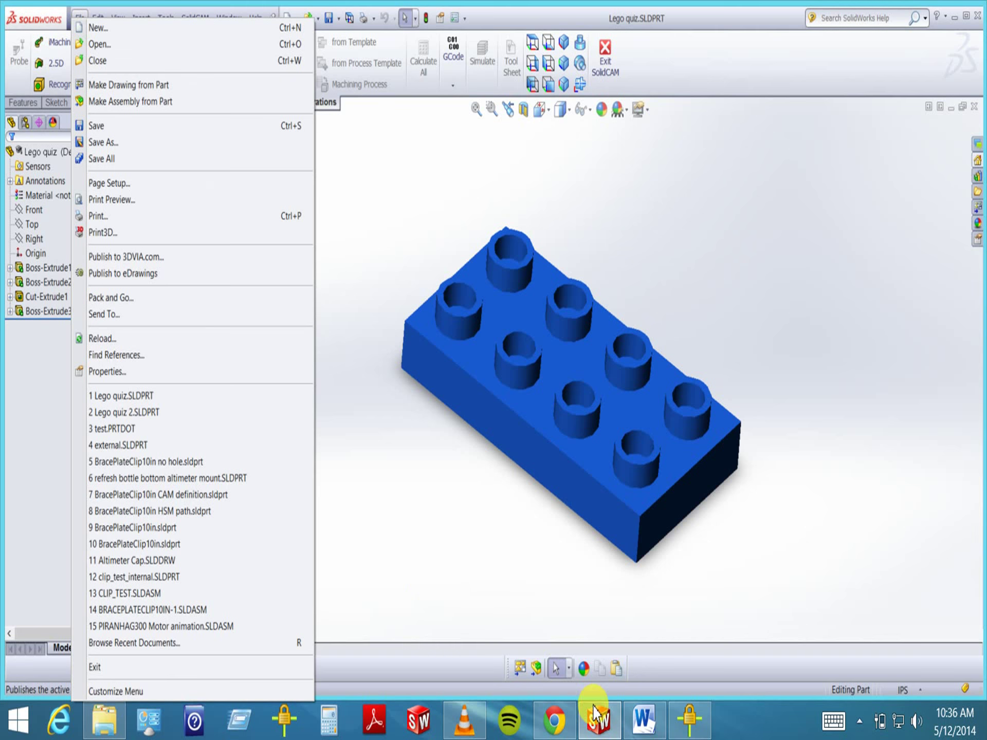
click(647, 723)
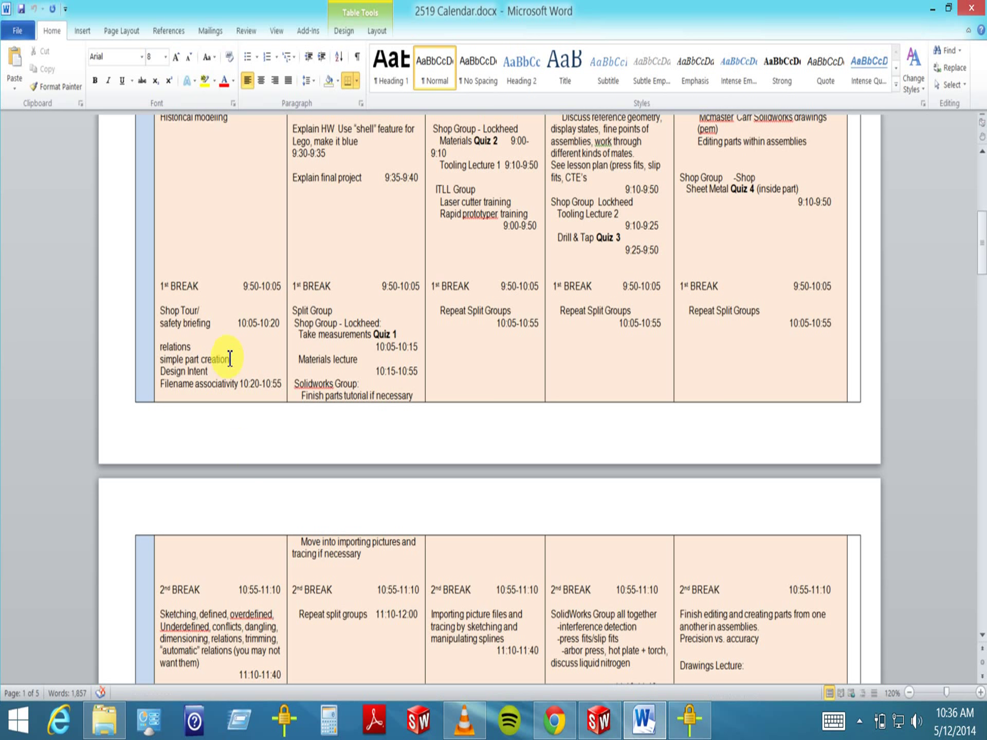
Switch from the Word calendar back to SolidWorks and look over the Part and Aerospace - Imperial templates for a new document, without creating one
scroll(236, 381, down, 3)
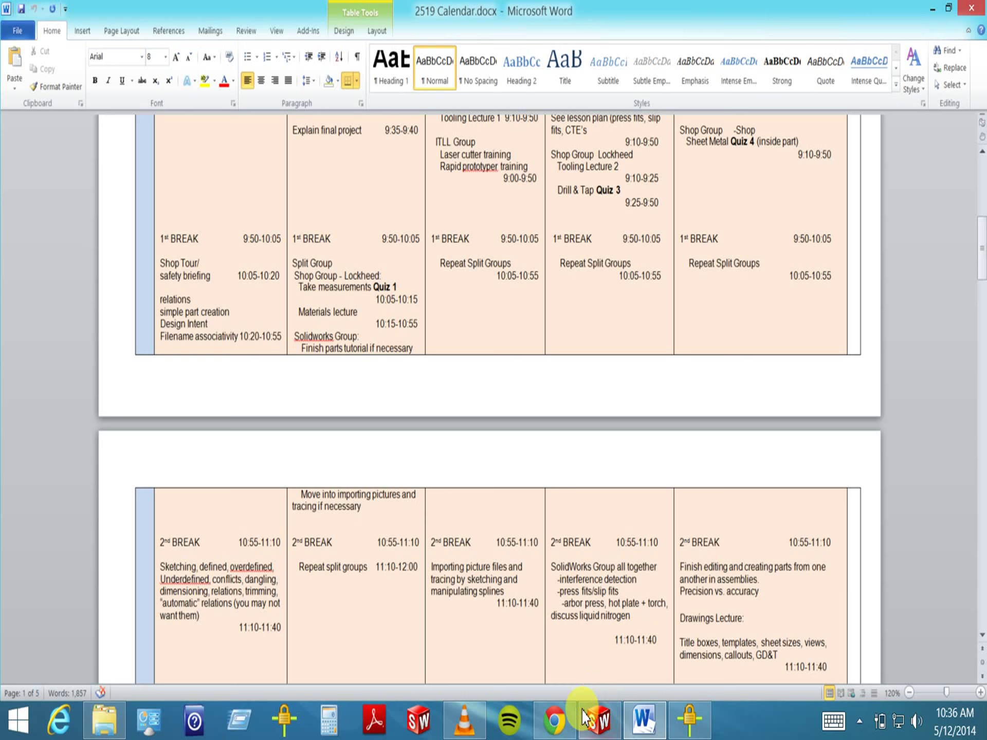
click(630, 735)
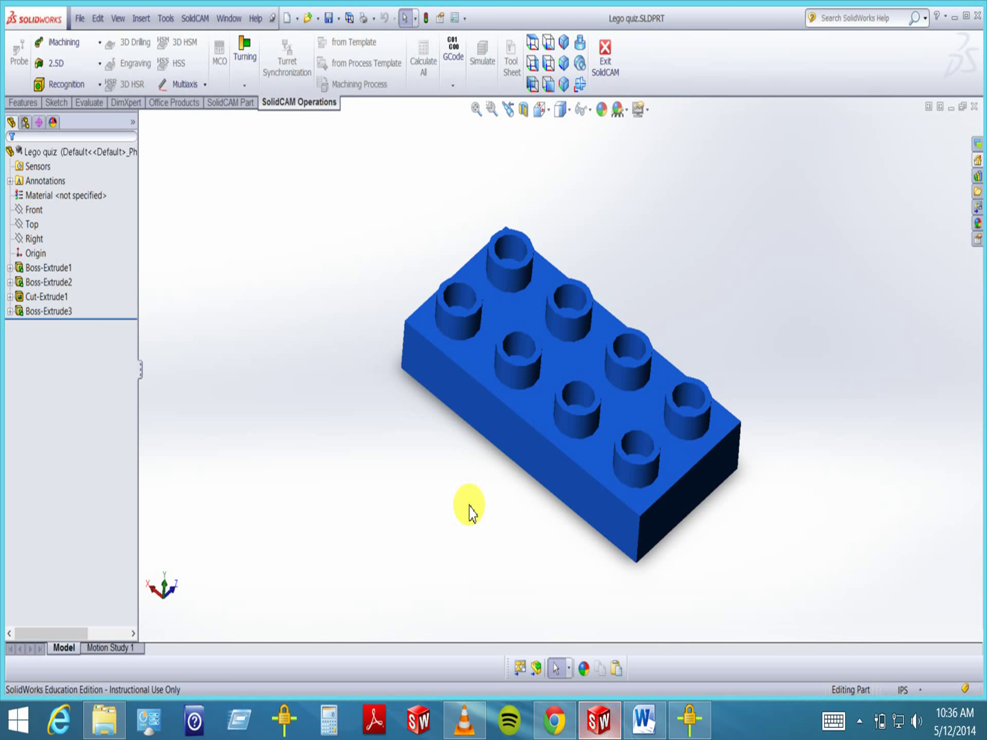
click(80, 19)
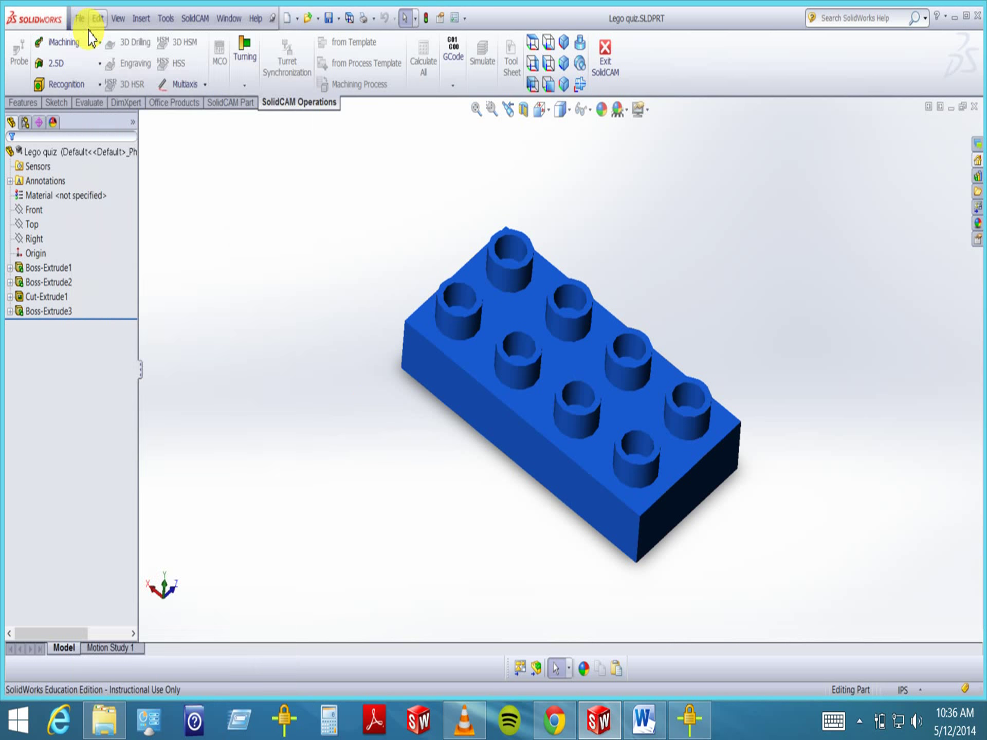
click(86, 30)
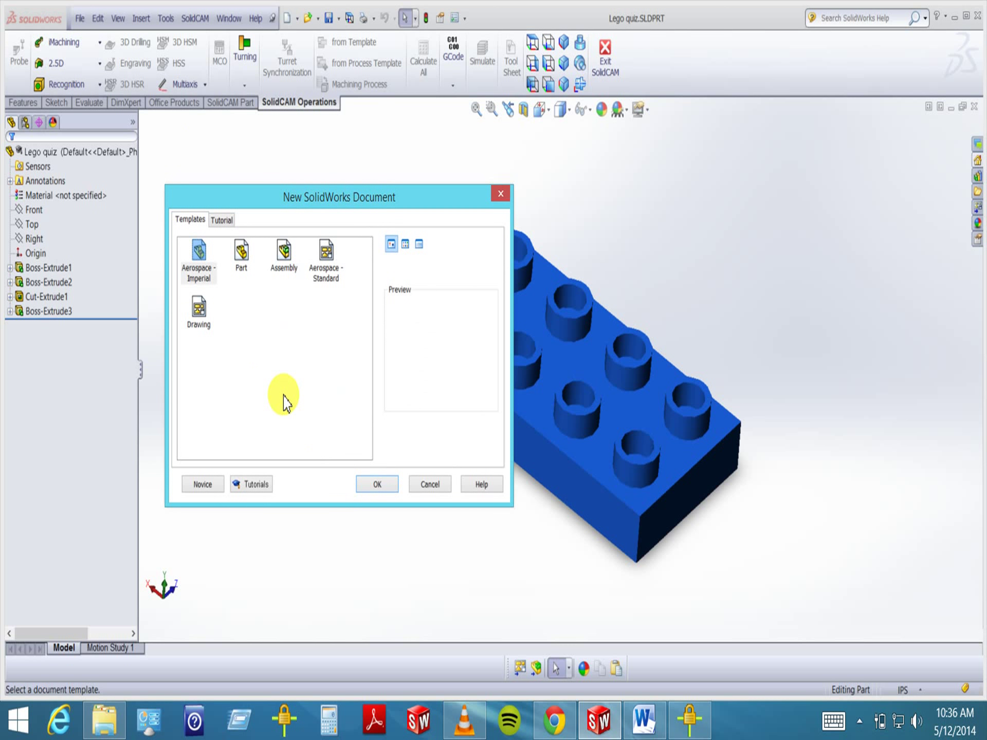
click(241, 251)
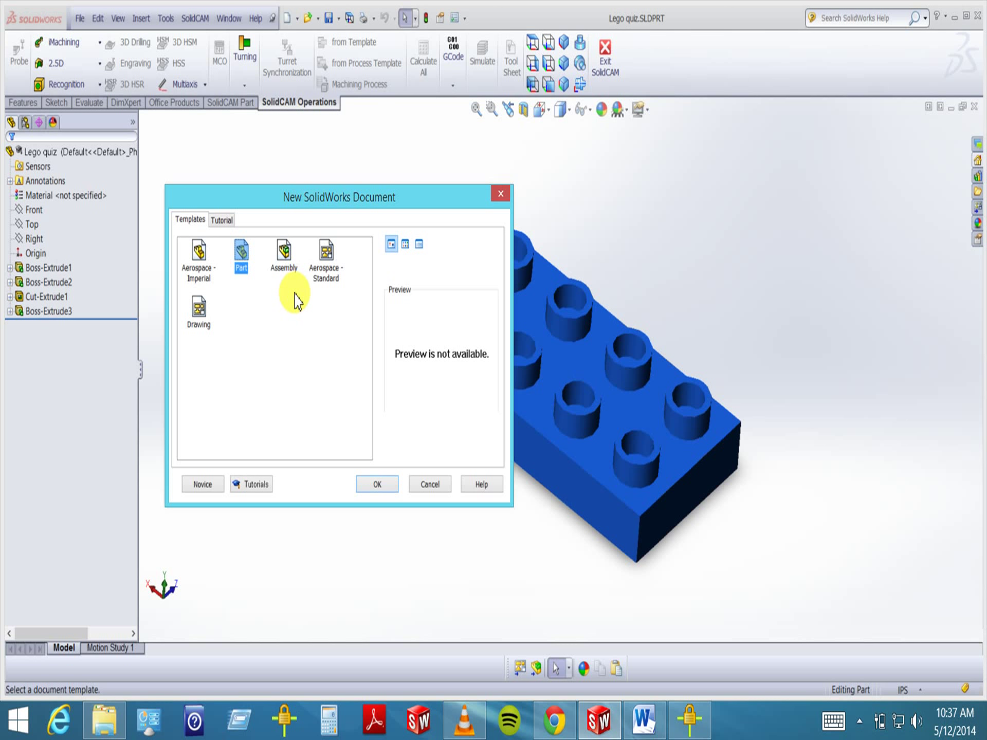
click(200, 258)
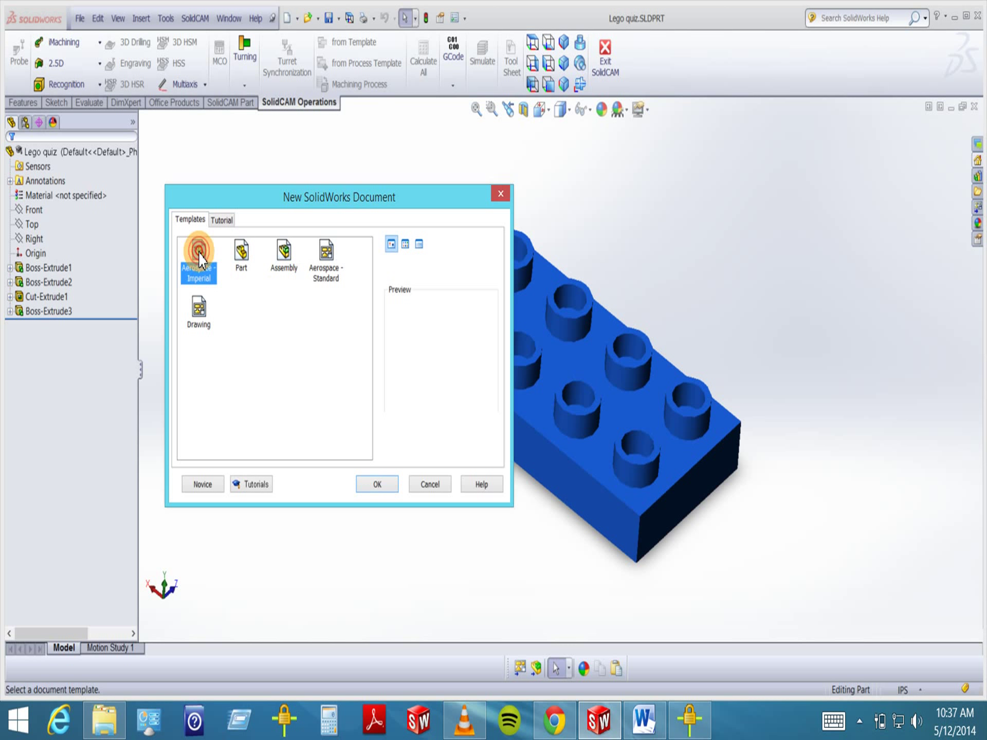
click(440, 488)
Locate the Options command and examine the Default Templates page of the system options, closing it without changes
click(165, 19)
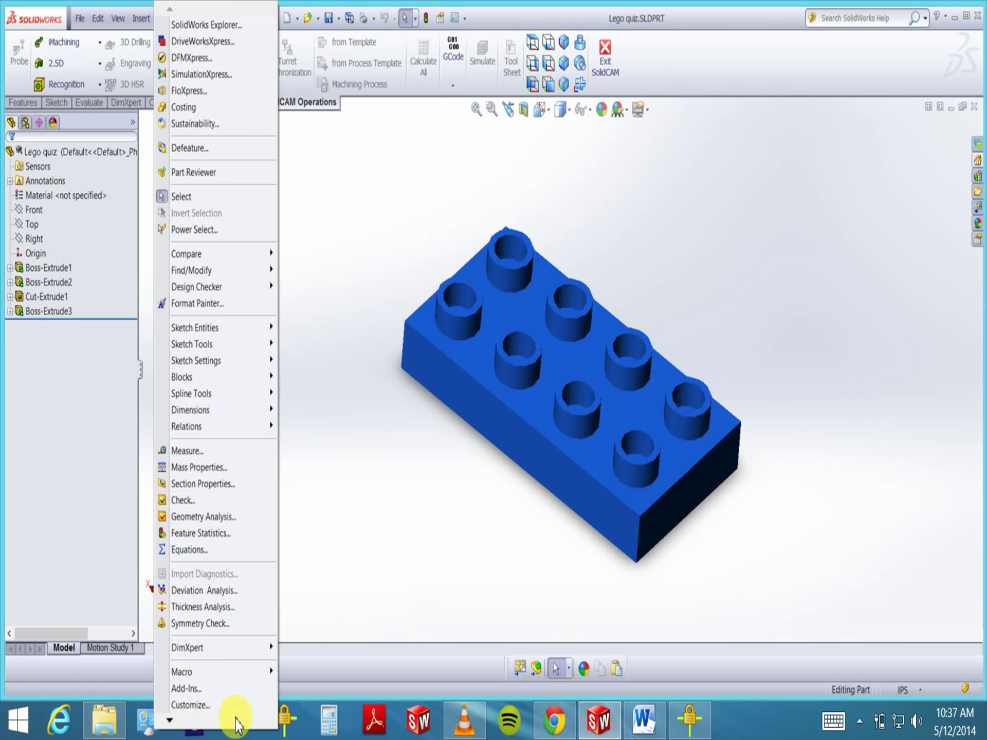
click(187, 723)
click(188, 724)
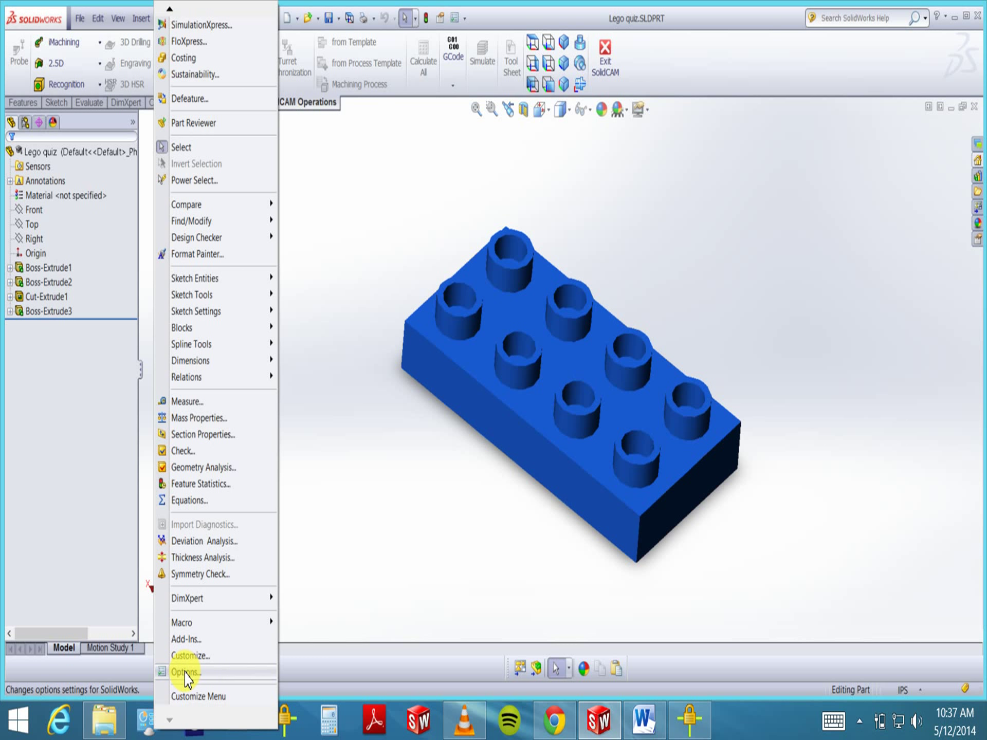
click(316, 396)
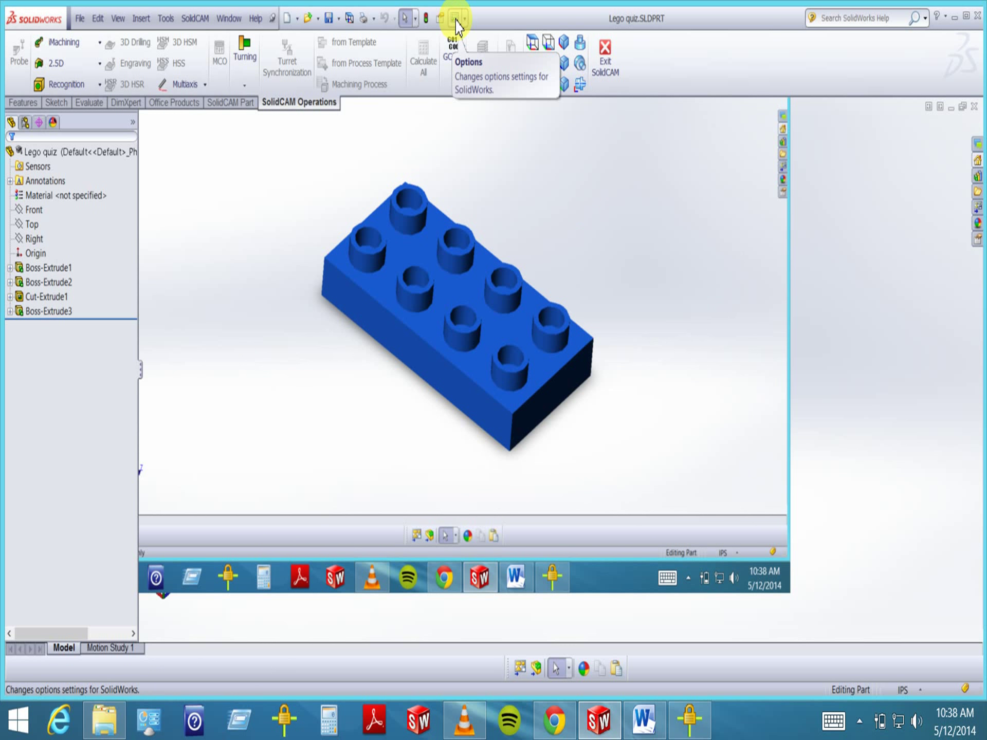
click(455, 22)
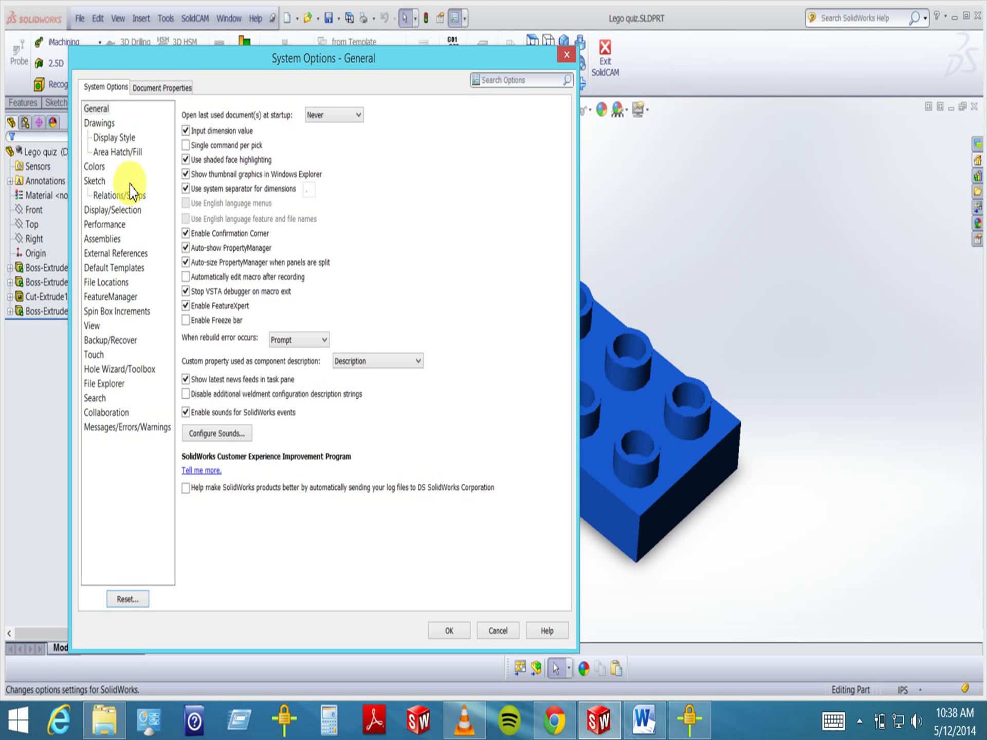
click(114, 268)
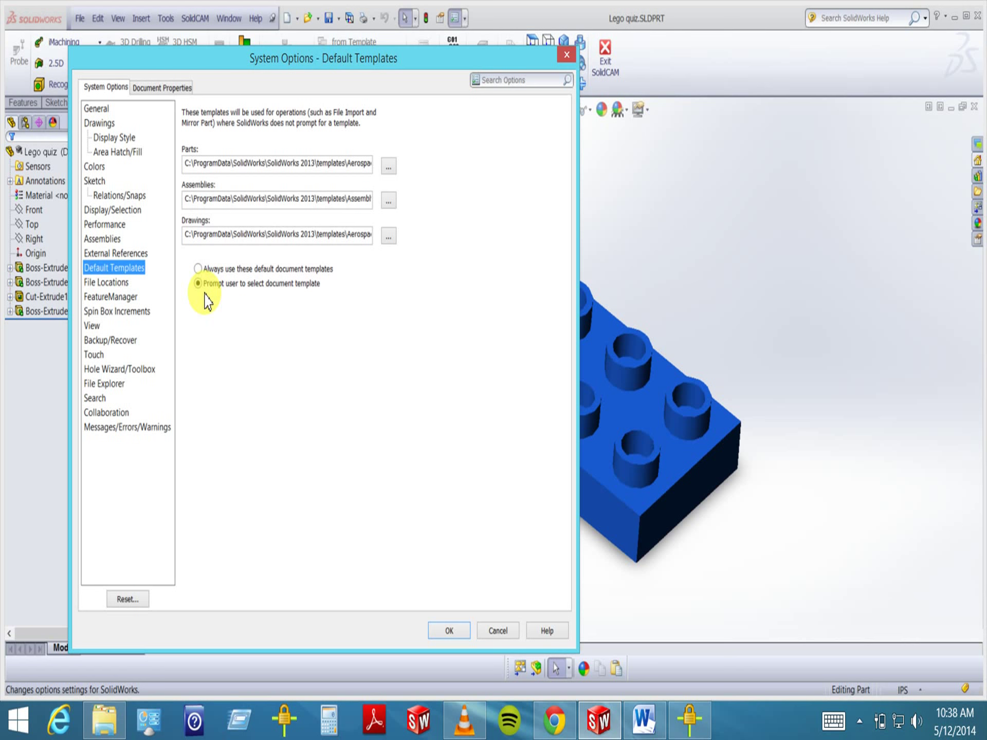
click(498, 631)
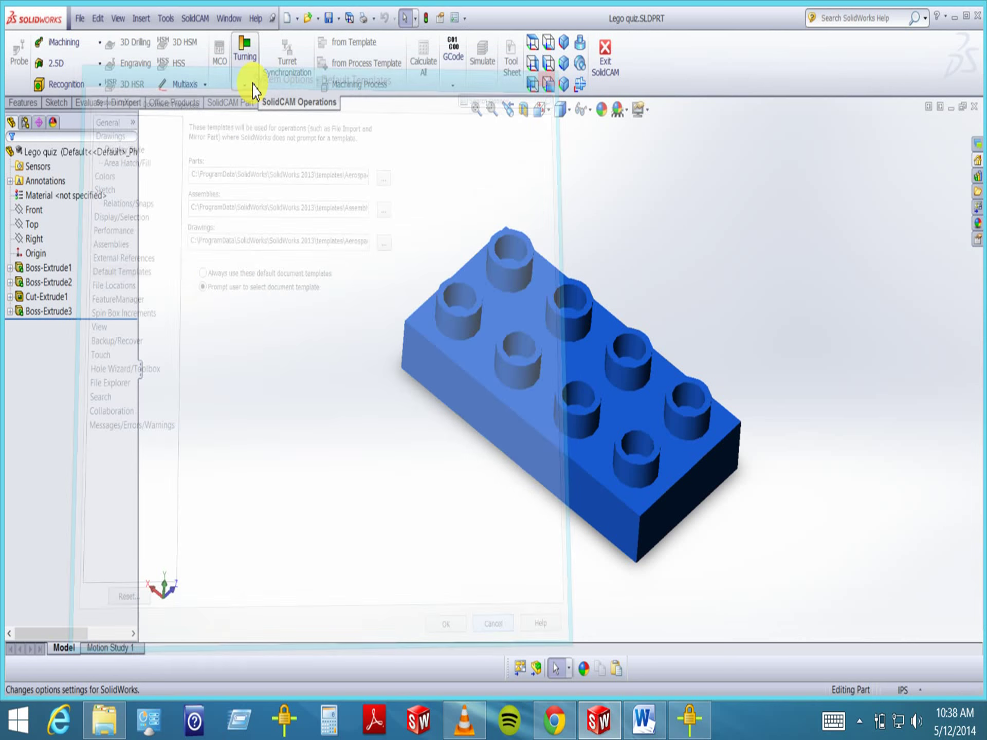
Look again at the new document templates and the General system options, cancelling both dialogs
click(88, 20)
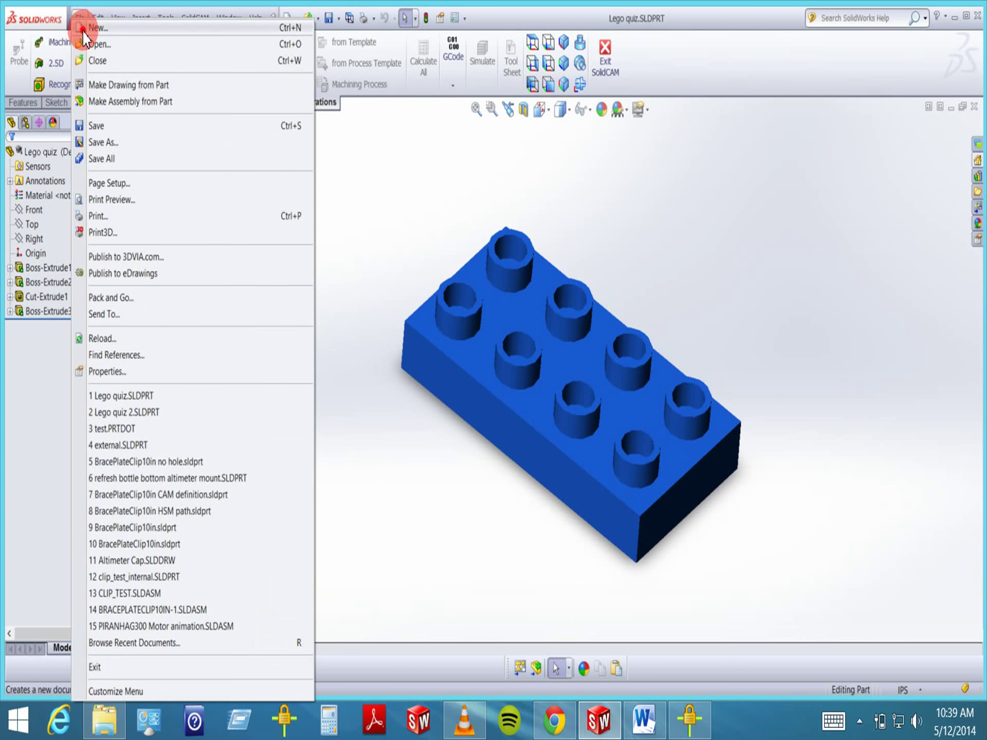
click(87, 29)
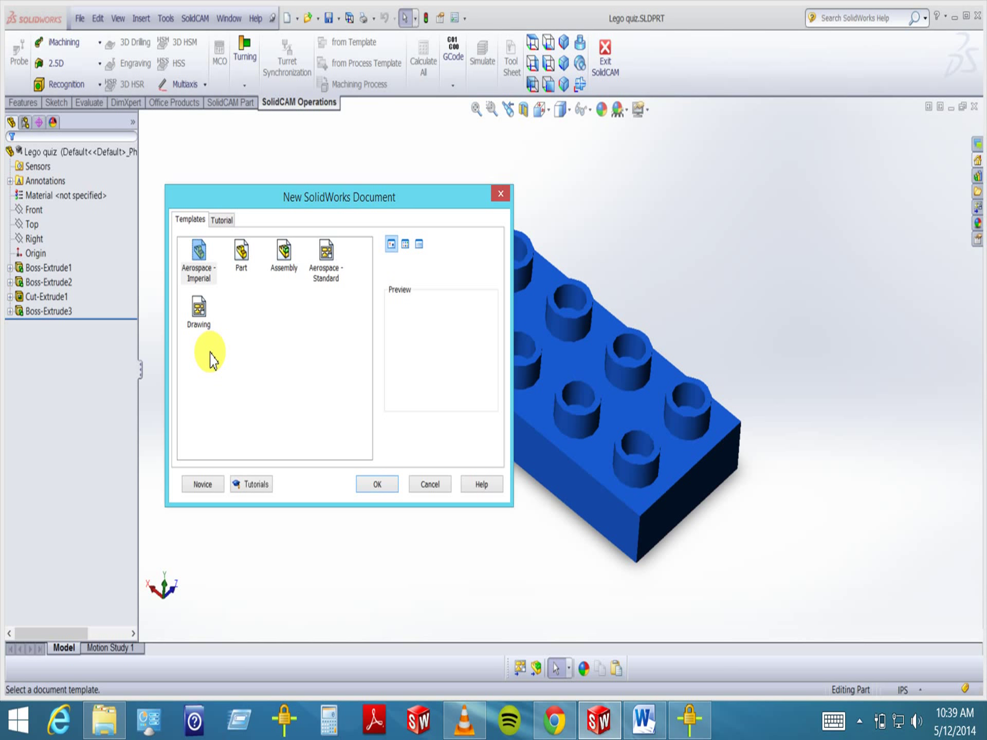
click(435, 488)
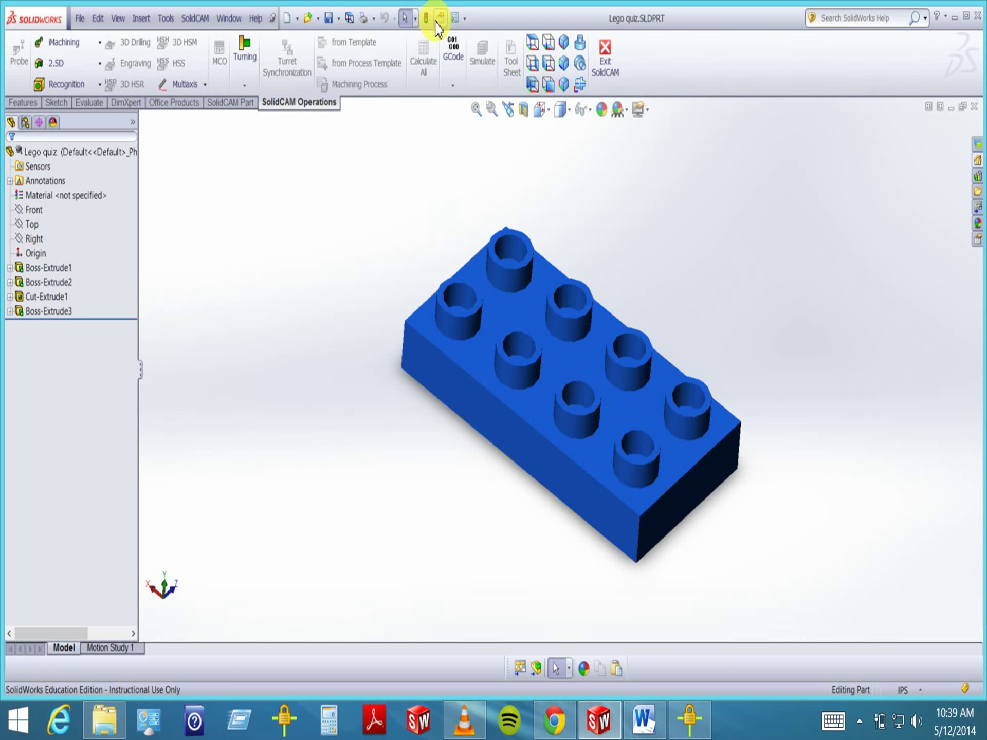
click(455, 19)
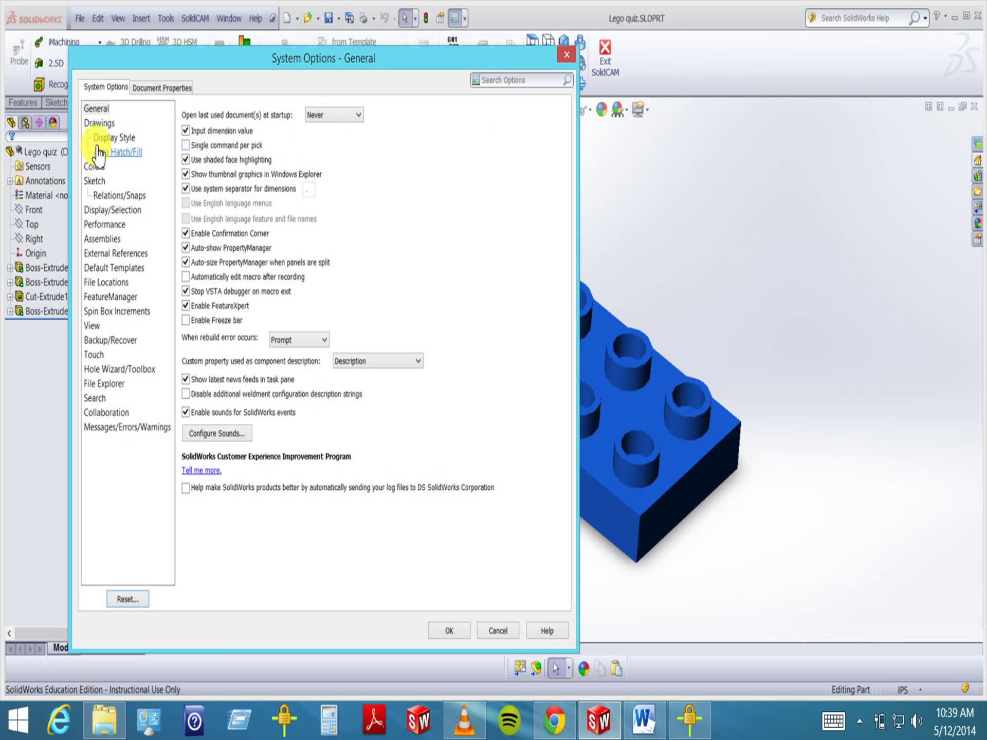
click(498, 631)
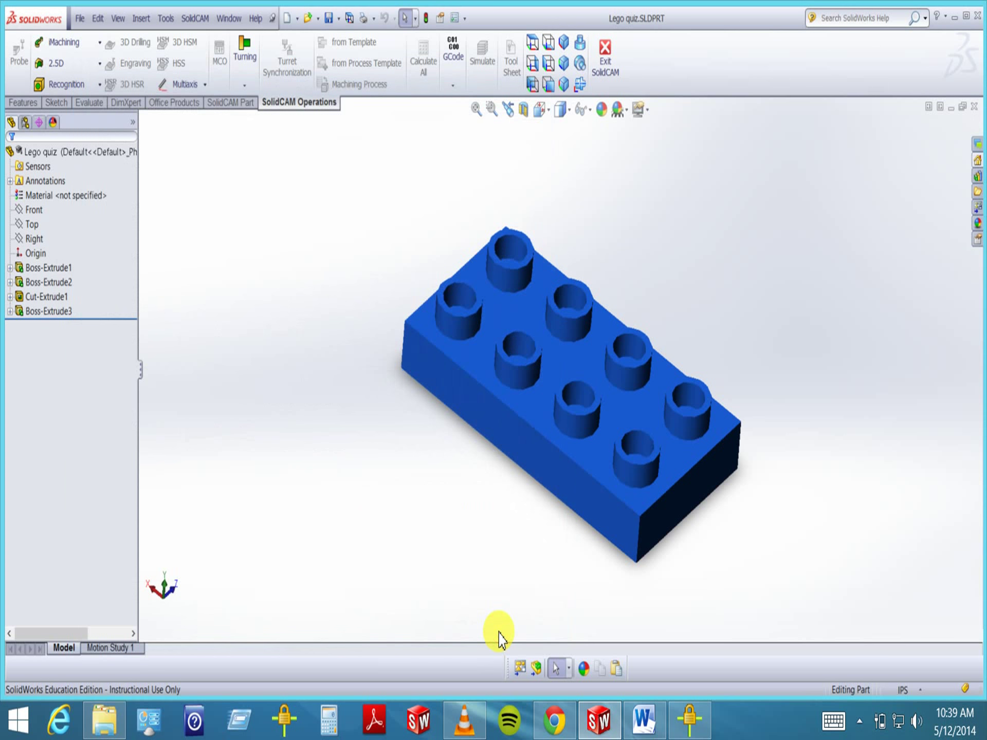
Close the Lego quiz part and create a new part from the Part template
click(974, 106)
click(82, 18)
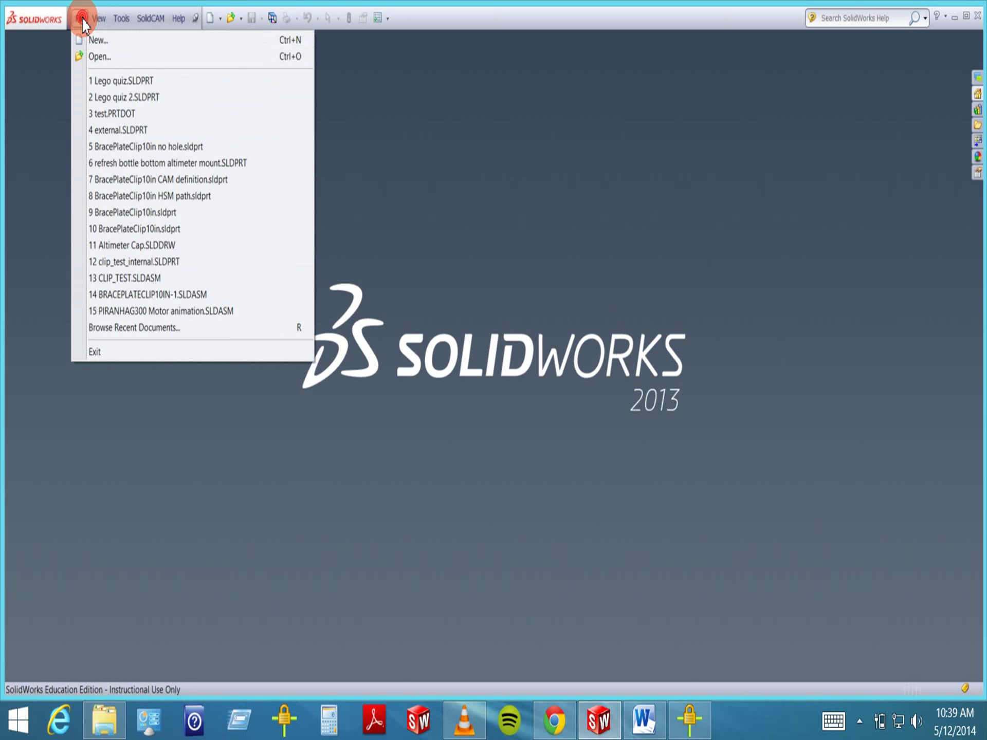
click(88, 37)
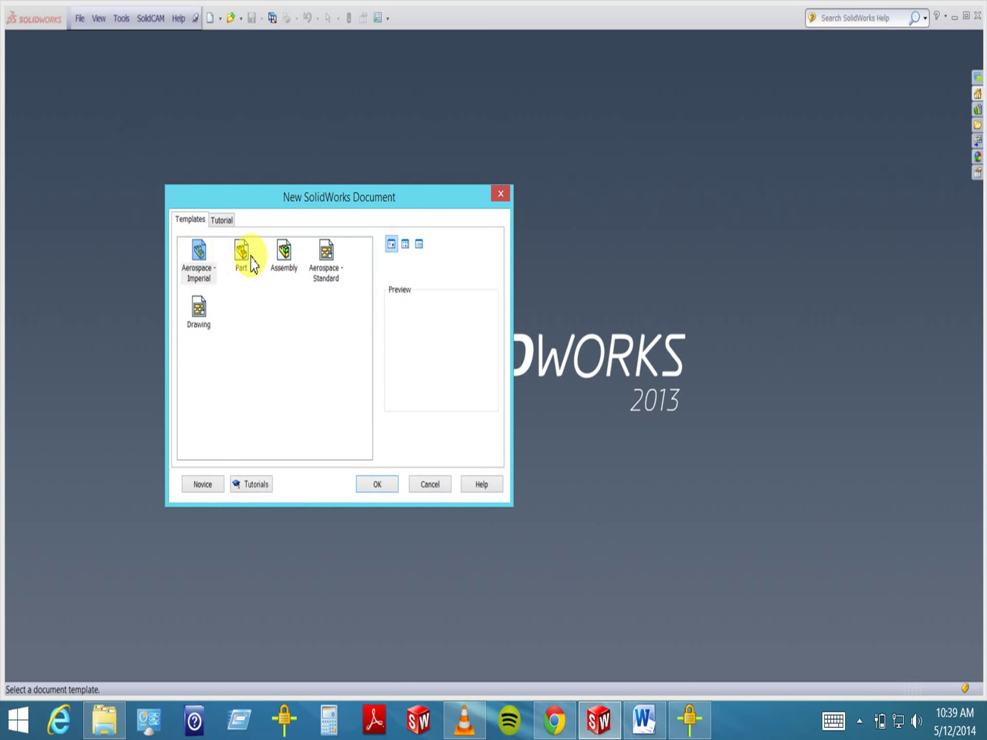
double_click(239, 252)
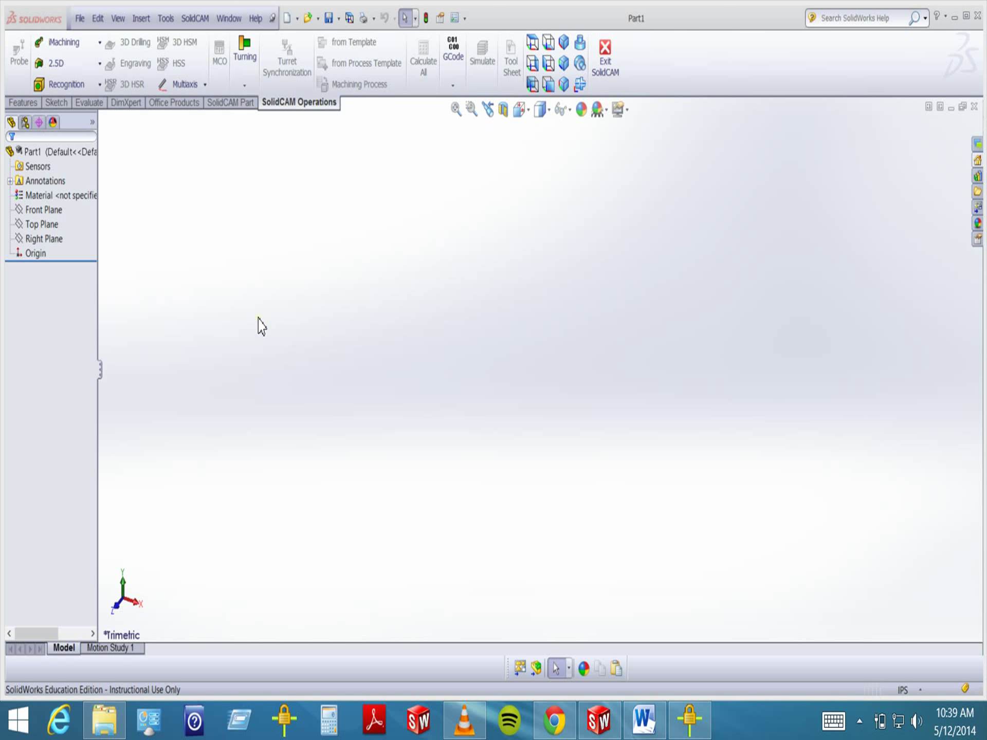
Set the new part's unit system to IPS (inch, pound, second) in its document properties
click(259, 318)
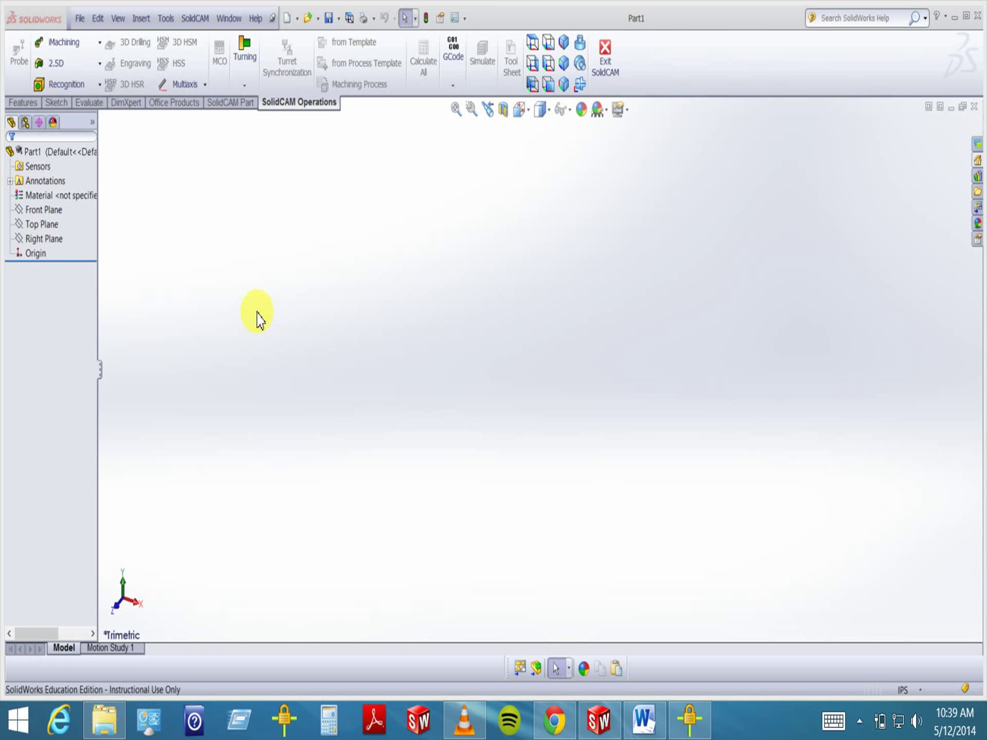
click(167, 21)
click(139, 7)
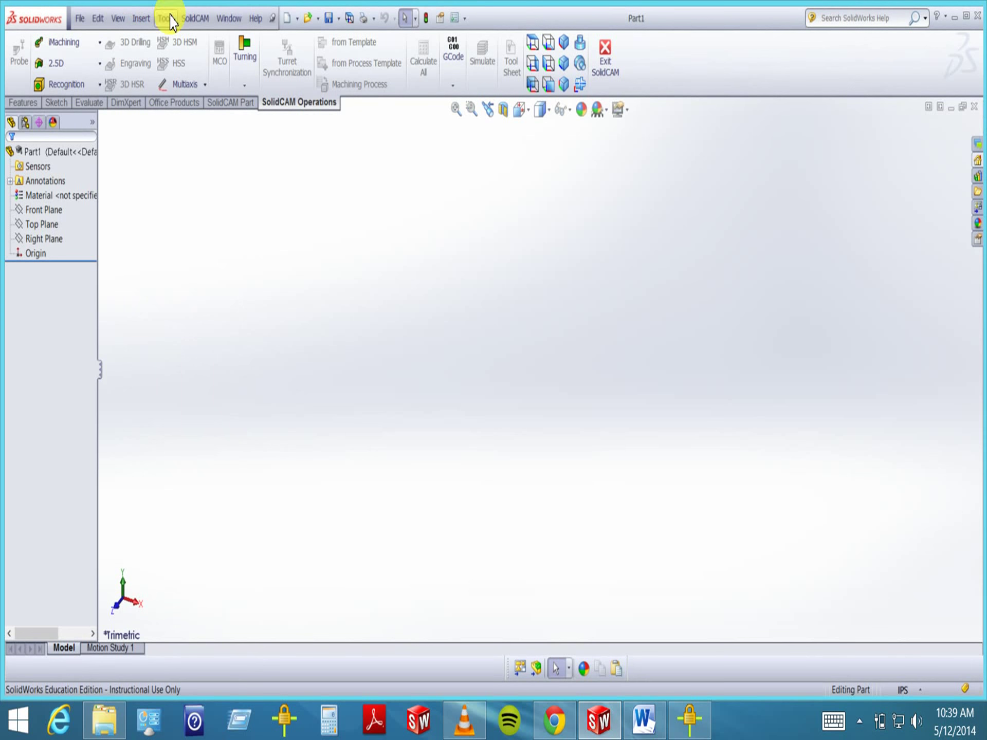
click(455, 18)
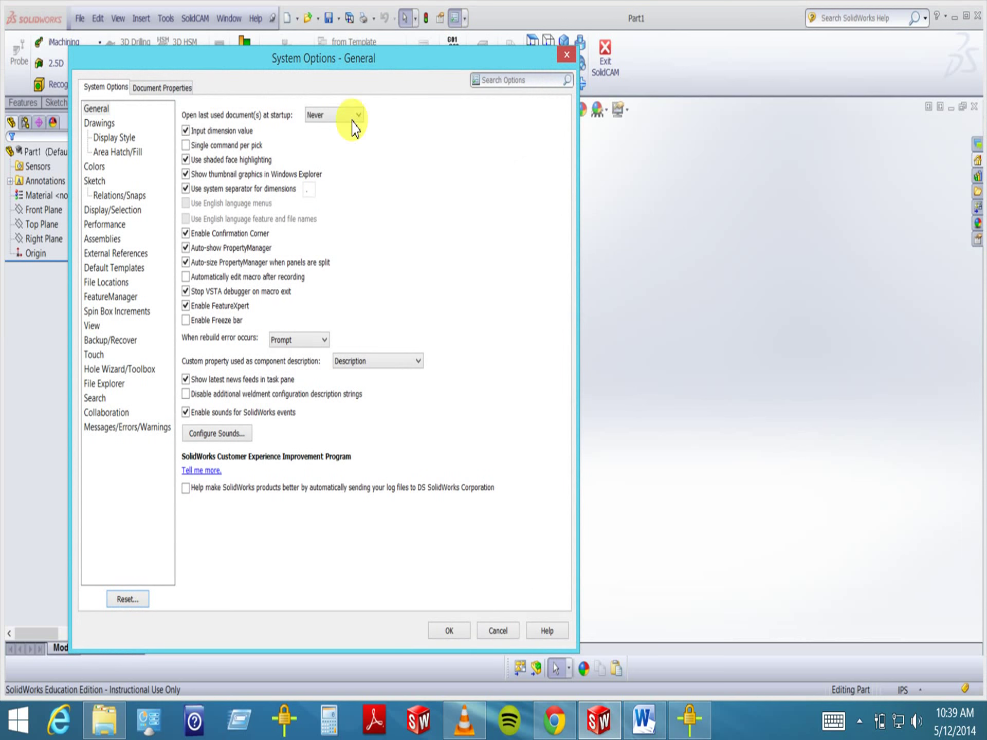
click(176, 92)
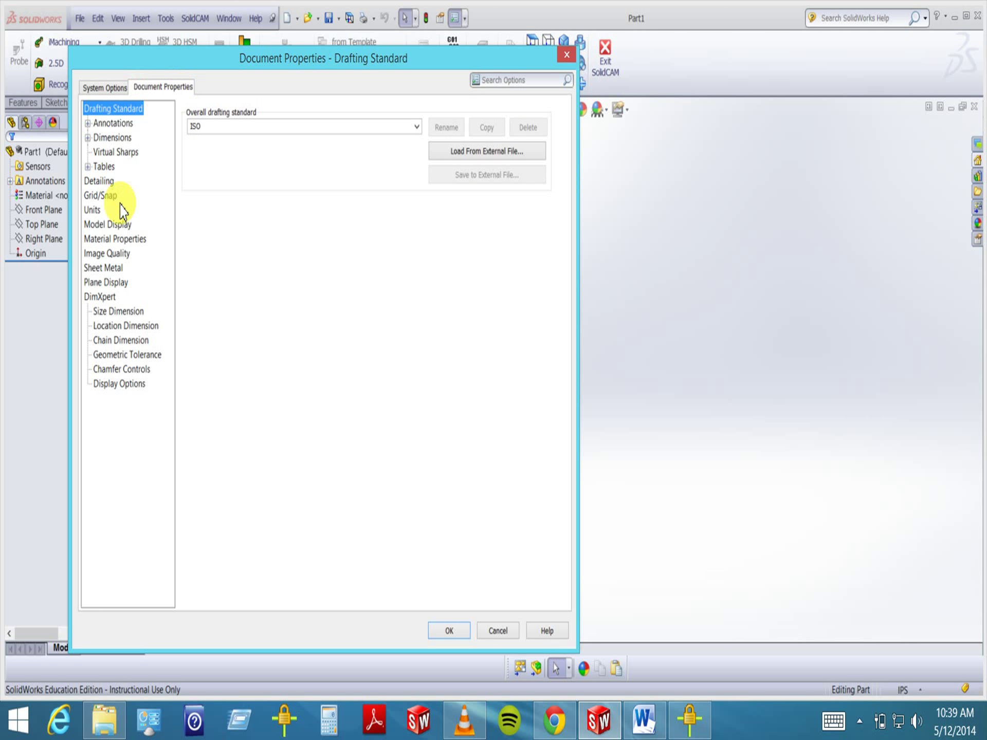
click(95, 212)
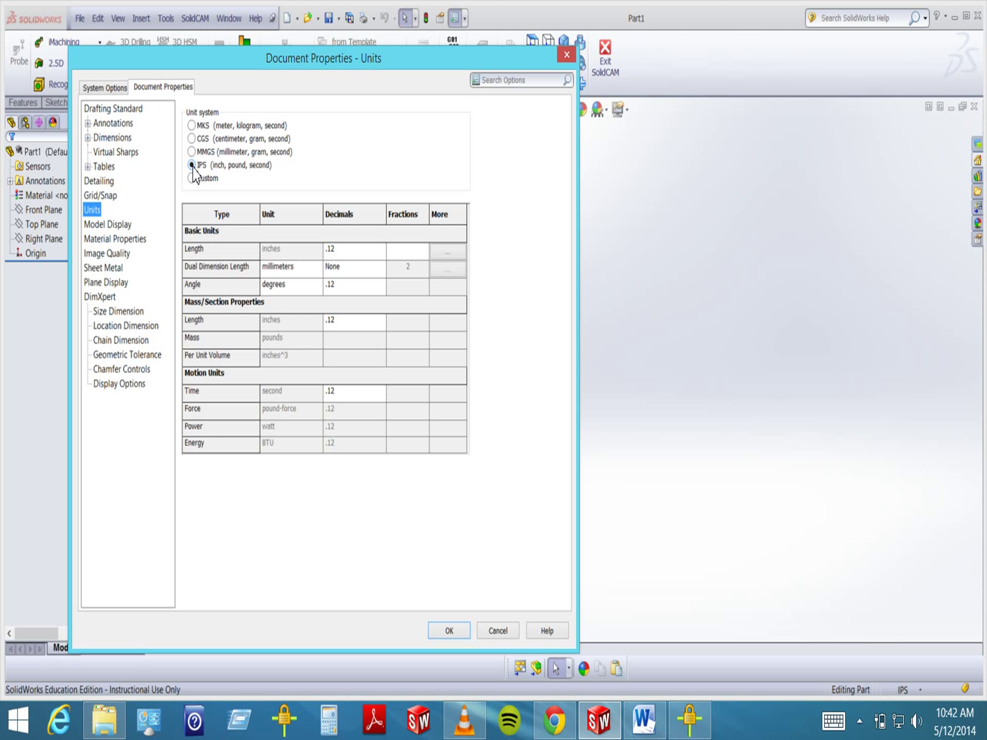
click(190, 152)
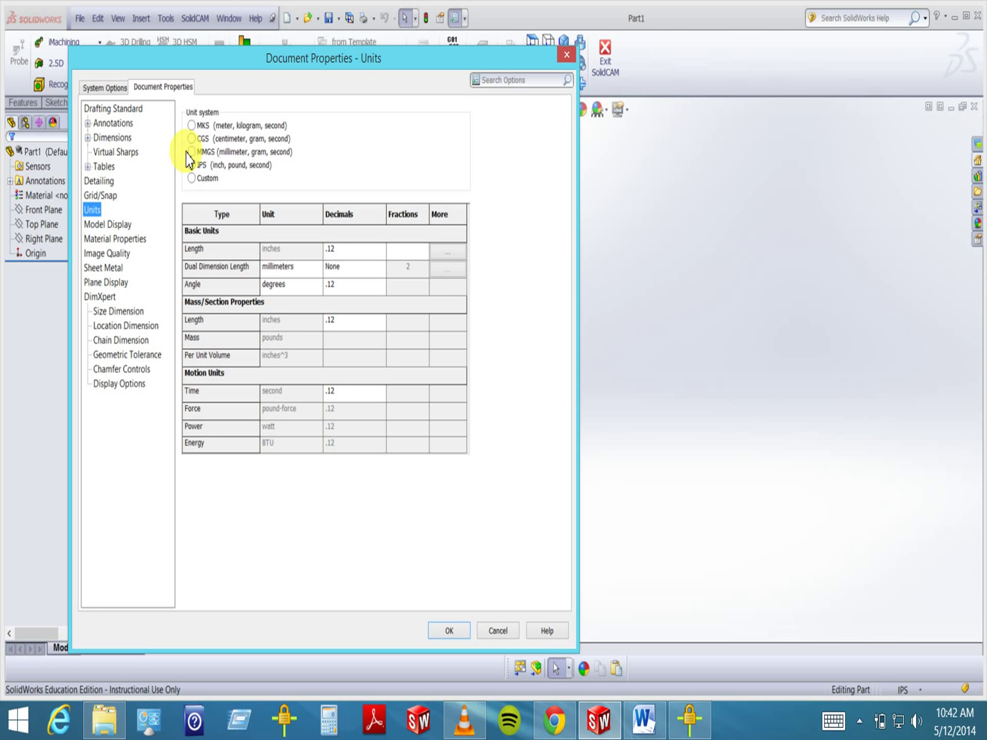
click(191, 165)
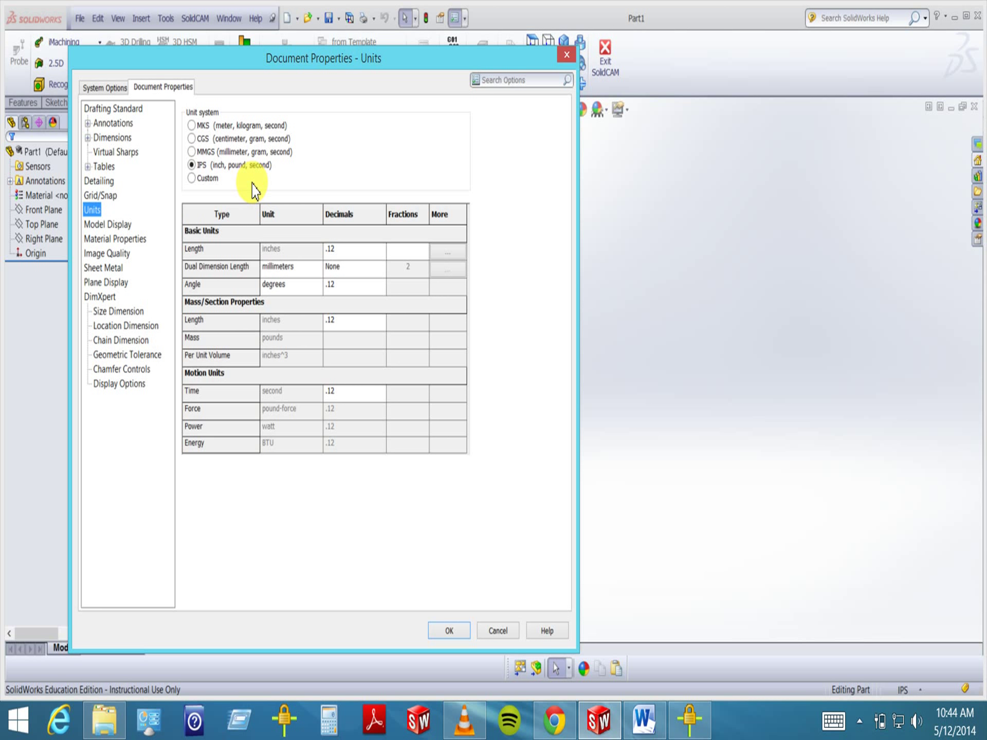
Set the decimals for the basic Length unit to three places (.123)
click(342, 249)
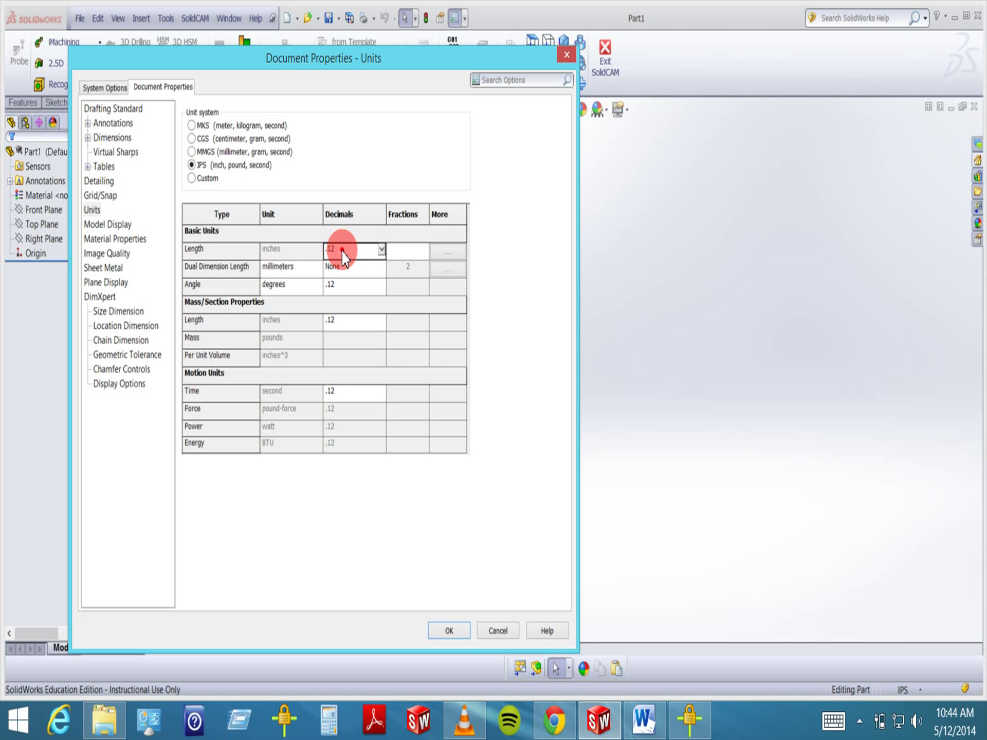
click(383, 251)
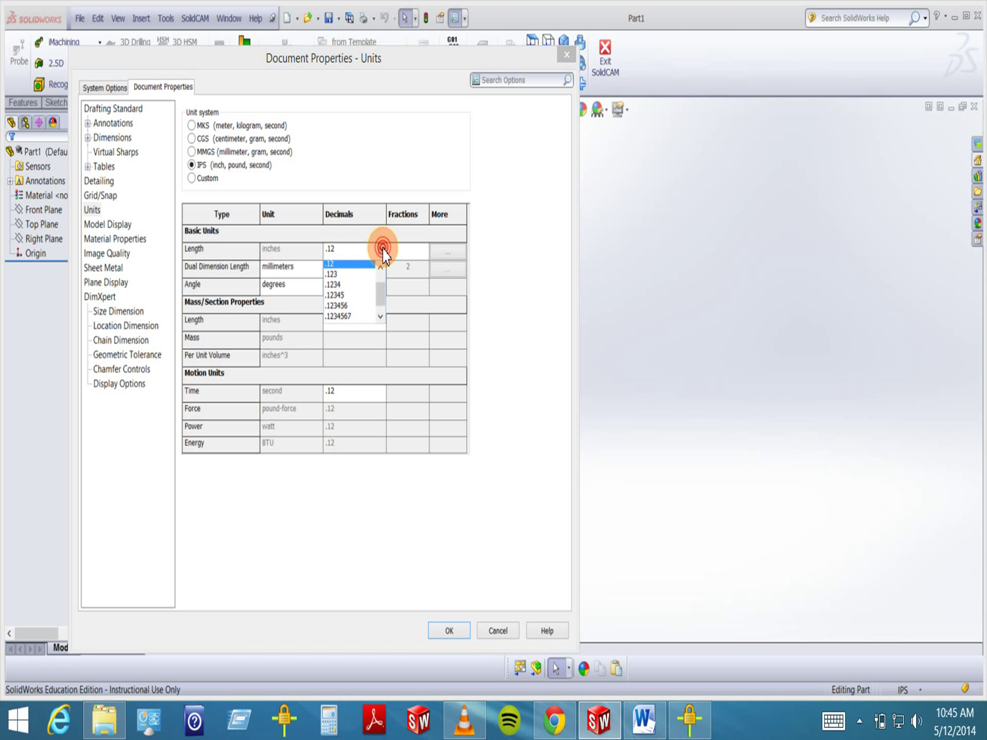
click(345, 284)
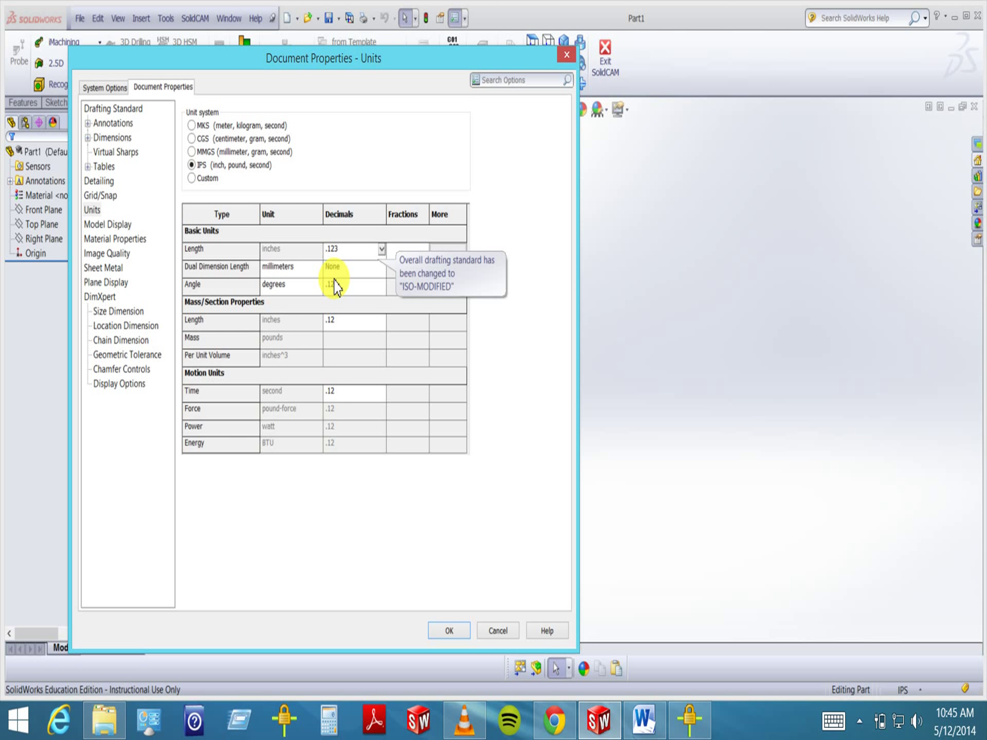
Change the Viewport Background color in the system color settings to bright green (red 0, green 255, blue 0)
click(113, 88)
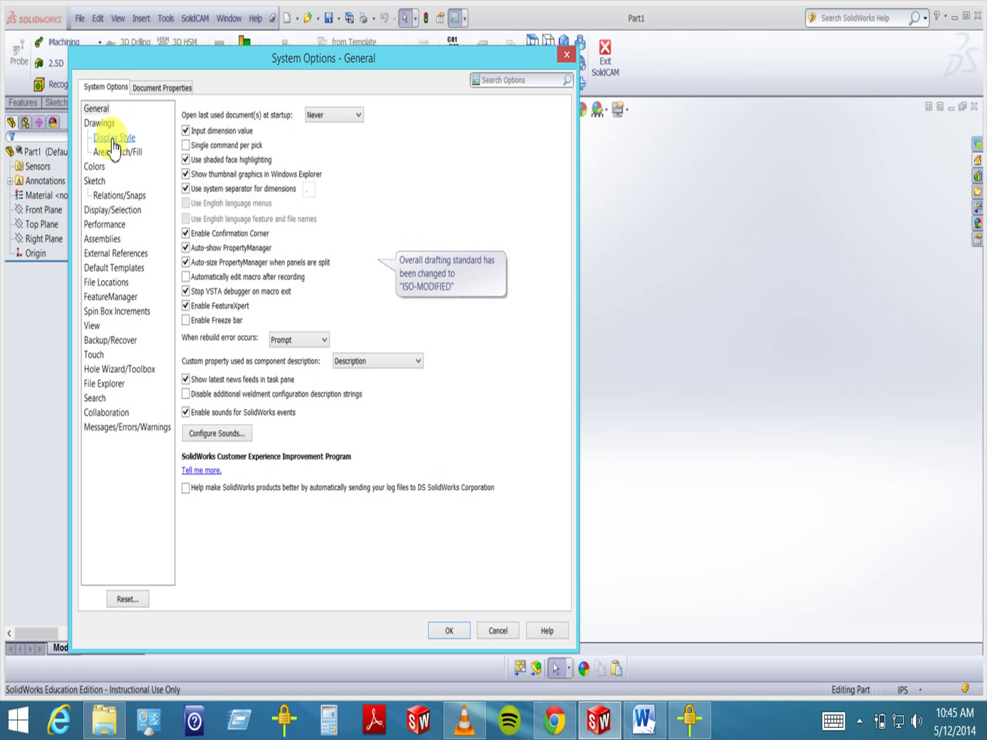
click(93, 167)
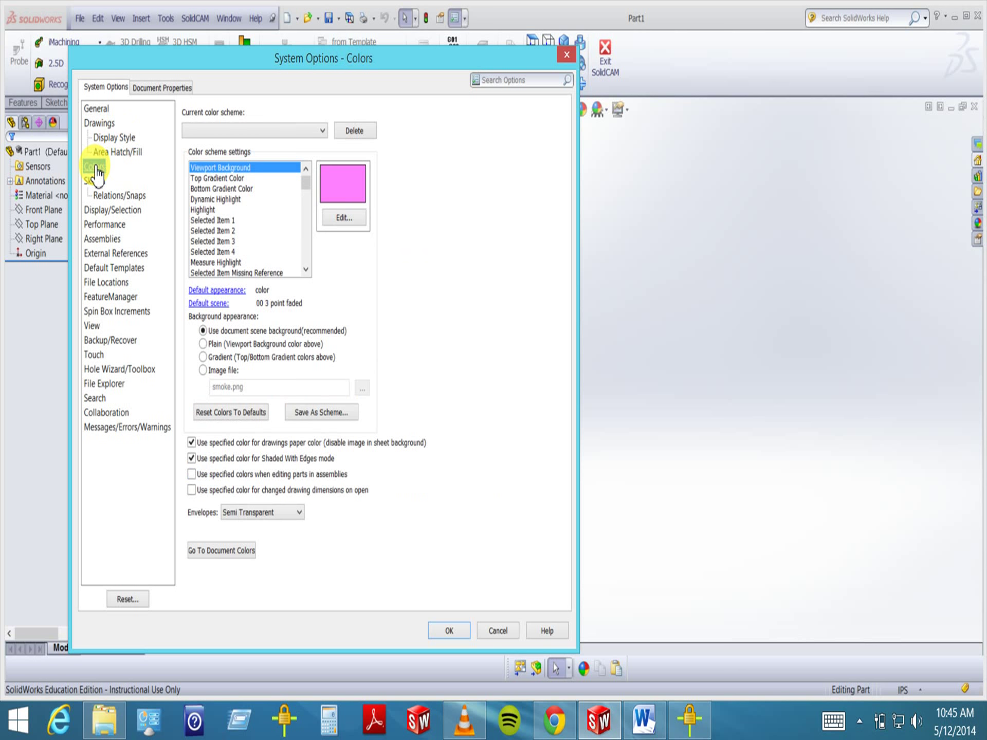
click(345, 218)
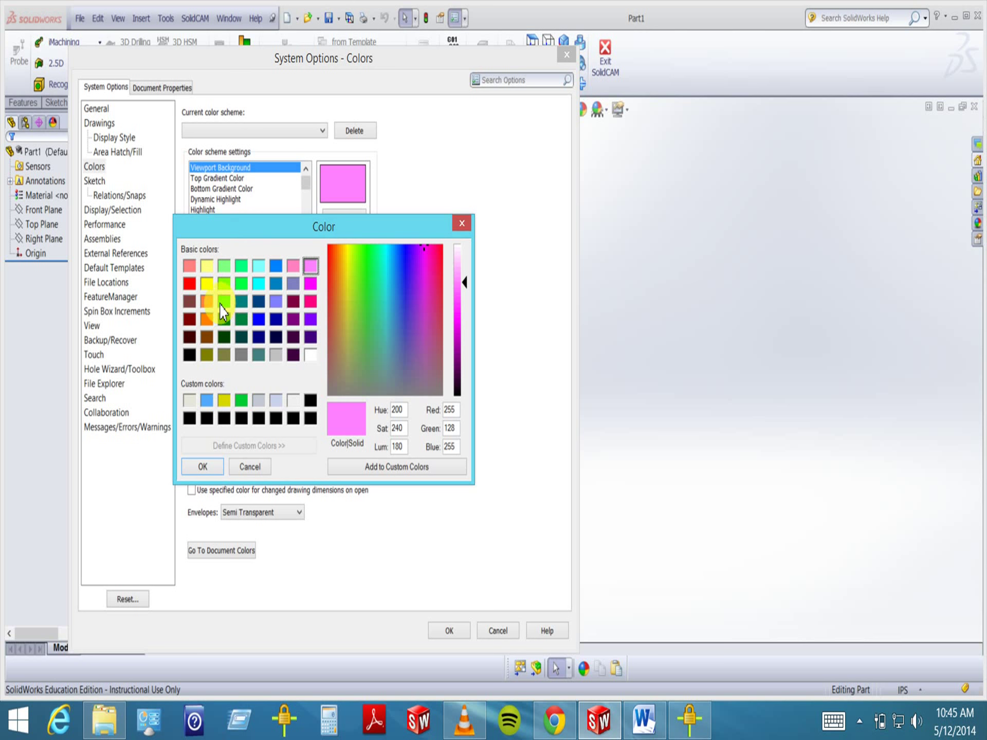
click(222, 302)
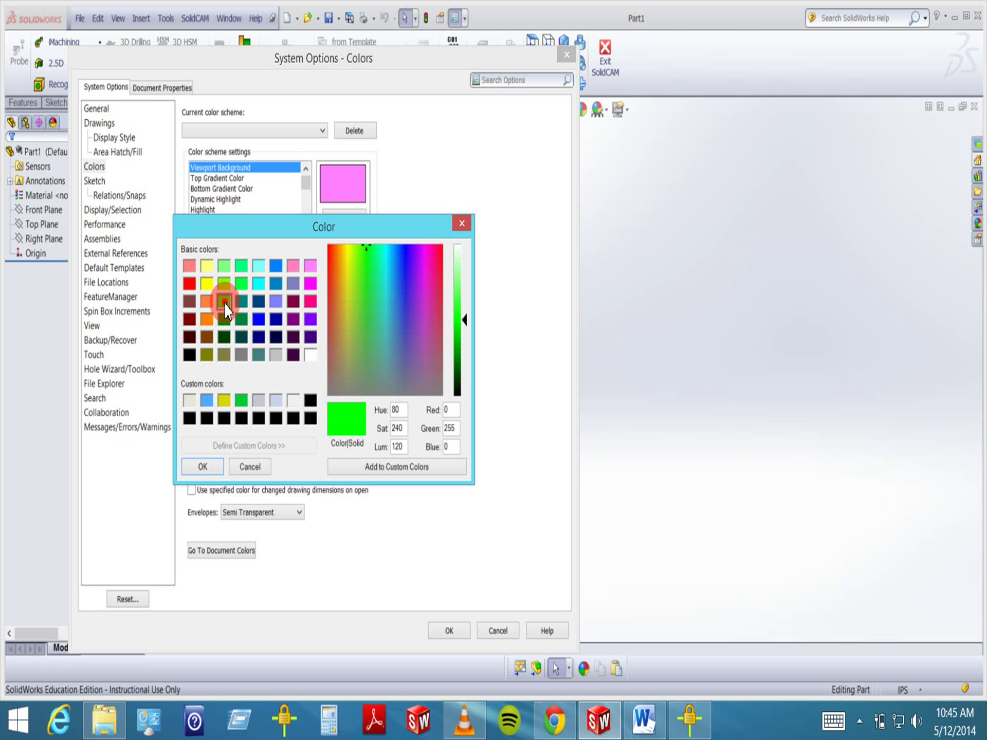
click(204, 466)
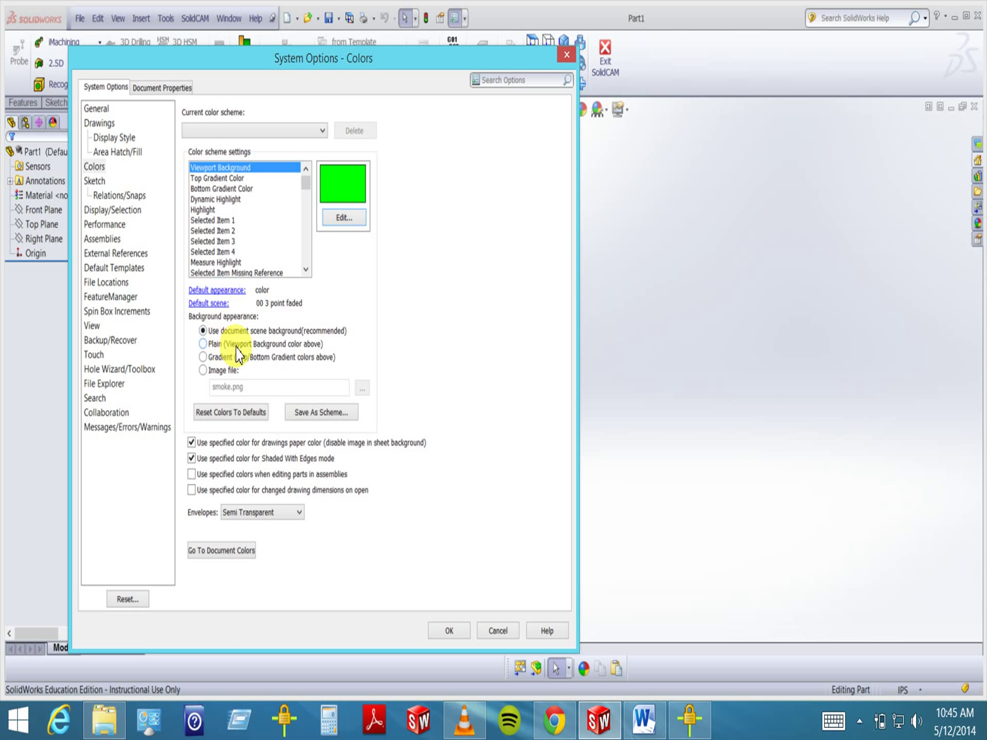
Set the background appearance to Plain, using the viewport background color, and apply the options
click(207, 344)
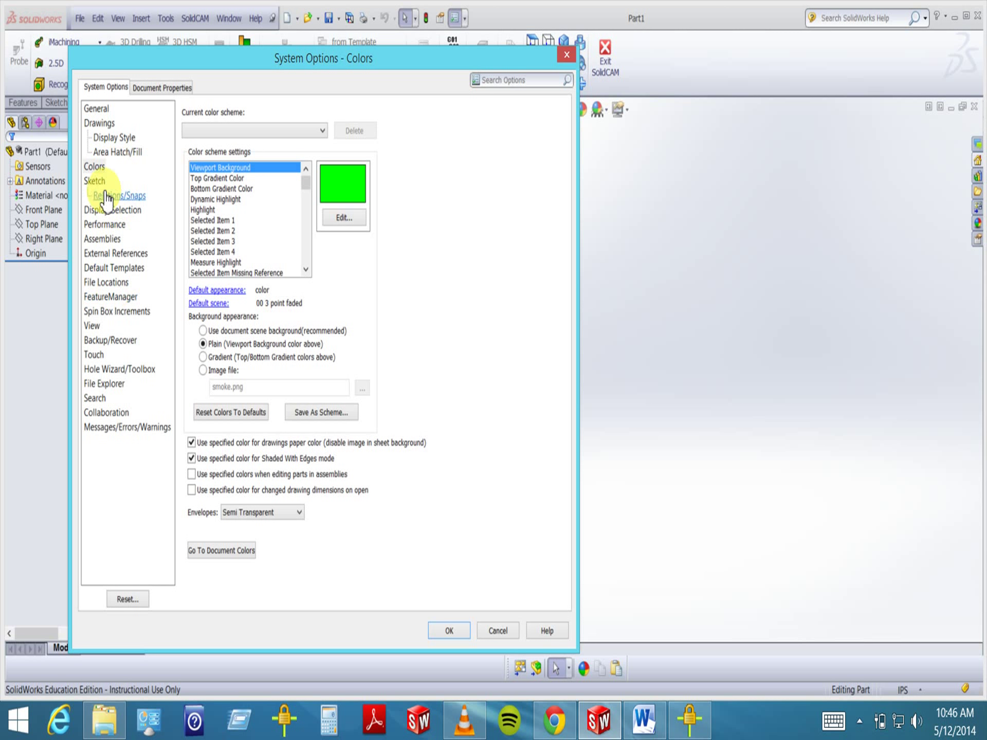
click(162, 88)
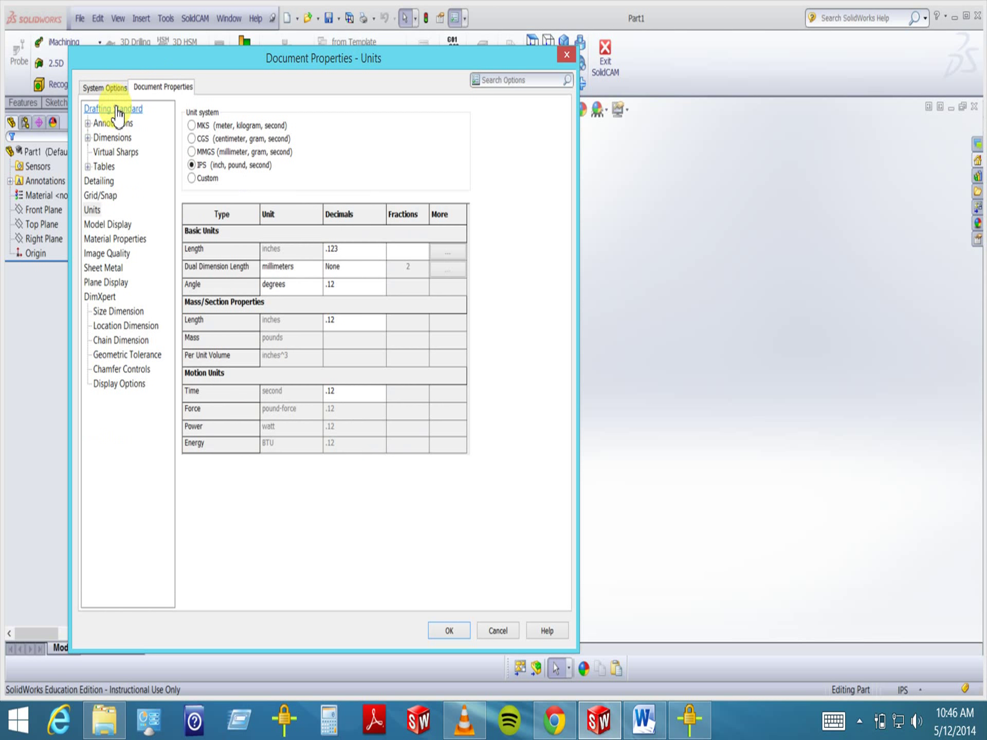
click(108, 88)
click(448, 629)
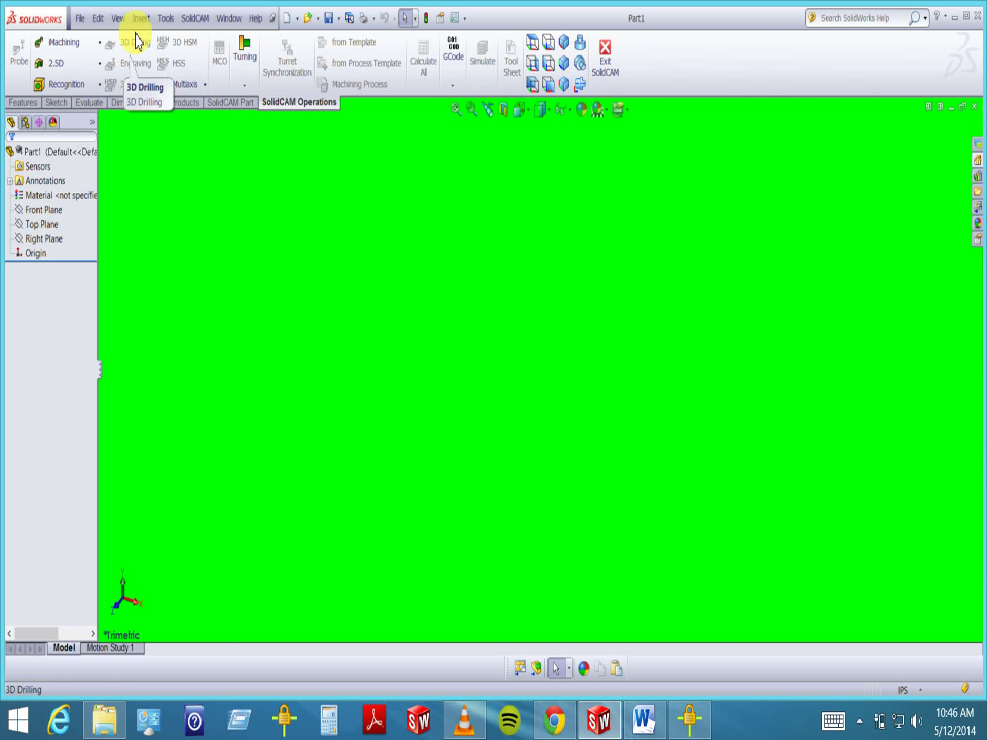
Show the Sheet Metal toolbar and dock it along the lower edge beneath the graphics area
click(121, 20)
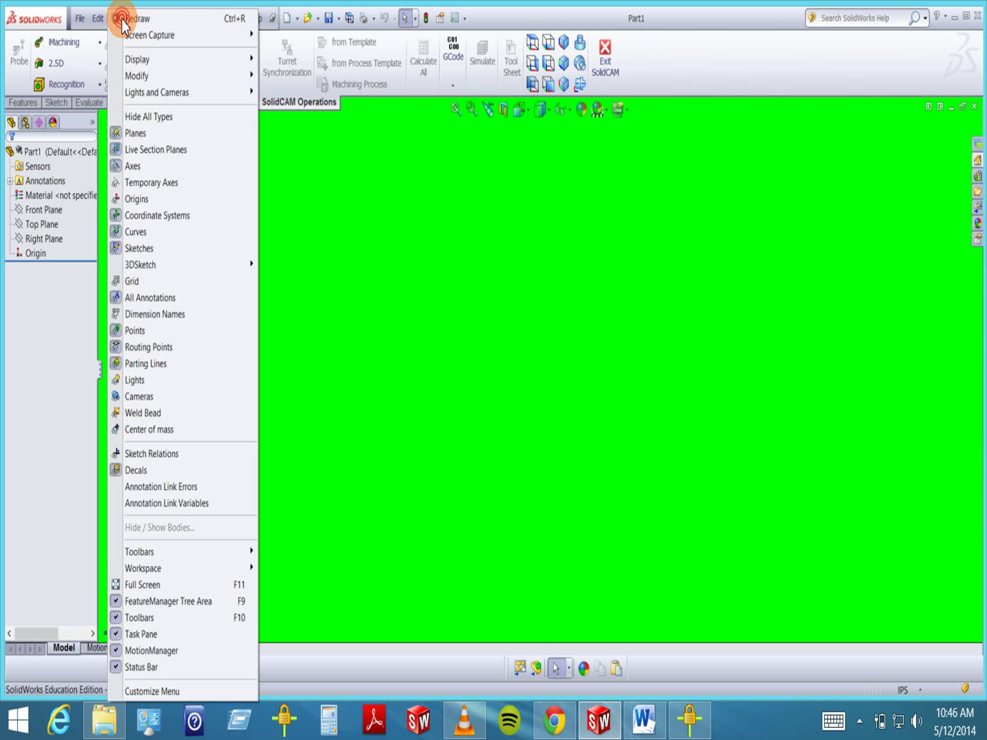
mouse_move(141, 553)
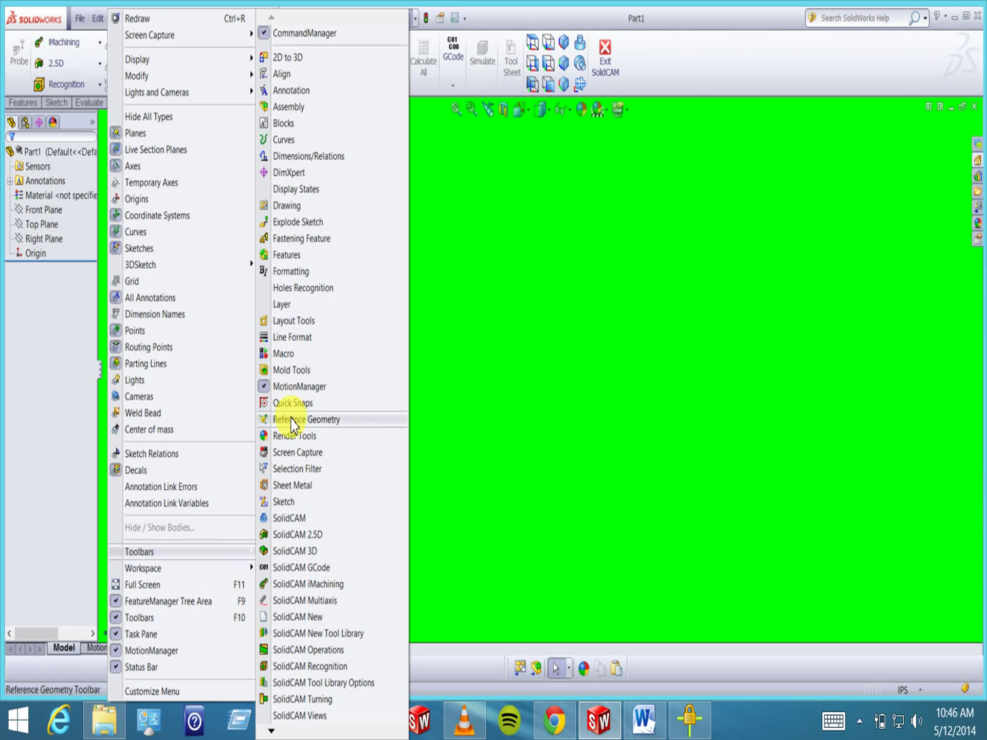
click(294, 485)
drag(299, 291, 738, 669)
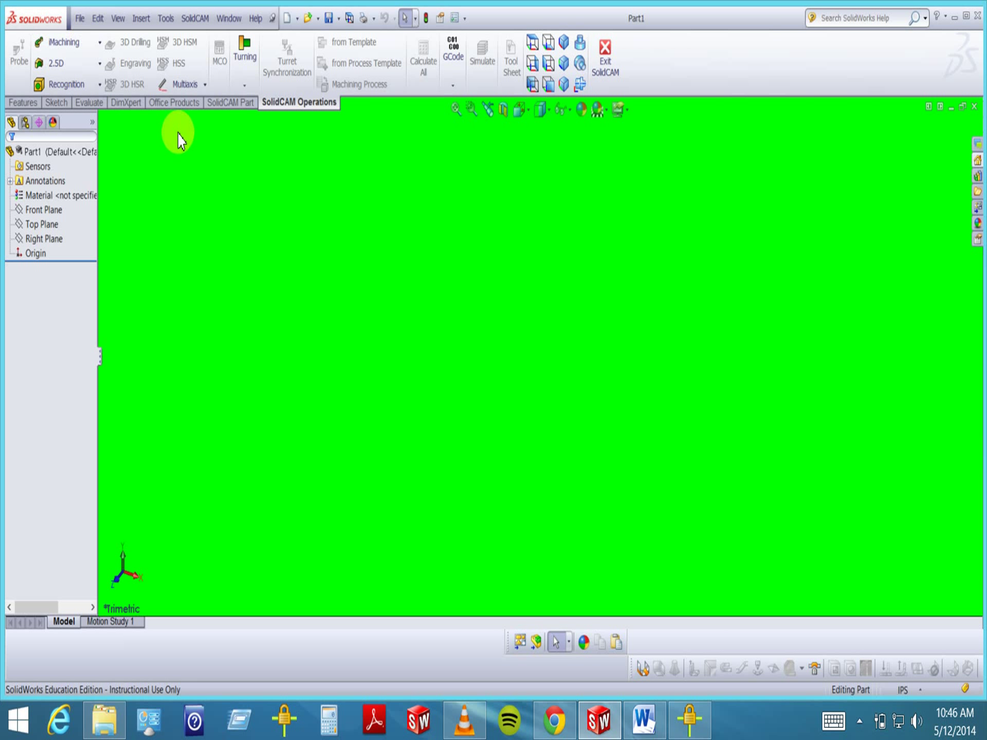
Save the part as a Part Templates (*.prtdot) file named test2 in the ASEN 2519 Lecture 1 folder on the C drive
click(80, 19)
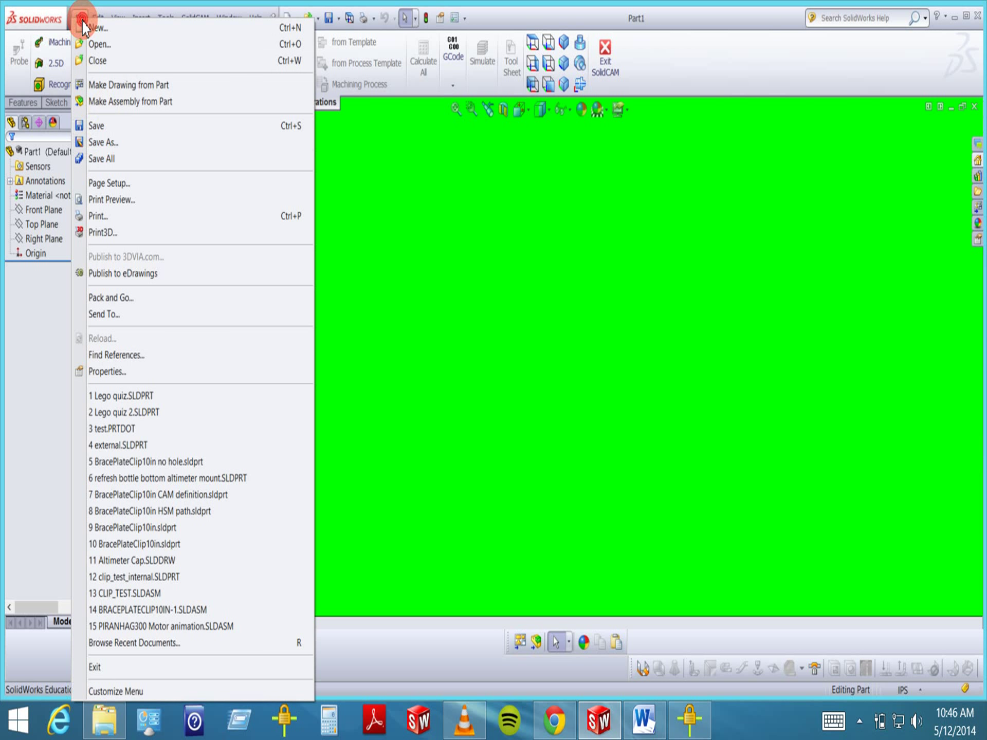
click(106, 143)
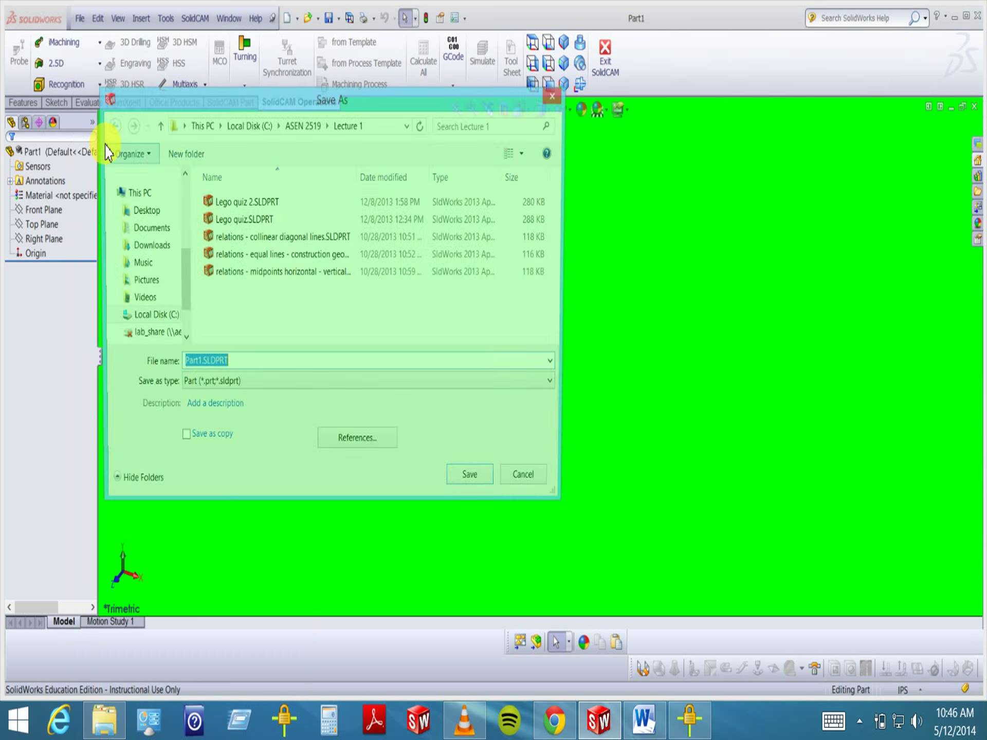
click(249, 396)
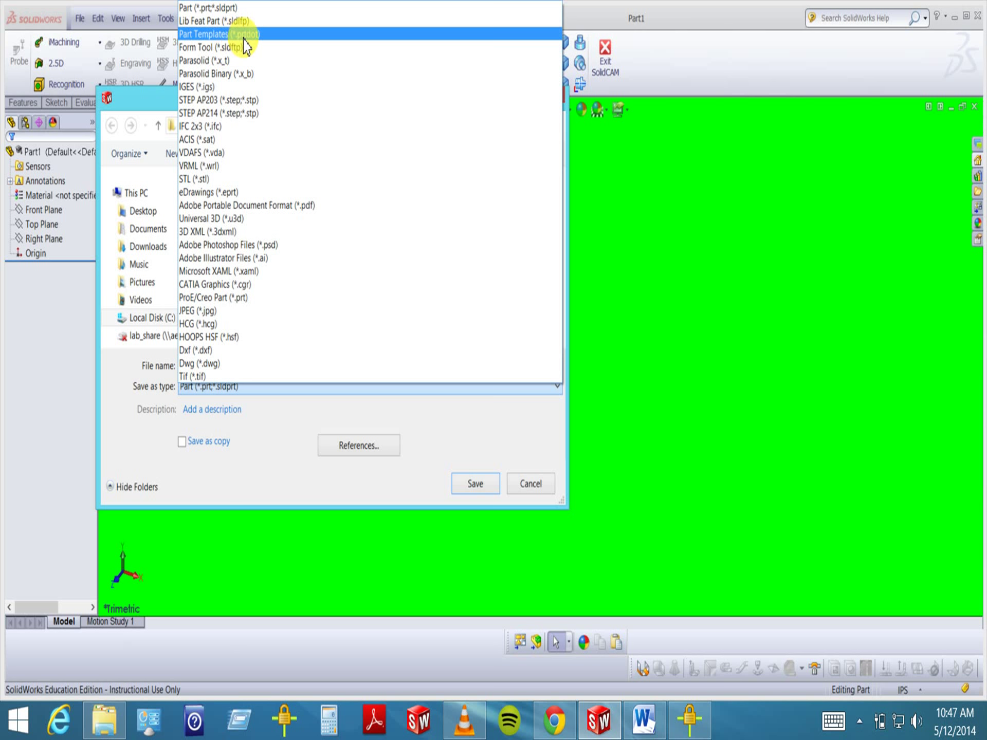
click(251, 35)
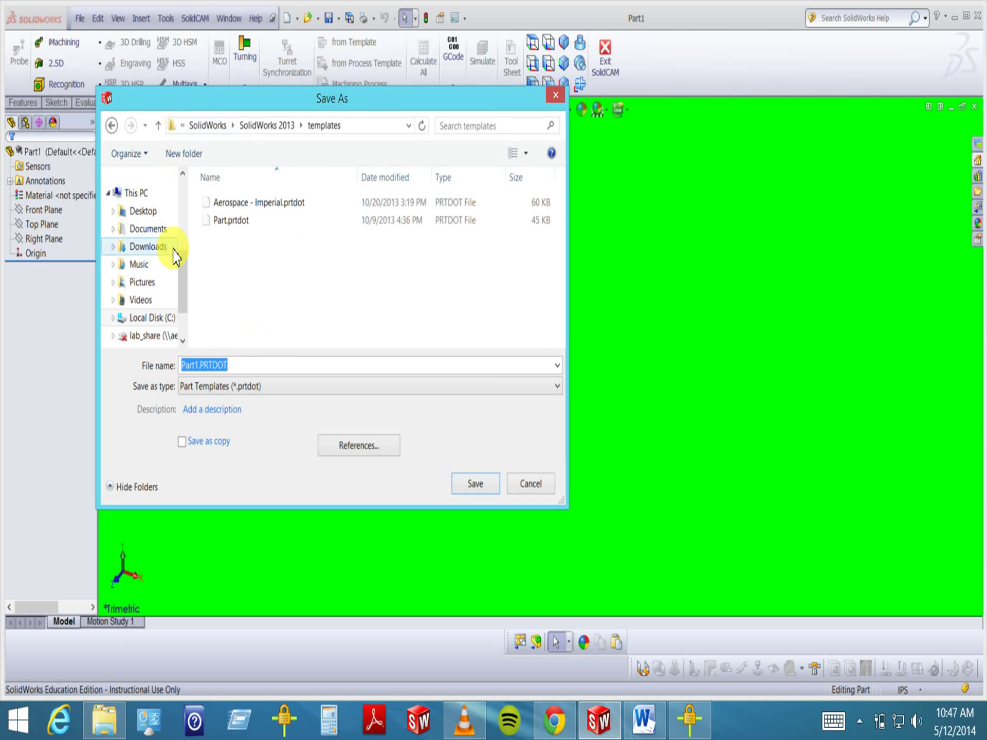
scroll(154, 221, up, 5)
click(144, 199)
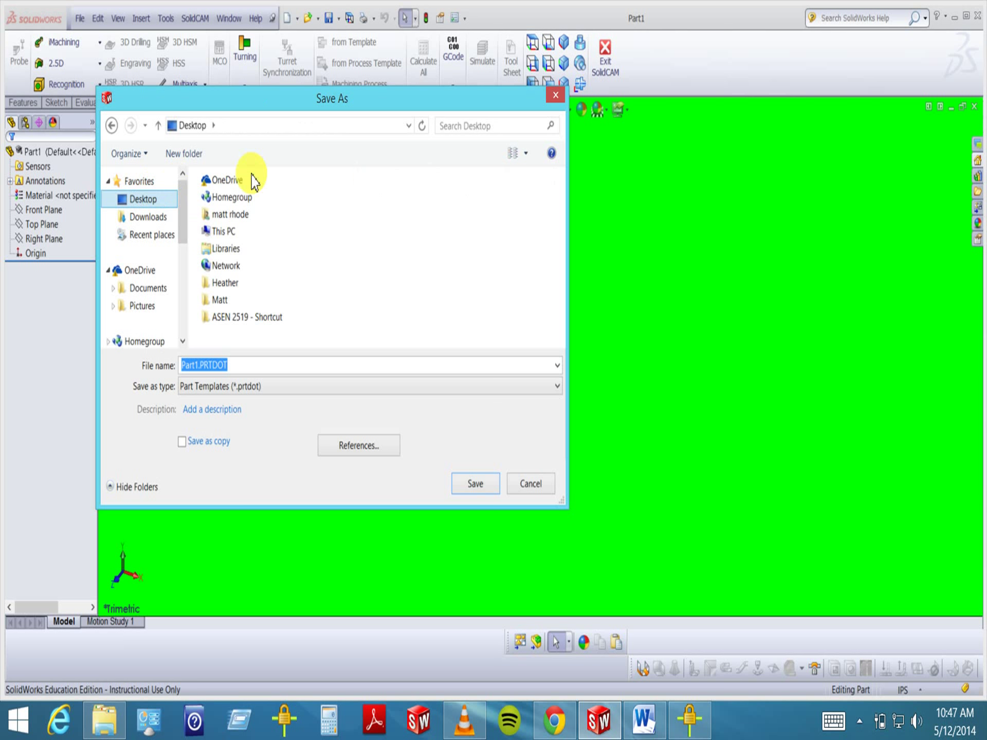
double_click(234, 314)
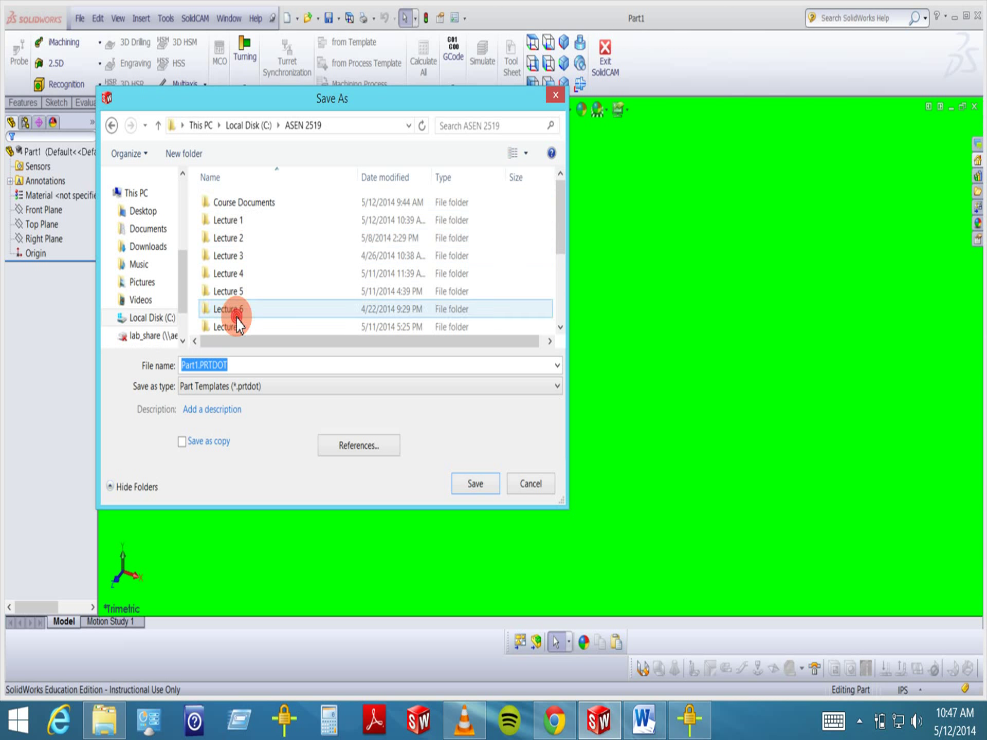
double_click(236, 219)
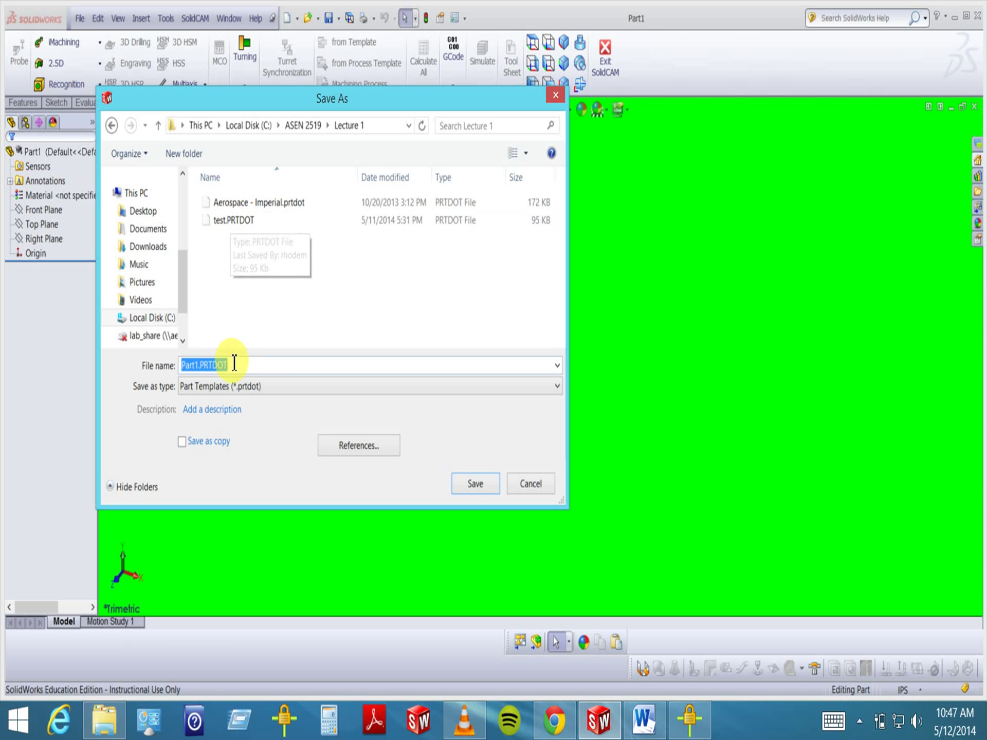
click(198, 366)
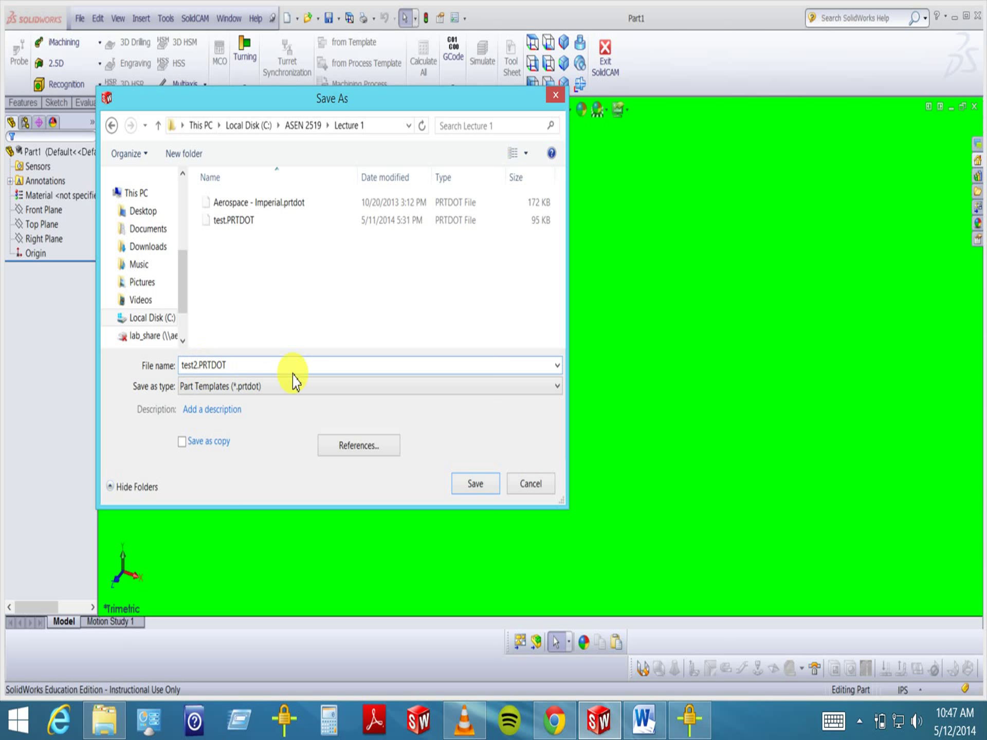
click(465, 485)
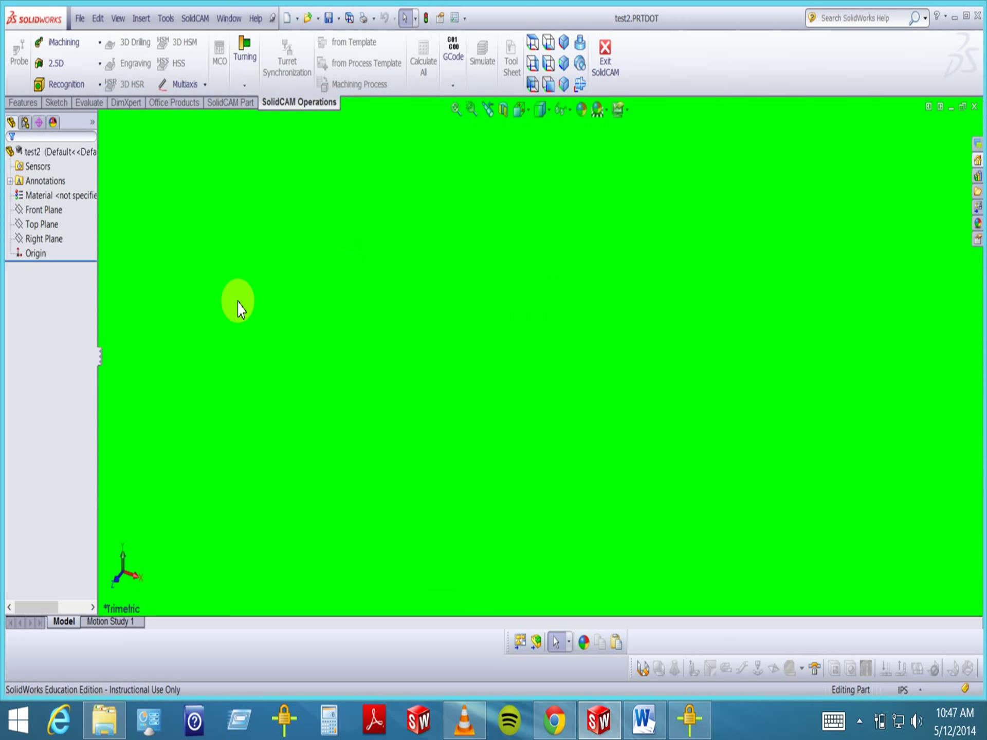
Close the test2 template and check which templates are offered for a new document
click(974, 107)
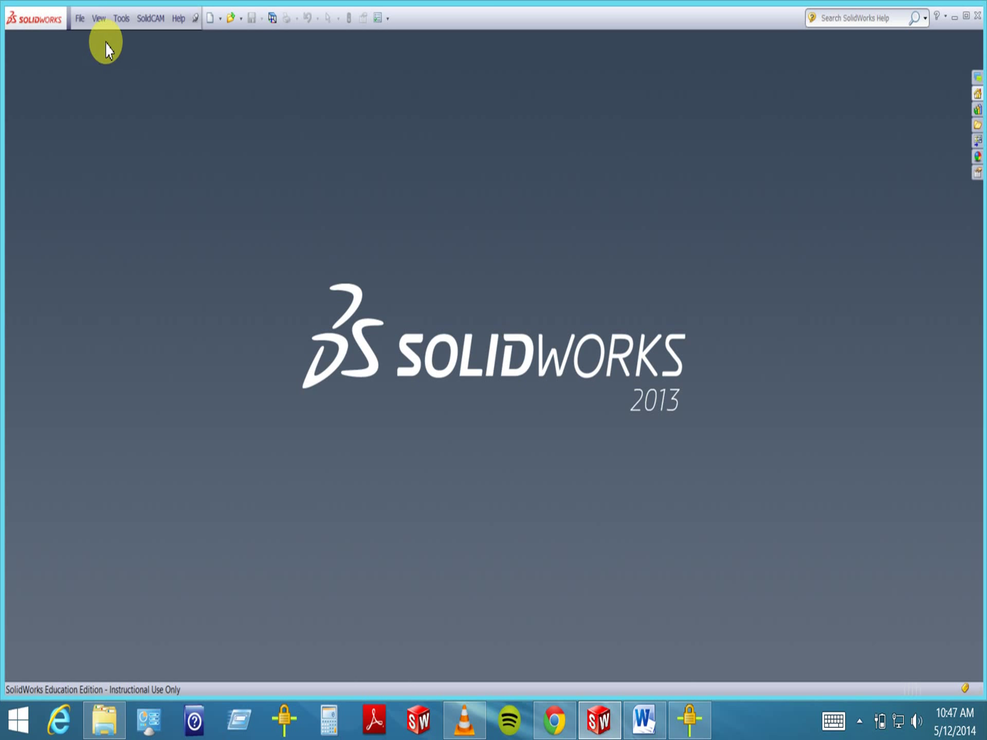
click(81, 20)
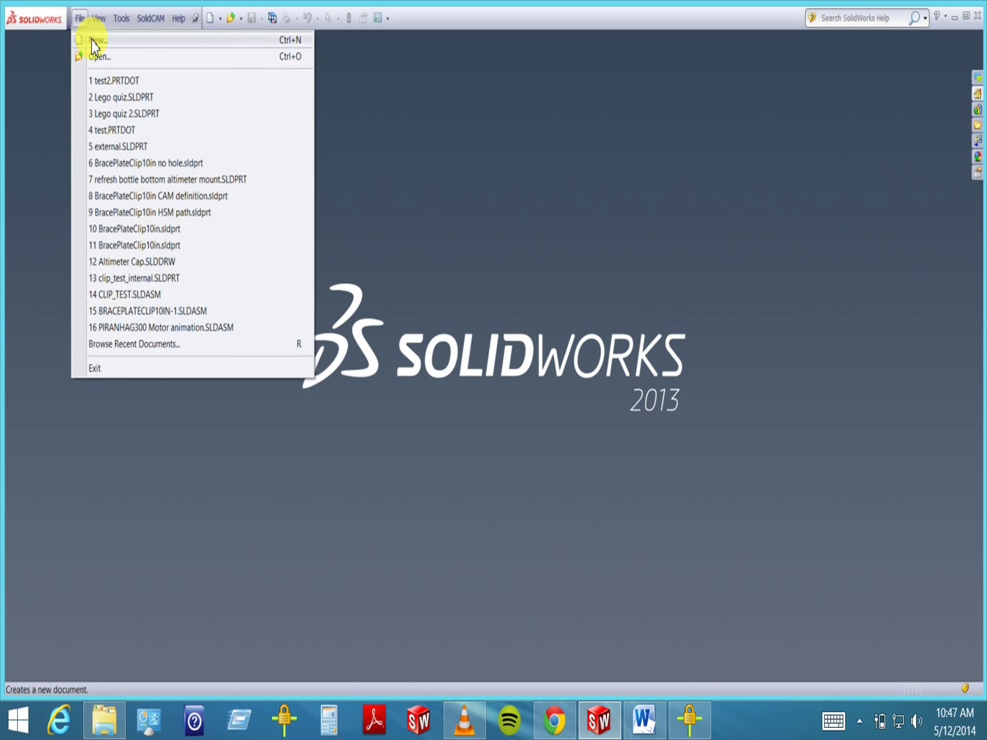
click(90, 37)
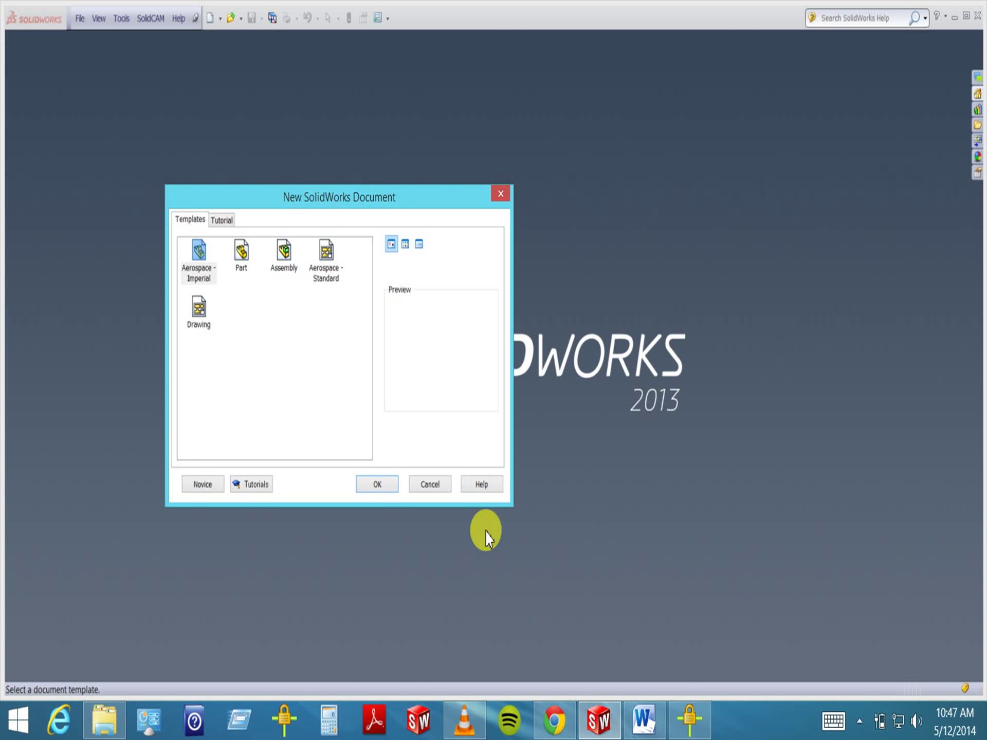
click(438, 487)
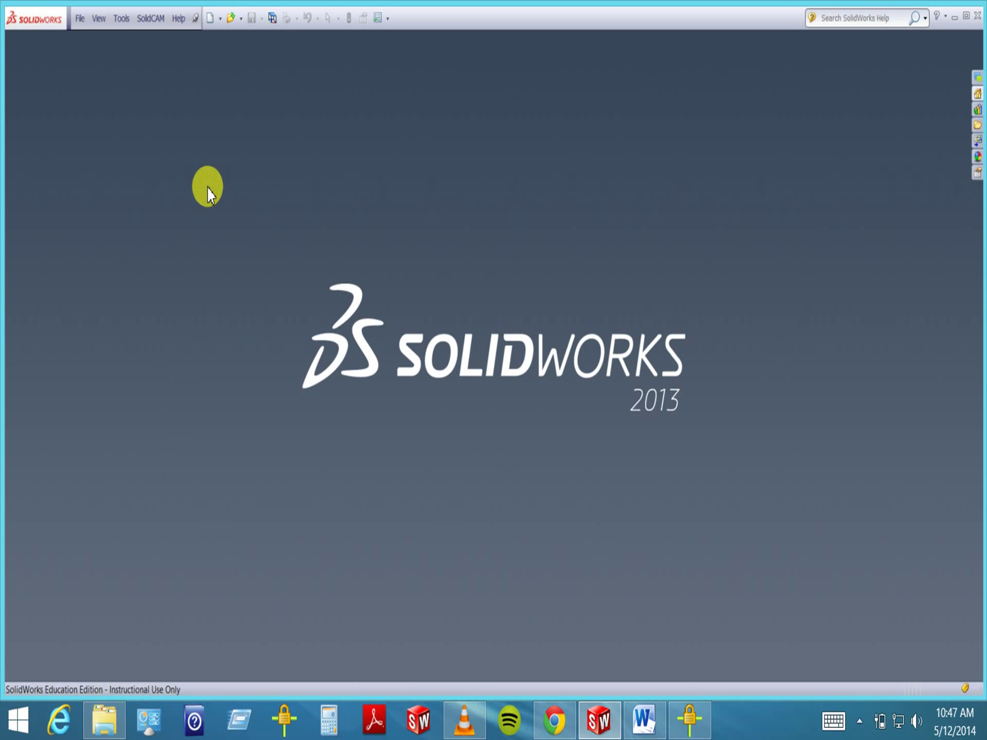
Examine which settings the options dialog offers while no document is open
click(122, 19)
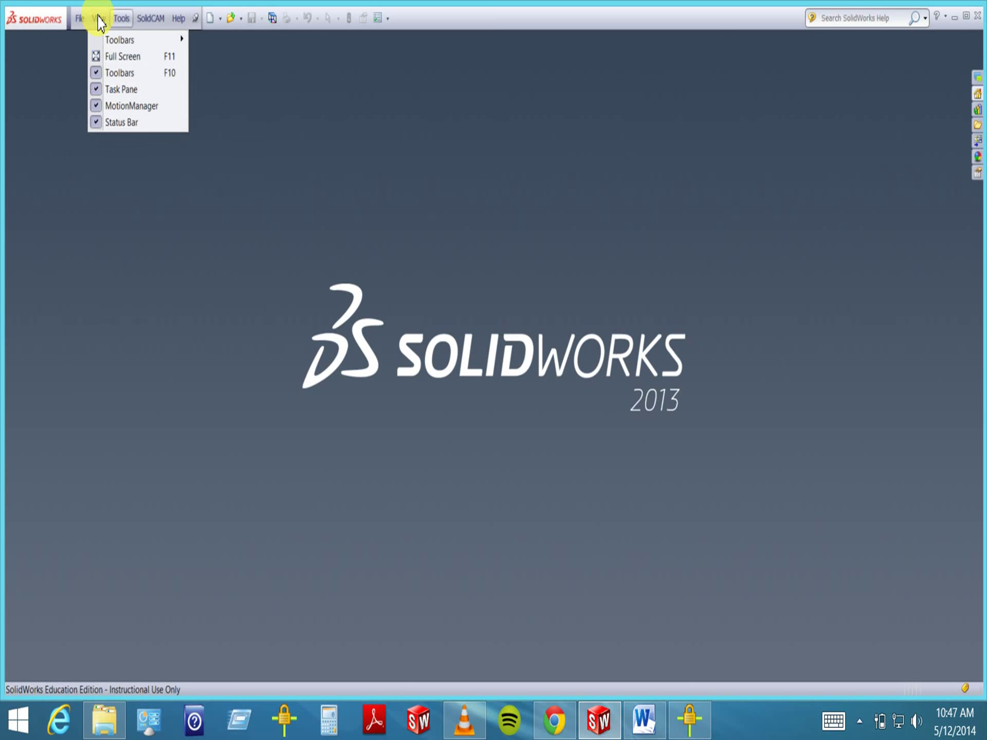
click(328, 116)
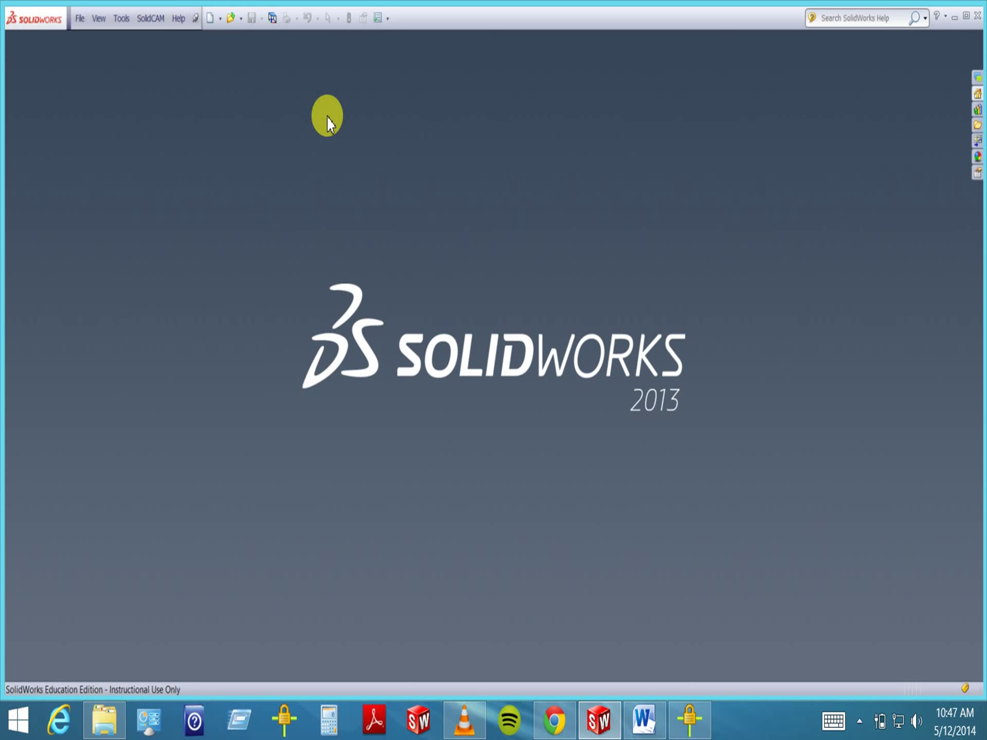
click(378, 20)
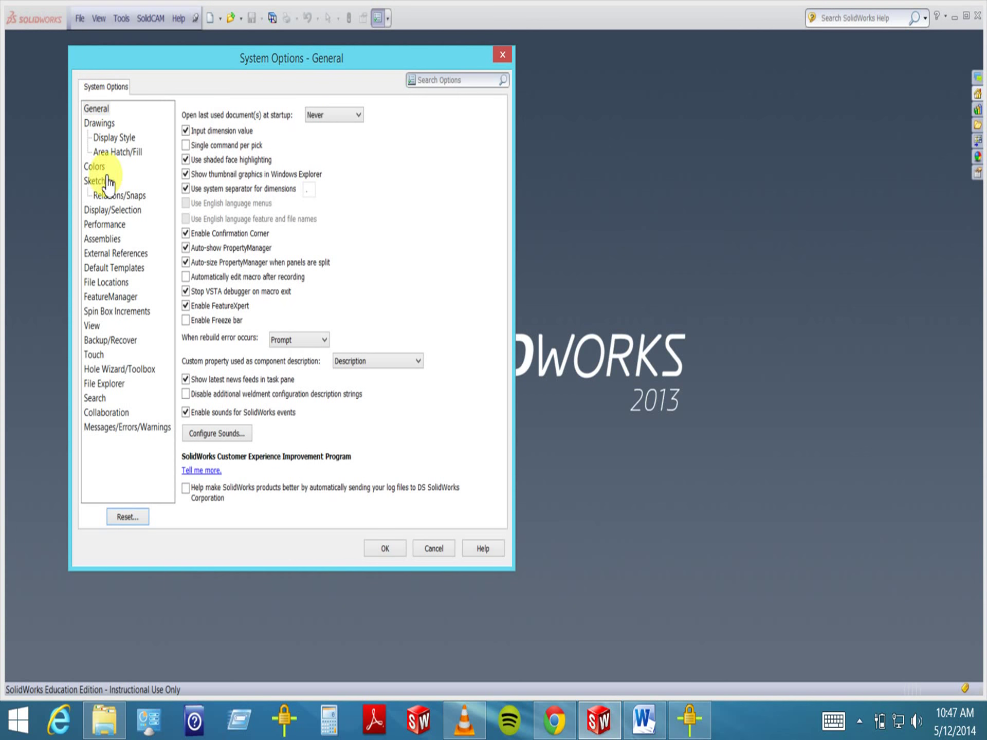
click(434, 549)
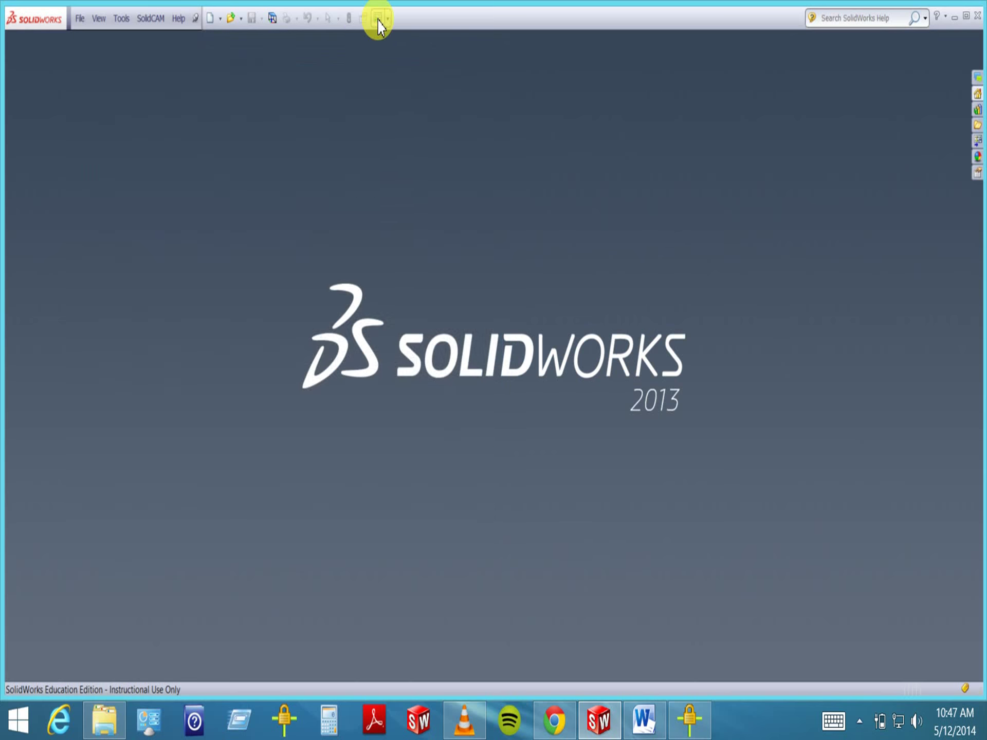
click(378, 20)
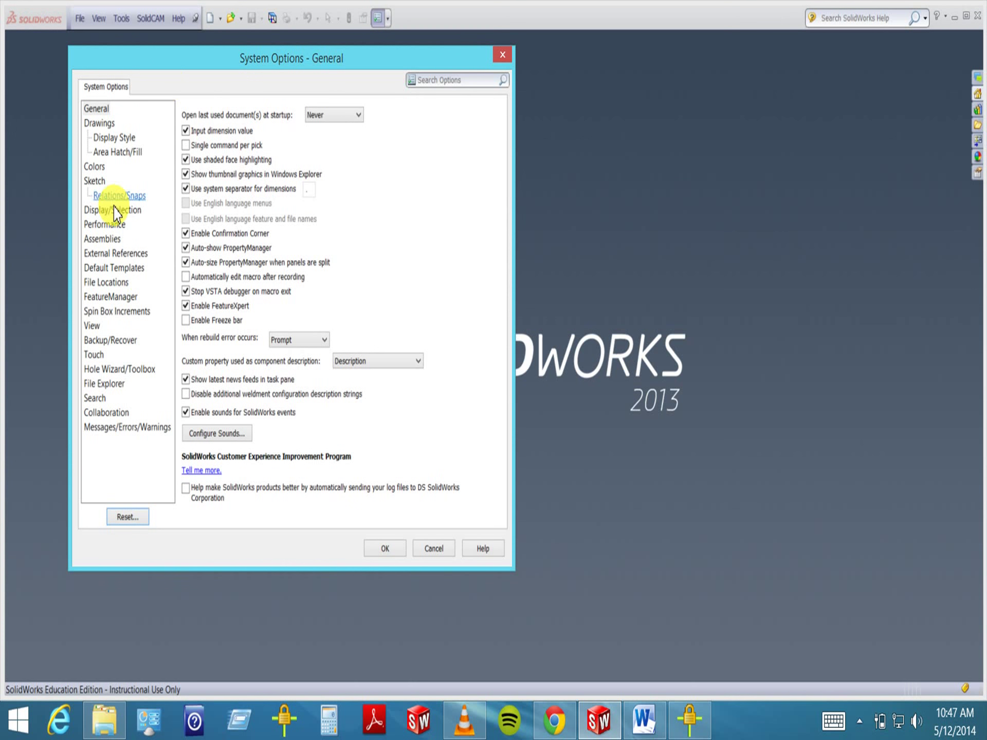
click(441, 550)
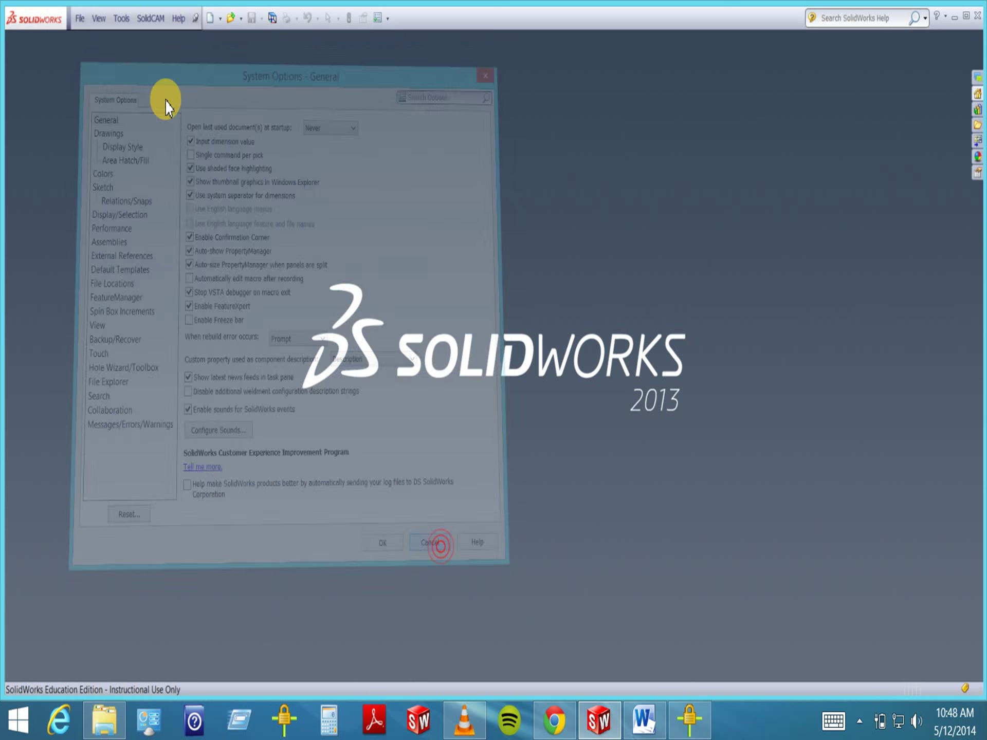
Reopen the test2.PRTDOT template and set the hatch pattern in its material properties to ANSI38 (Aluminum)
click(80, 23)
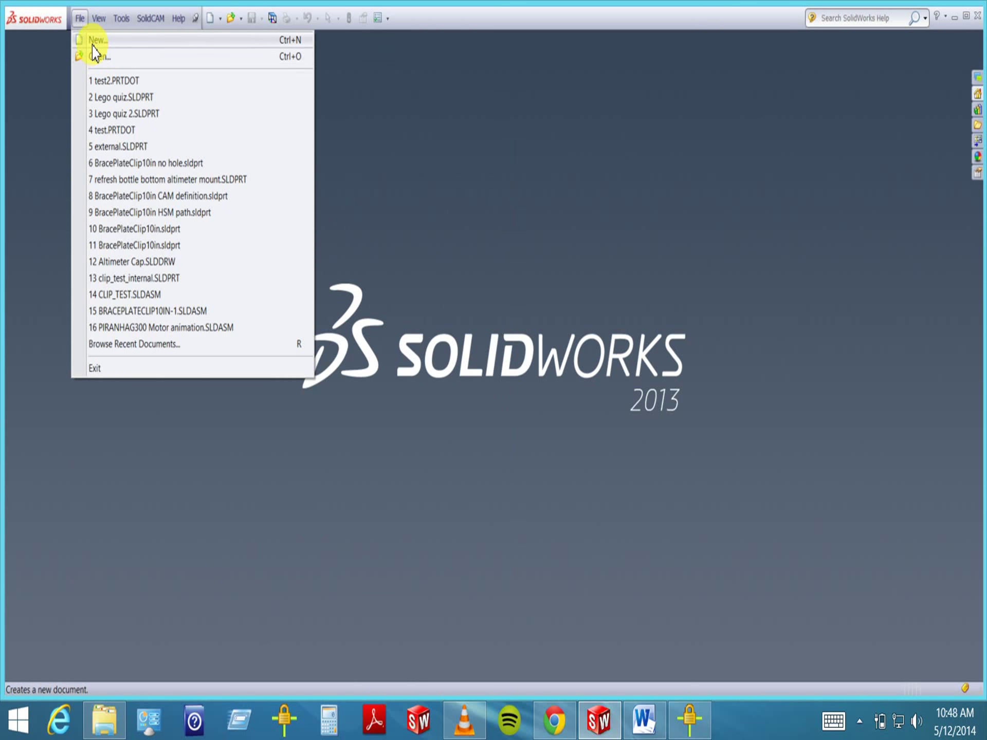
click(112, 82)
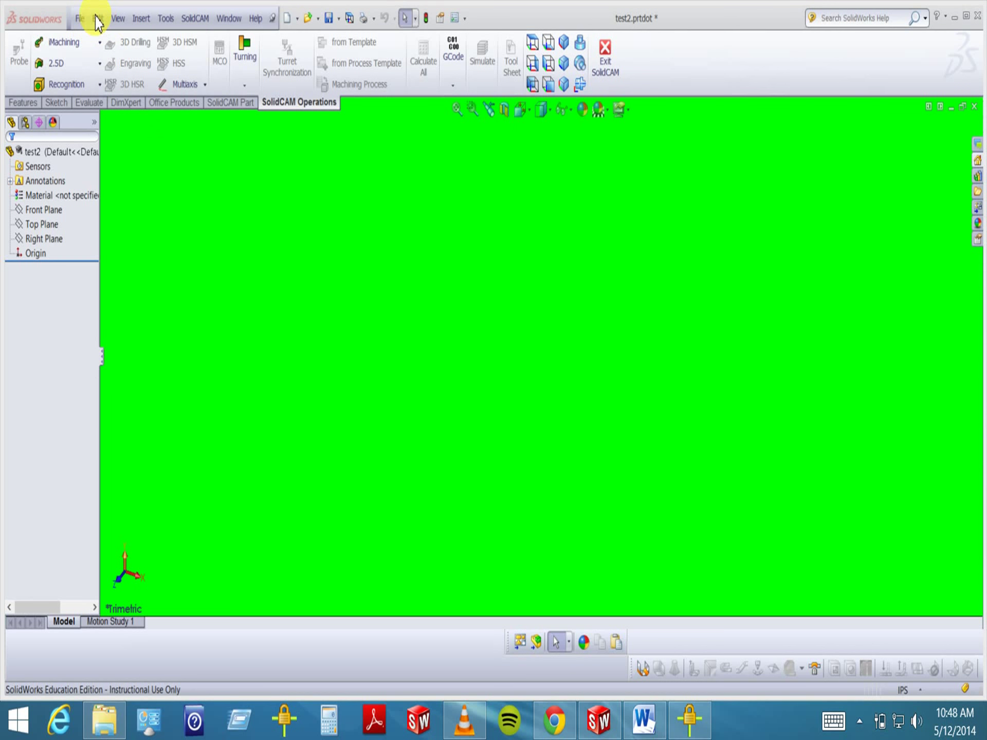
click(452, 20)
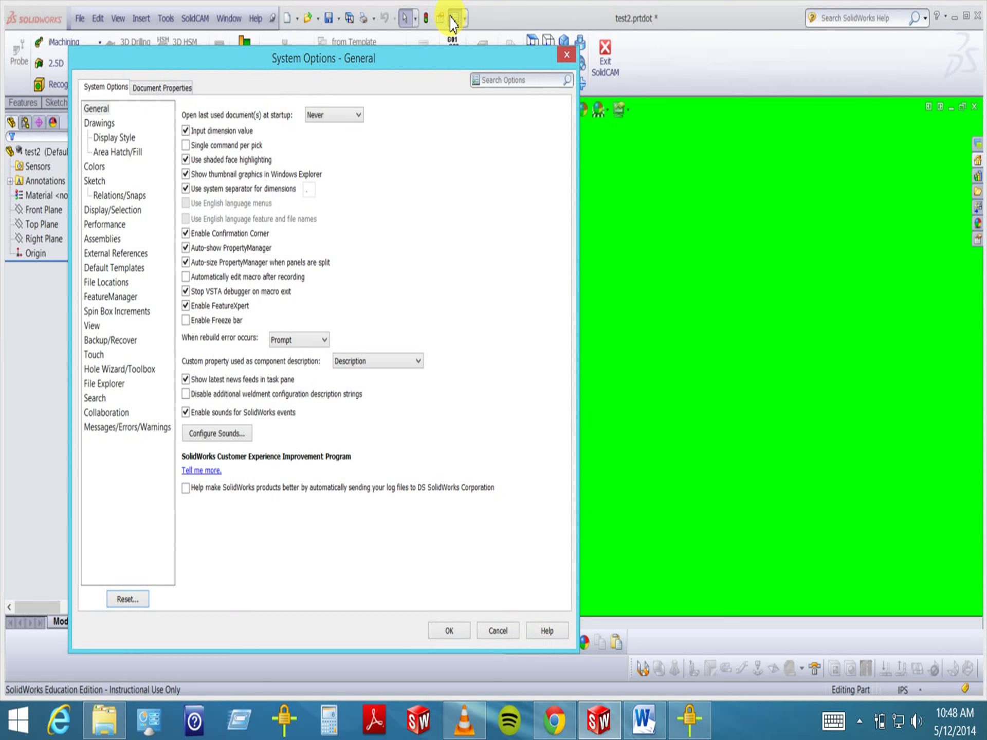
click(150, 89)
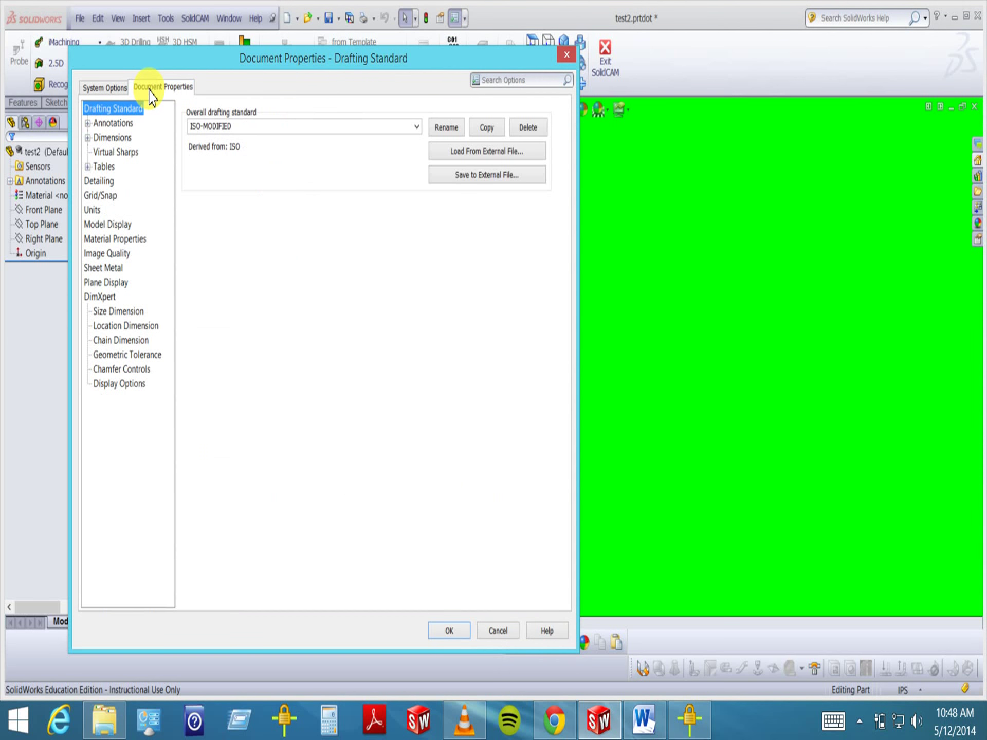
click(128, 240)
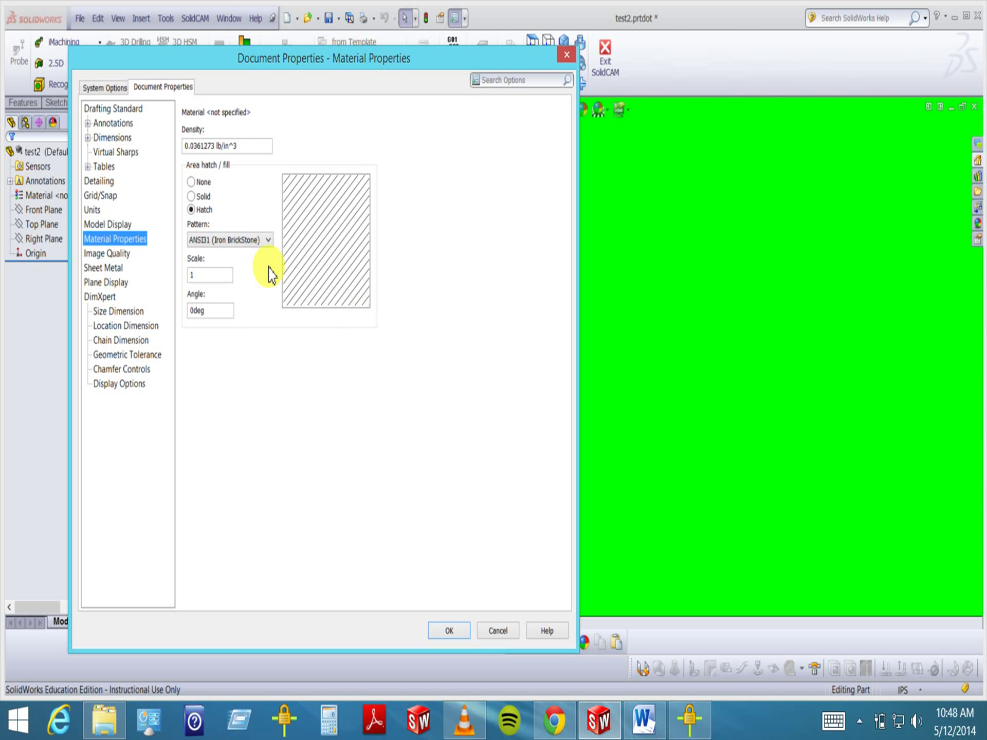
click(265, 241)
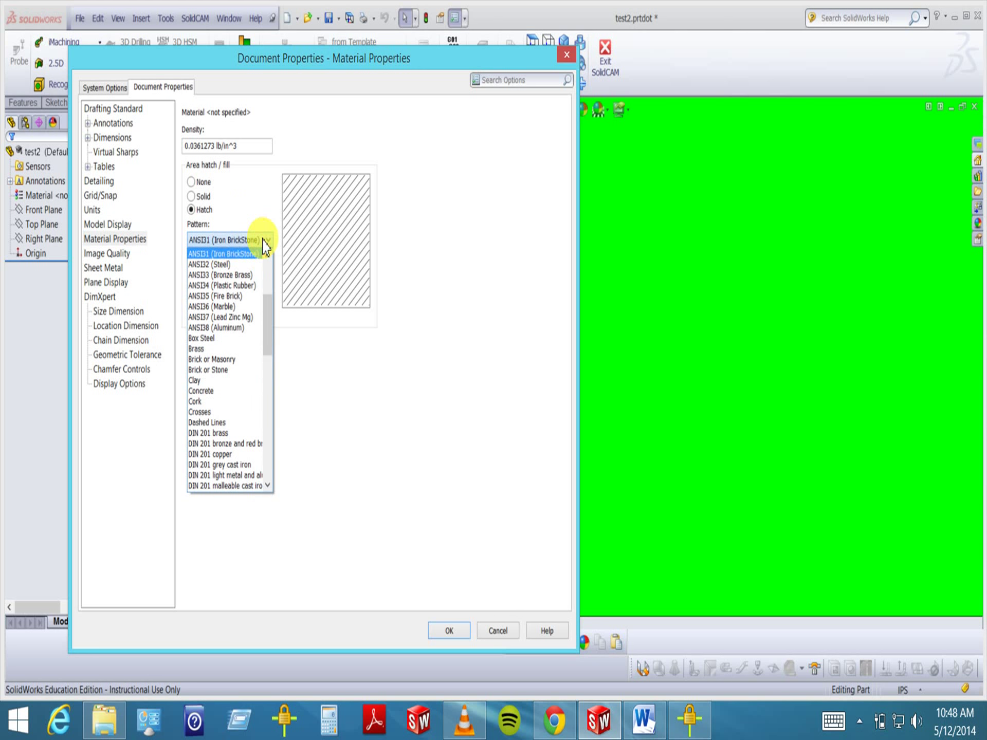
click(235, 326)
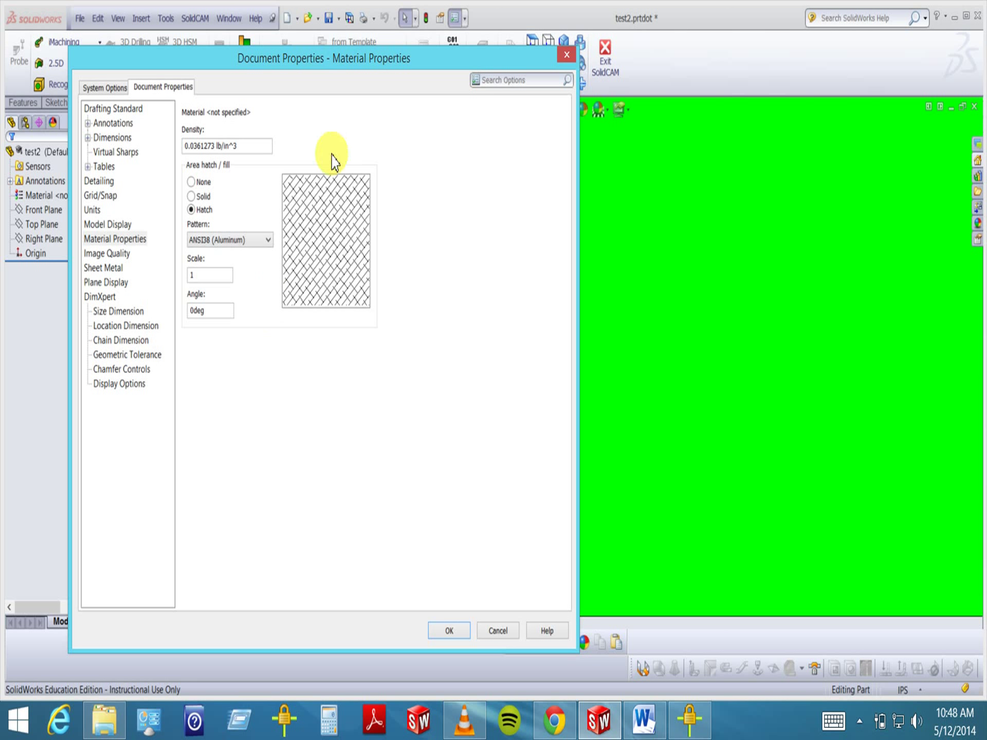
click(302, 245)
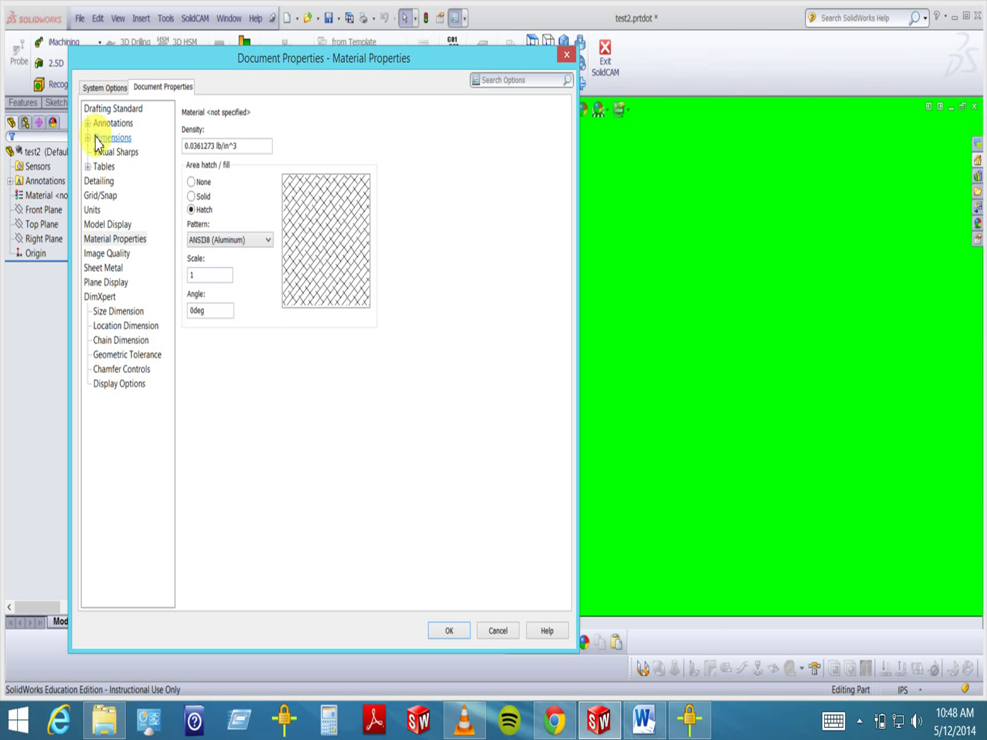
Check the full path of the default part template in the system options
click(102, 89)
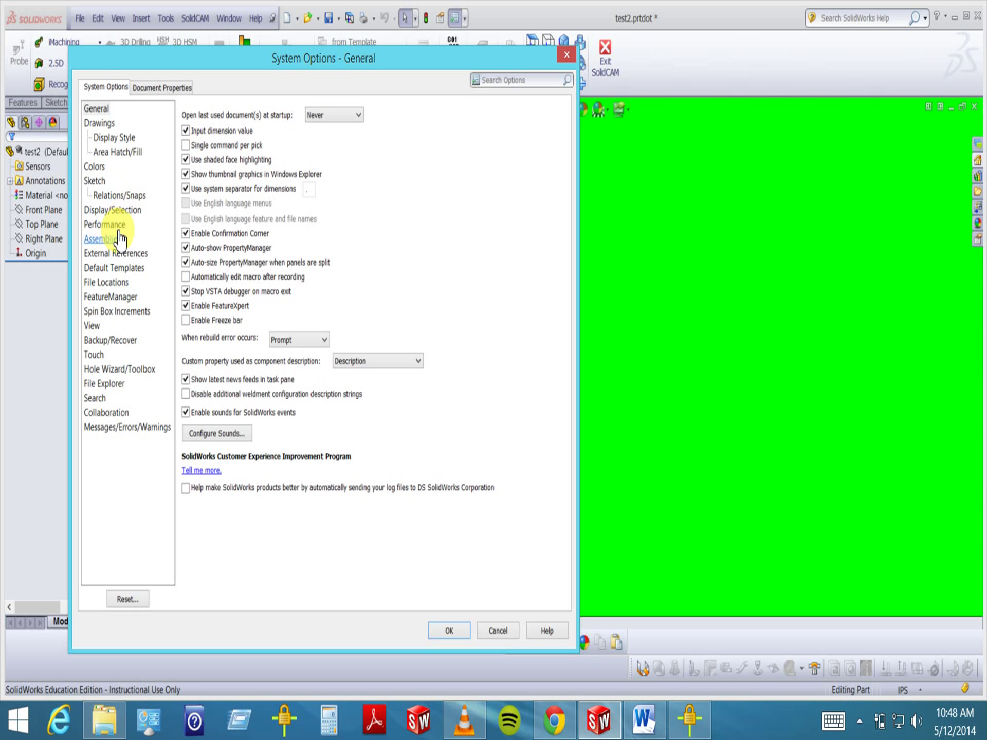
click(113, 268)
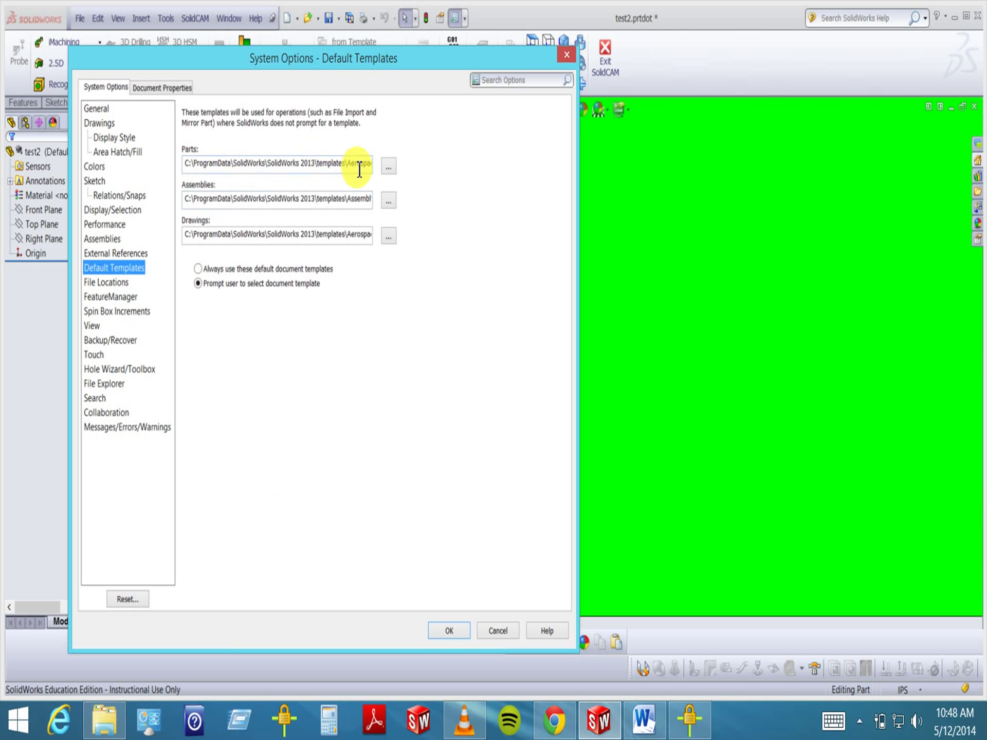
click(318, 163)
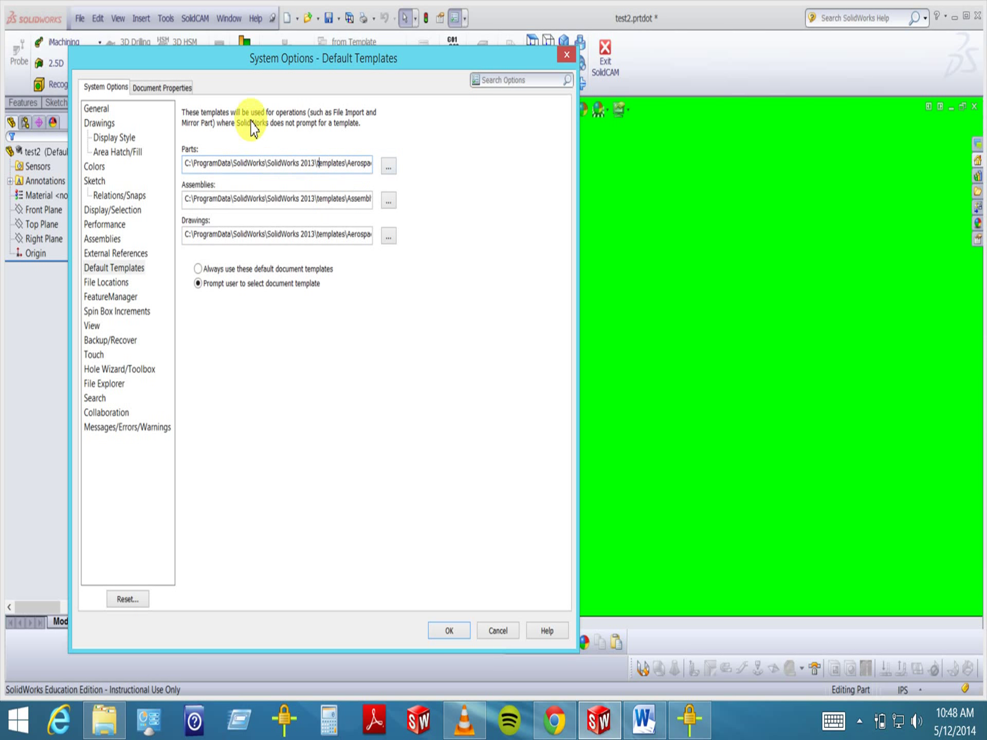
click(265, 163)
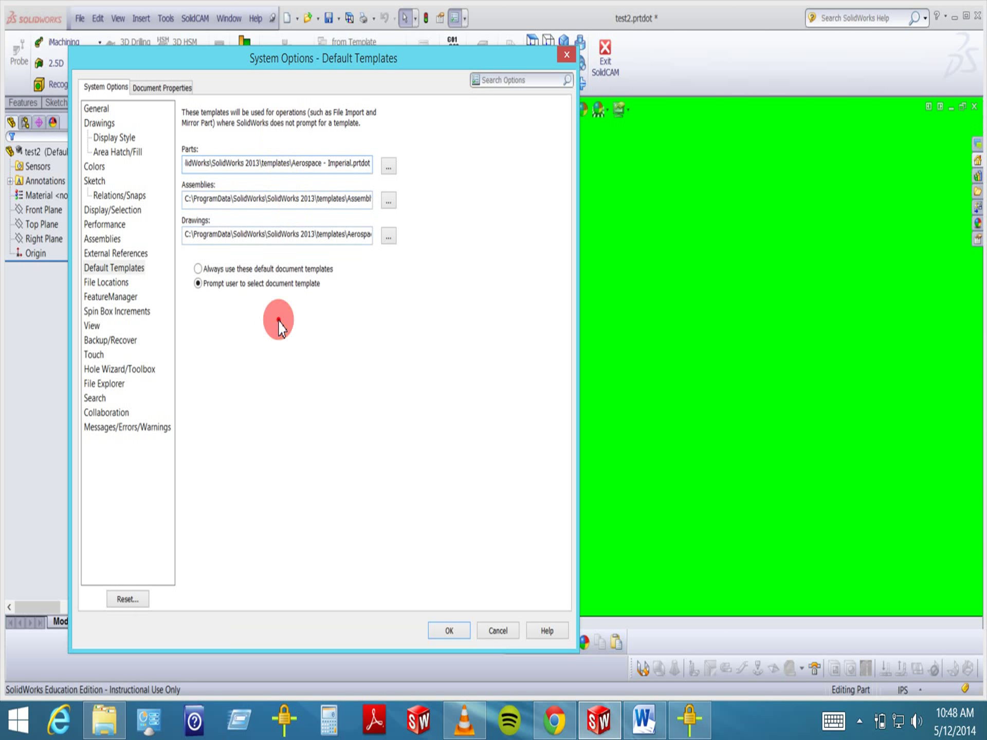
Add the Lecture 1 folder of ASEN 2519 on the C drive to the document template file locations
click(121, 287)
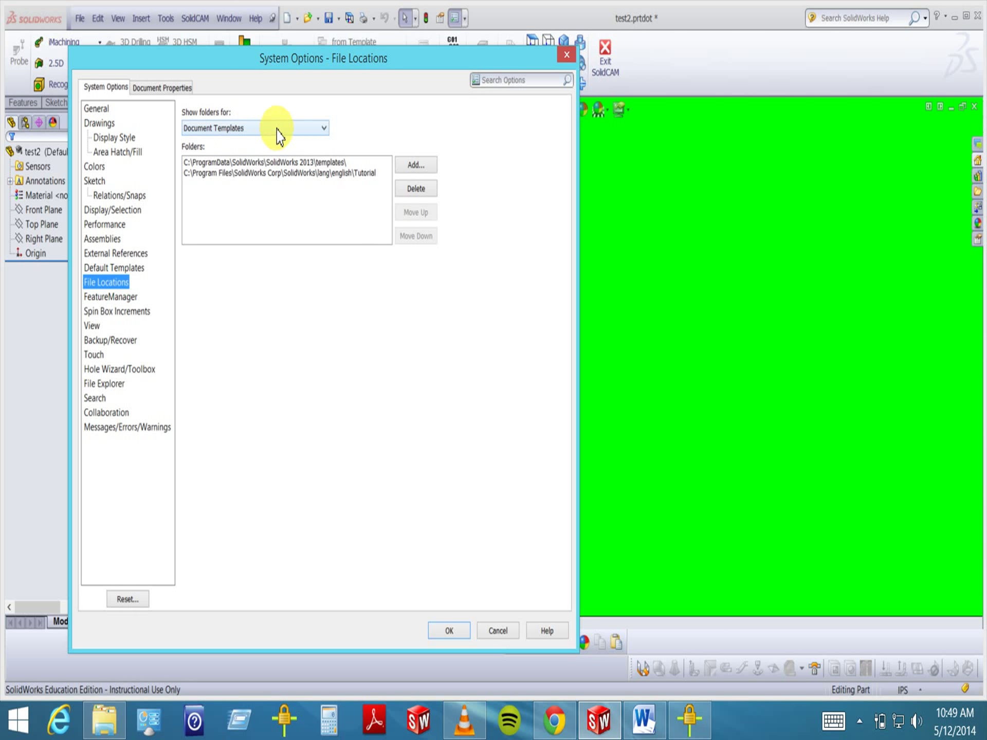
click(415, 166)
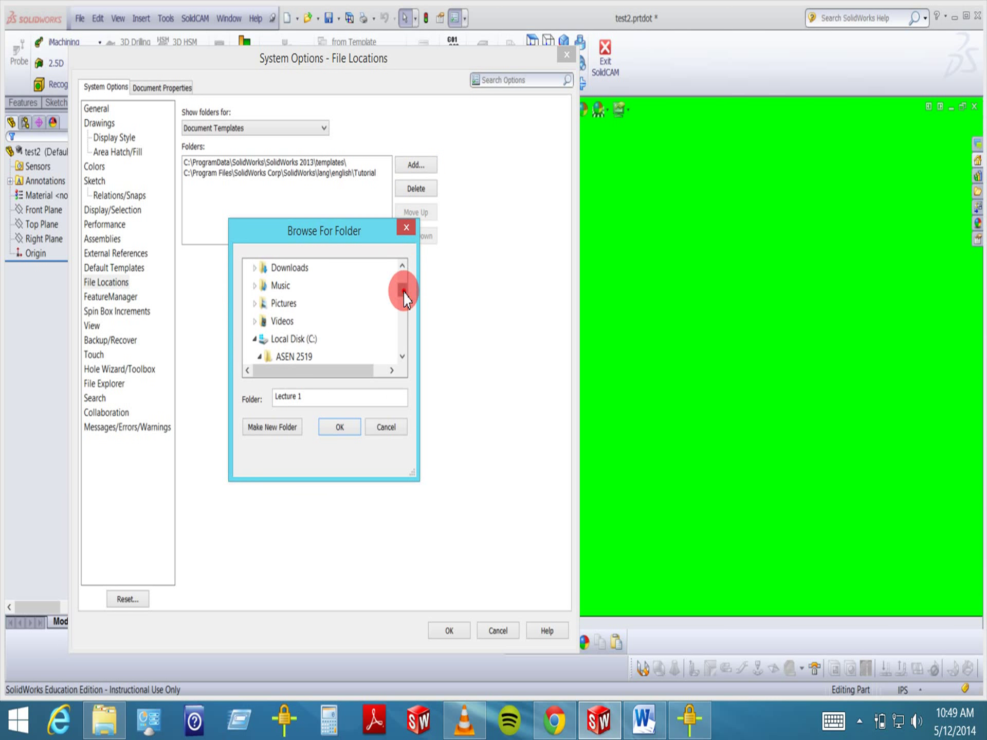
mouse_move(404, 292)
mouse_down()
mouse_move(404, 273)
mouse_move(404, 303)
mouse_up()
click(302, 357)
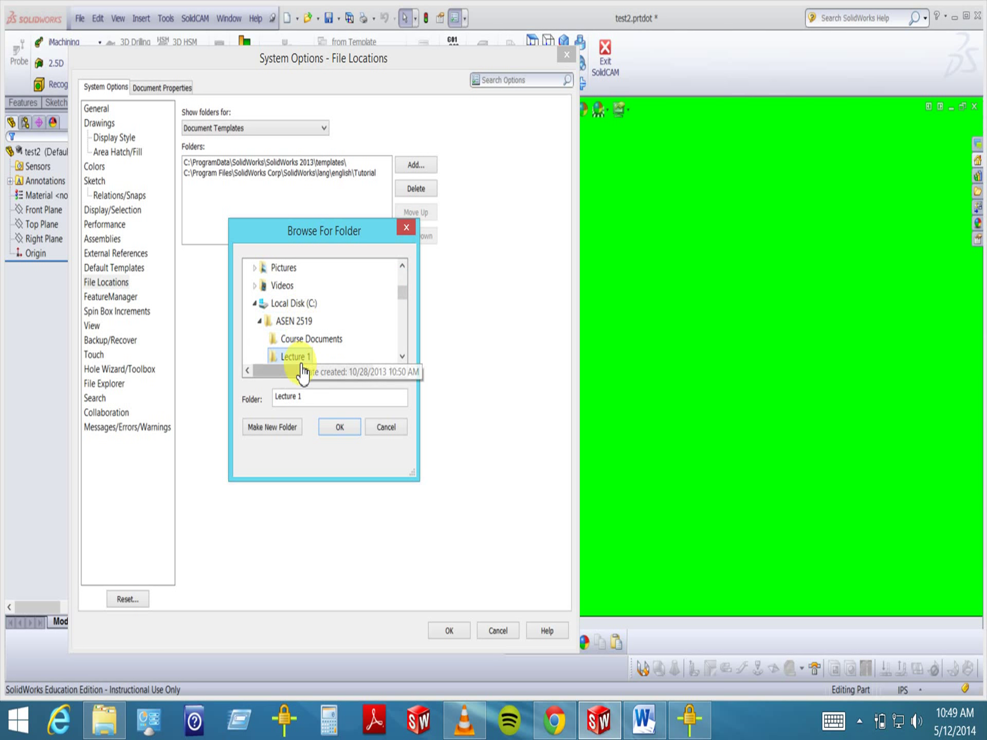
click(340, 427)
Remove the C:\ASEN 2519\Lecture 1 folder from the document template file locations
click(241, 184)
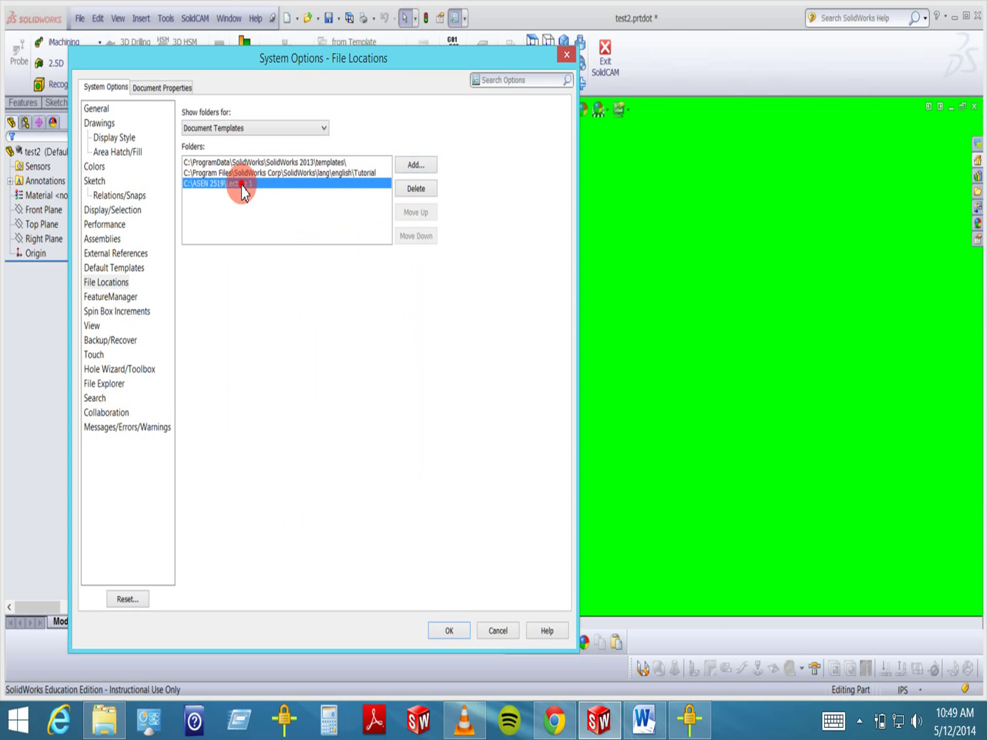
click(419, 194)
click(223, 230)
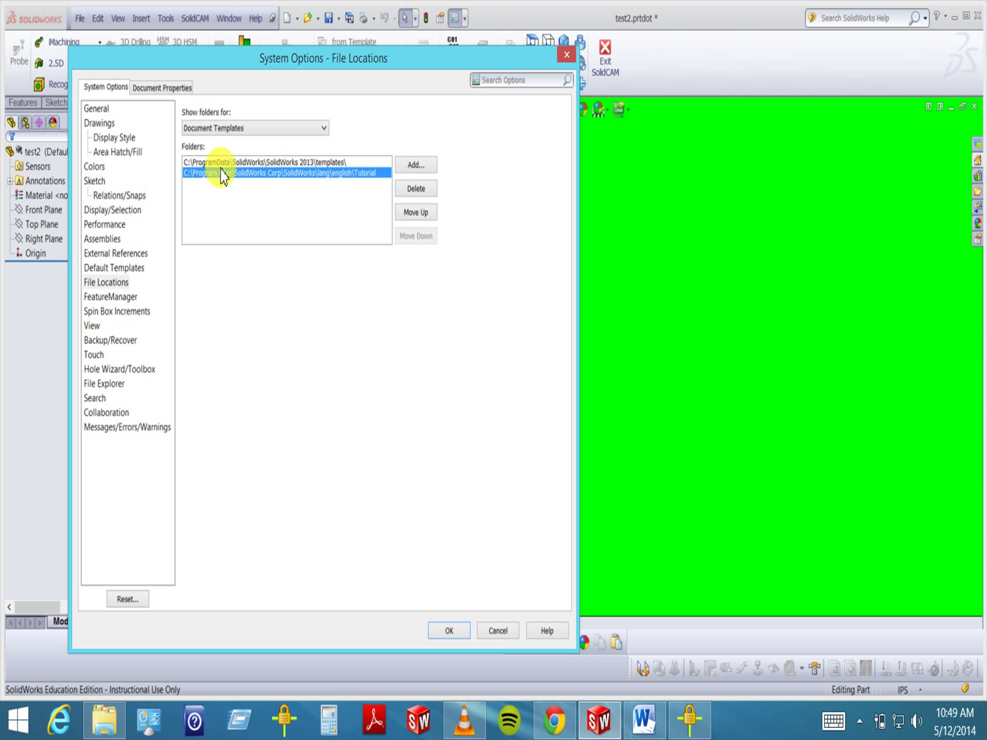
click(257, 136)
click(257, 132)
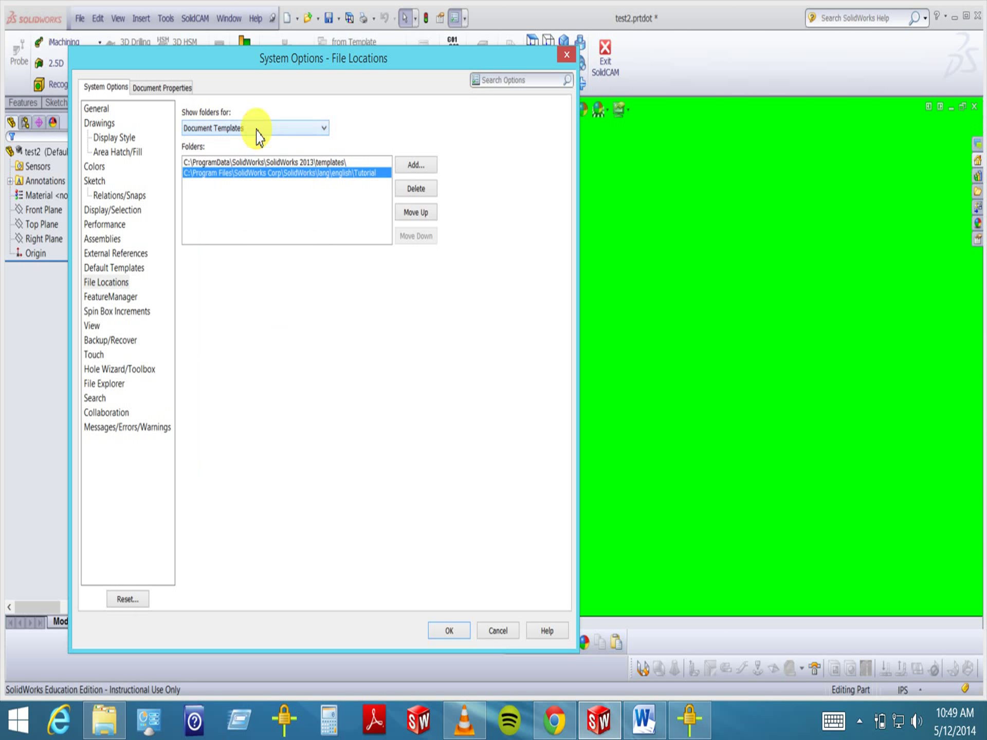
Examine which templates can be chosen as the default part template, without changing the selection
click(127, 272)
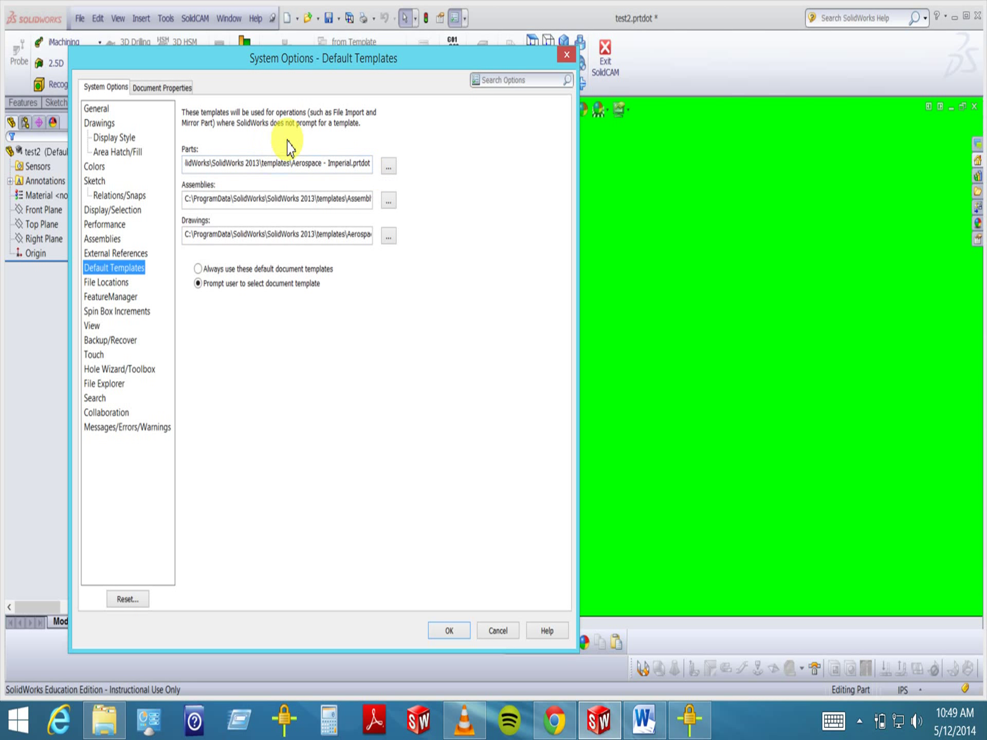
click(389, 166)
click(325, 205)
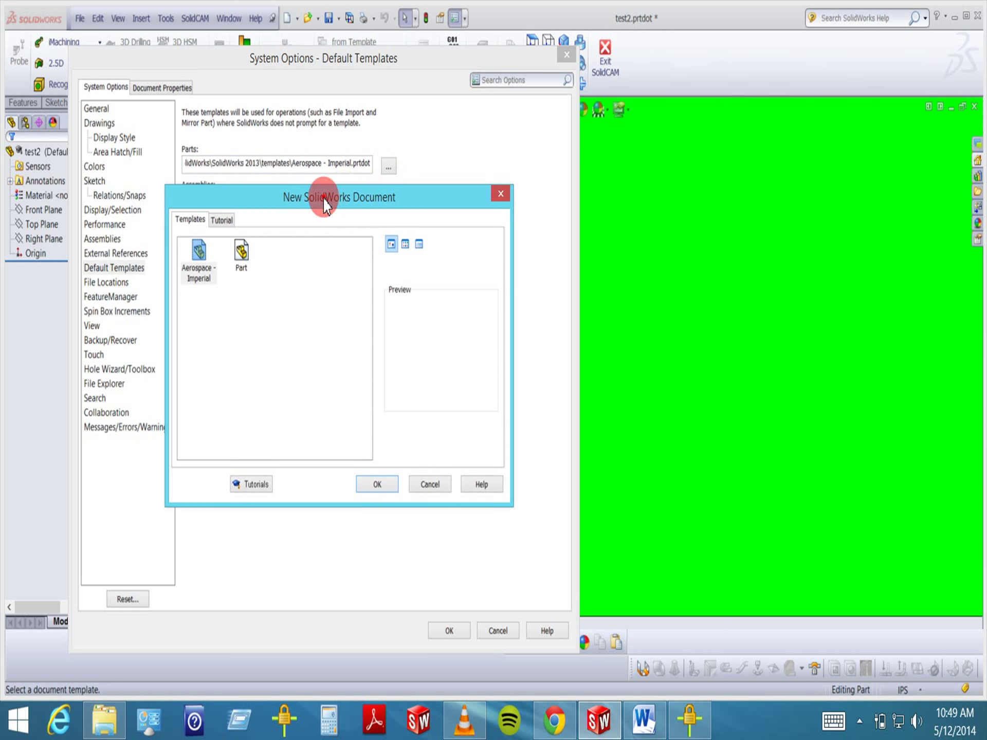
drag(325, 205, 353, 281)
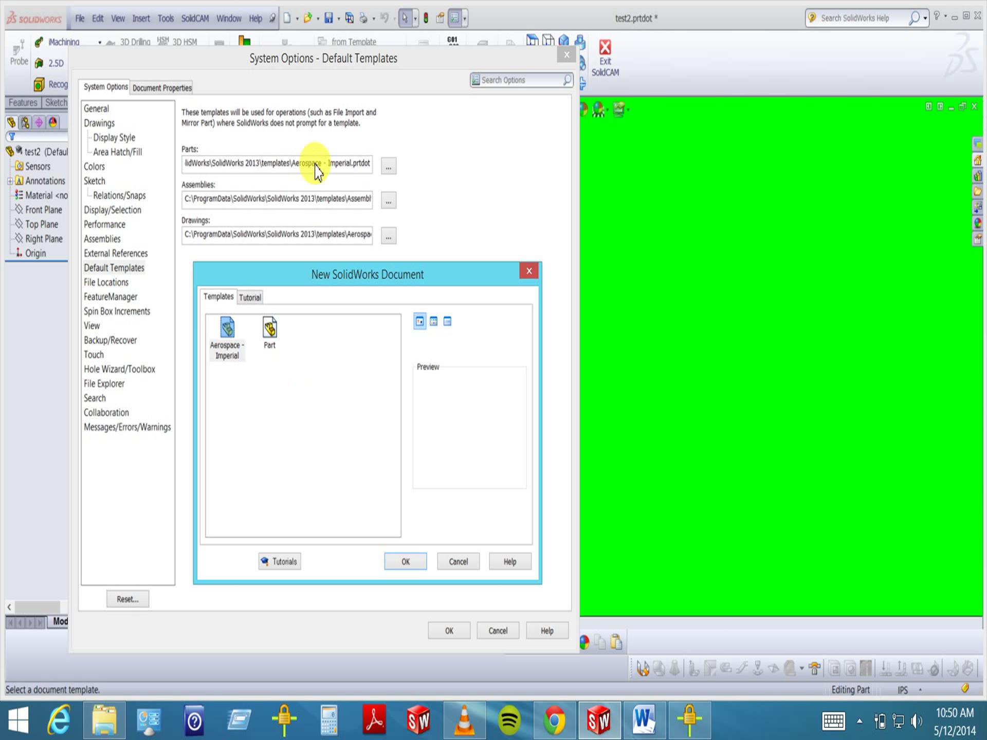
click(459, 561)
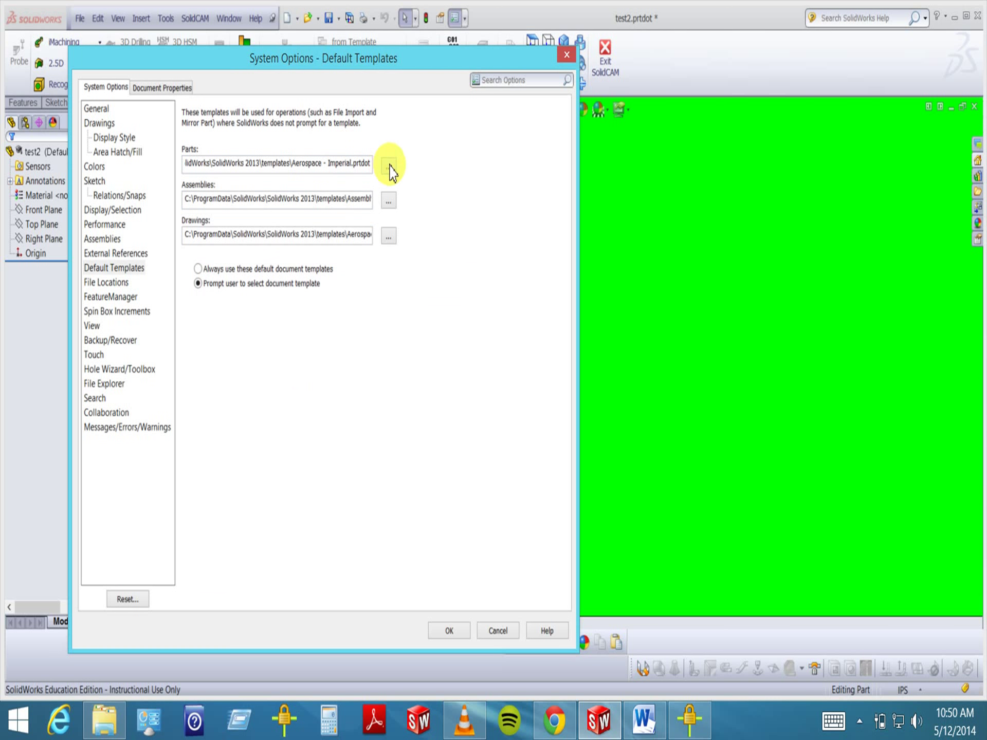
click(387, 167)
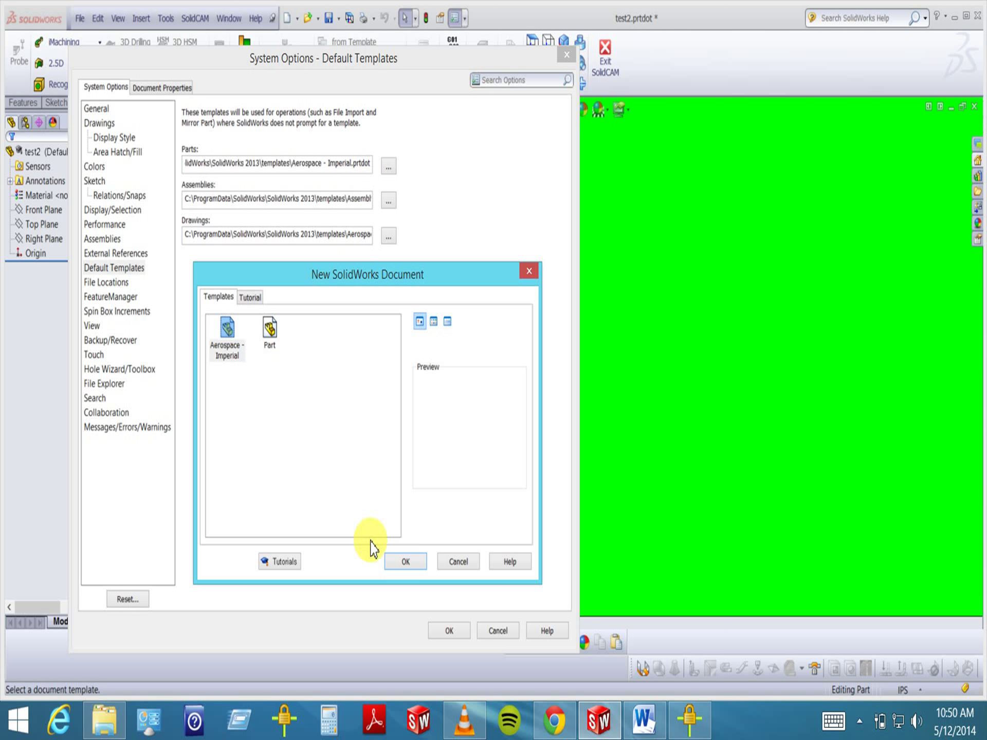
click(319, 461)
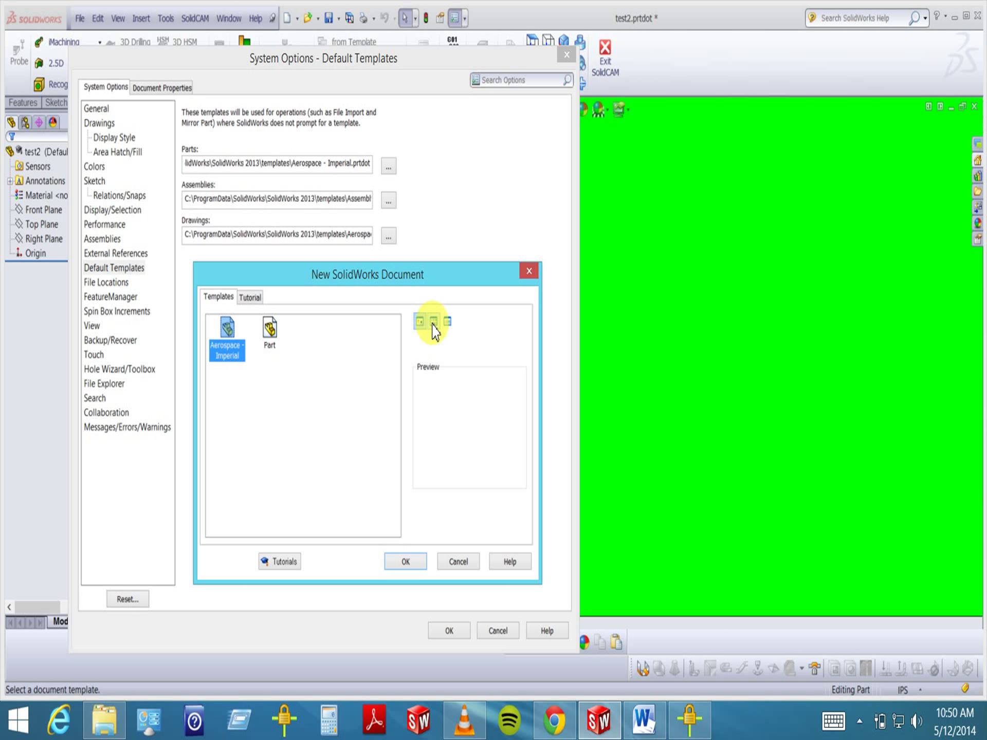
click(353, 349)
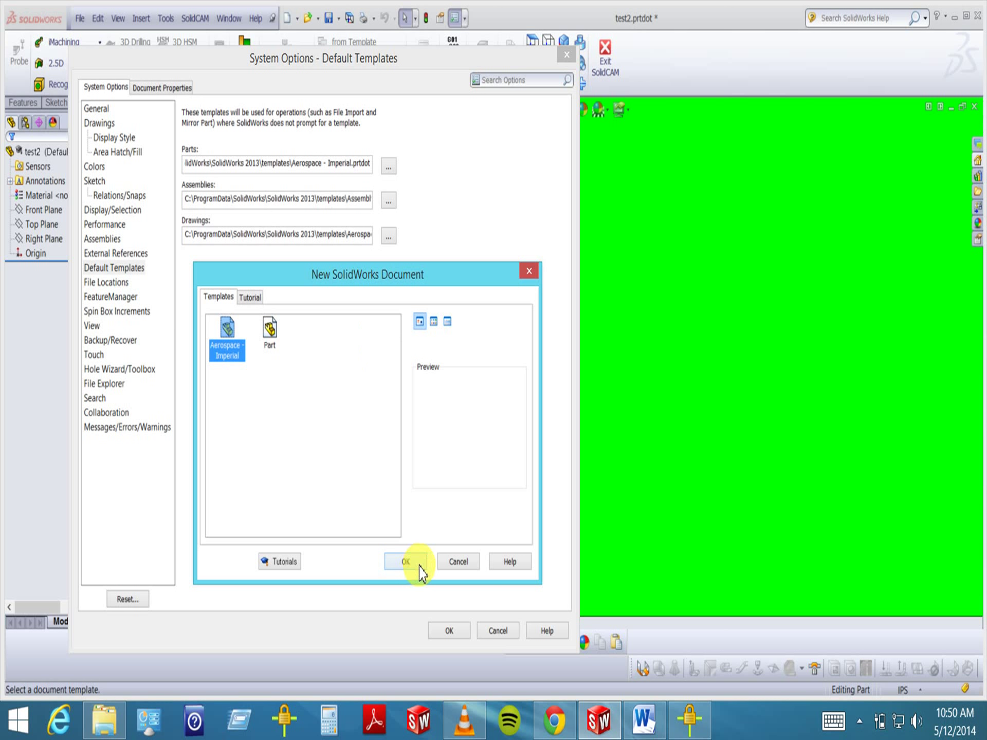
click(458, 563)
click(243, 154)
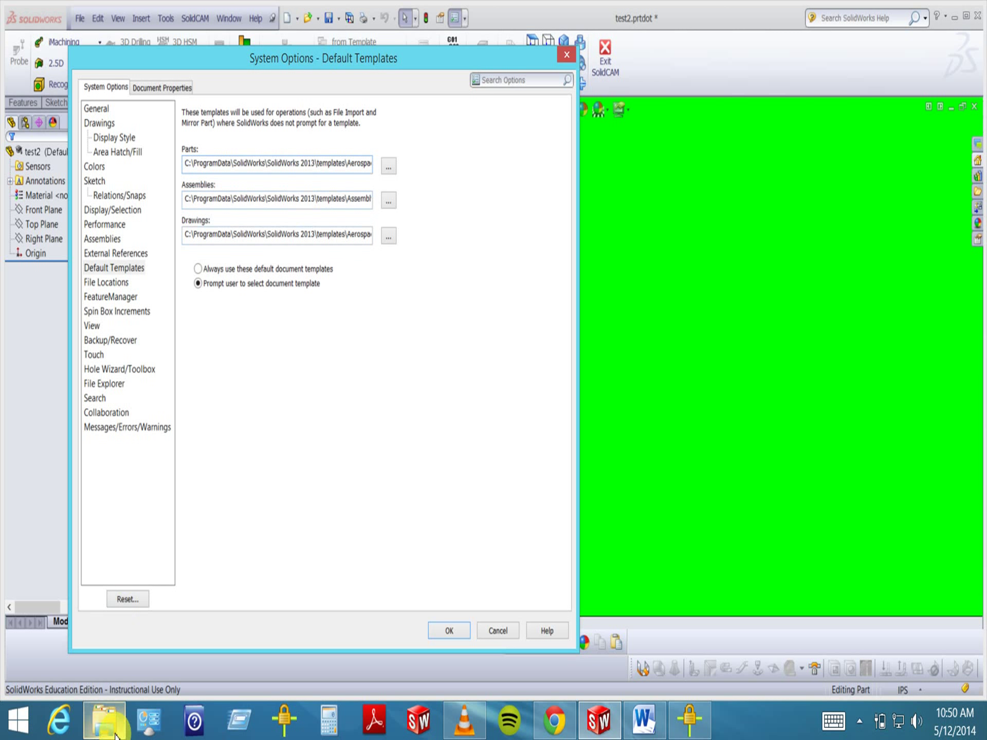
Open a new File Explorer window at C:\ProgramData\SolidWorks\SolidWorks 2013\templates, keeping the default template paths visible beside it
right_click(105, 719)
click(70, 626)
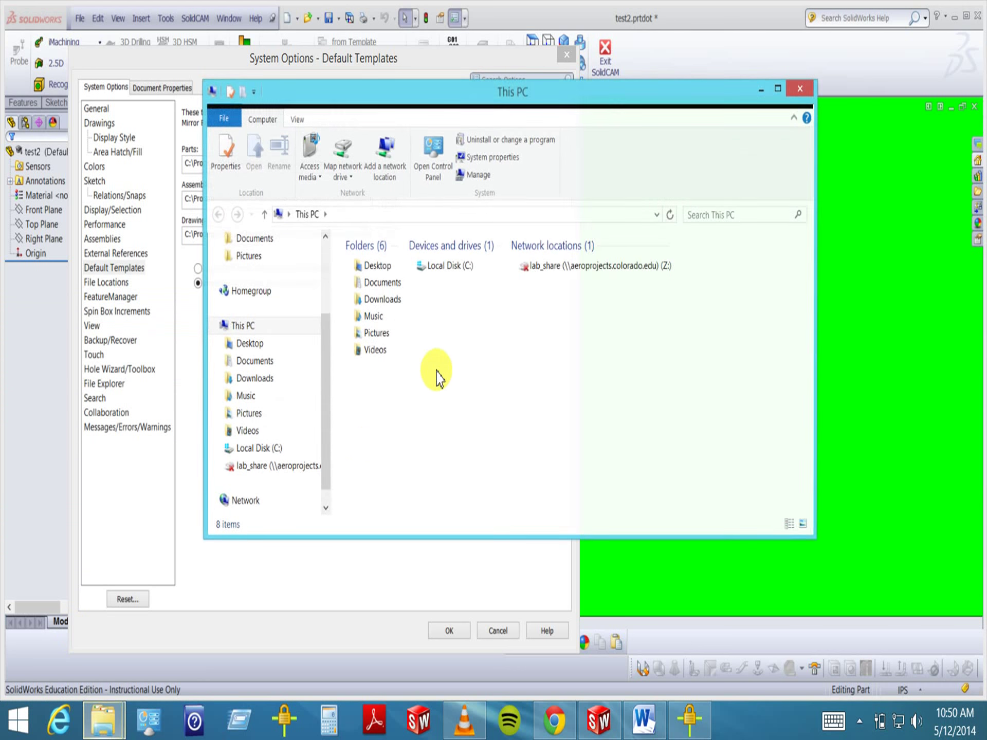
click(262, 449)
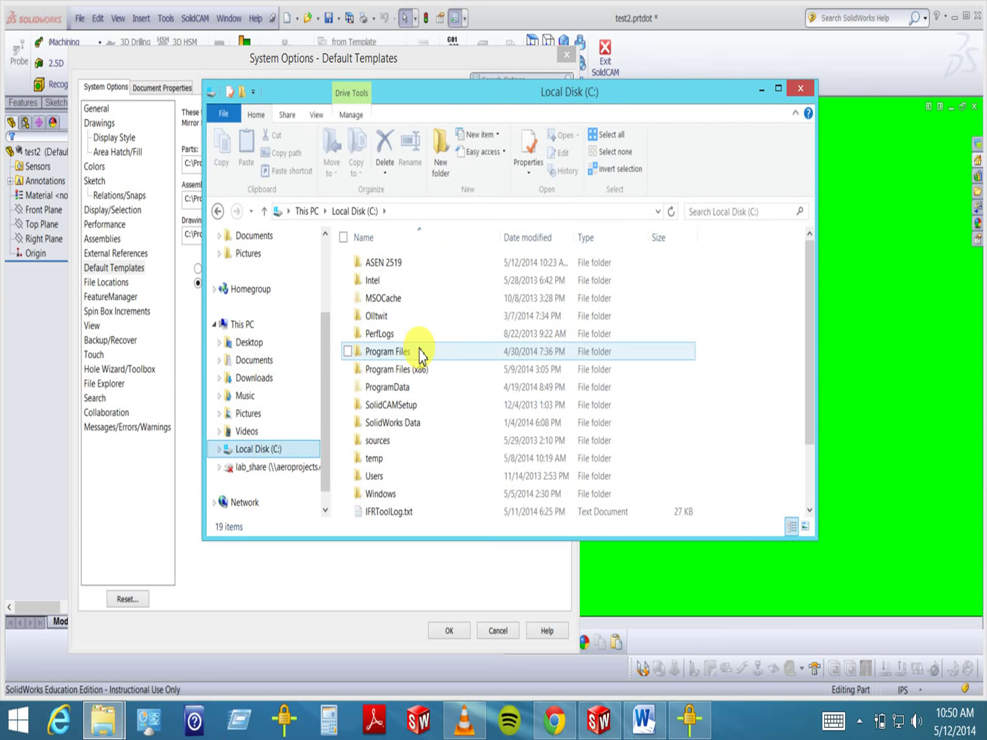
double_click(367, 388)
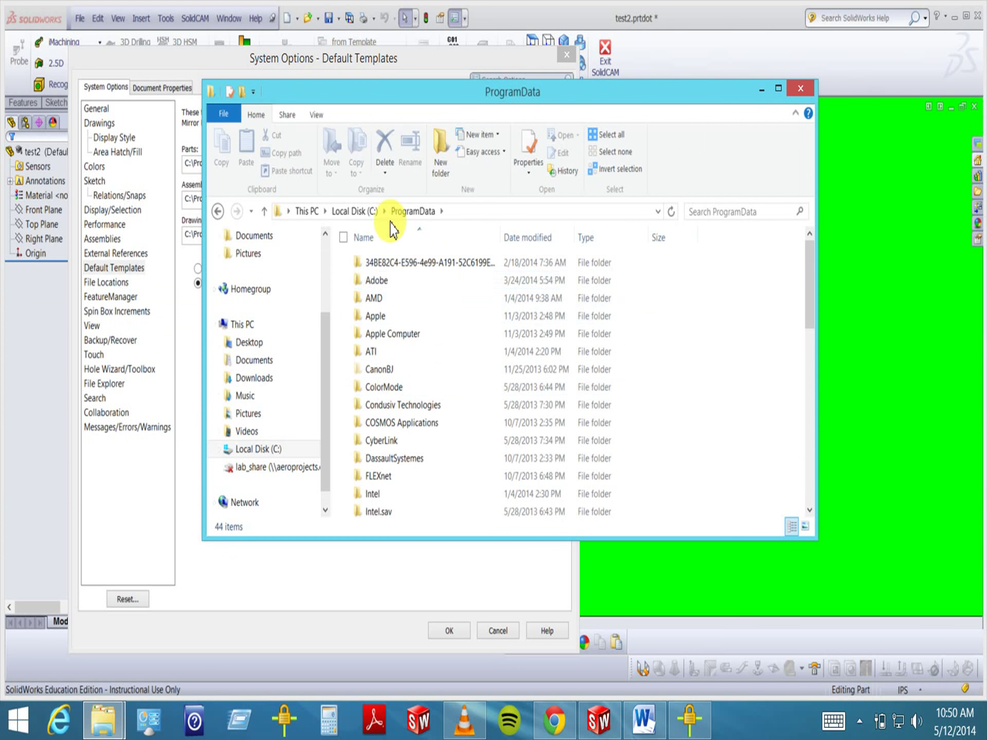
drag(341, 99, 520, 121)
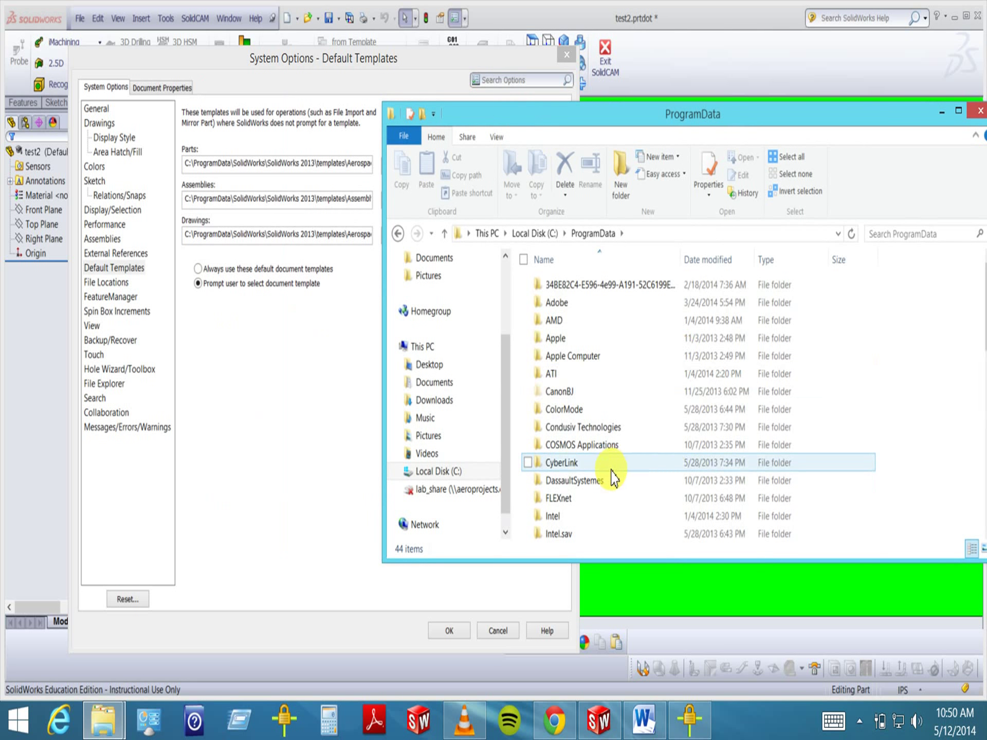
scroll(617, 442, down, 4)
scroll(591, 461, down, 3)
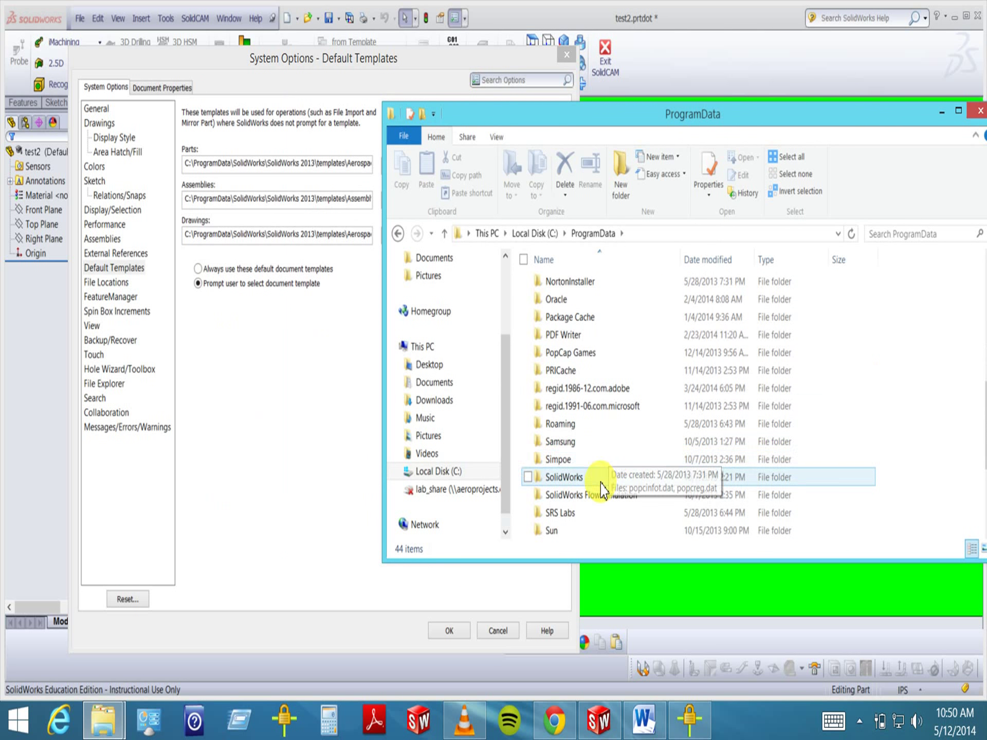
double_click(574, 478)
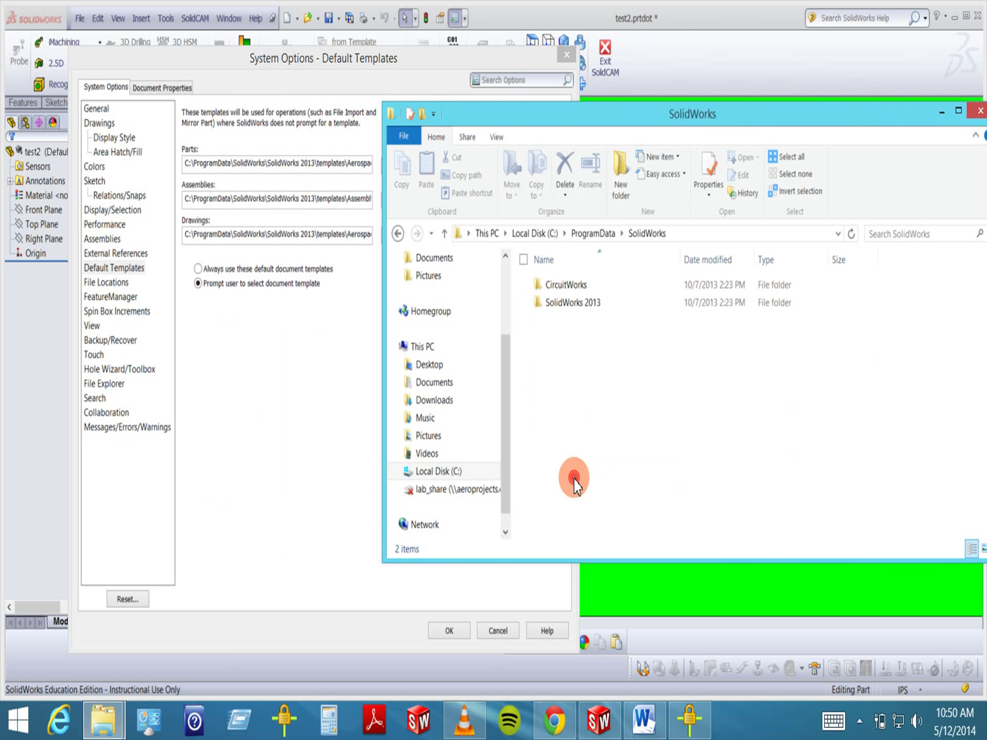
double_click(580, 303)
double_click(573, 342)
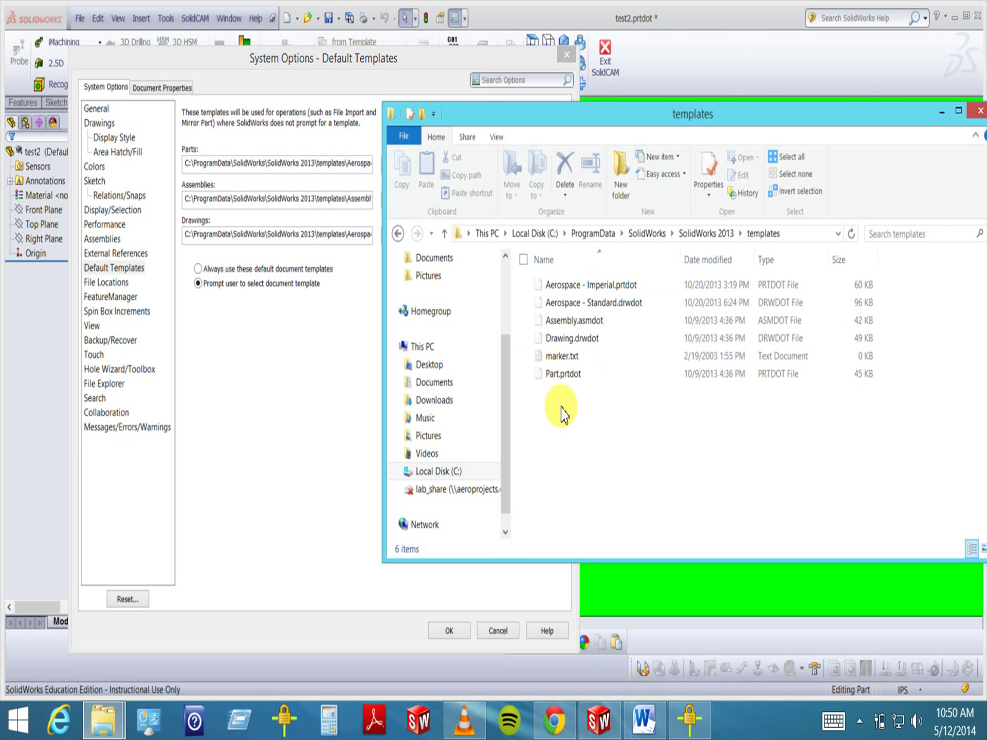
Copy the test2.PRTDOT file from the ASEN 2519 Lecture 1 folder in the other File Explorer window
mouse_move(103, 720)
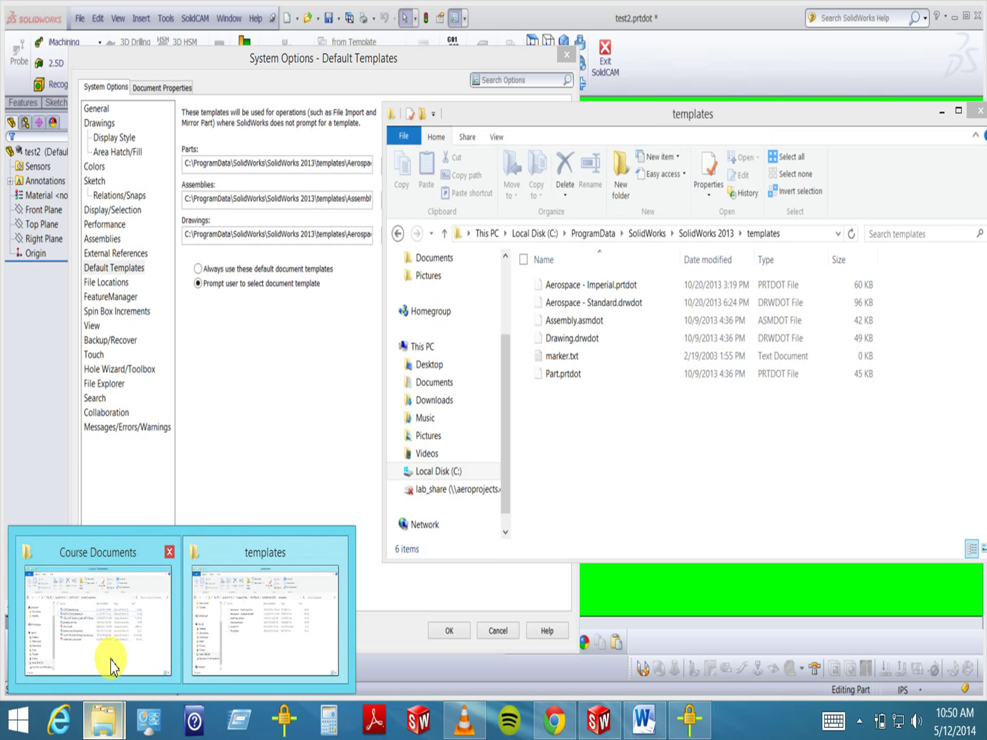
click(112, 667)
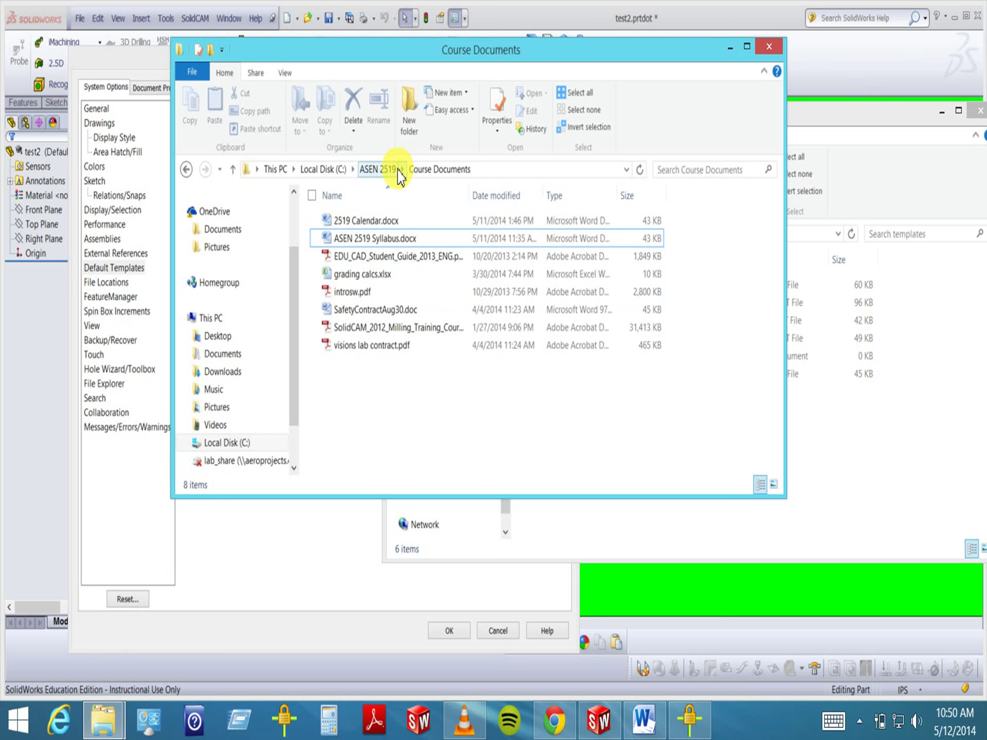
click(377, 170)
double_click(348, 239)
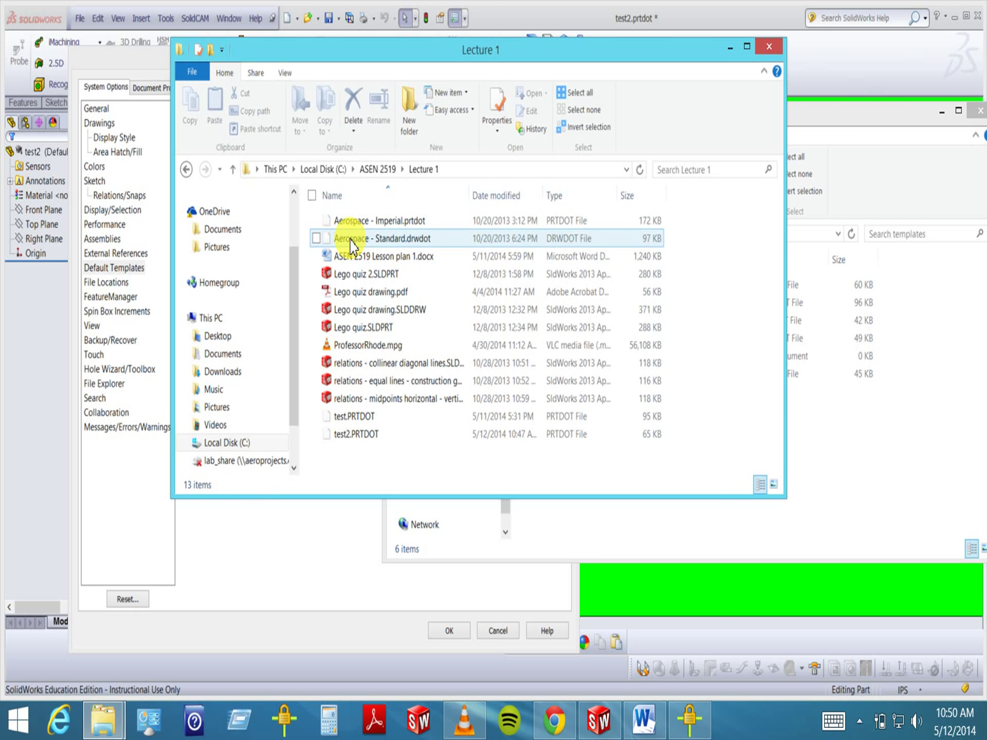
click(357, 436)
right_click(351, 442)
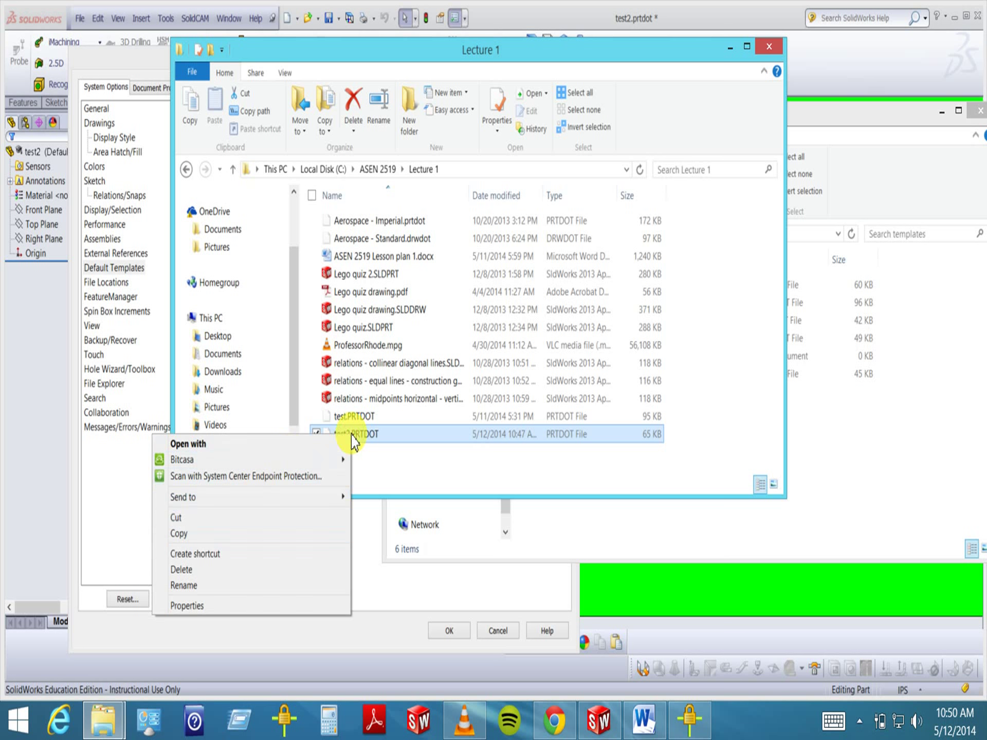
click(255, 531)
Try to paste test2.PRTDOT into the SolidWorks 2013 templates folder
click(796, 430)
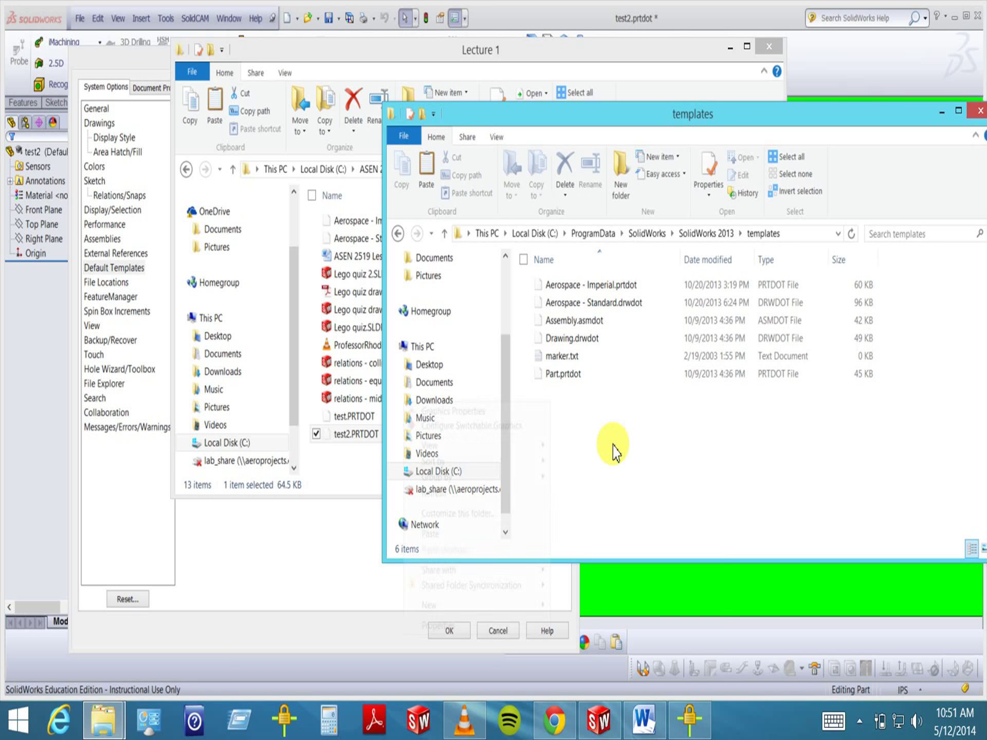
right_click(552, 406)
click(495, 534)
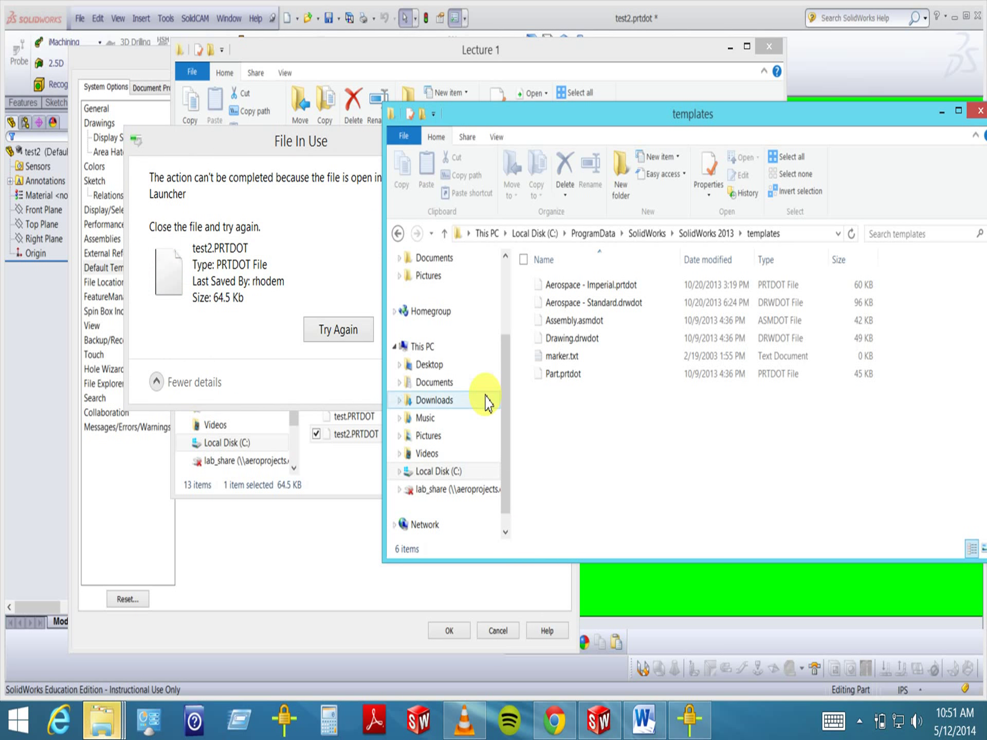
click(319, 260)
Return to SolidWorks, dismiss the system options dialog and close the test2 template
click(683, 599)
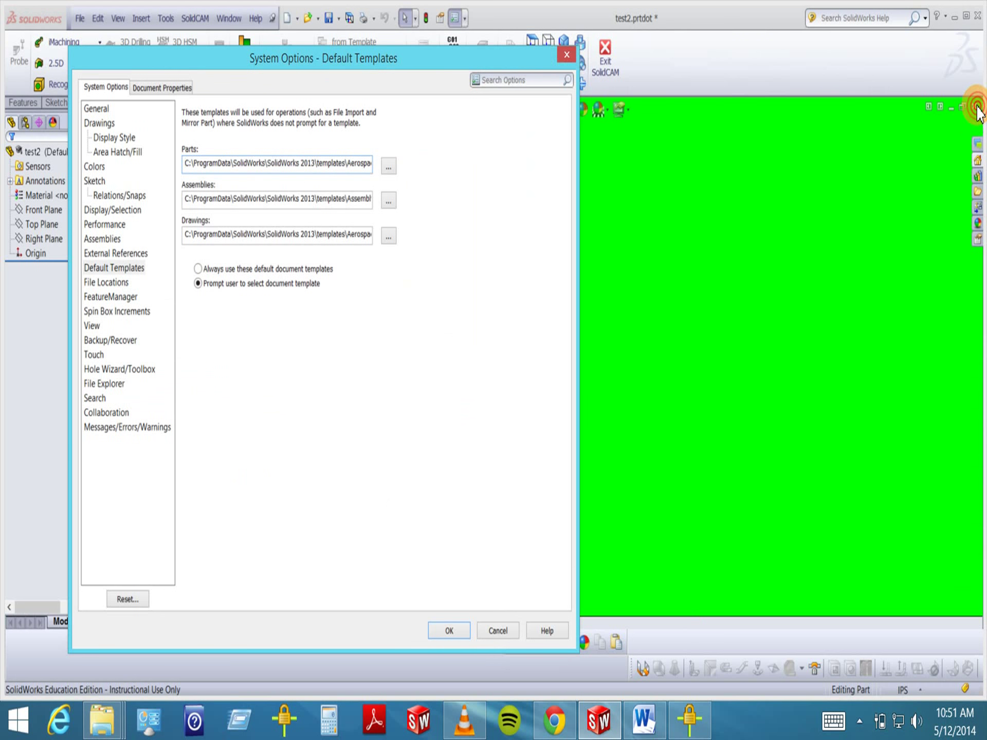
click(566, 55)
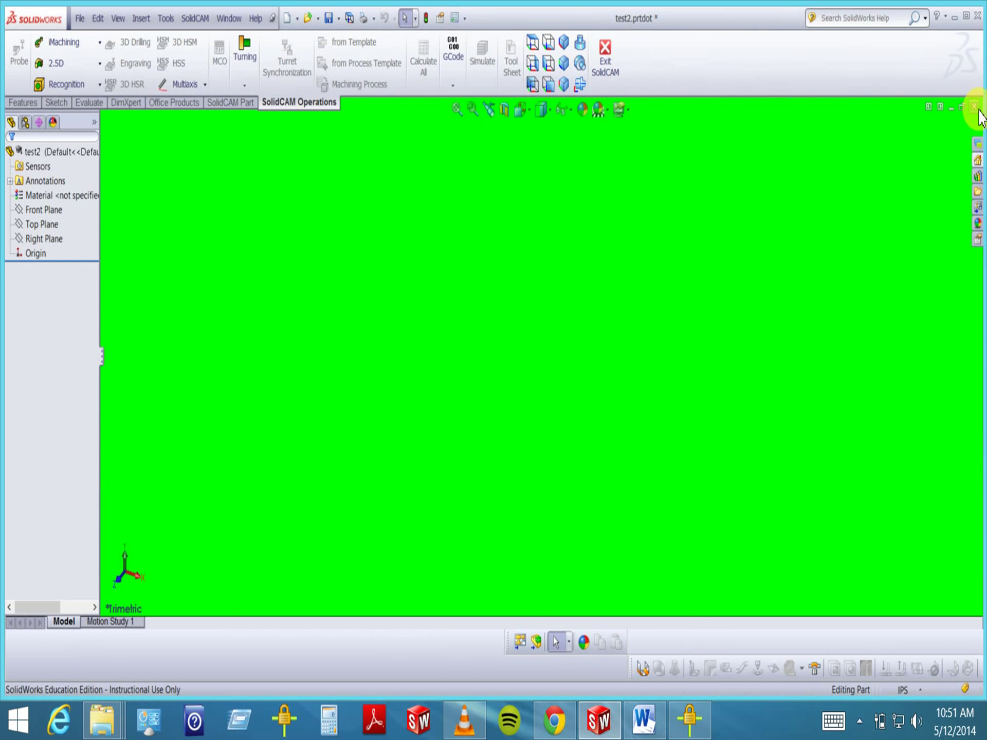
click(974, 108)
click(495, 391)
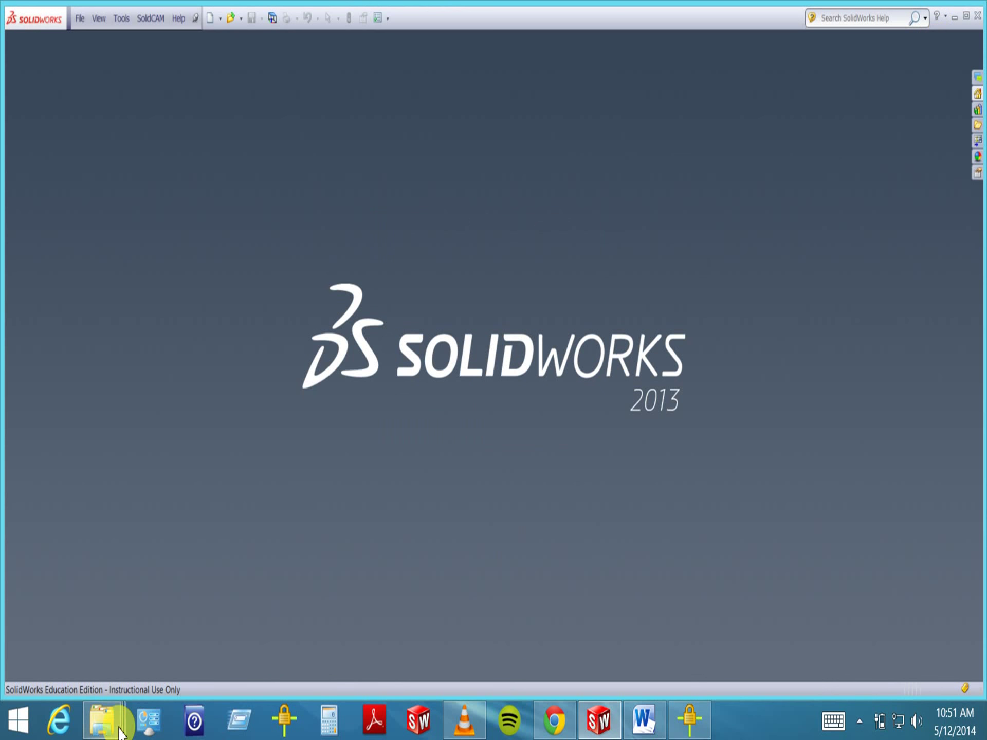
Switch to File Explorer and cut test2.PRTDOT from the ASEN 2519 Lecture 1 folder
mouse_move(120, 732)
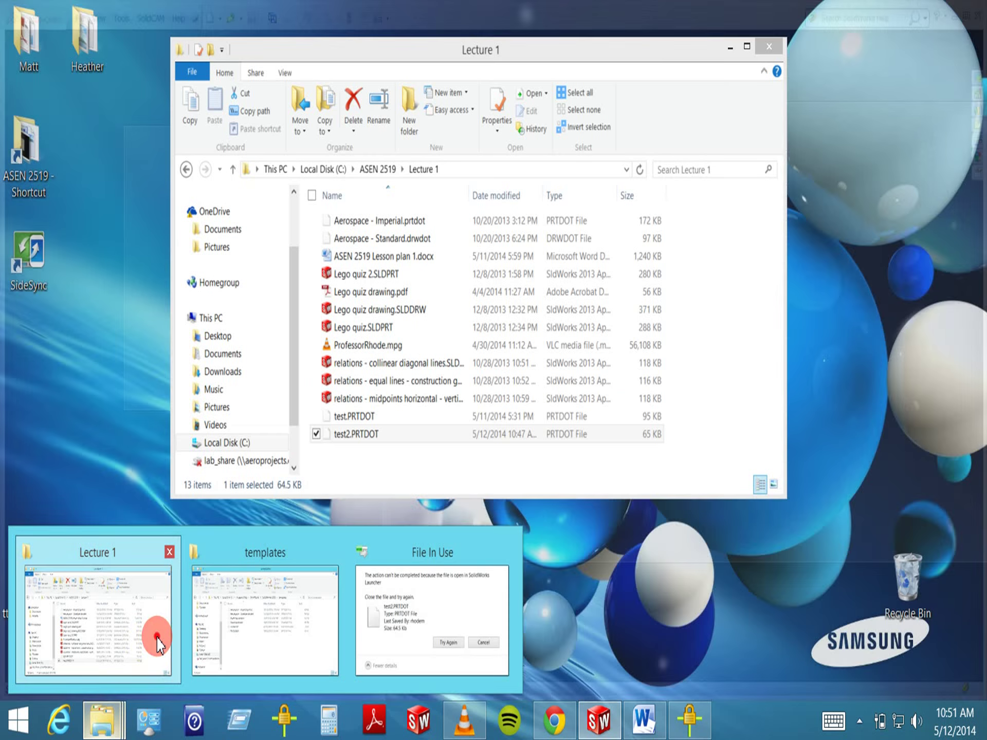
click(154, 640)
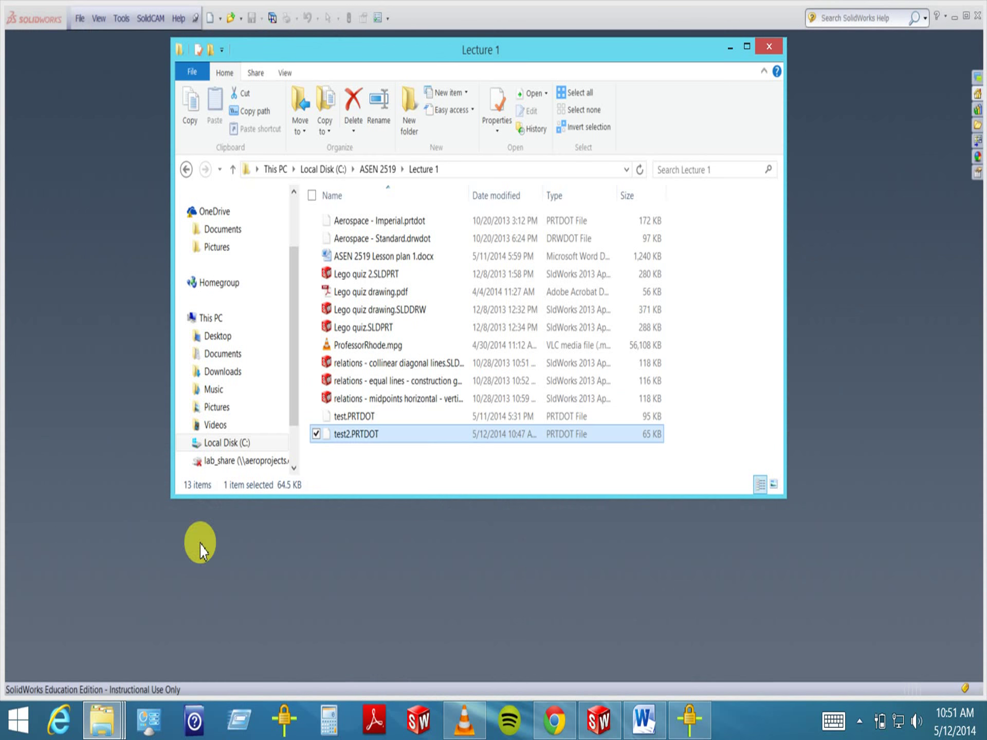
right_click(352, 434)
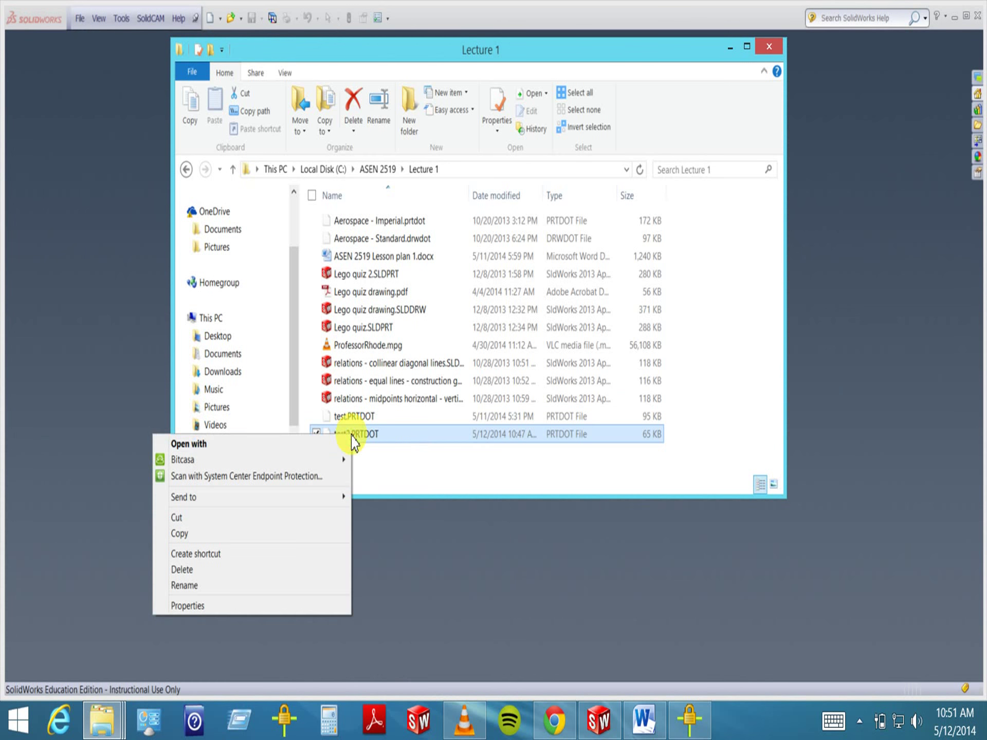
click(277, 520)
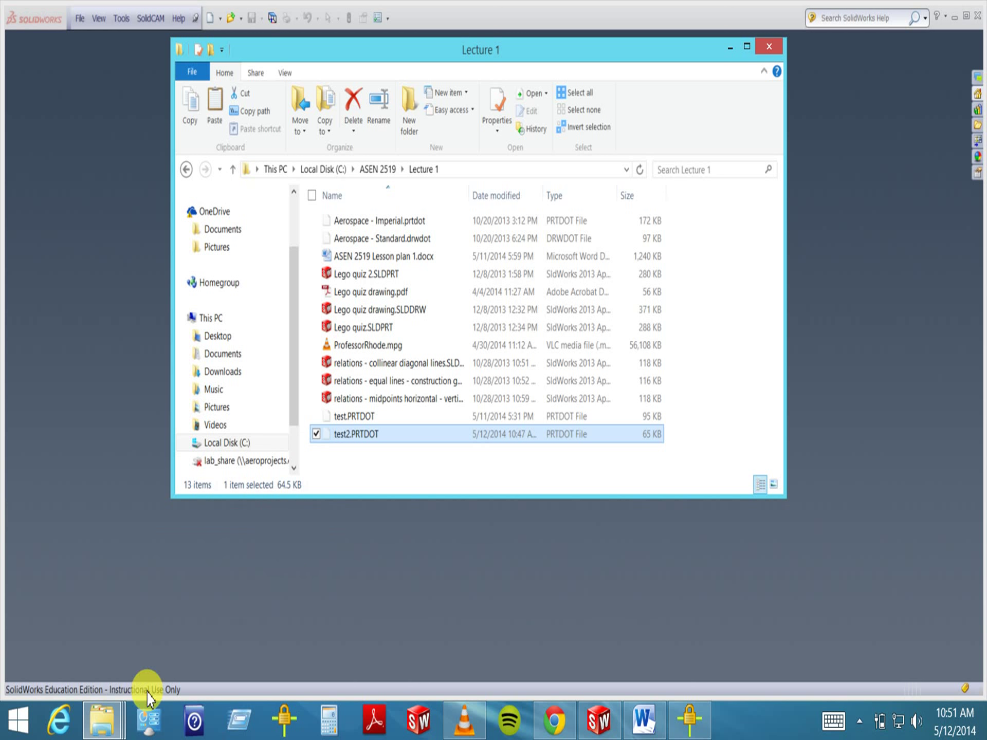
Paste test2.PRTDOT into the SolidWorks 2013 templates folder in the other File Explorer window
mouse_move(118, 732)
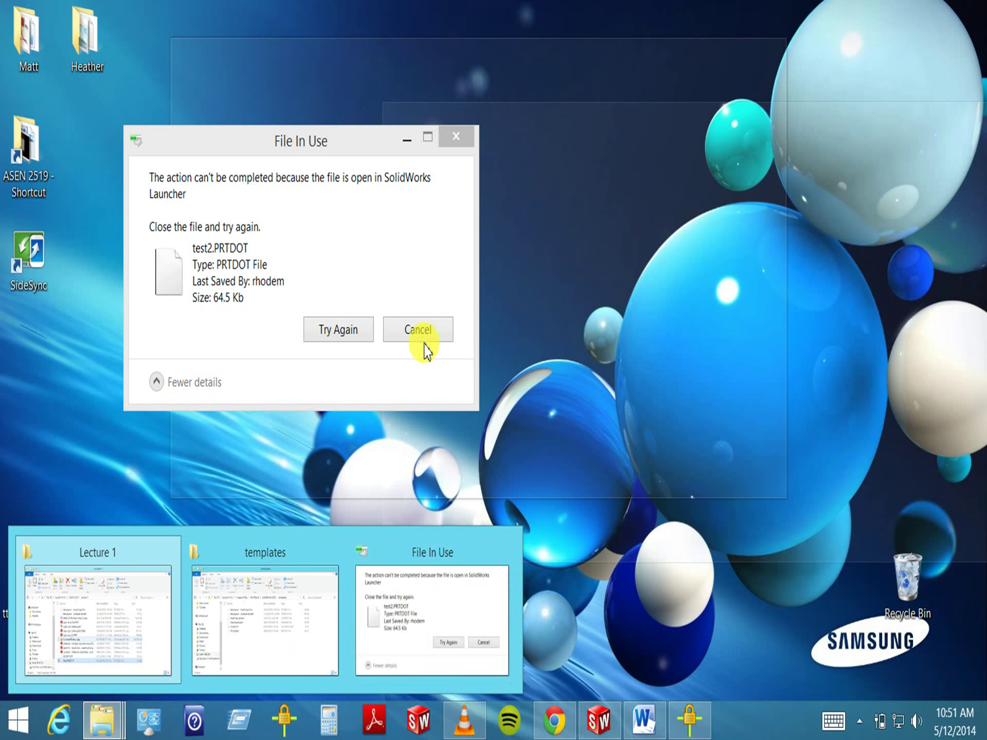
click(423, 335)
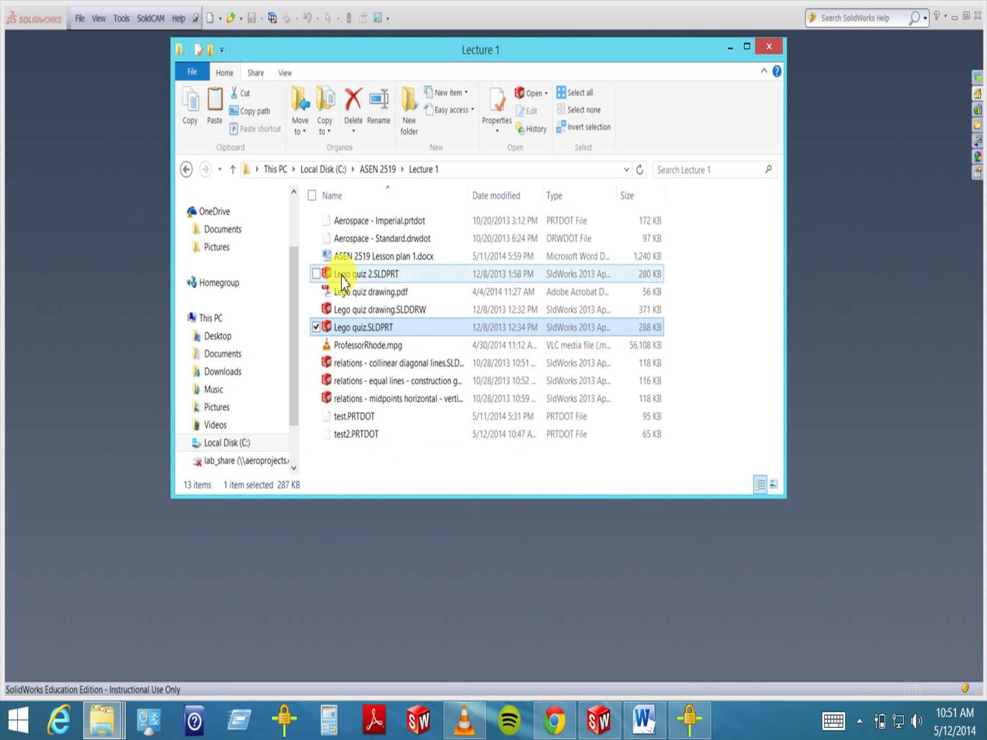
click(119, 730)
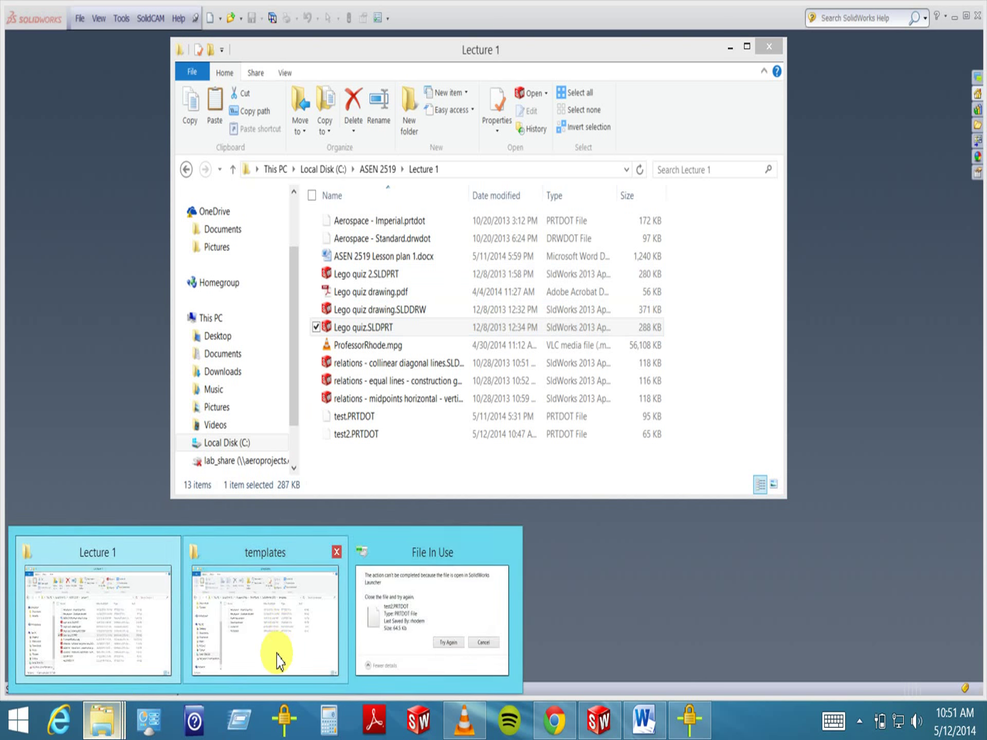
click(275, 656)
click(538, 429)
right_click(552, 430)
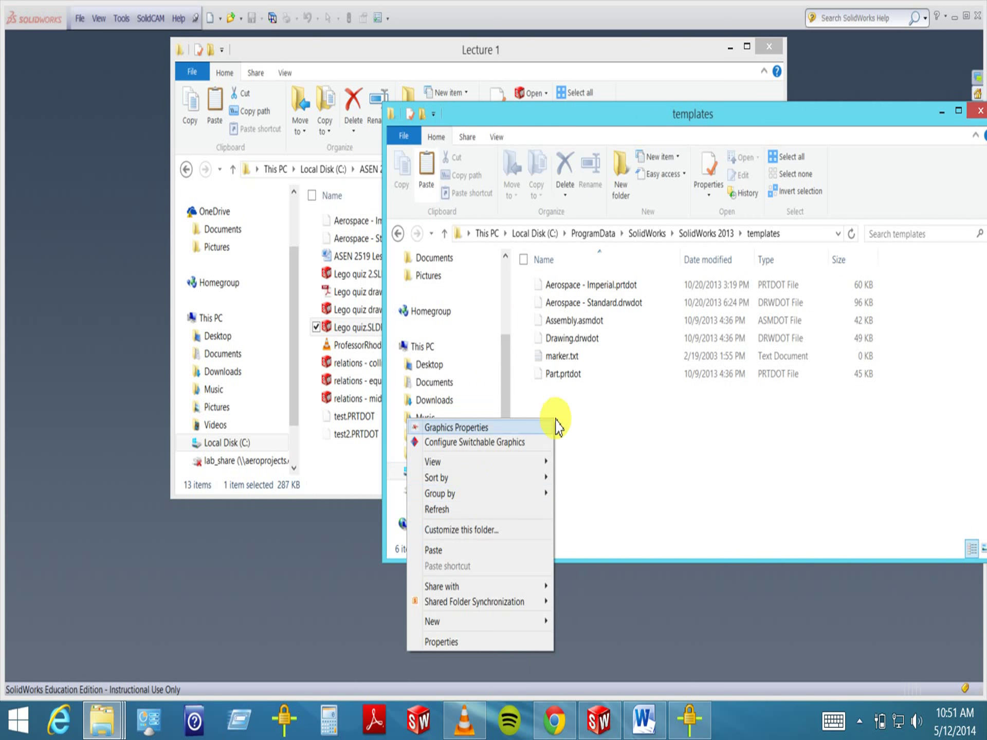
click(460, 549)
click(617, 456)
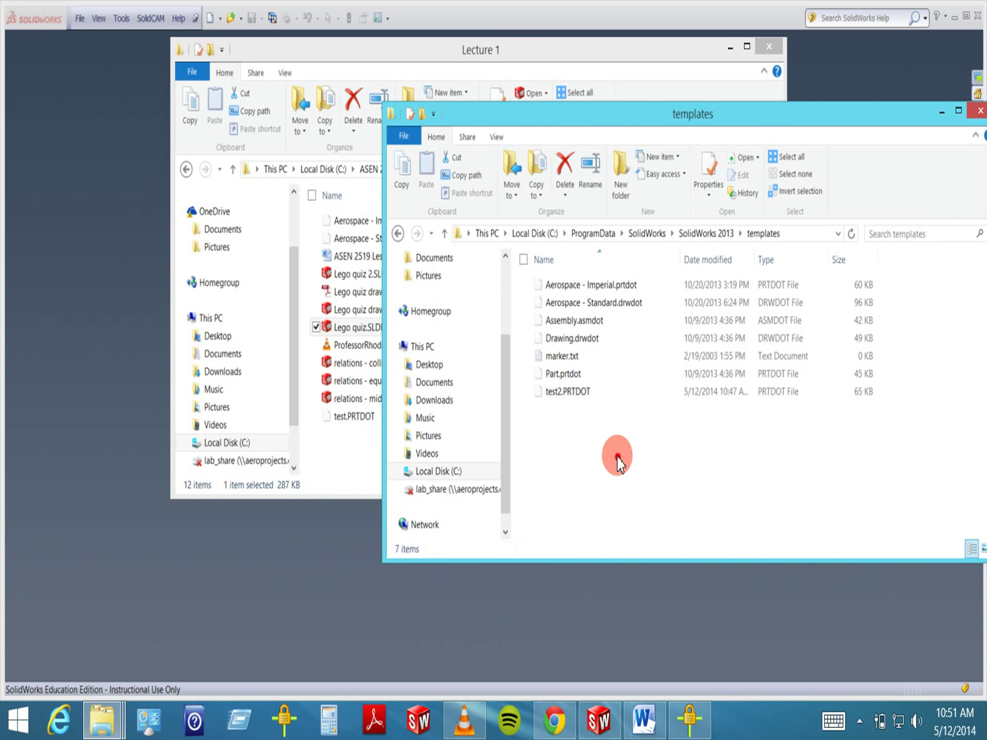
Clear the File Explorer windows from the screen and return to SolidWorks
drag(872, 136, 787, 150)
click(903, 125)
click(778, 50)
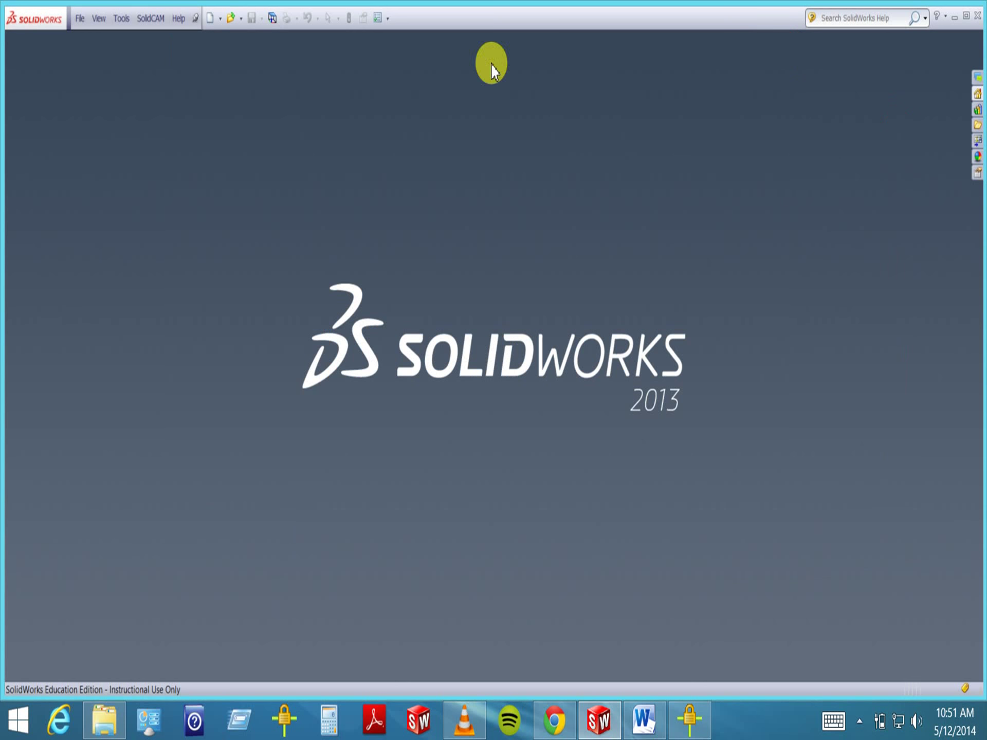
Check the part templates offered under Default Templates in the system options, then leave the template selection unchanged
click(126, 18)
mouse_move(178, 18)
click(379, 18)
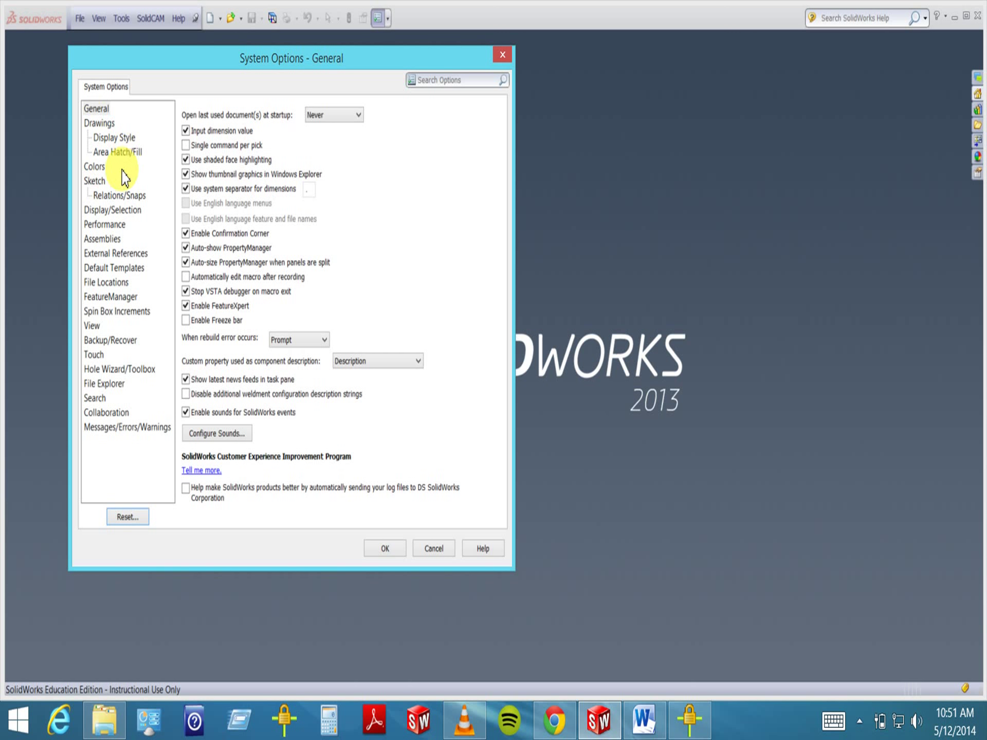
click(122, 269)
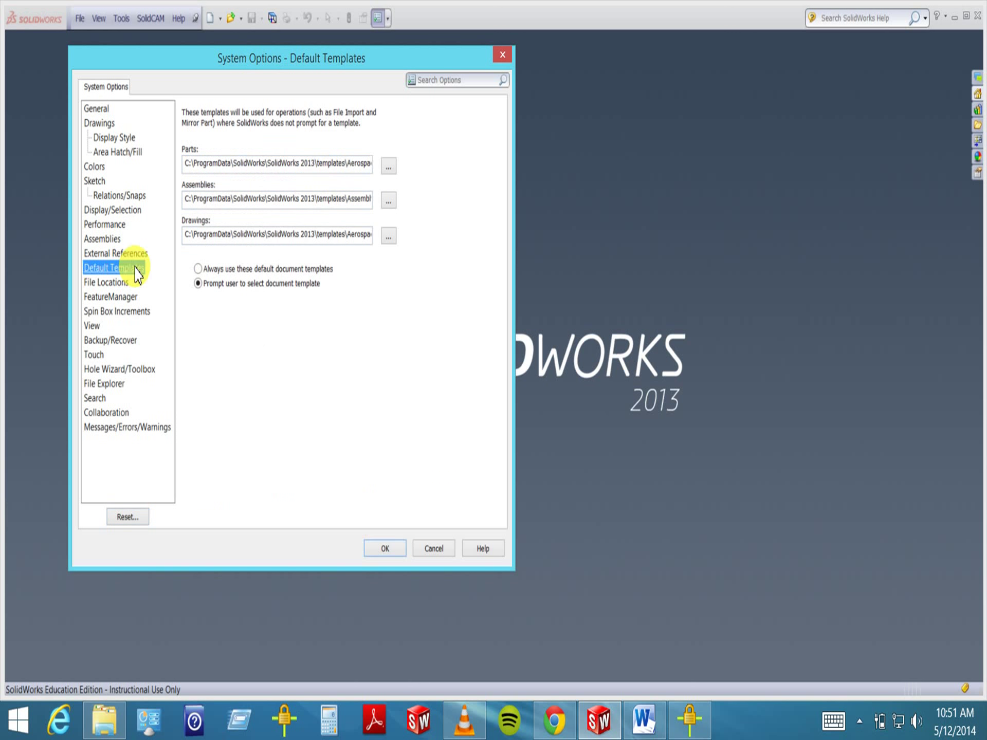
click(388, 166)
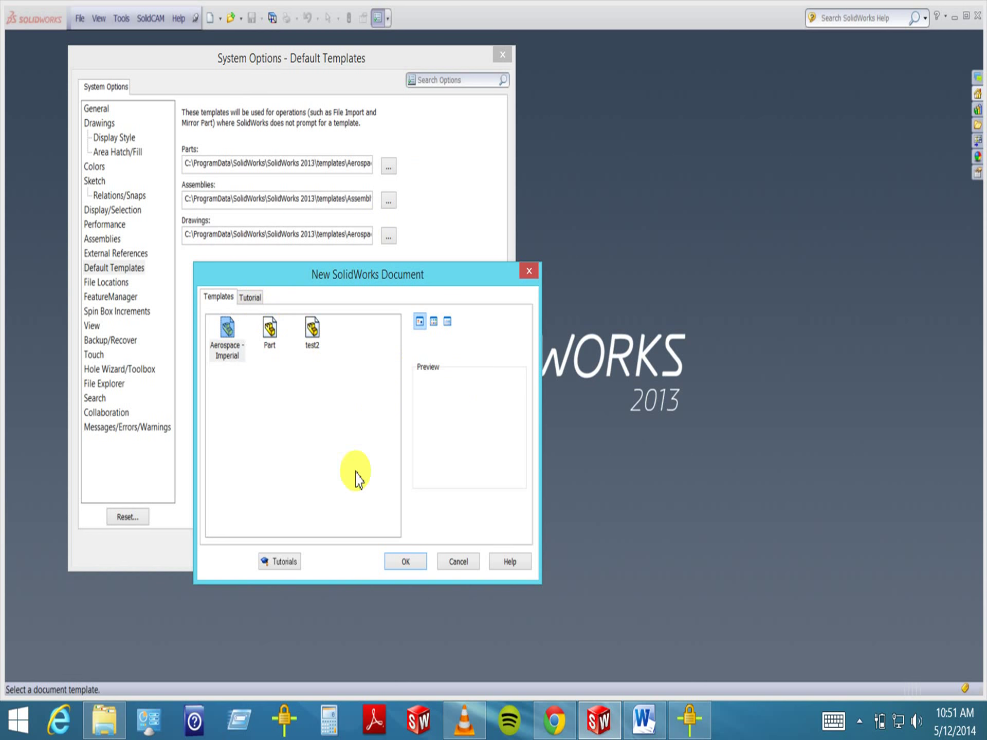
click(452, 563)
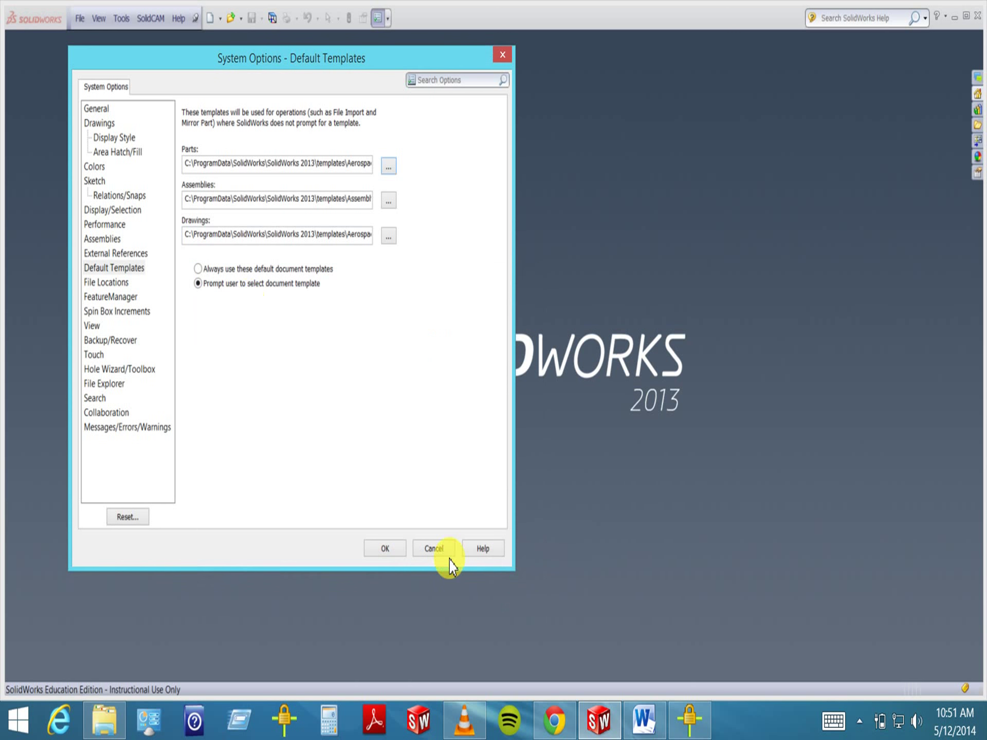
Inspect the end of the default parts template path and the document template folder locations, and cancel the system options
click(344, 163)
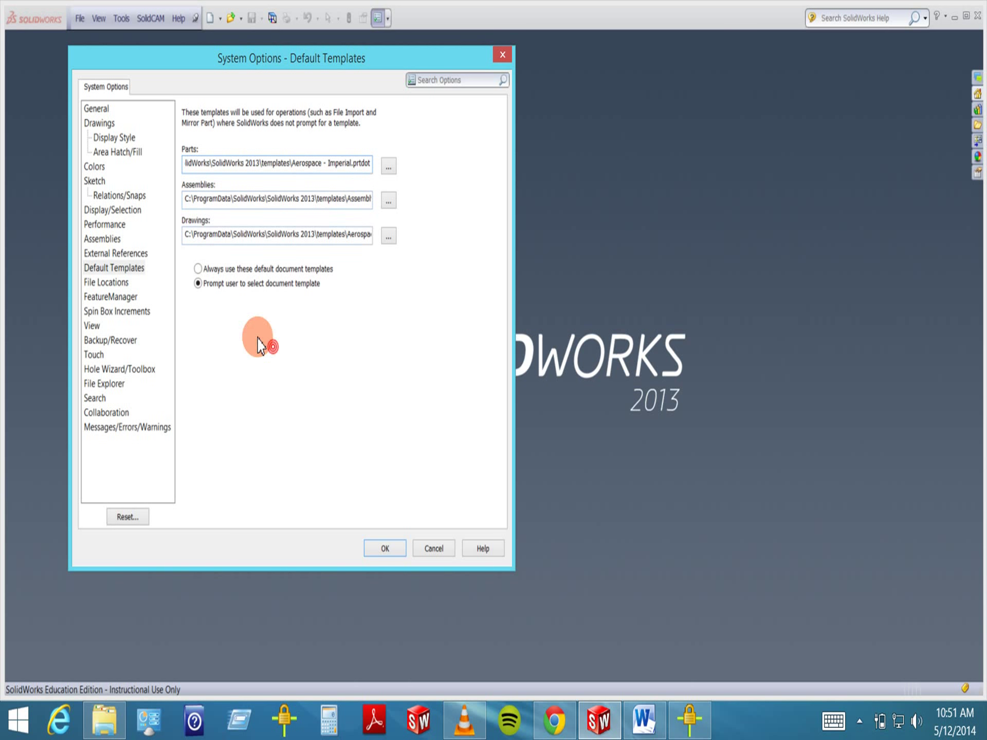
click(110, 282)
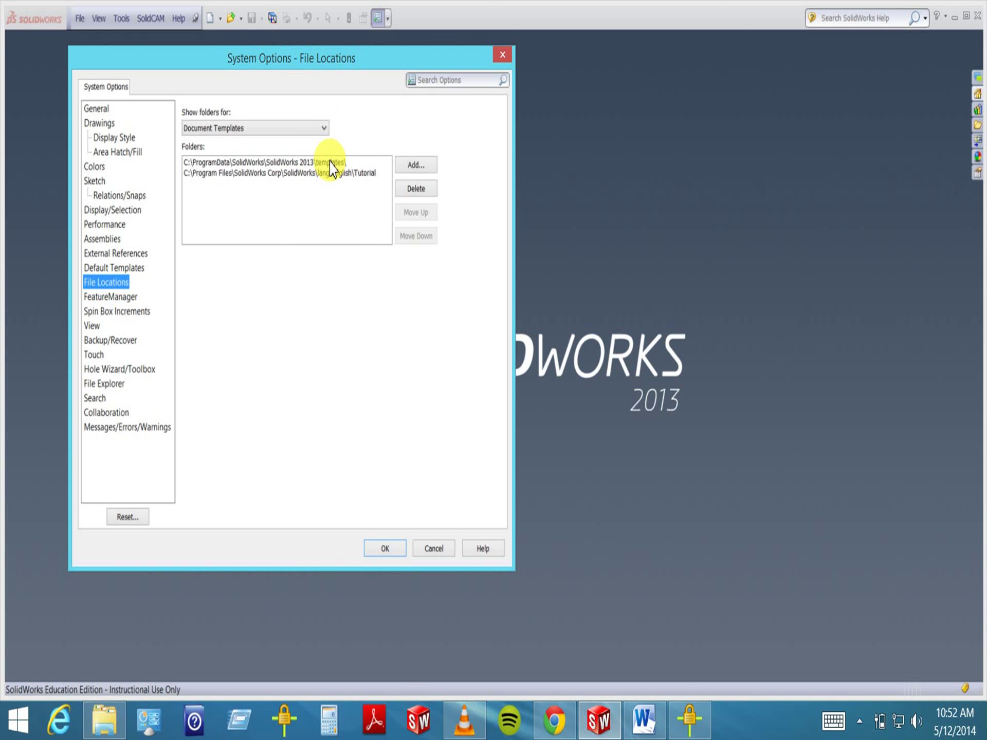
click(434, 548)
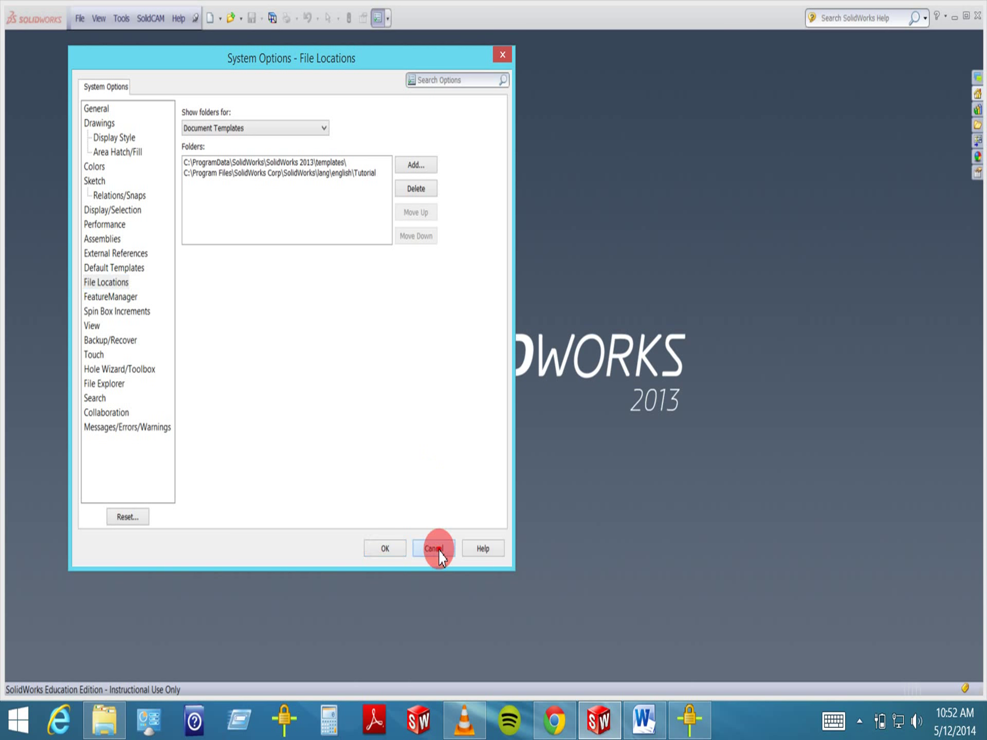
Create a new part from the test2 template
click(81, 20)
click(89, 41)
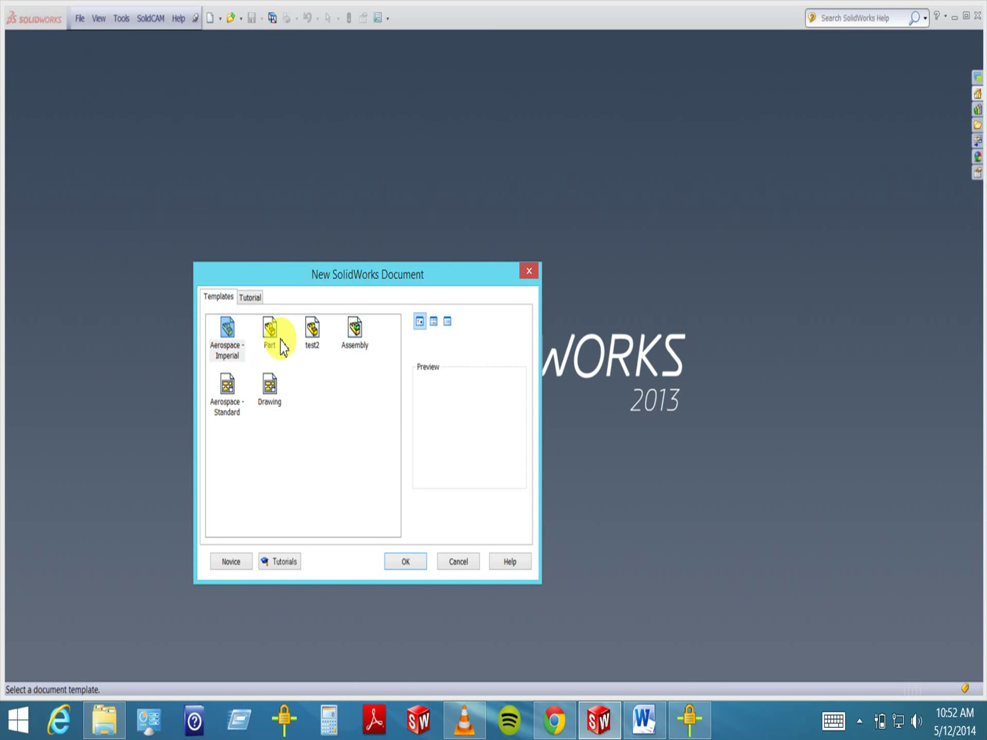
click(316, 336)
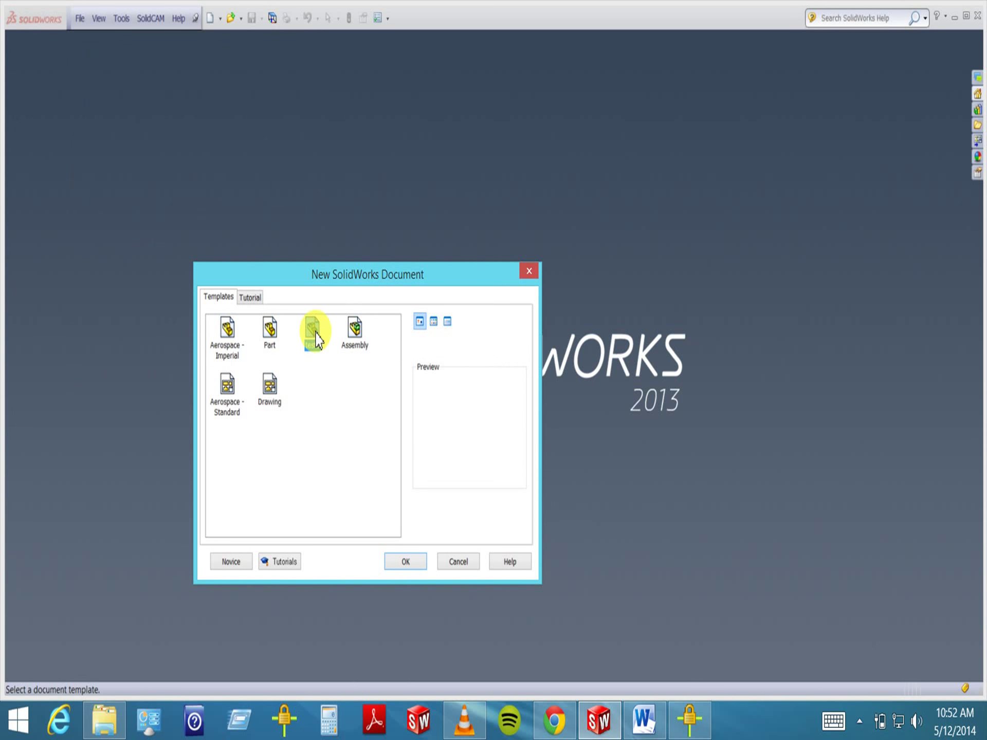
drag(321, 281, 311, 131)
click(306, 203)
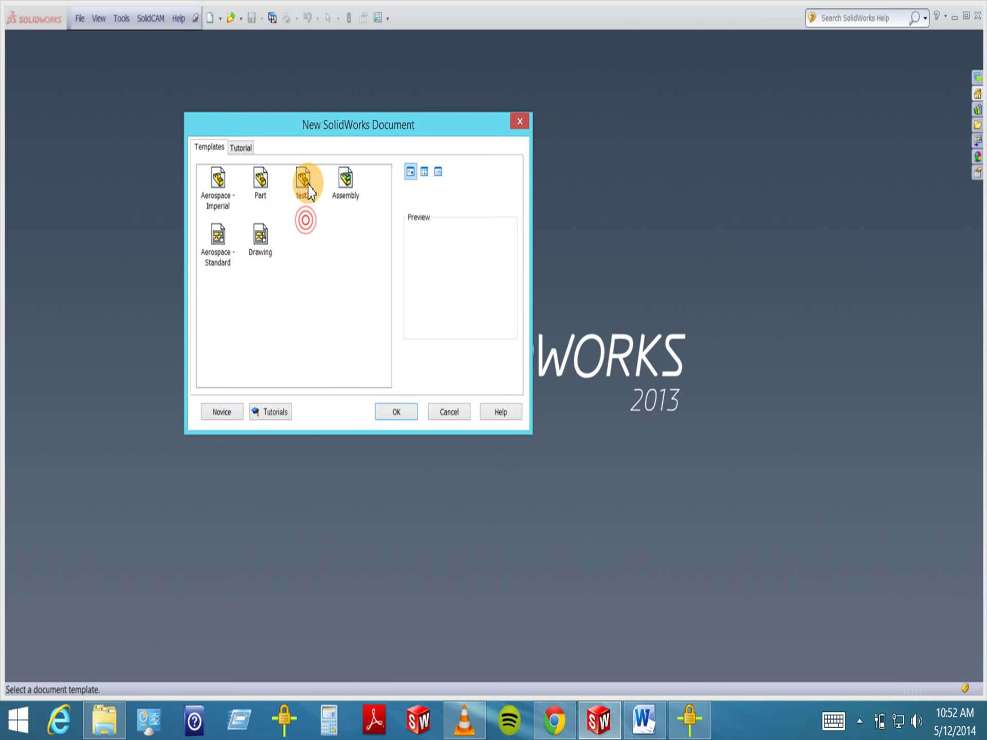
double_click(304, 180)
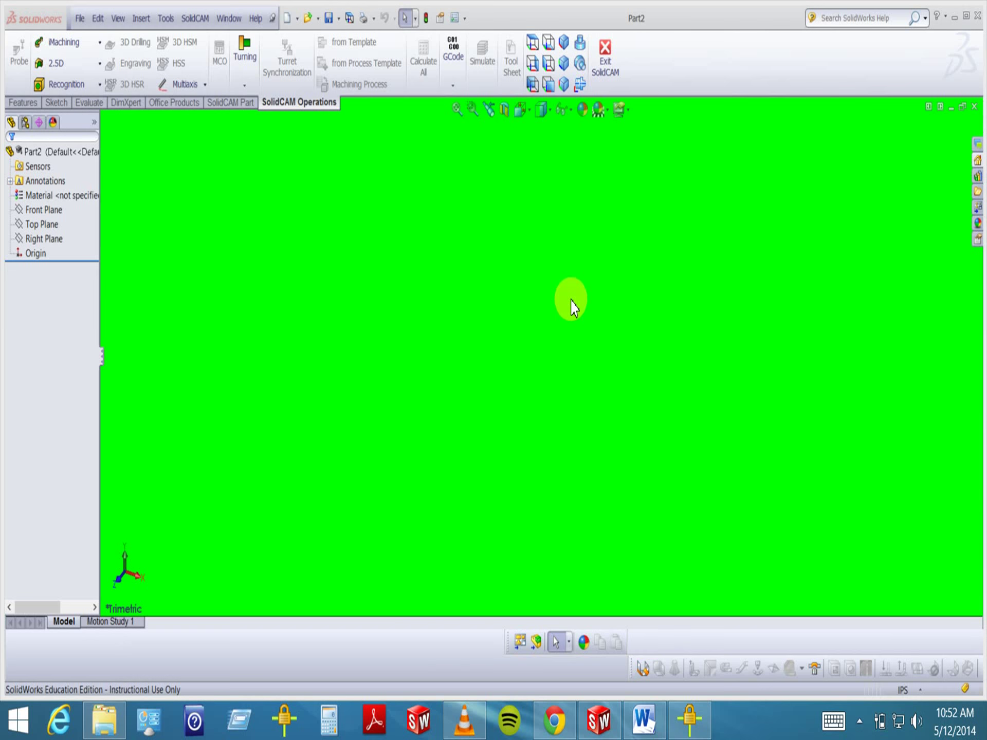
Switch to the 2519 Calendar document in Word and look up the template homework and its collection date
click(642, 720)
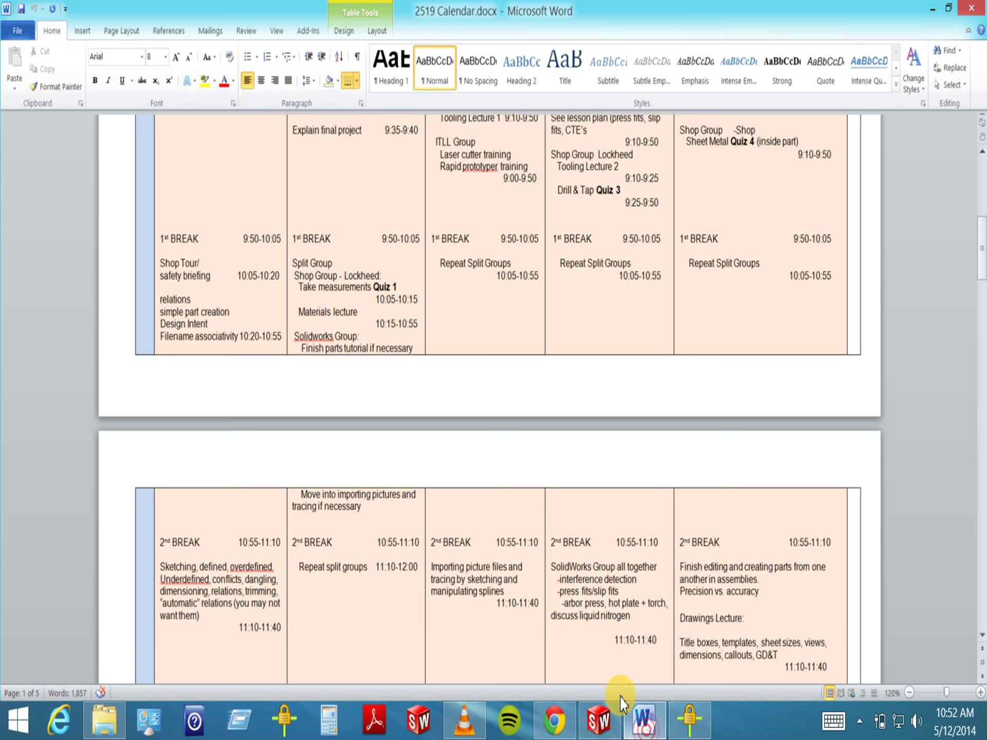
scroll(172, 463, down, 6)
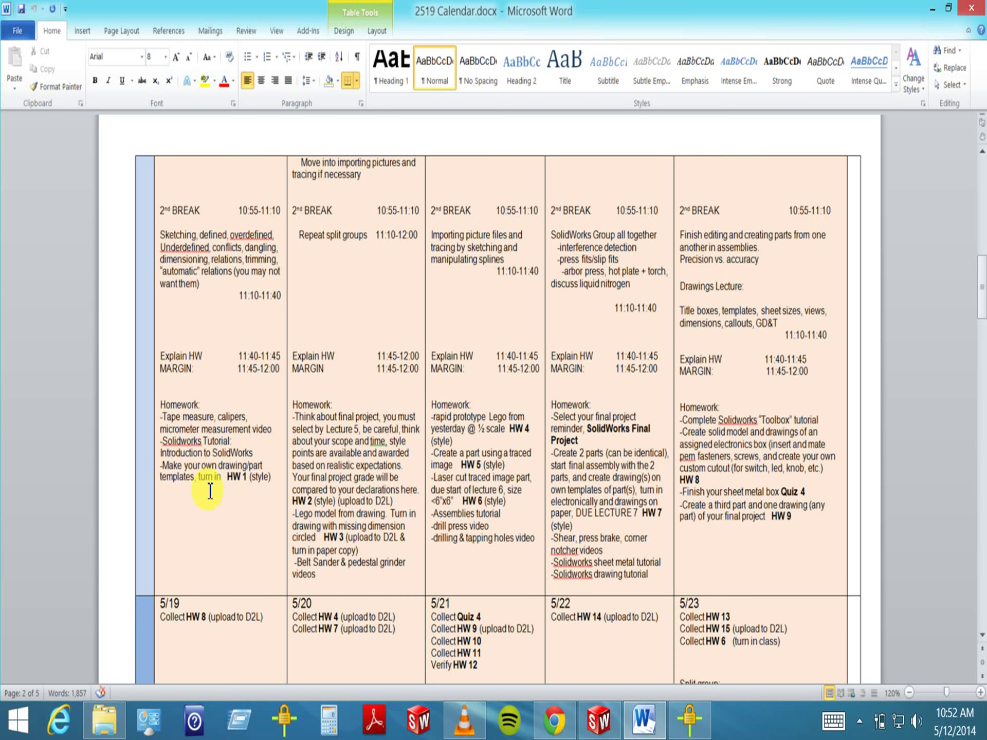
scroll(353, 480, up, 10)
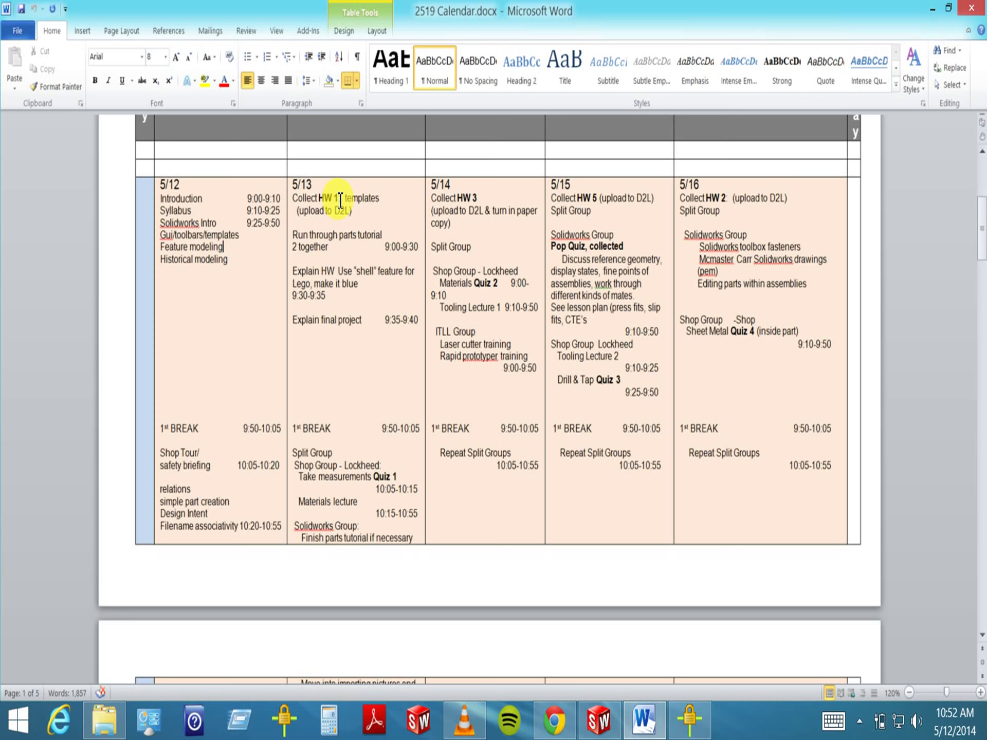
Switch to Chrome and view the Dropbox folders of the ASEN:2519001 Special Topics course in Desire2Learn
click(523, 586)
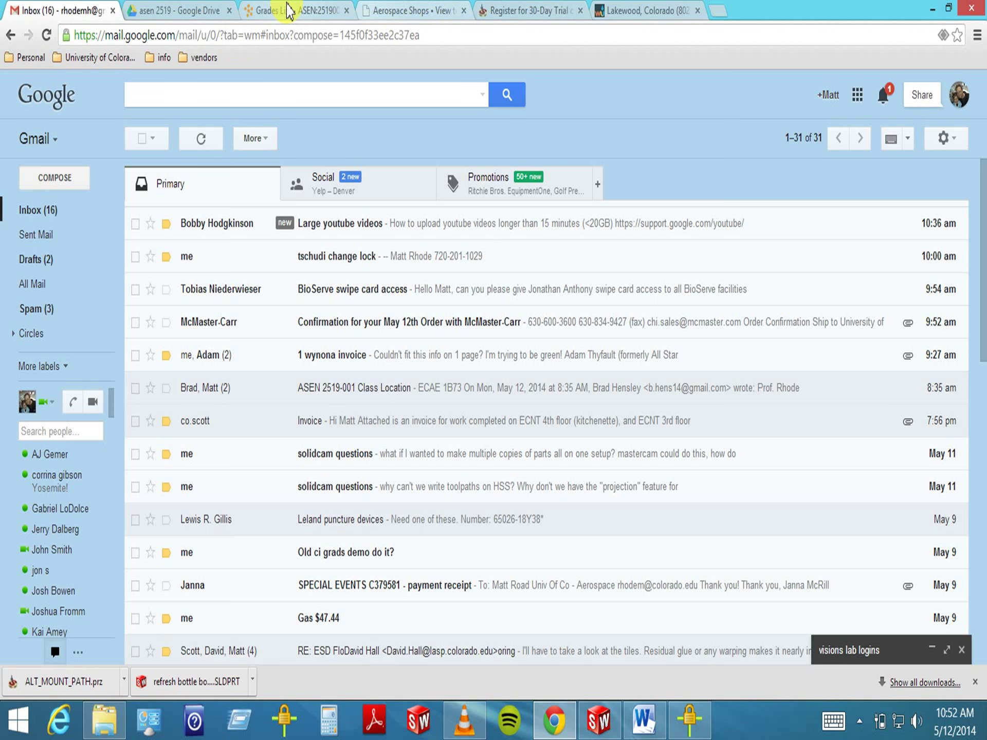
click(276, 11)
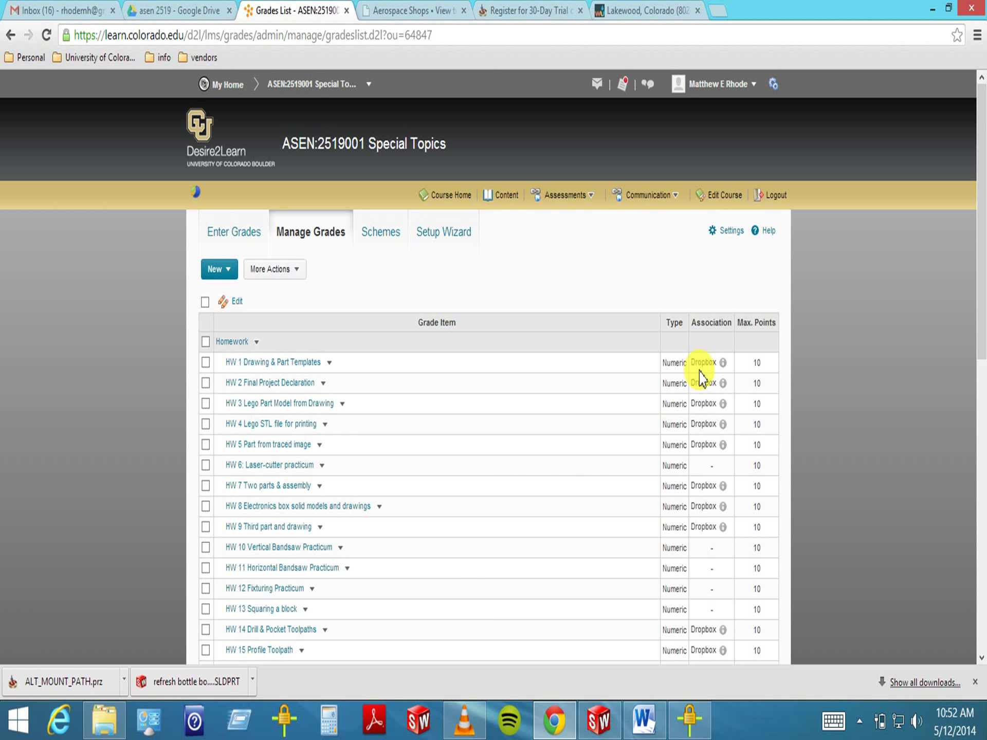
click(591, 194)
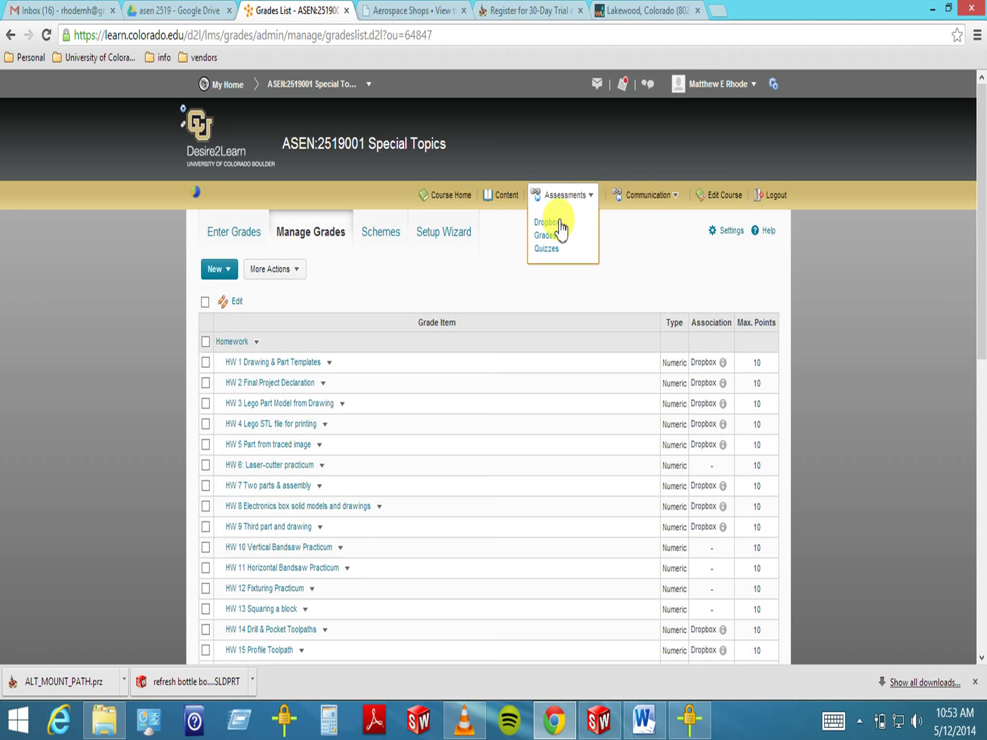
click(555, 225)
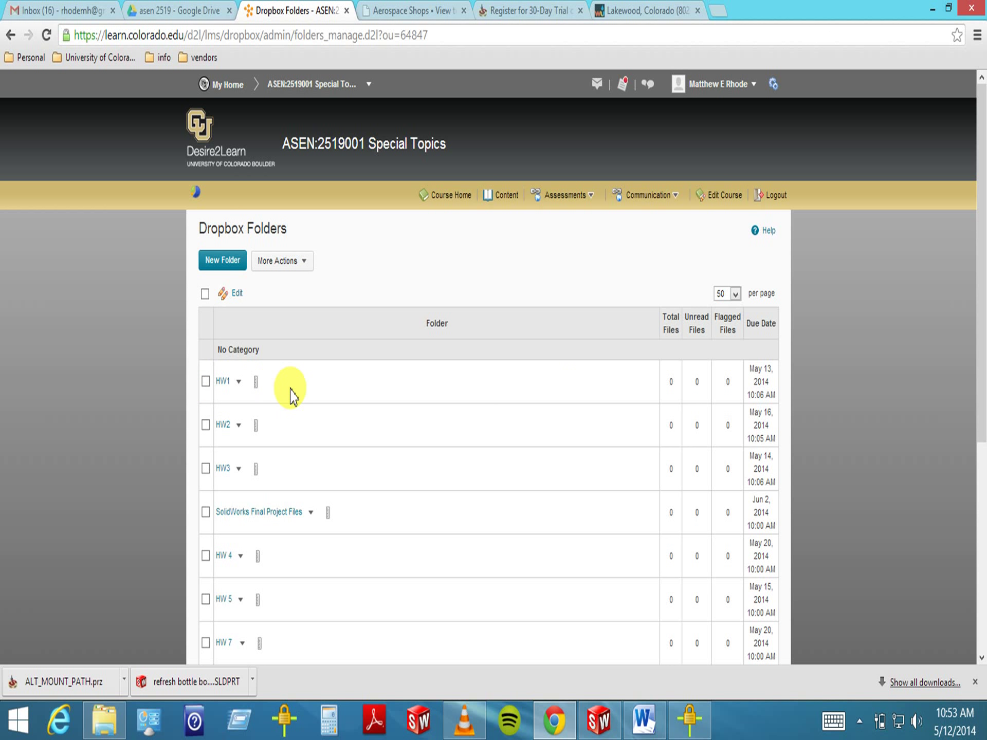
Minimize Chrome and Word to return to SolidWorks, and close the new part
click(74, 9)
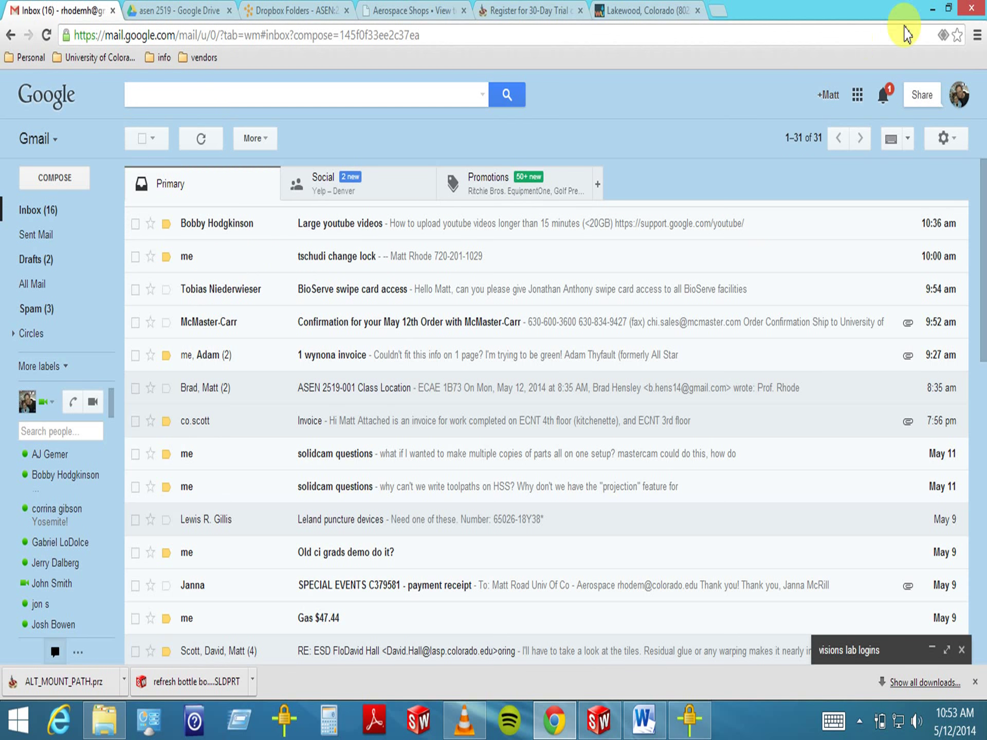
click(931, 10)
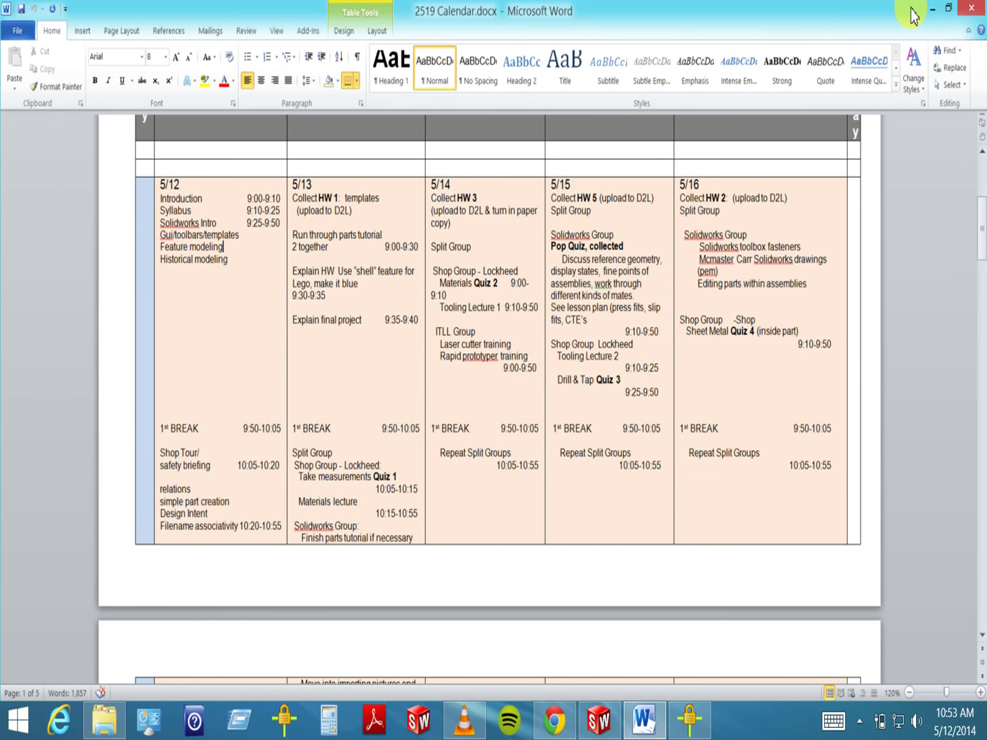
click(932, 9)
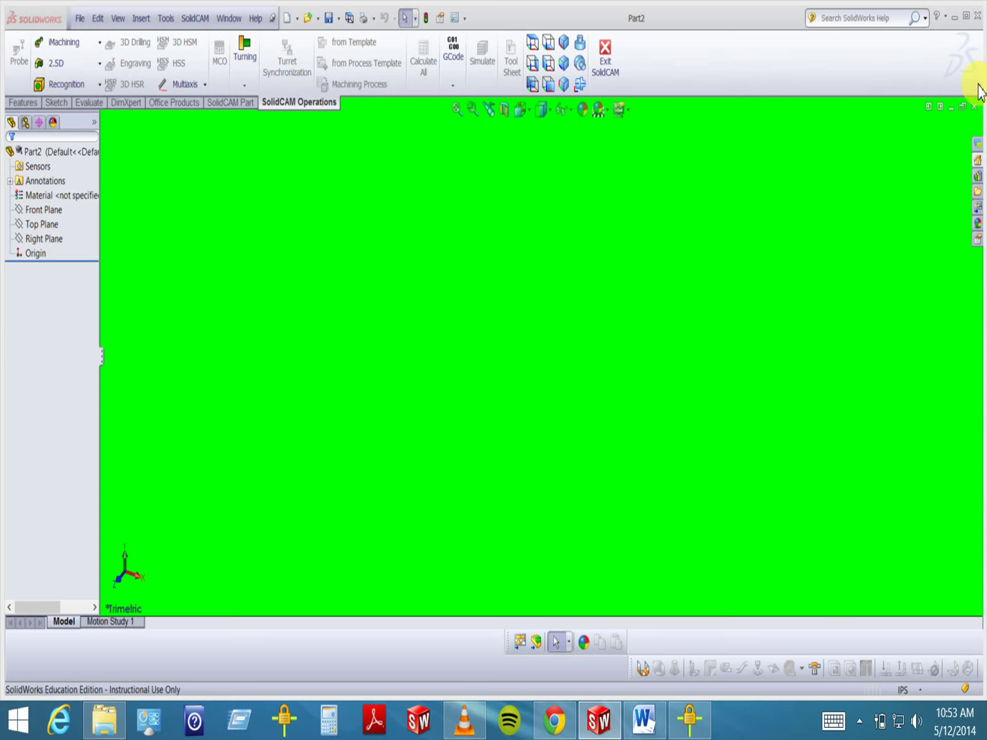
click(973, 106)
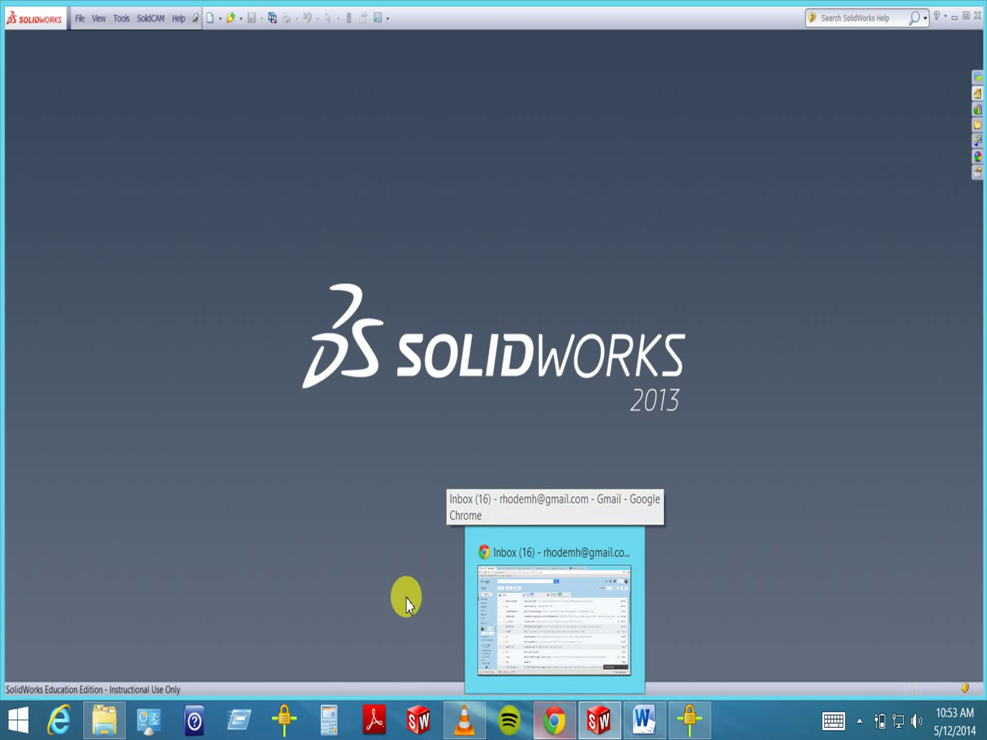
click(82, 18)
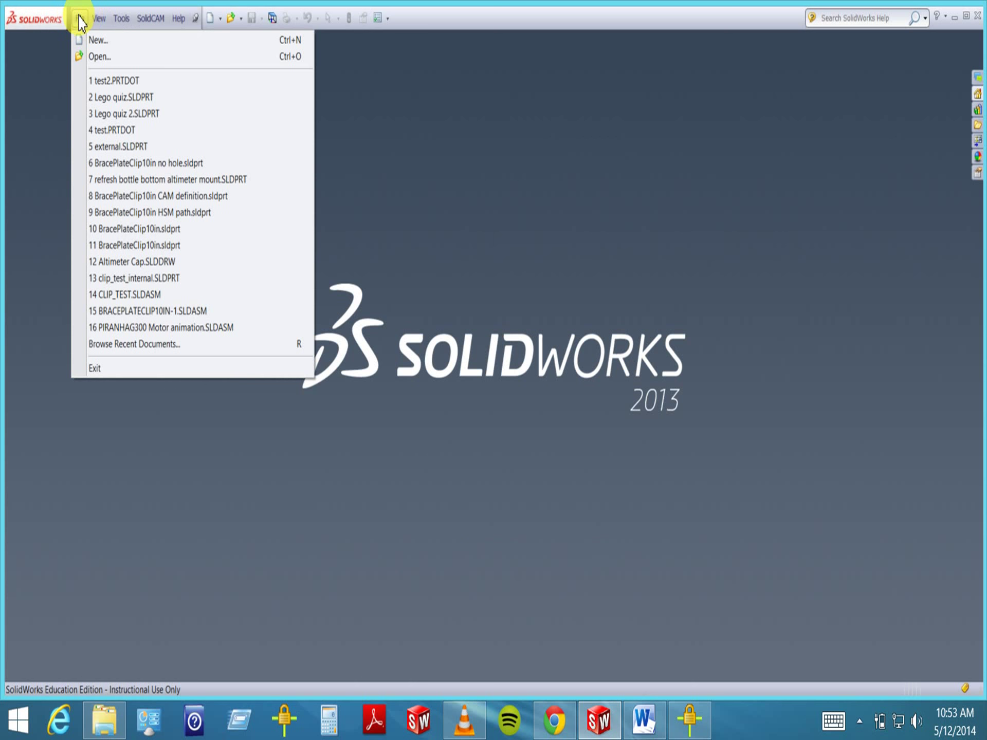
click(92, 58)
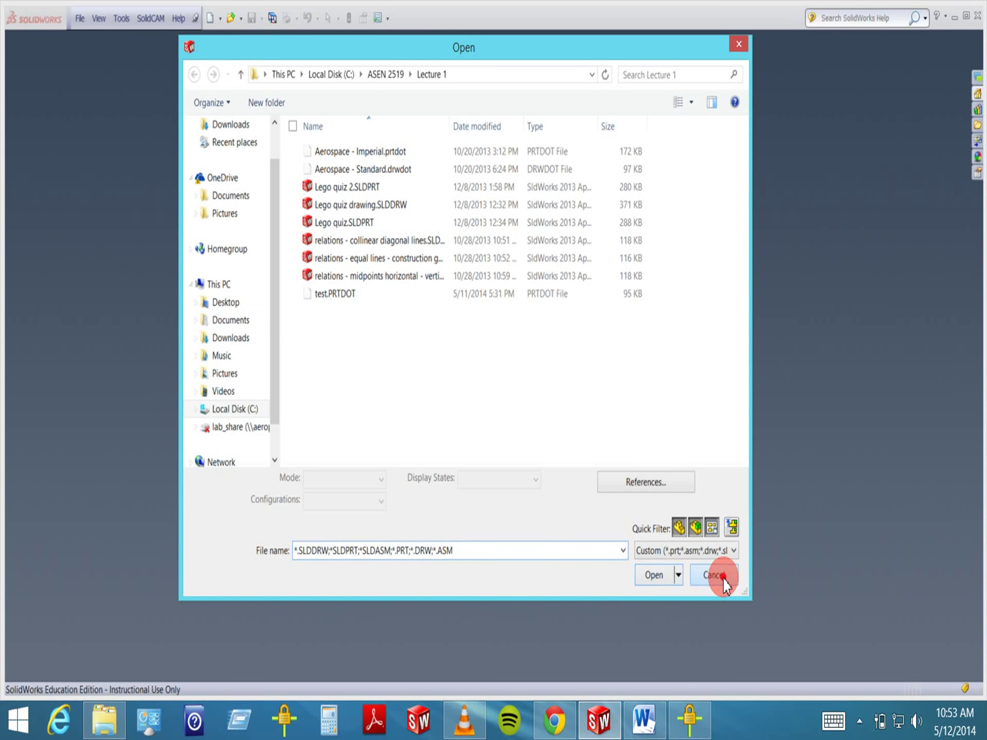
click(714, 575)
Create a new drawing from the Drawing template on an A (ANSI) Landscape sheet without inserting a model view
click(80, 18)
click(91, 40)
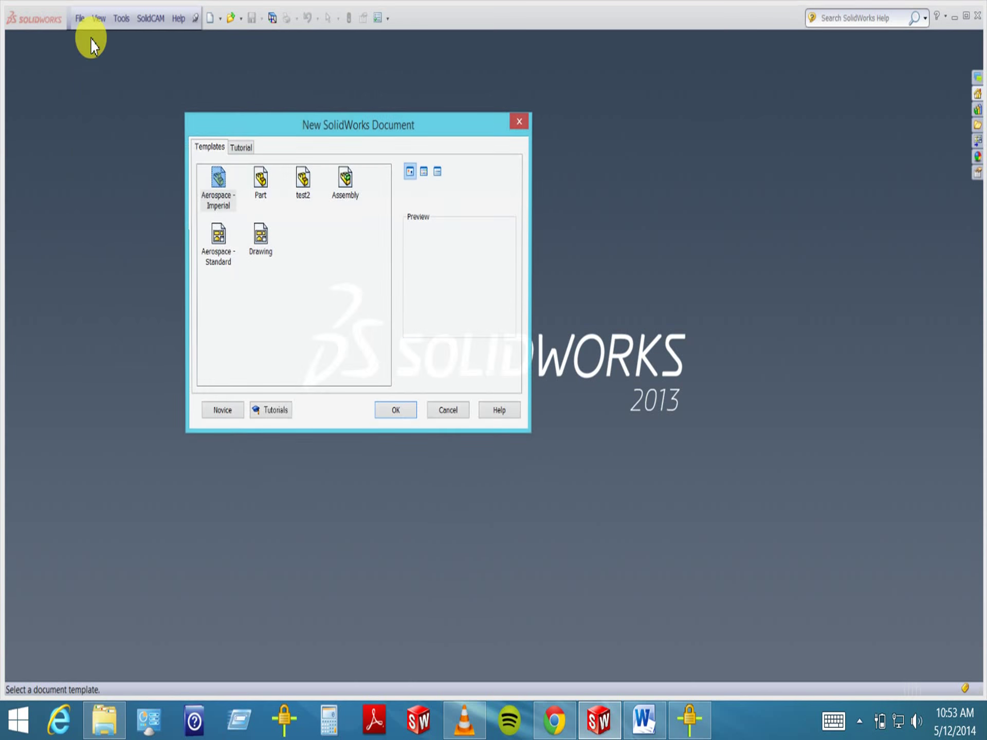
click(260, 241)
double_click(260, 241)
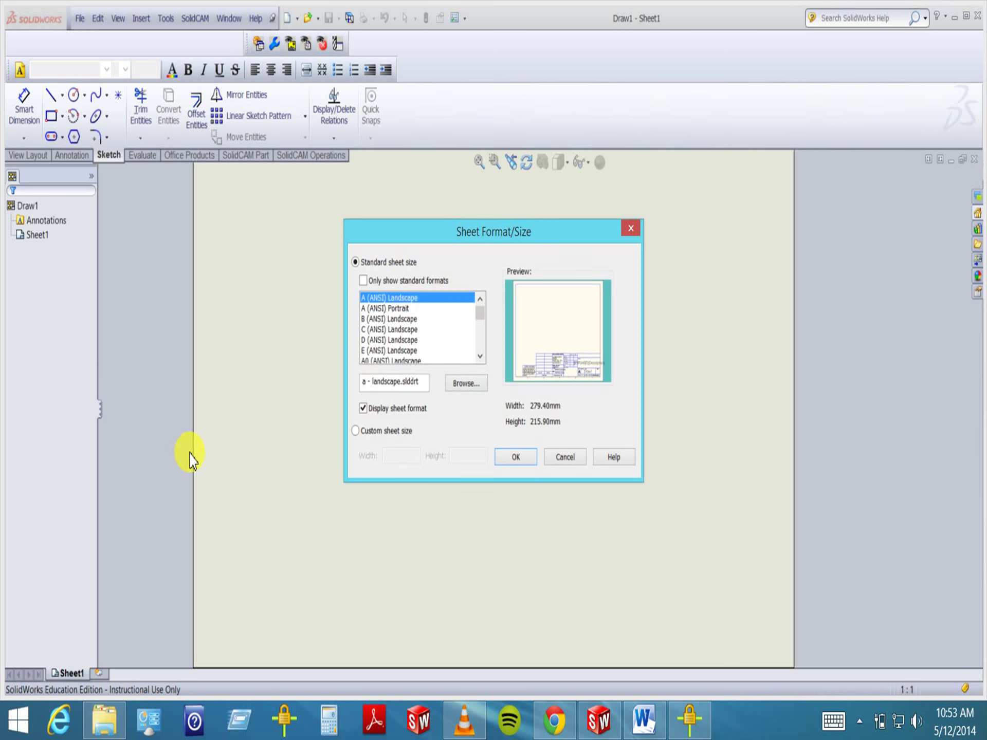
click(517, 458)
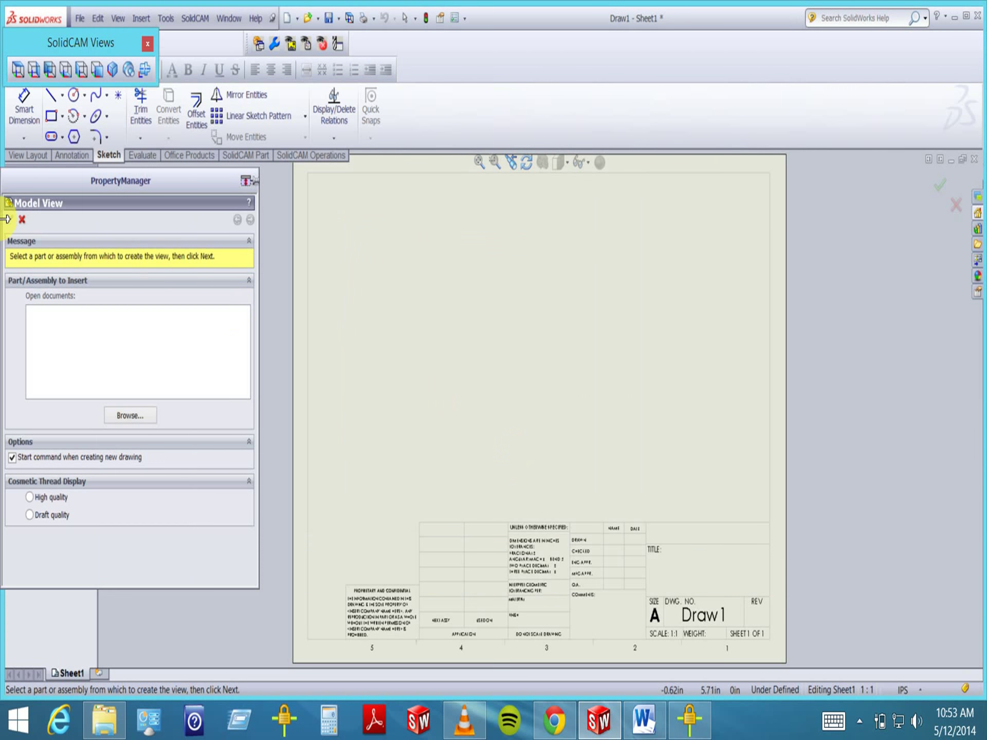
click(22, 220)
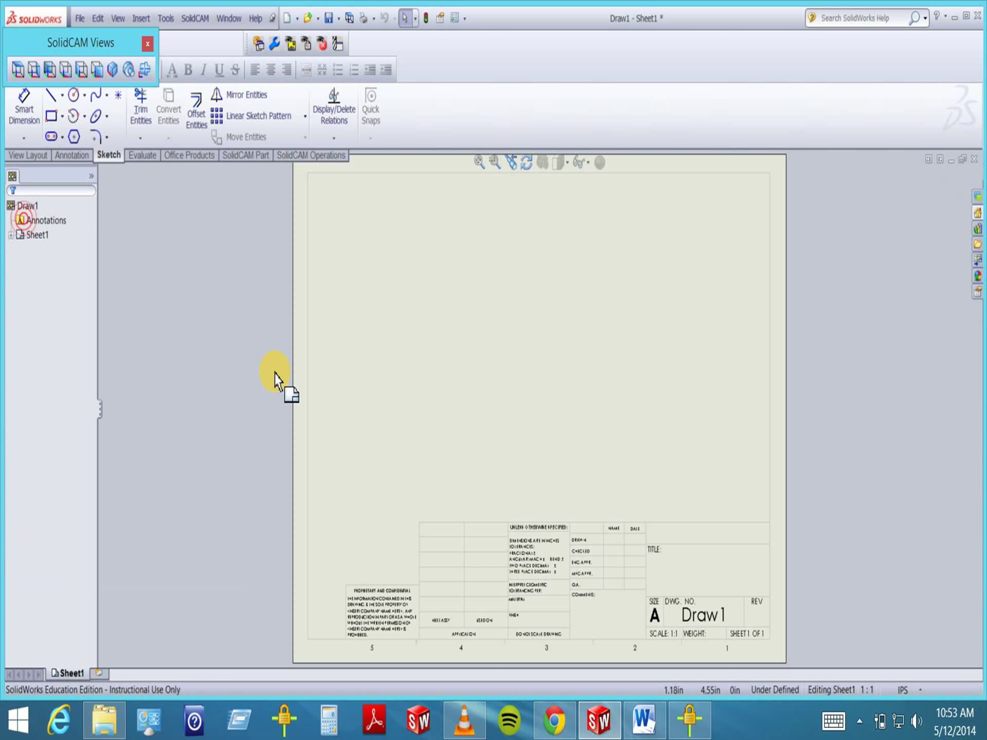
Examine the default title block of the ANSI A sheet up close, and close the drawing without saving
click(495, 162)
drag(272, 468, 890, 666)
scroll(684, 531, up, 3)
scroll(686, 529, down, 4)
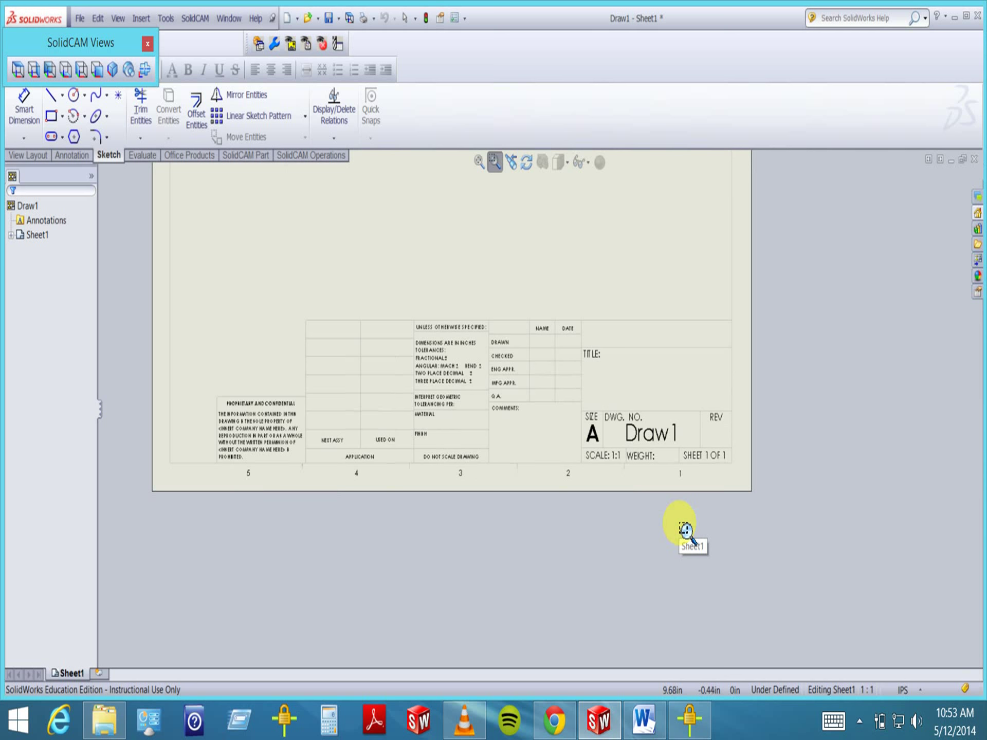
scroll(662, 514, up, 2)
drag(141, 249, 724, 480)
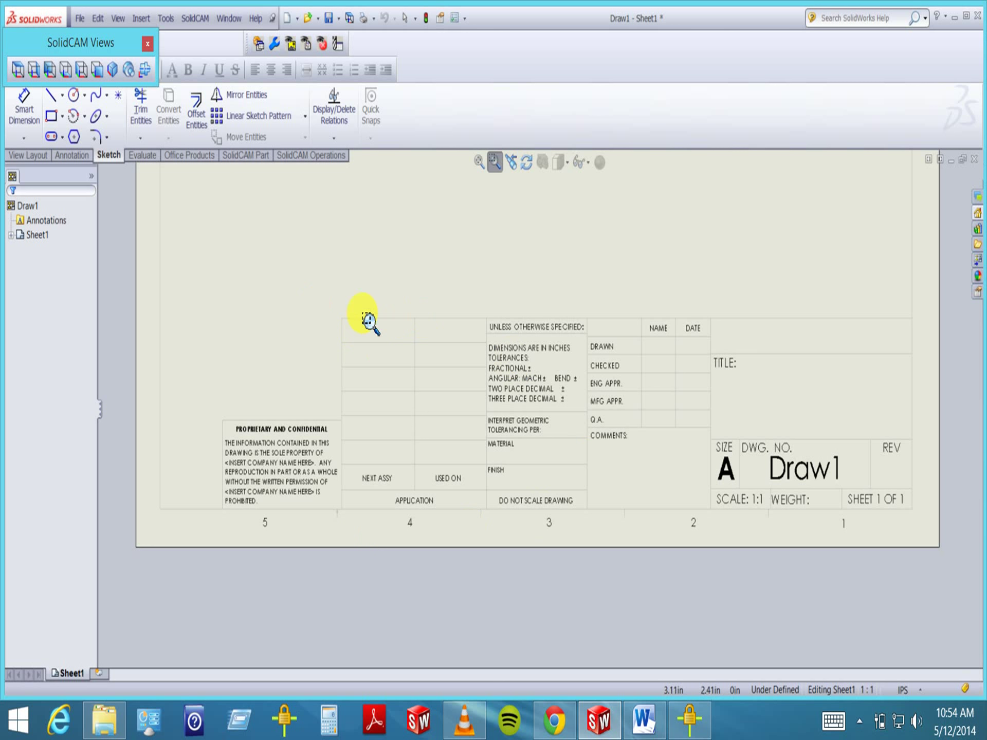
scroll(566, 312, up, 5)
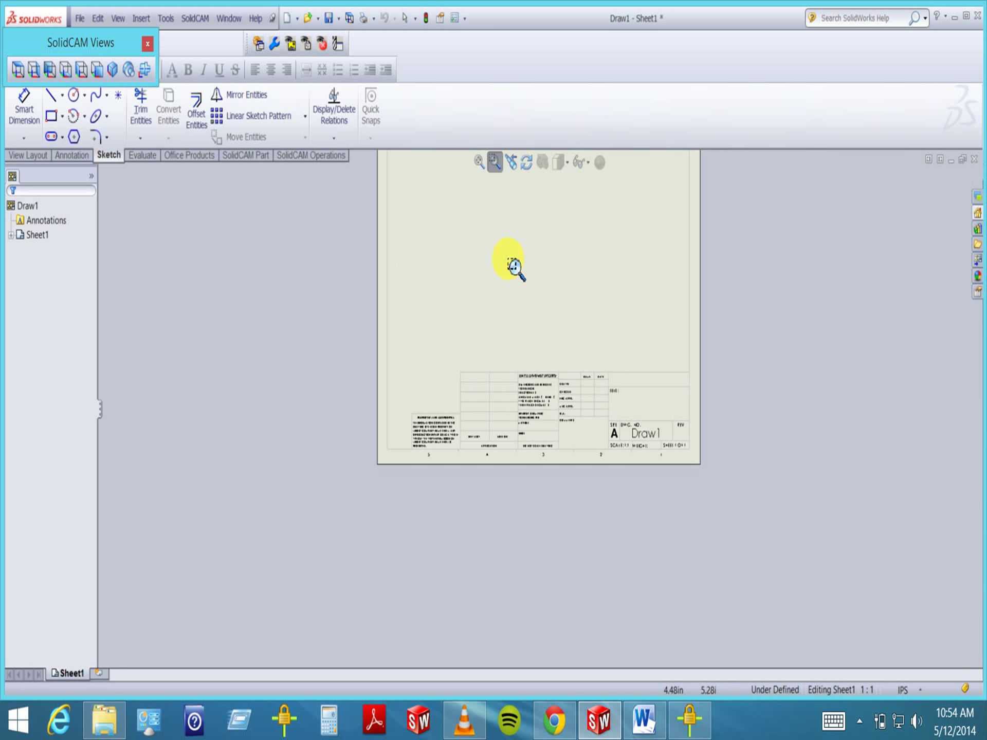
scroll(560, 440, up, 1)
scroll(560, 435, down, 4)
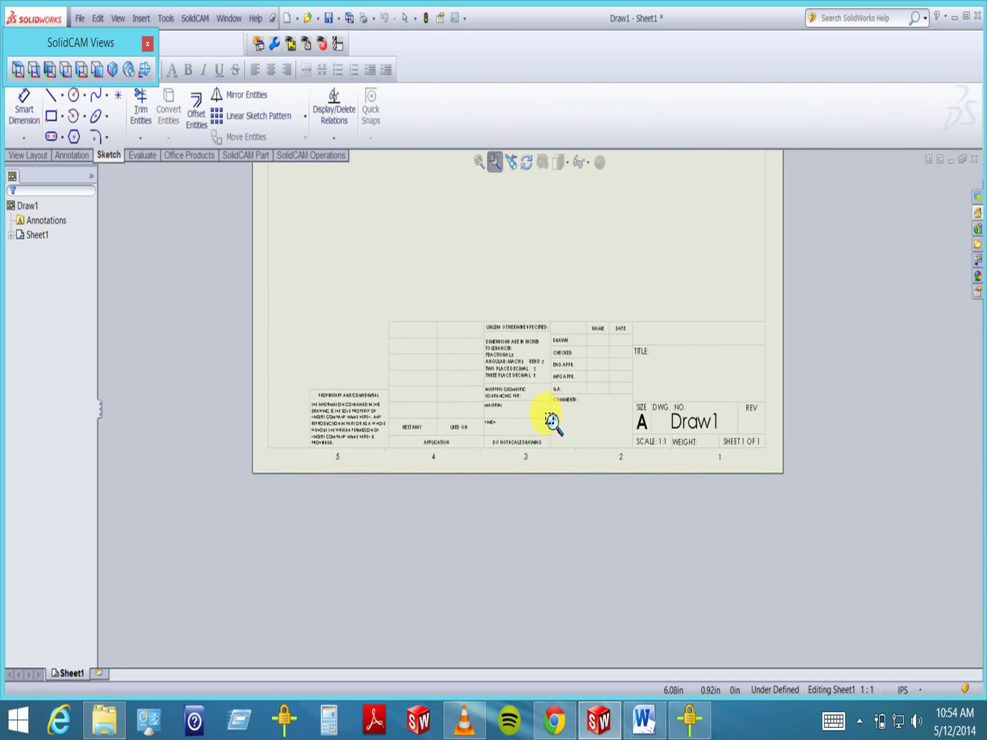
scroll(551, 422, down, 2)
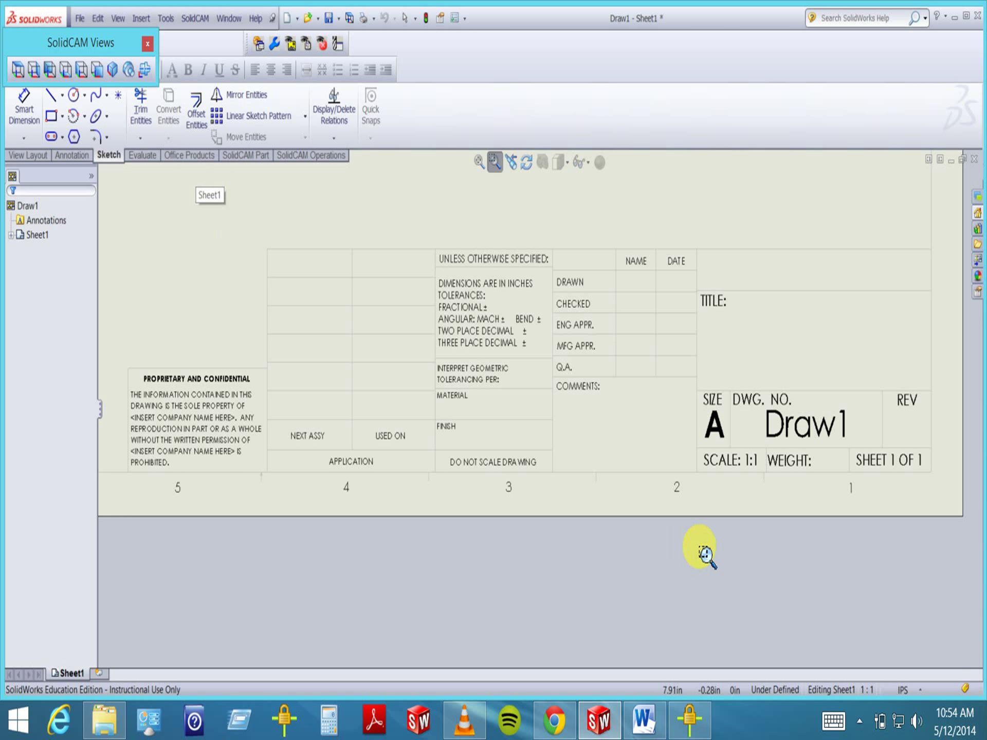
key(f)
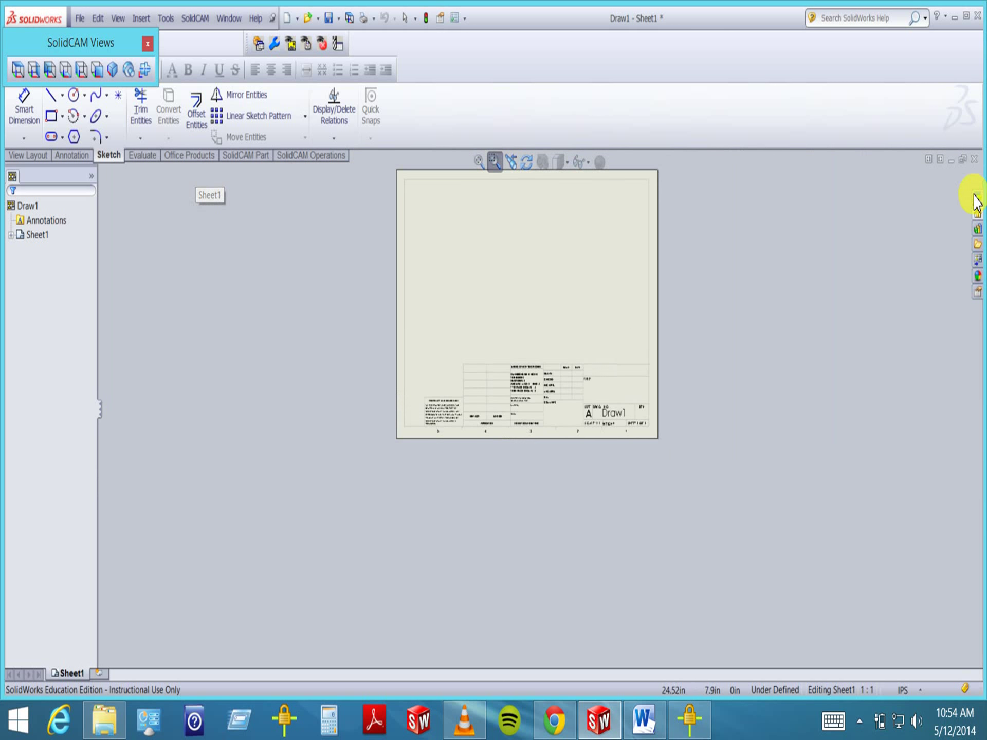
click(974, 159)
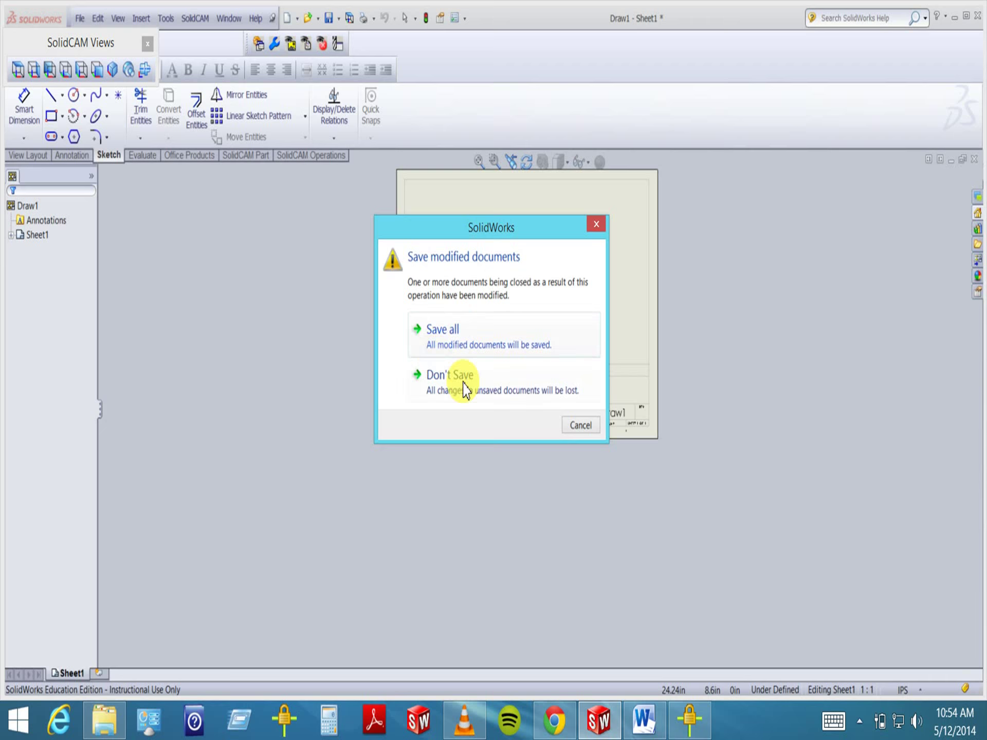
click(464, 384)
click(81, 20)
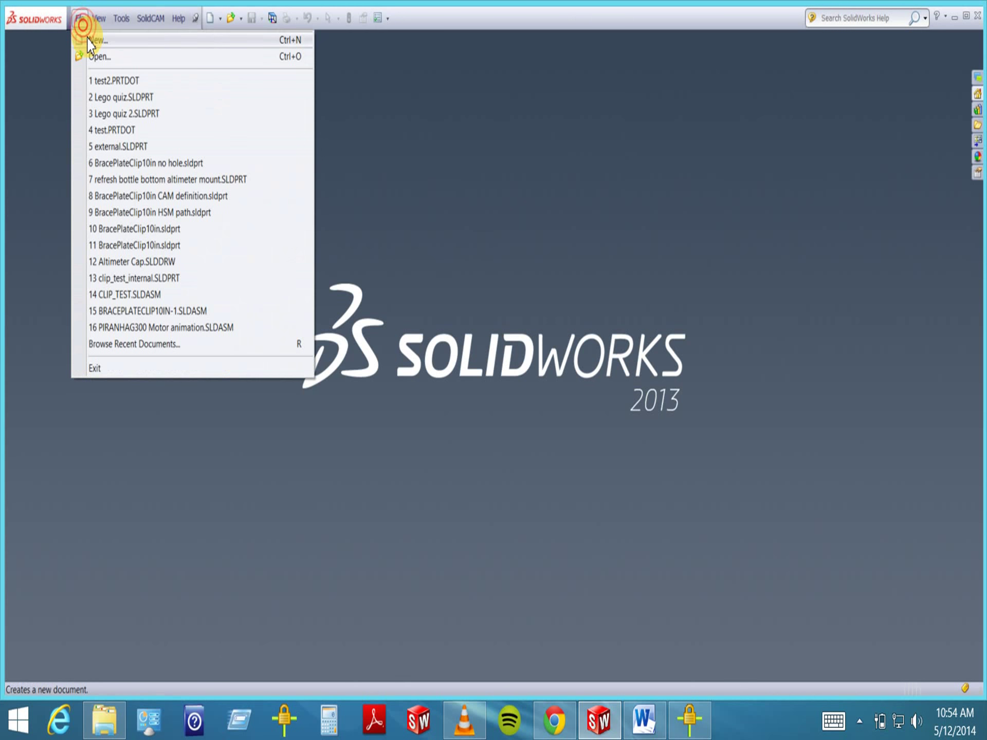
click(92, 58)
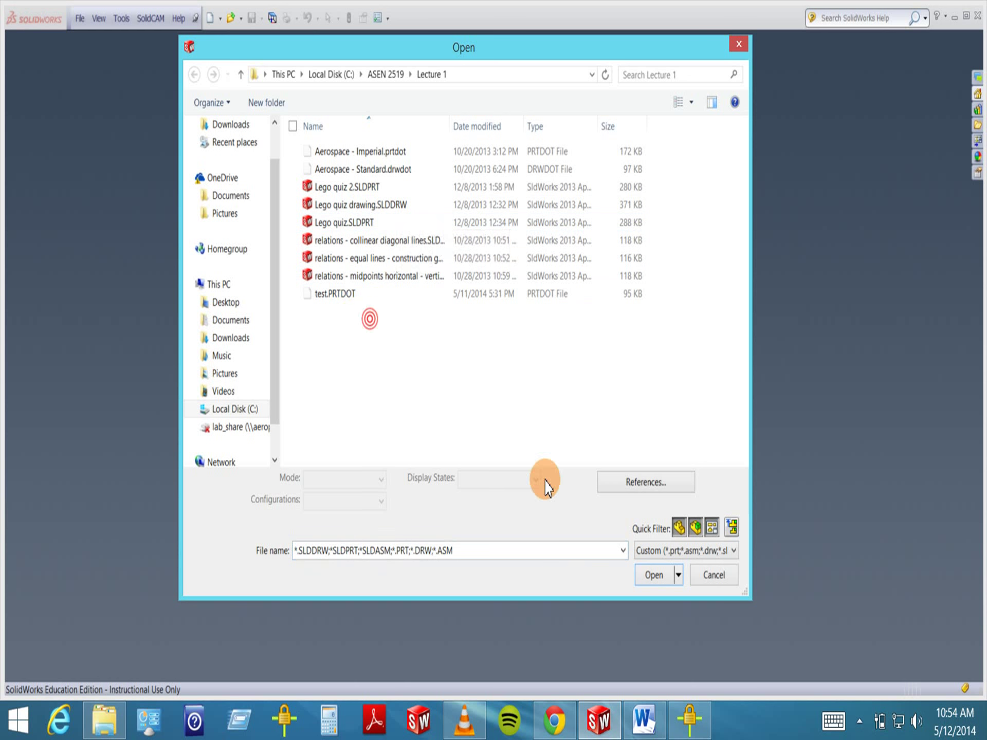
click(709, 576)
Create a new drawing from the Aerospace - Standard template with a custom 279.40 by 215.90 mm sheet, without inserting a model view
click(79, 20)
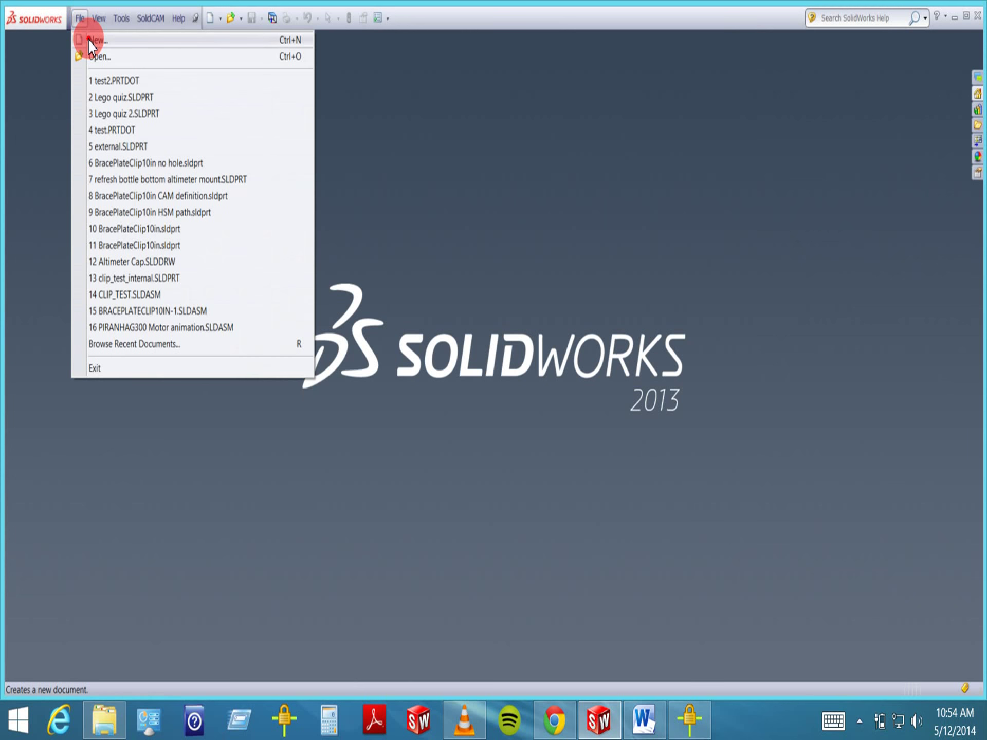
click(90, 38)
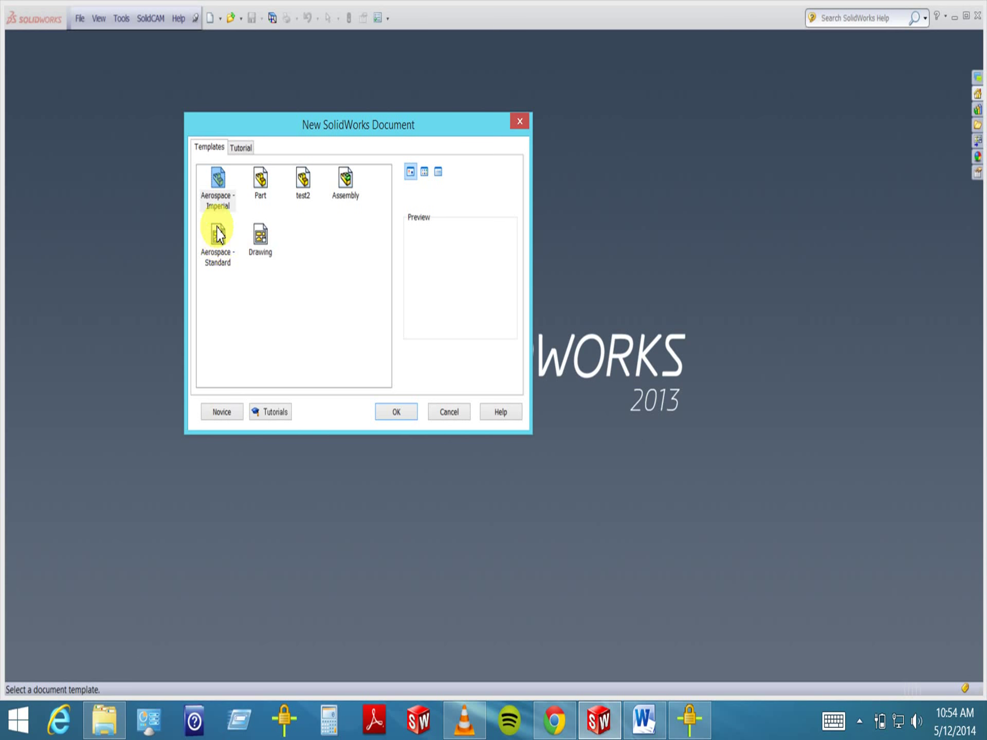
click(218, 246)
double_click(218, 245)
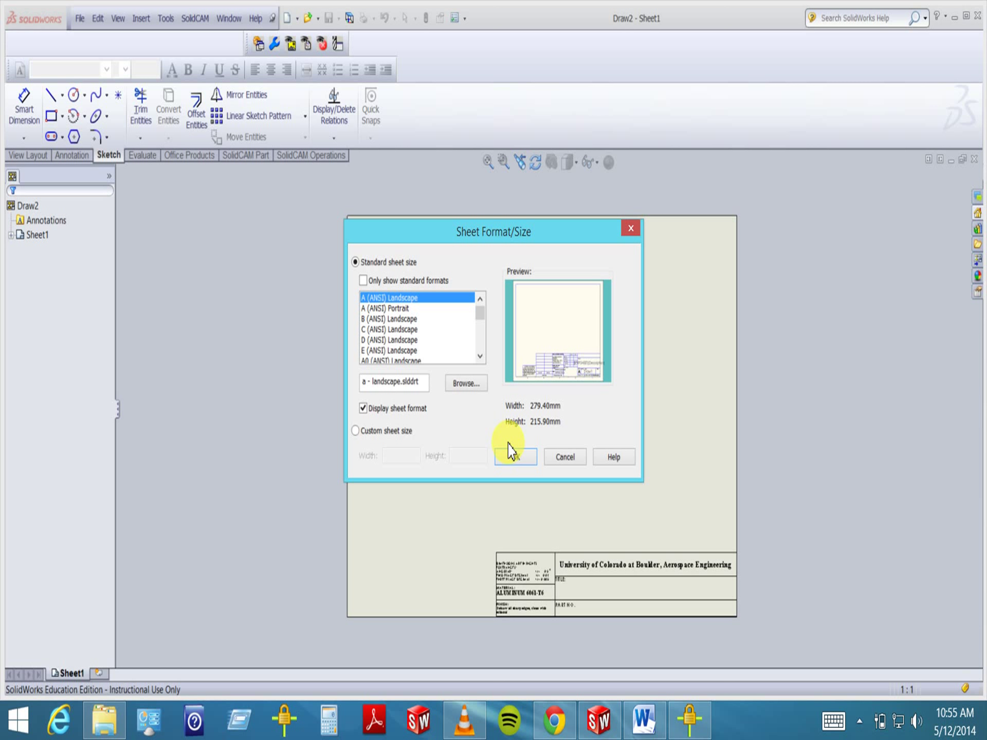
click(355, 431)
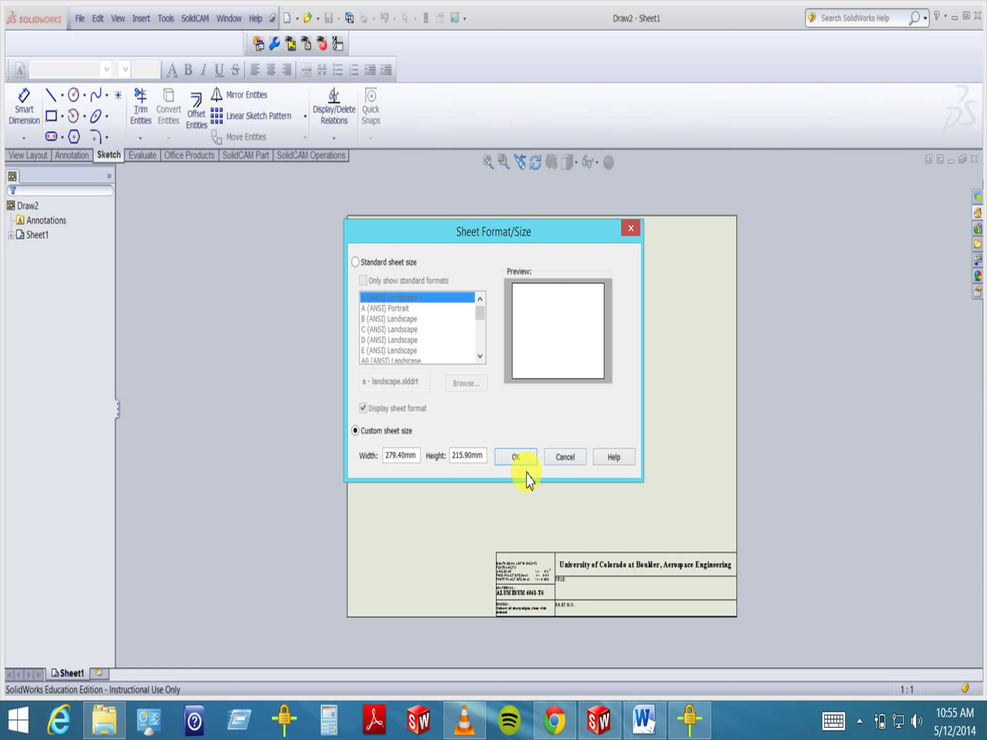
click(516, 458)
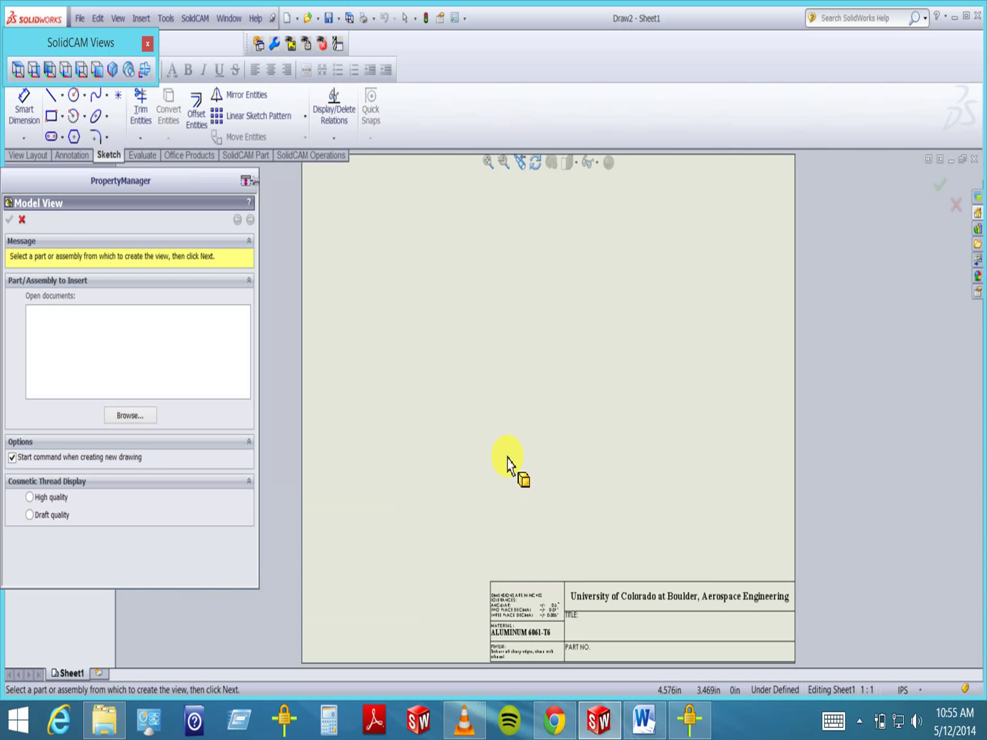
click(23, 220)
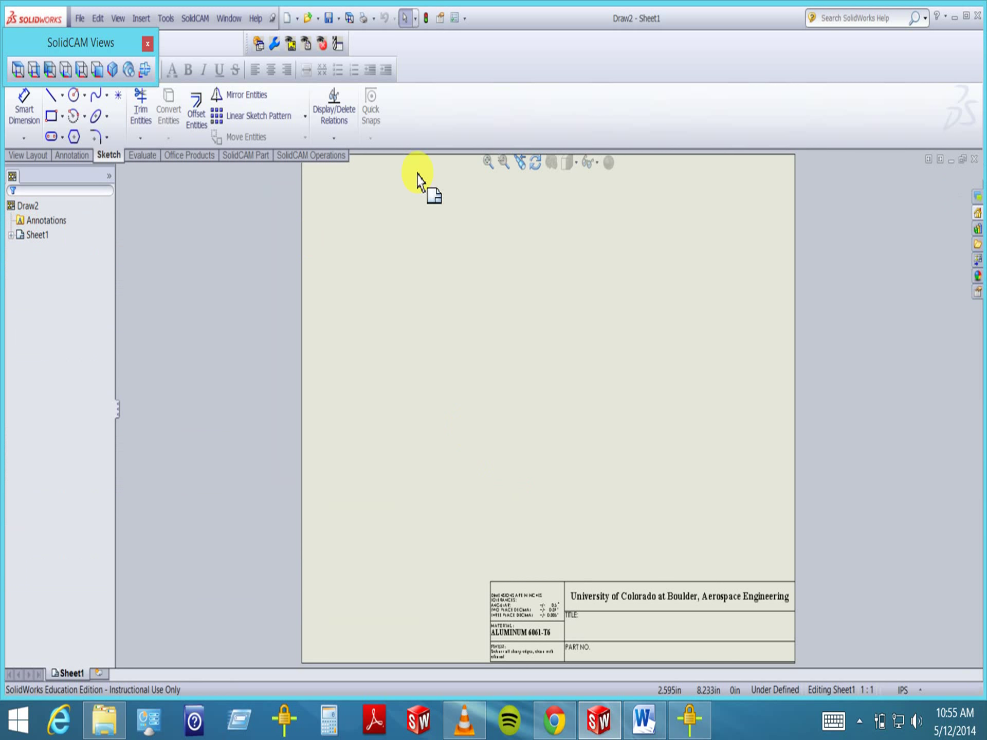
Examine the tolerances, material, finish, title and part number fields in the Aerospace title block, and close the drawing
click(504, 164)
drag(432, 505, 840, 672)
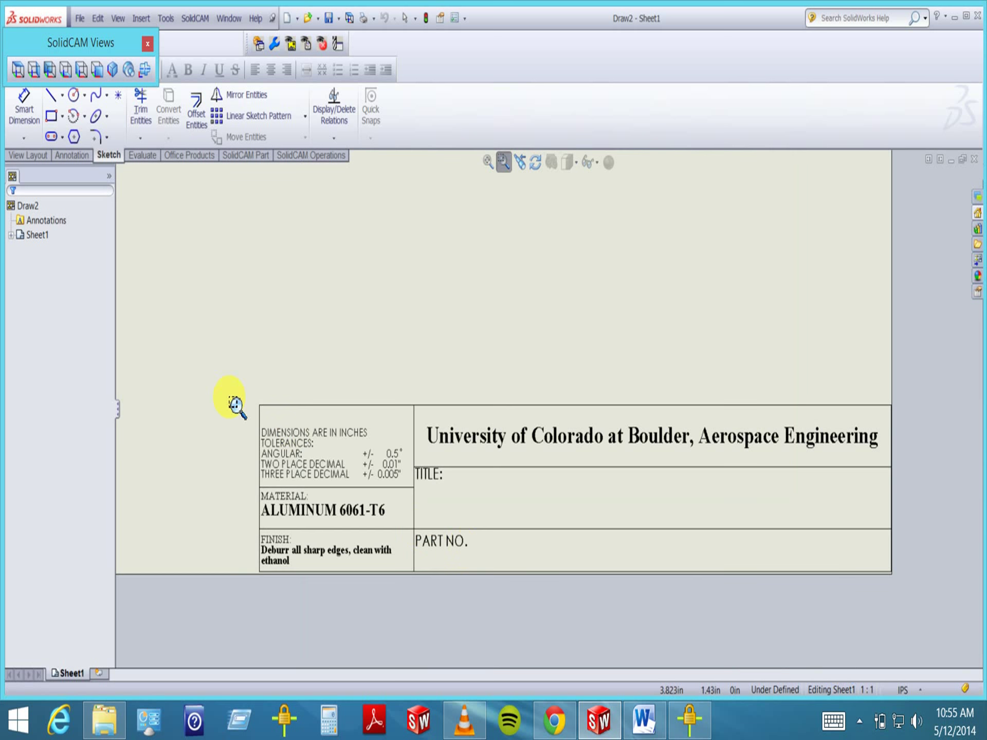
drag(208, 383, 947, 606)
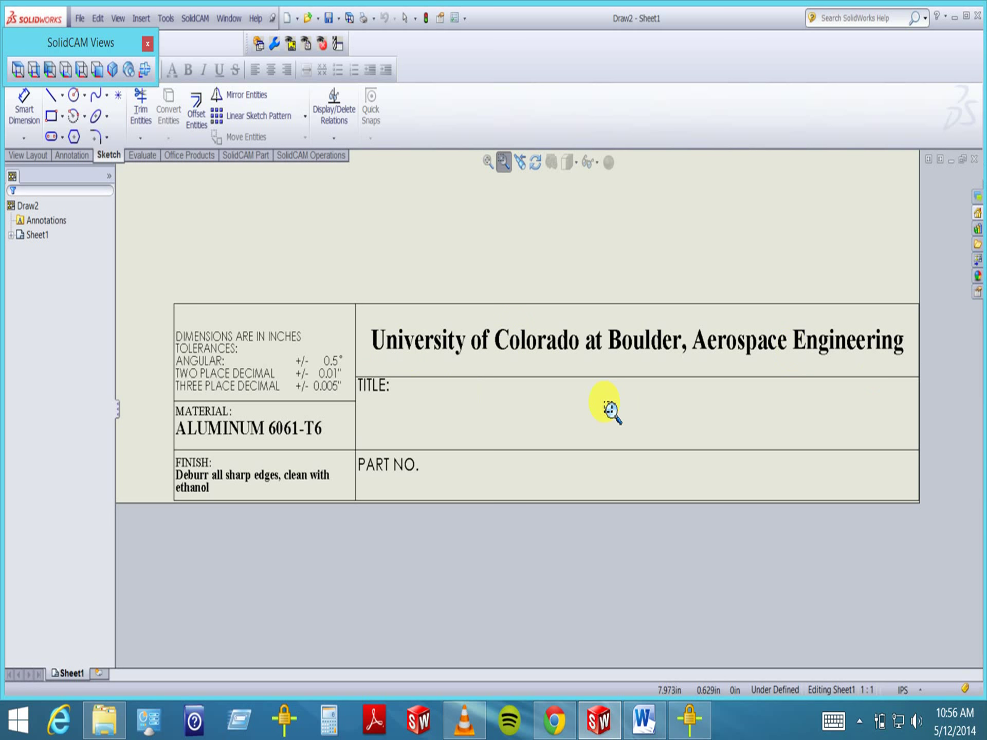
key(z)
click(976, 161)
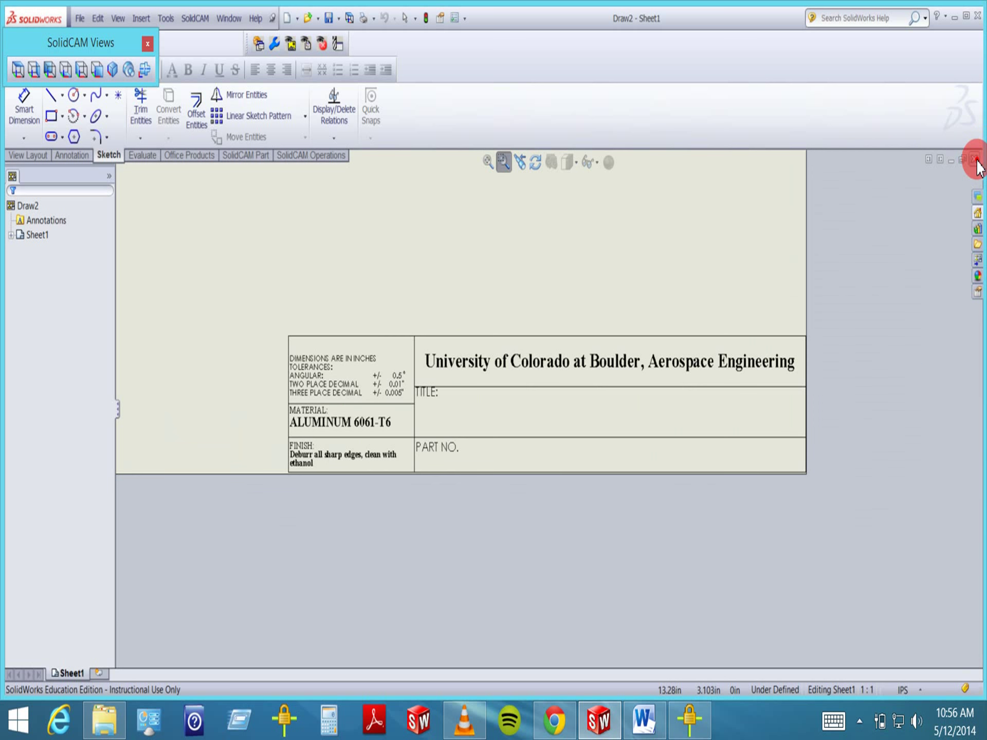
click(80, 19)
click(94, 57)
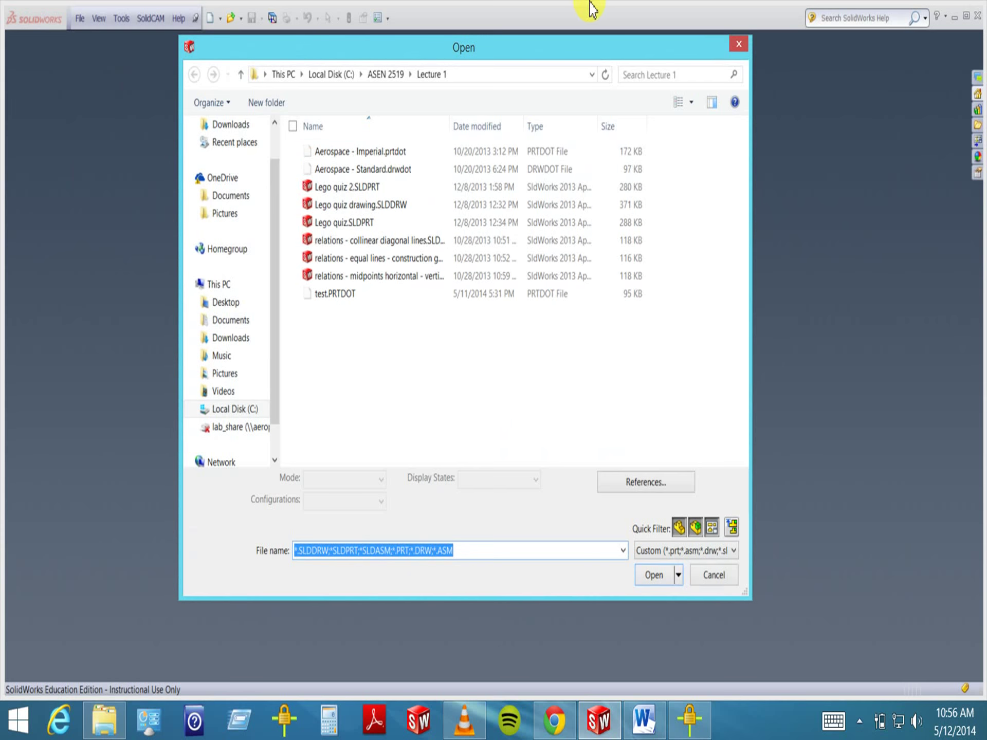
click(739, 45)
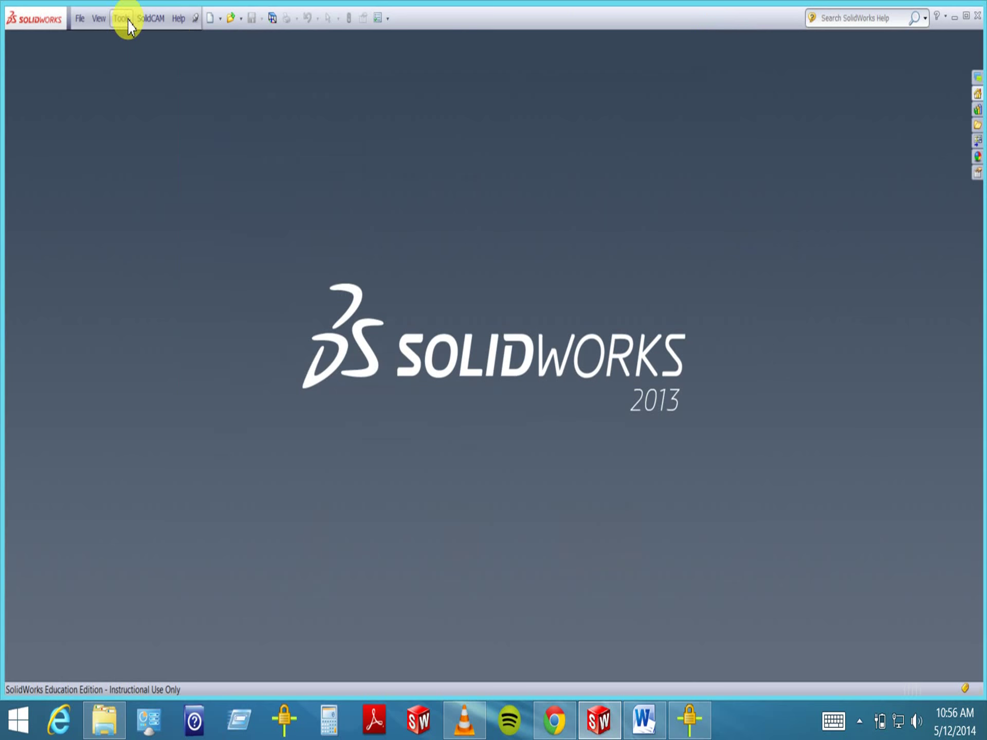
Create a drawing from the Drawing template with a custom 279.40 by 215.90 mm sheet, skip the model view, and close the drawing
click(80, 18)
click(90, 35)
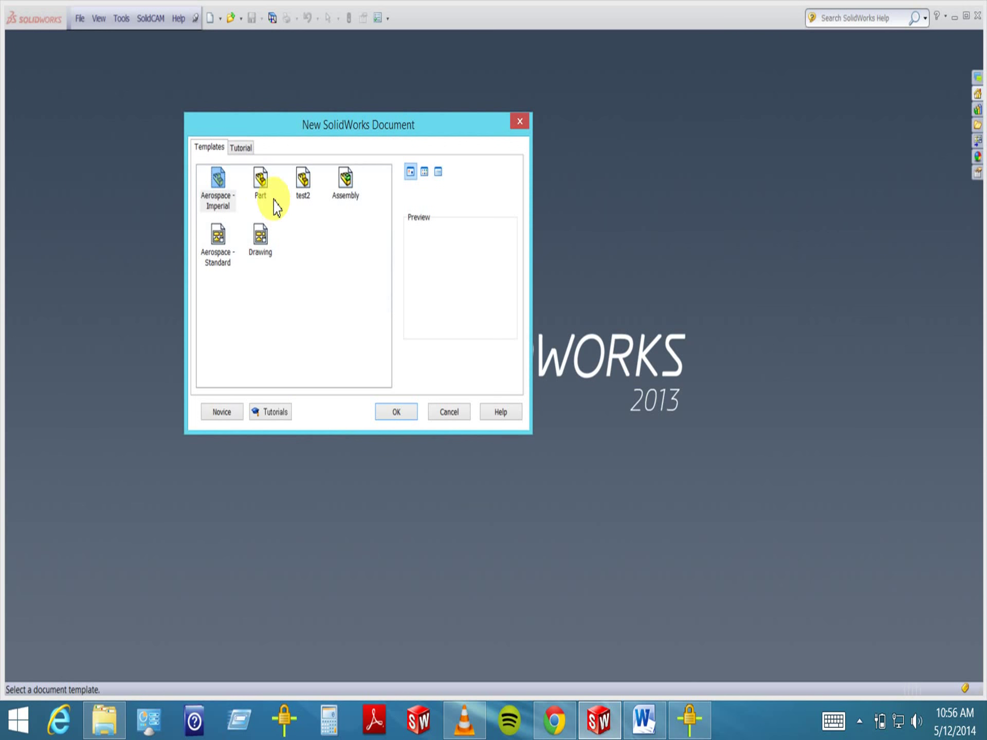
double_click(262, 246)
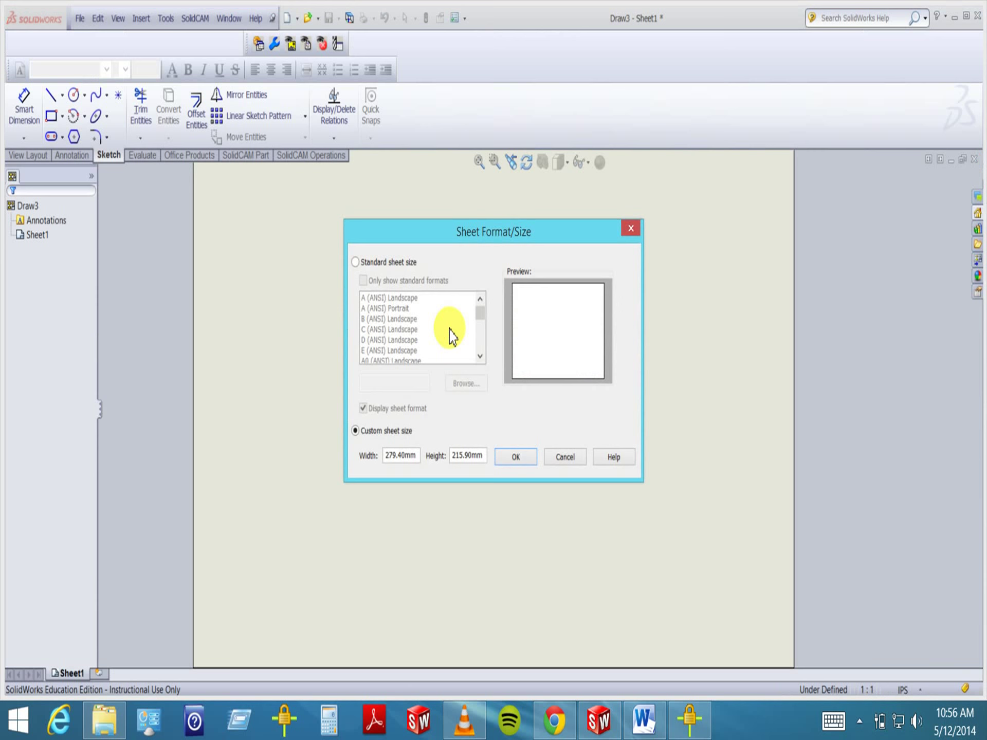
click(355, 262)
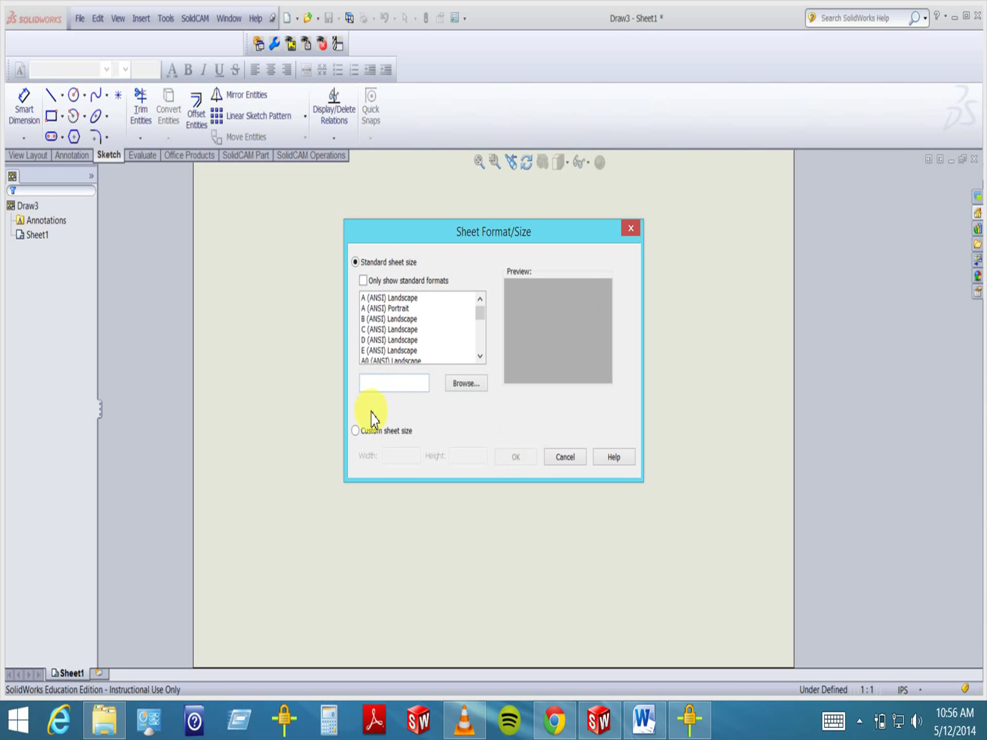
click(363, 432)
click(516, 458)
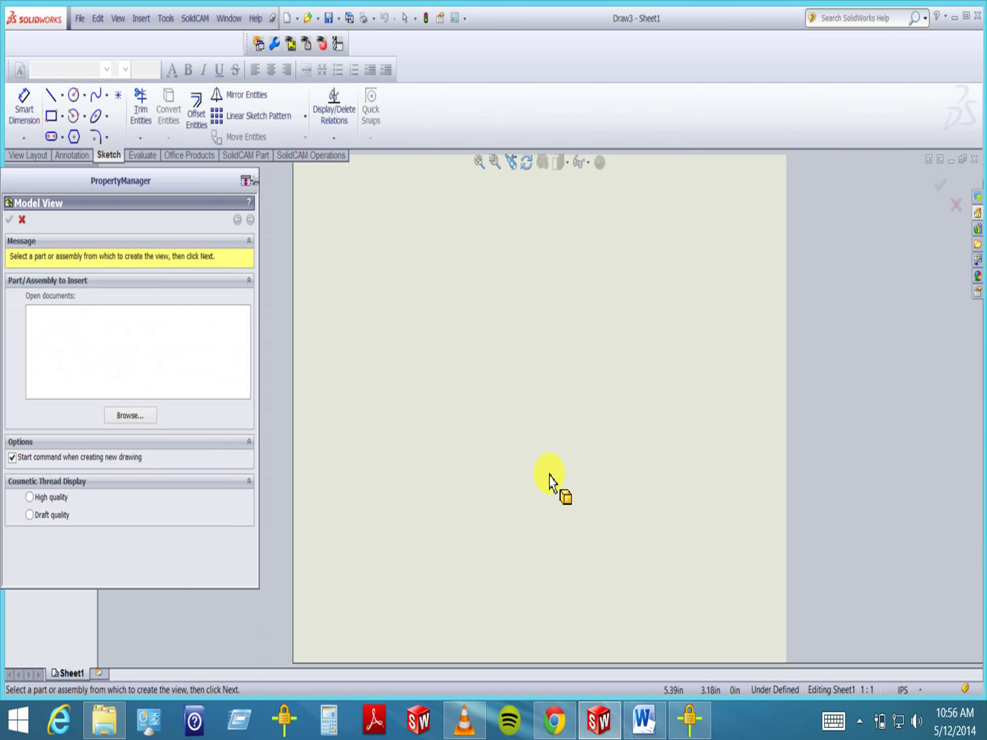
click(21, 219)
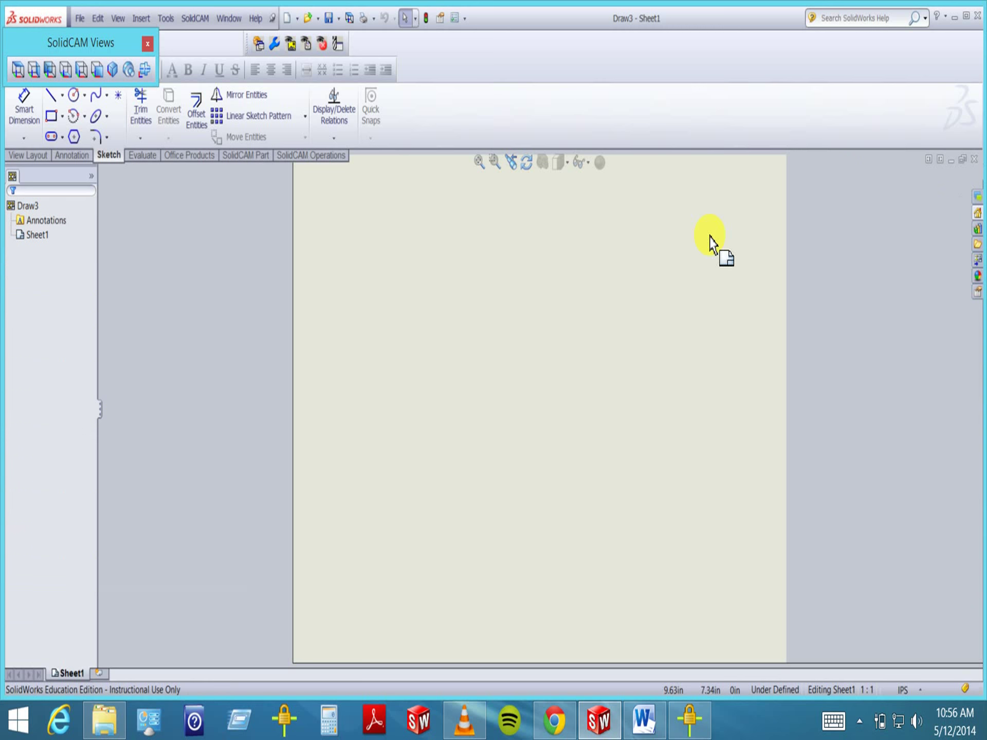
click(974, 159)
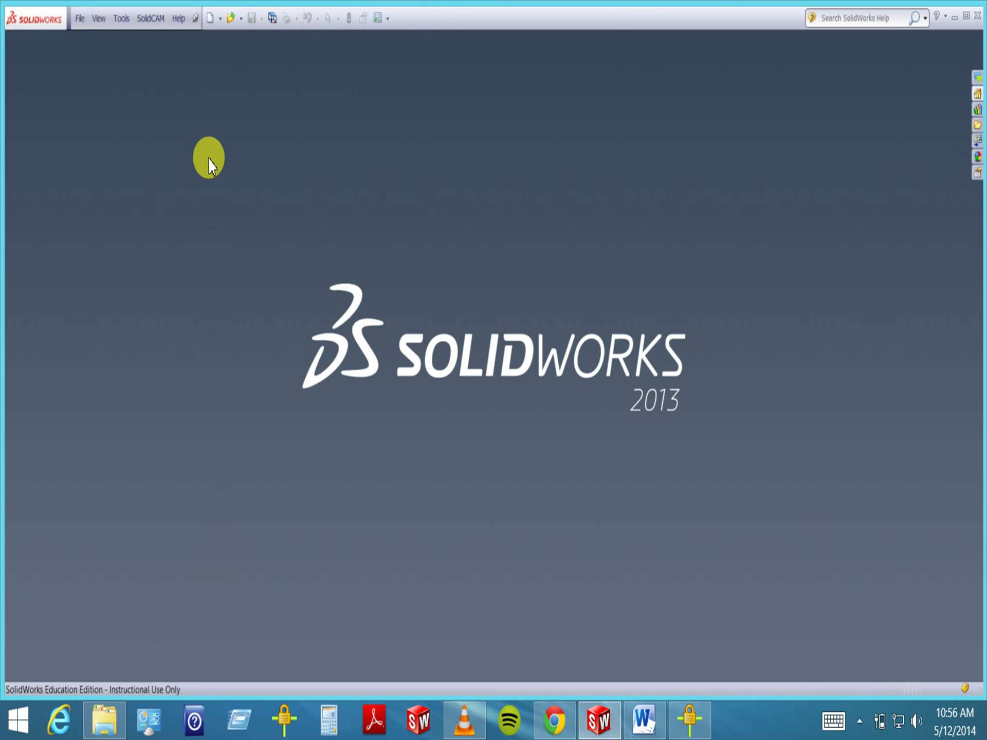
Create a new drawing from the Drawing template using the standard A (ANSI) Landscape sheet format, without inserting a model view
click(80, 19)
click(90, 41)
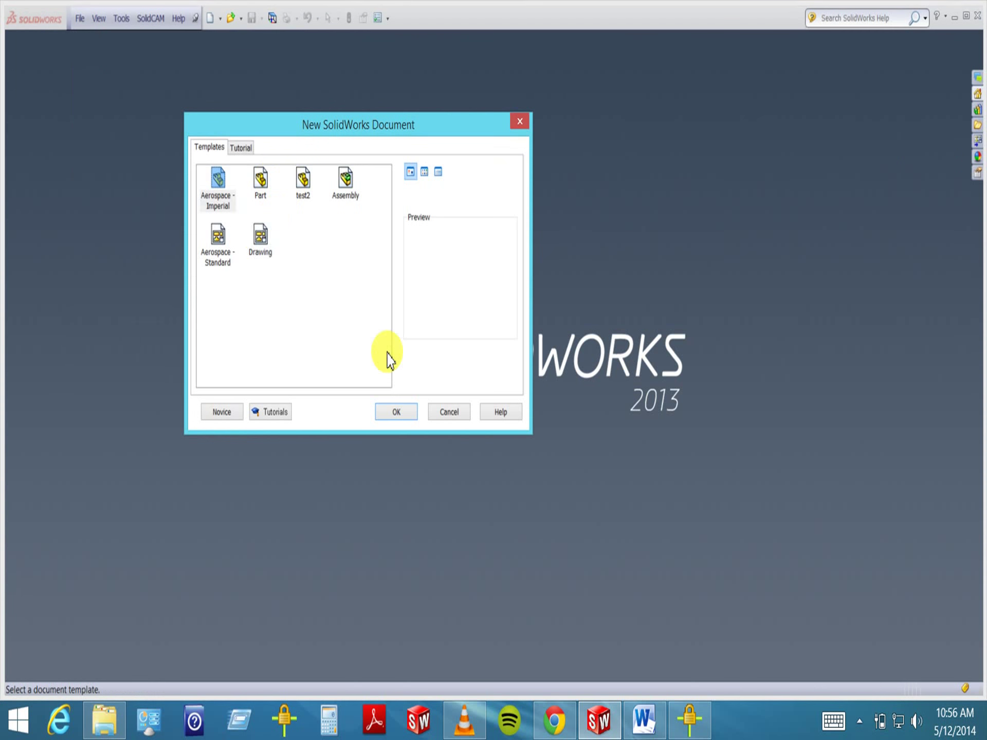
click(261, 242)
click(261, 241)
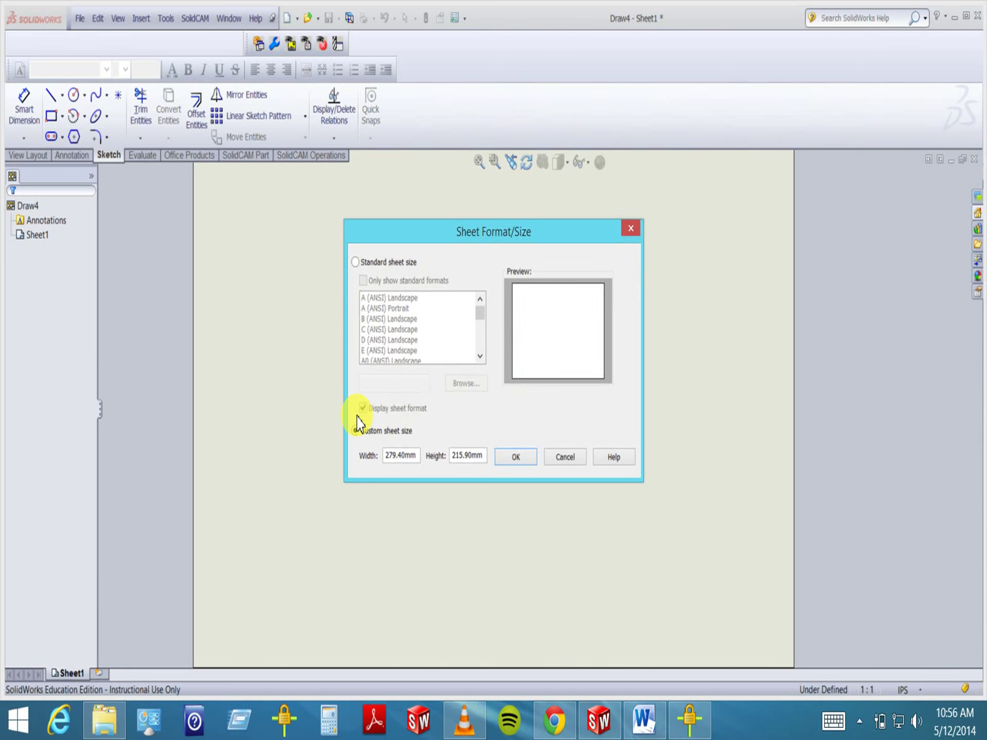
click(363, 266)
click(374, 299)
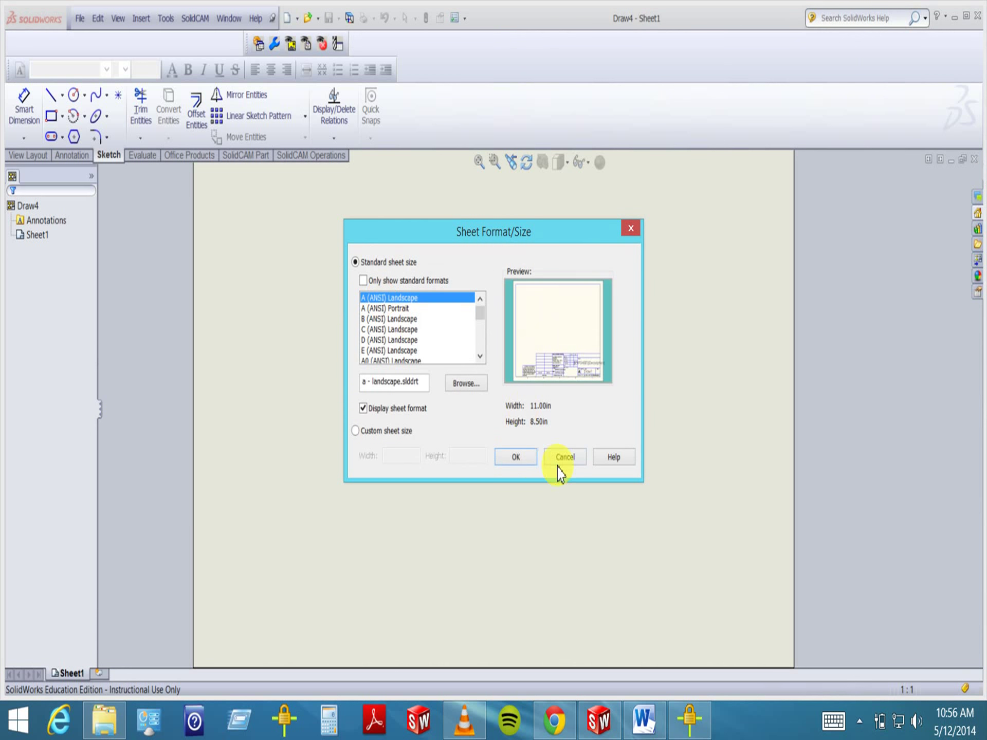
click(516, 459)
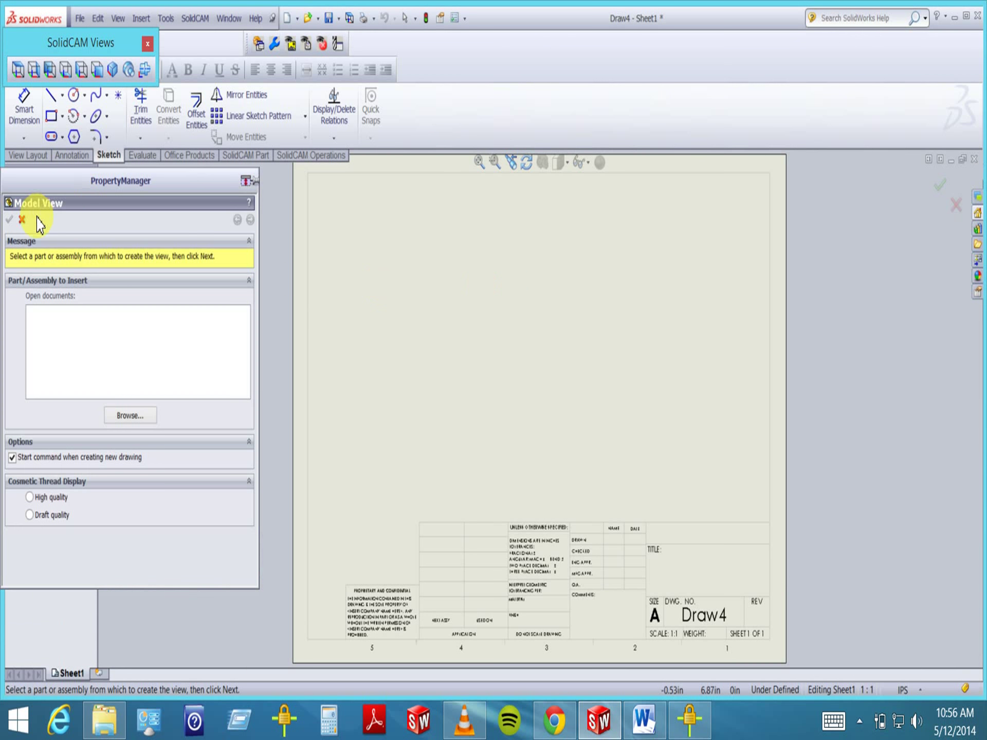
click(21, 219)
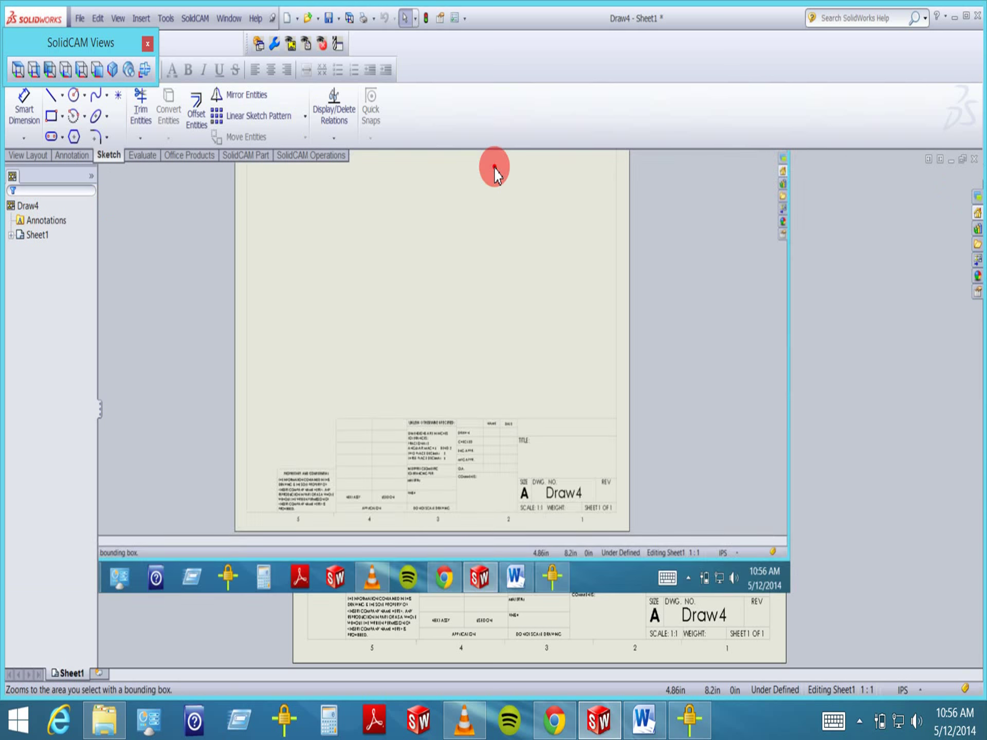
Examine the tolerances, material and finish fields in the default drawing's title block
click(494, 163)
drag(414, 498, 797, 658)
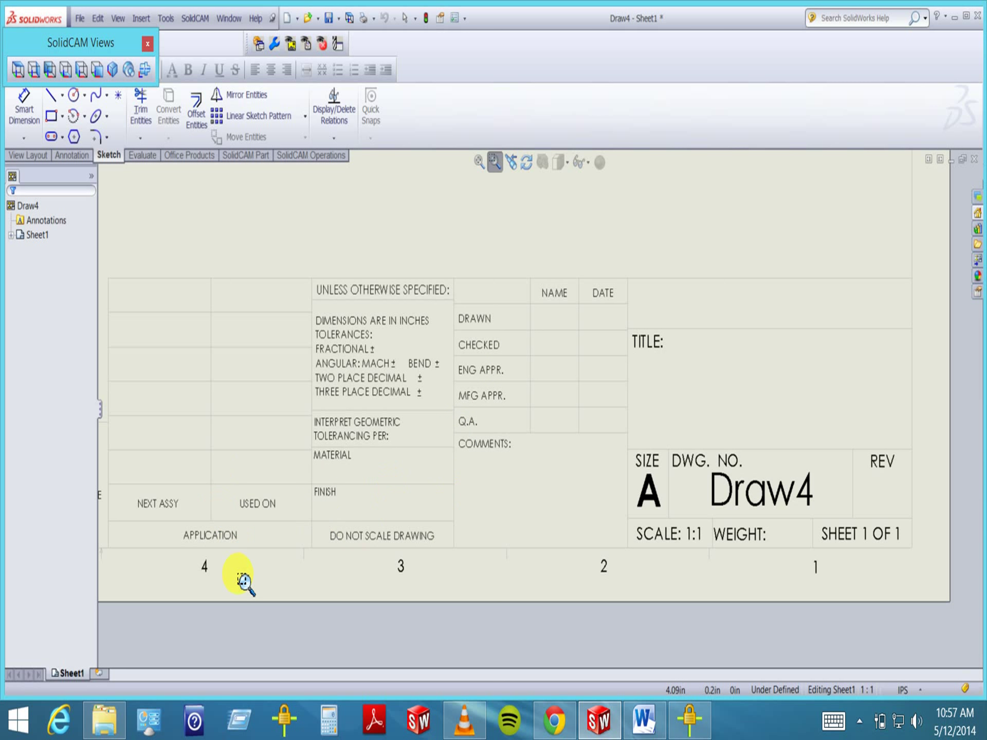
key(z)
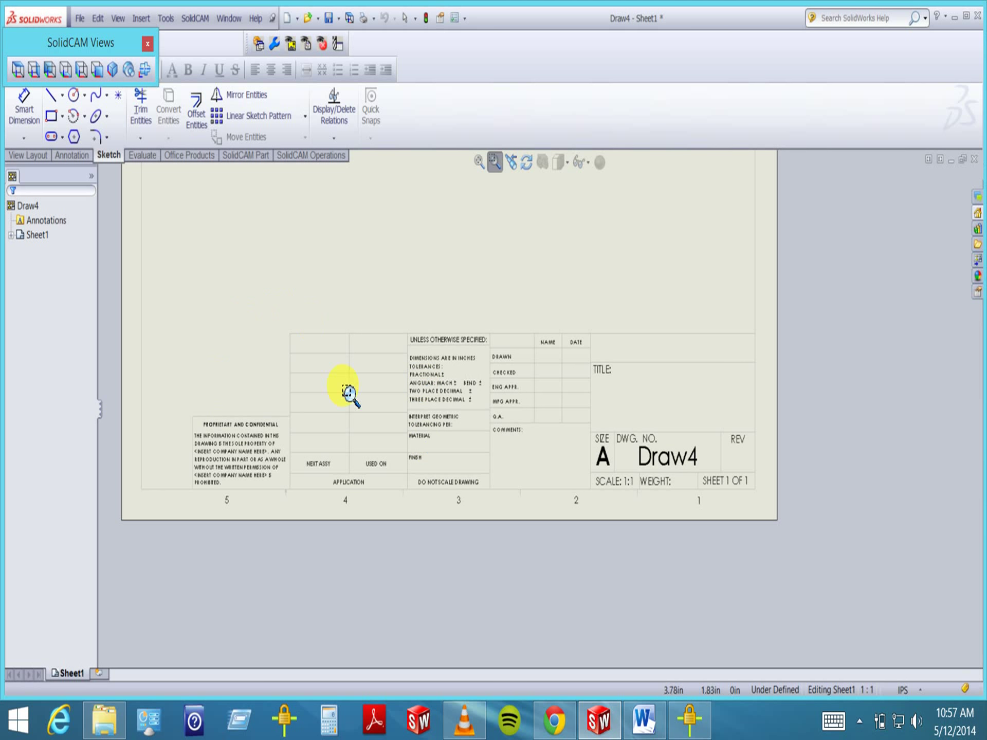
click(494, 163)
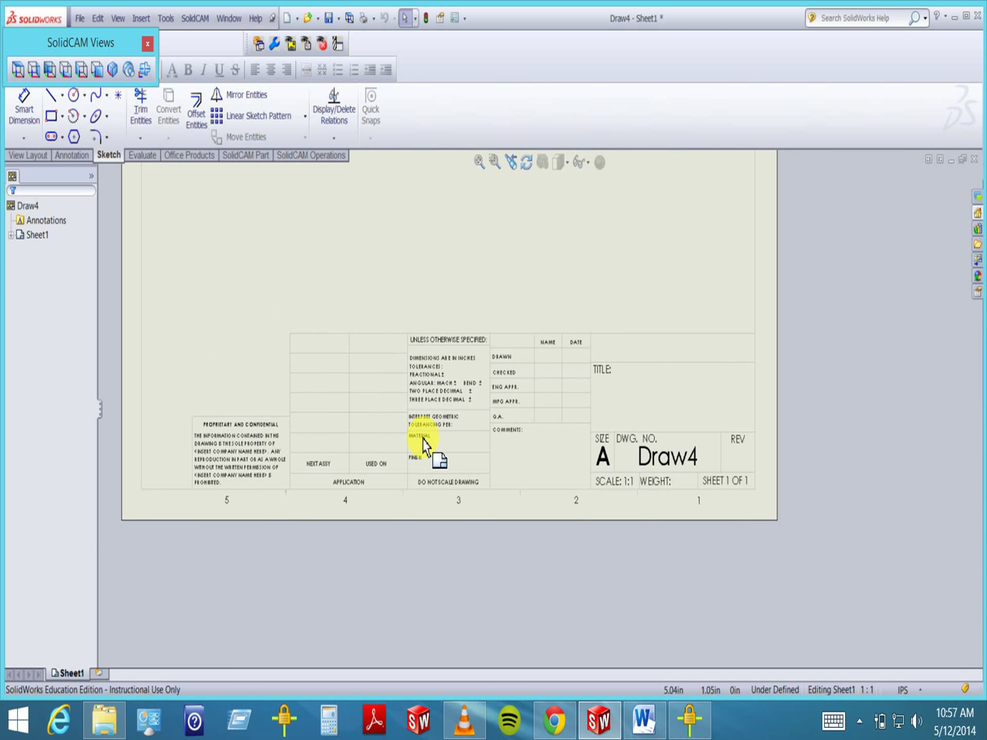
scroll(446, 451, up, 2)
scroll(447, 452, down, 5)
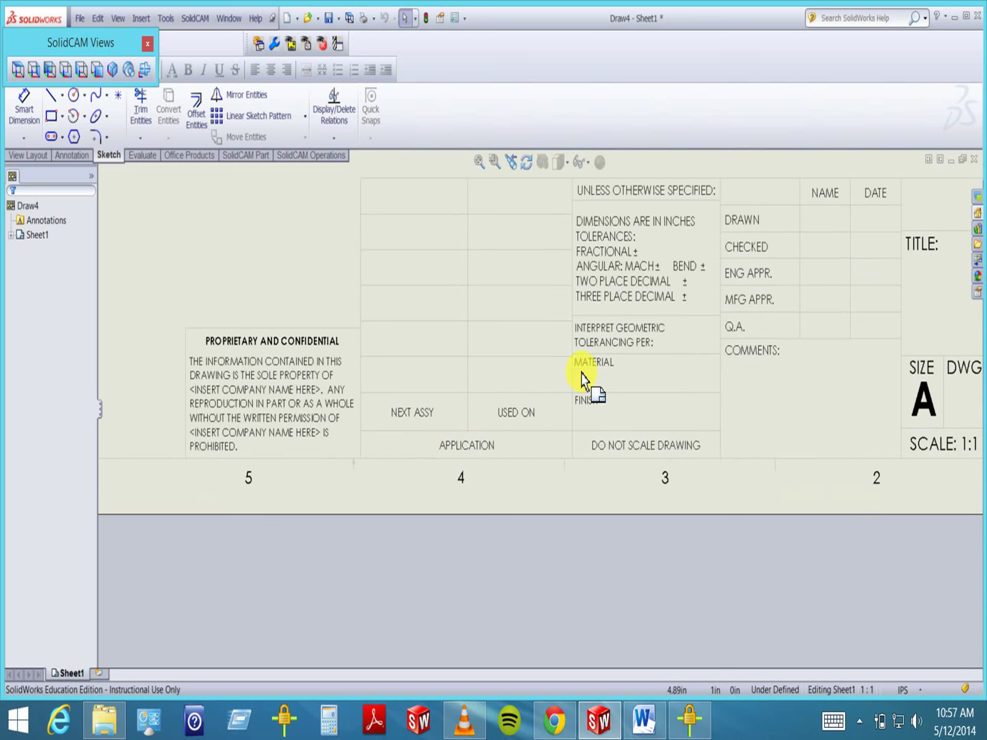
click(587, 360)
click(602, 364)
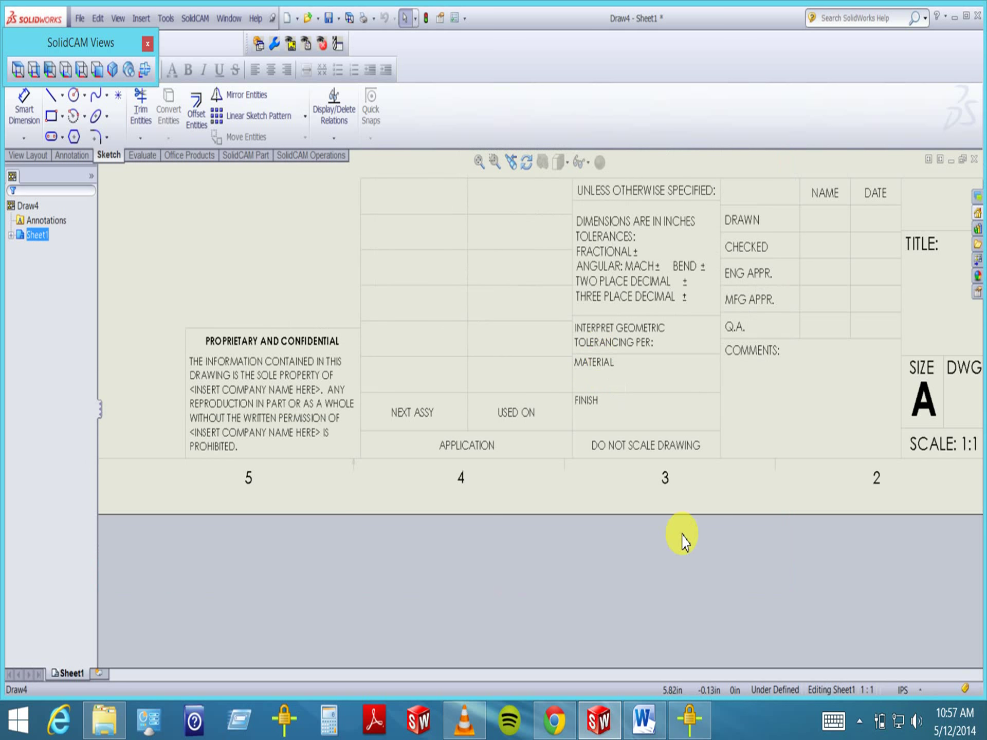
Examine the size, scale, weight and drawing number fields in the default title block
key(z)
click(494, 162)
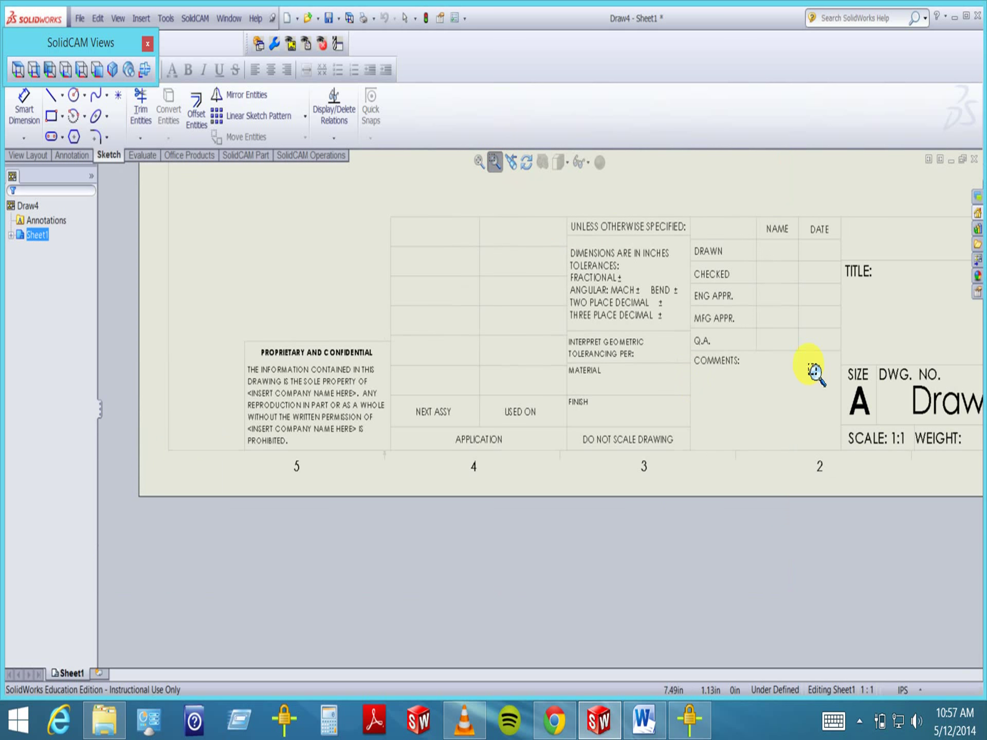
drag(815, 371, 975, 481)
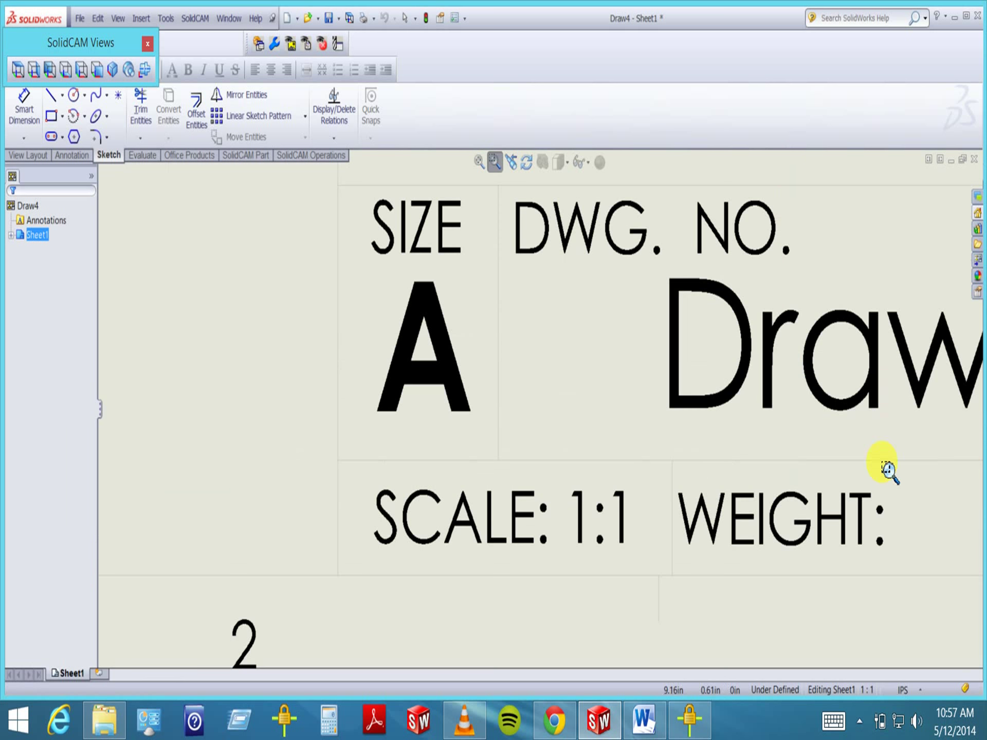
click(495, 163)
scroll(736, 447, up, 5)
click(579, 376)
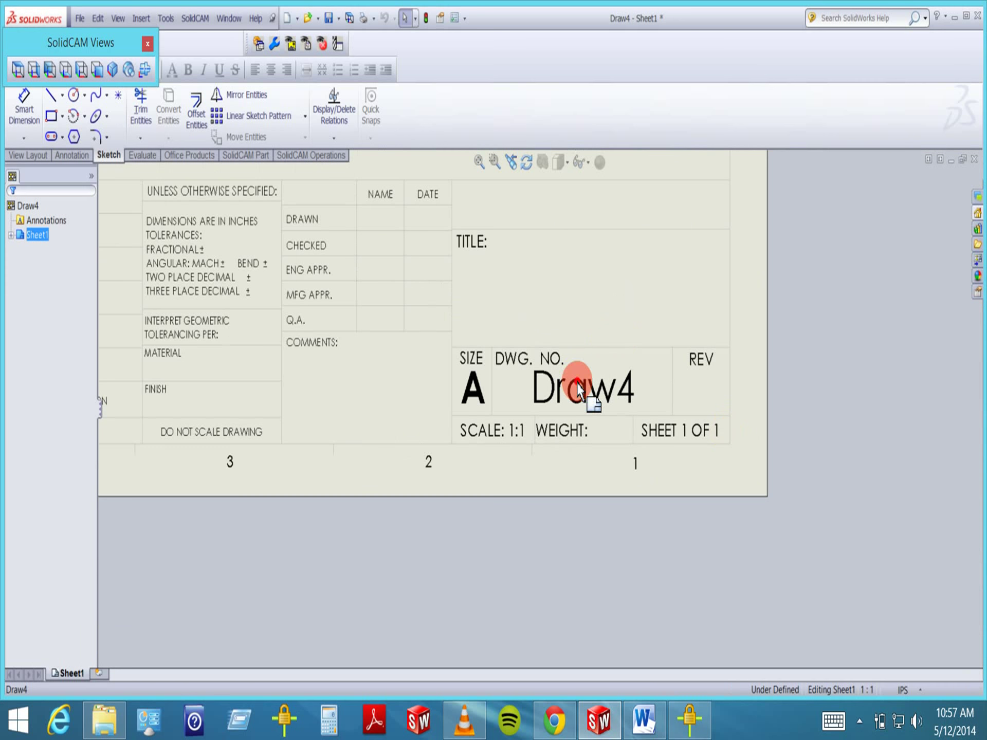
click(514, 363)
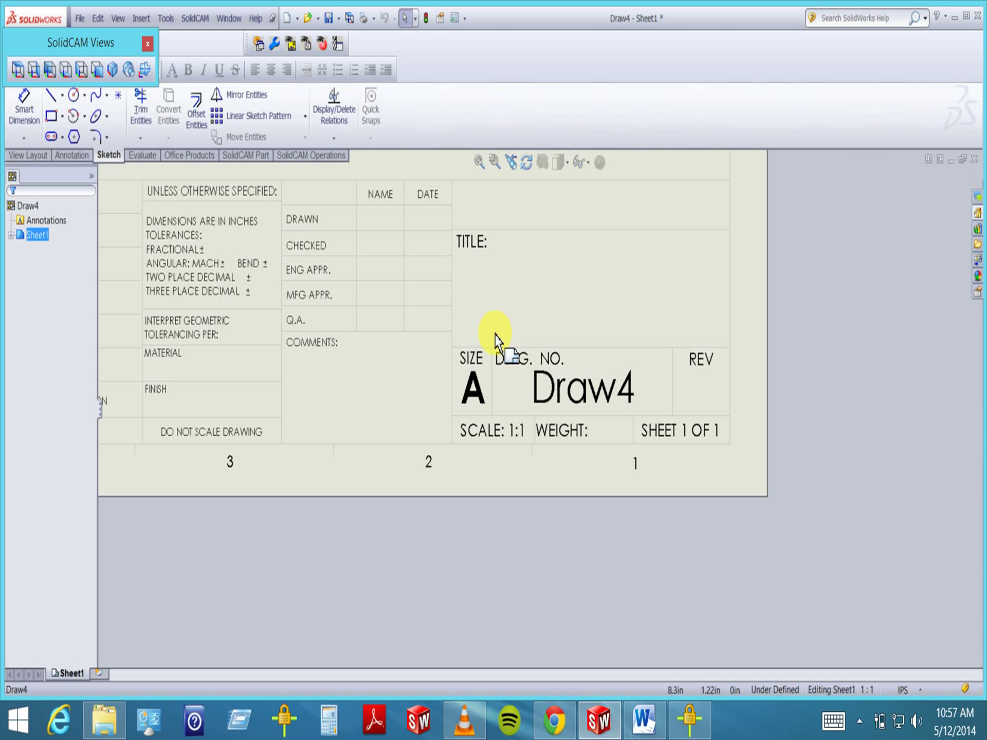
Try to select the Comments label in the default title block, viewing and dismissing the available sheet commands
click(311, 341)
click(300, 346)
right_click(303, 341)
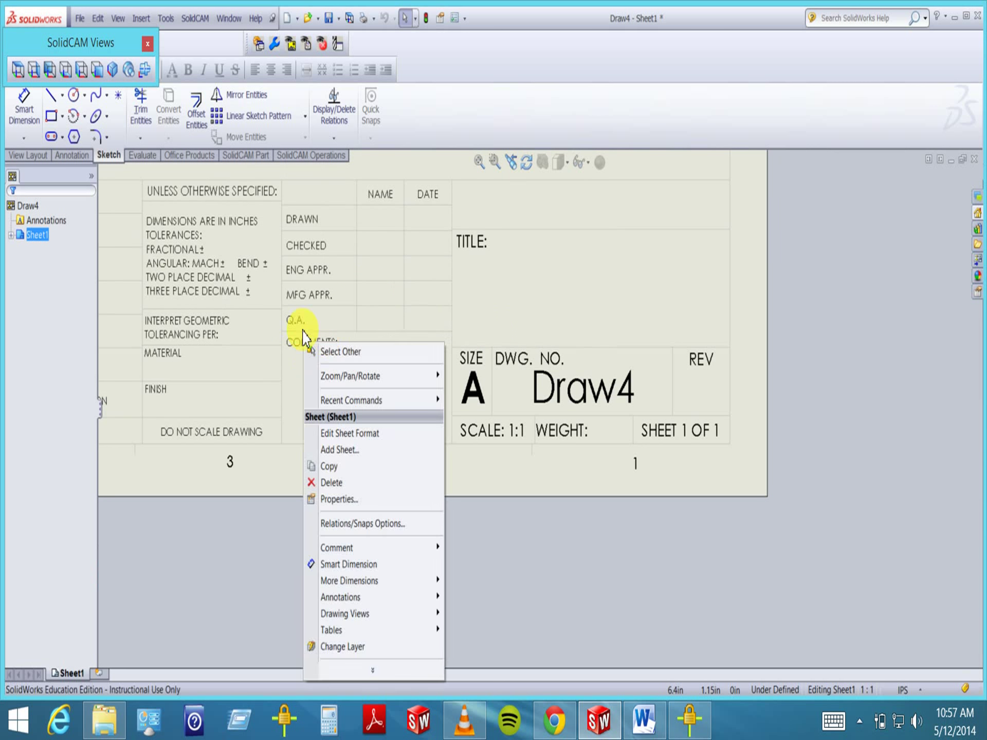
click(301, 370)
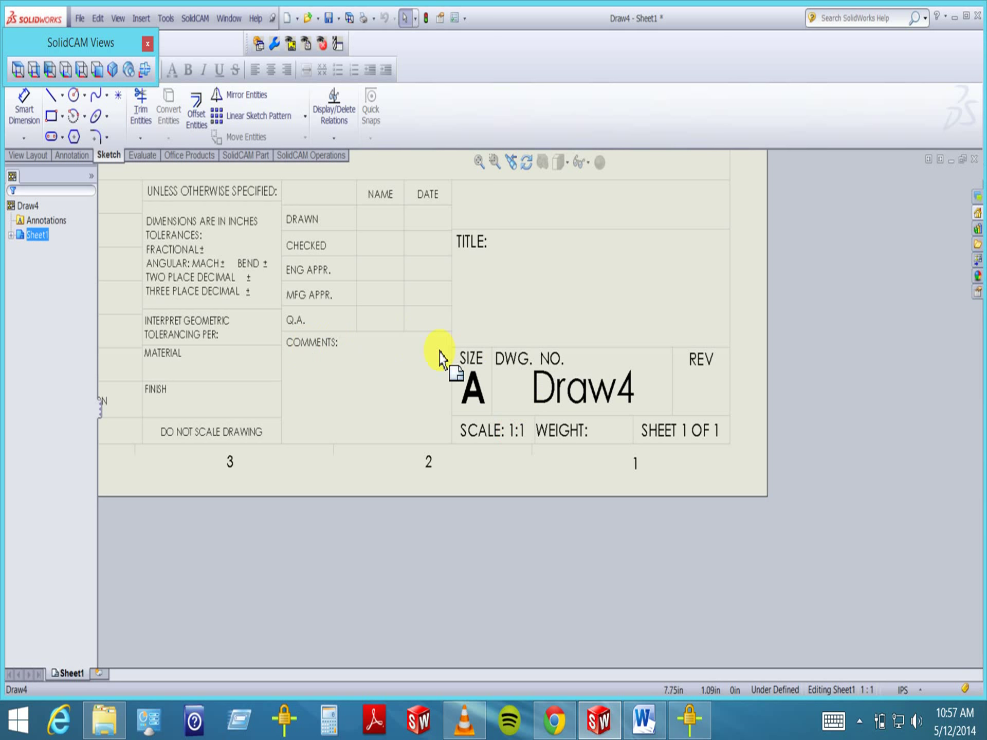
Examine the blank field above the title in the default title block, and close the drawing
scroll(517, 384, up, 5)
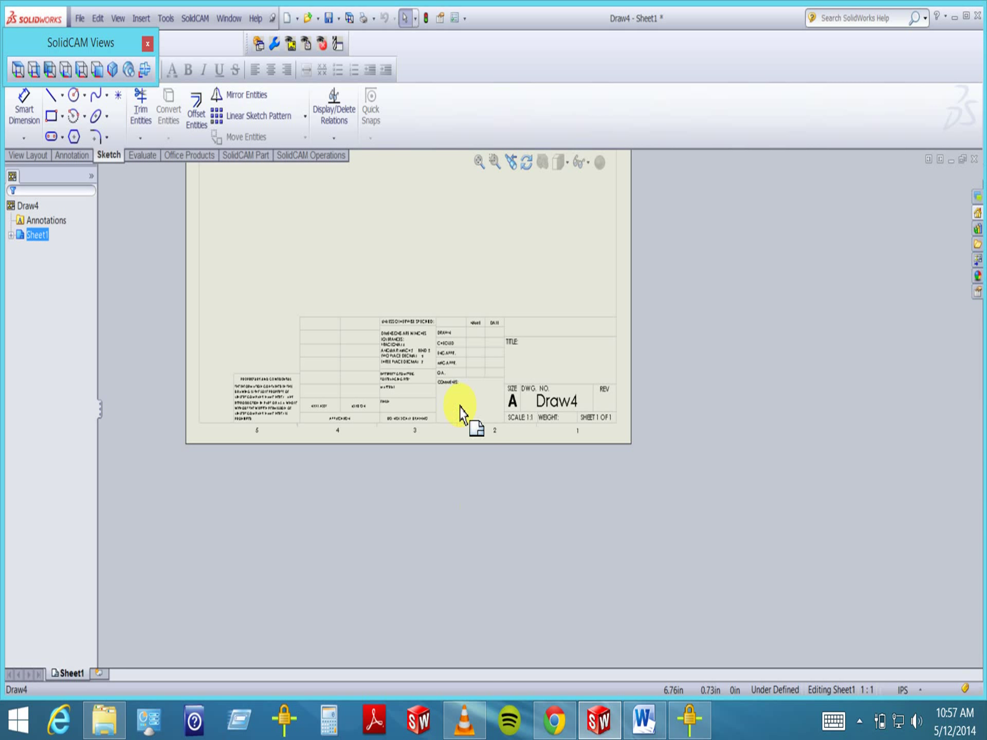
click(494, 162)
drag(338, 274, 648, 447)
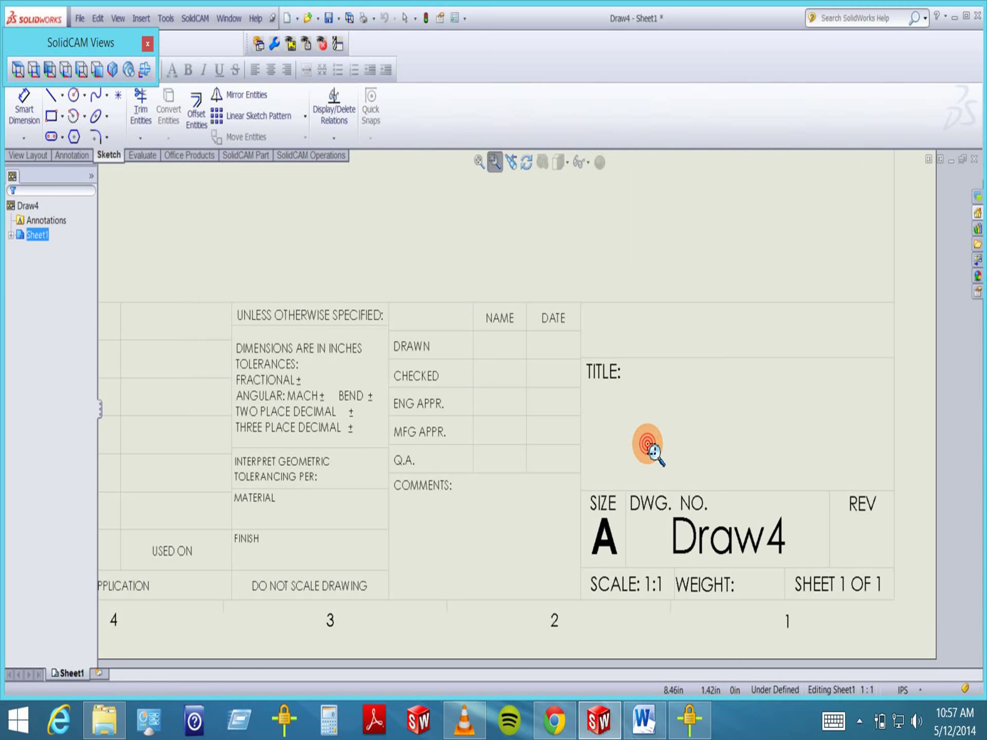
click(494, 164)
click(613, 309)
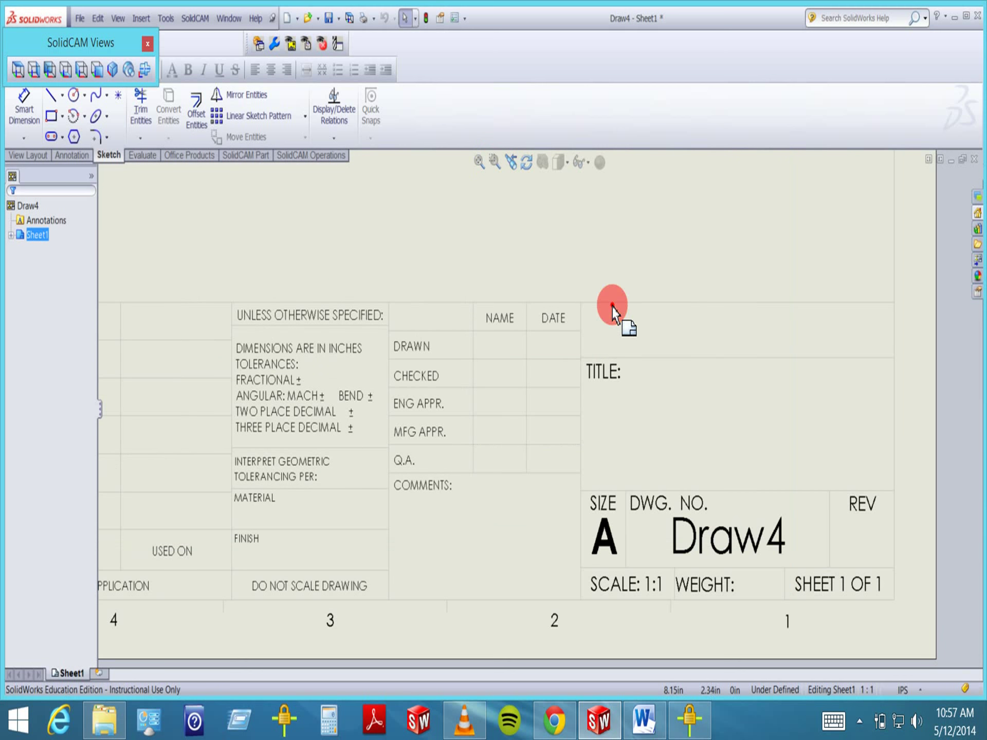
click(613, 309)
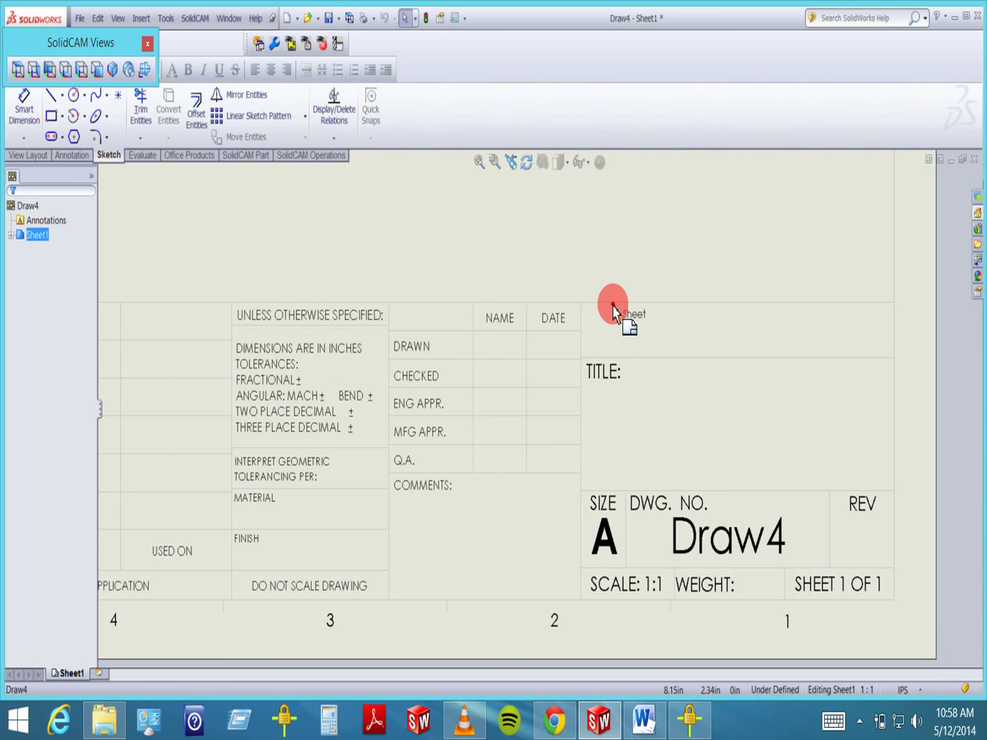
click(630, 347)
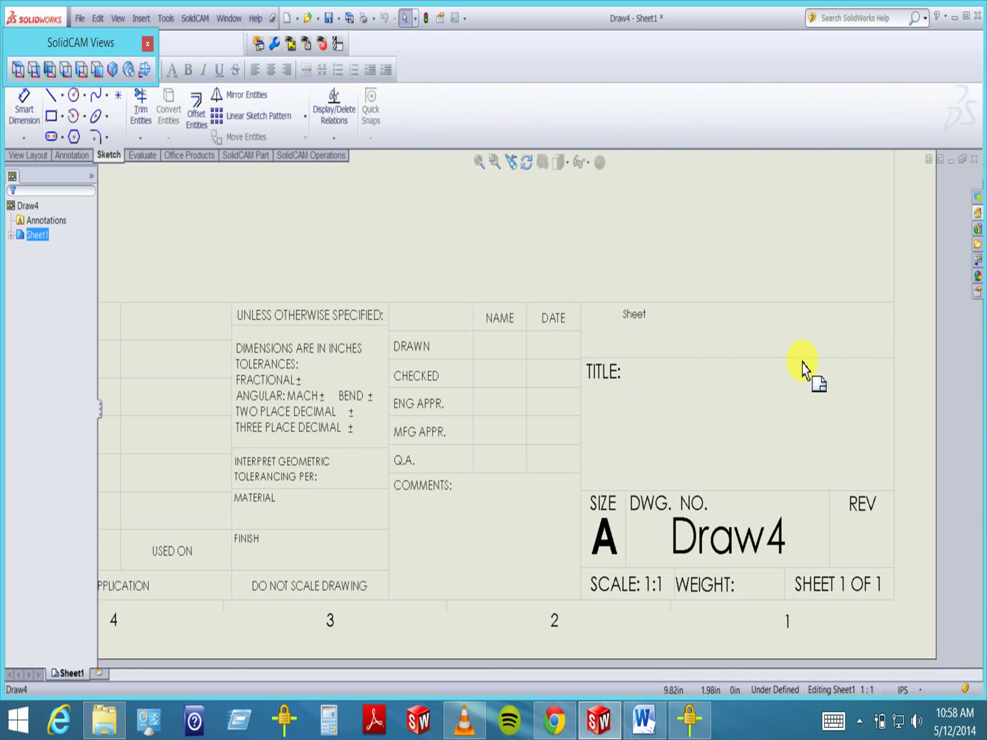
click(974, 159)
click(503, 379)
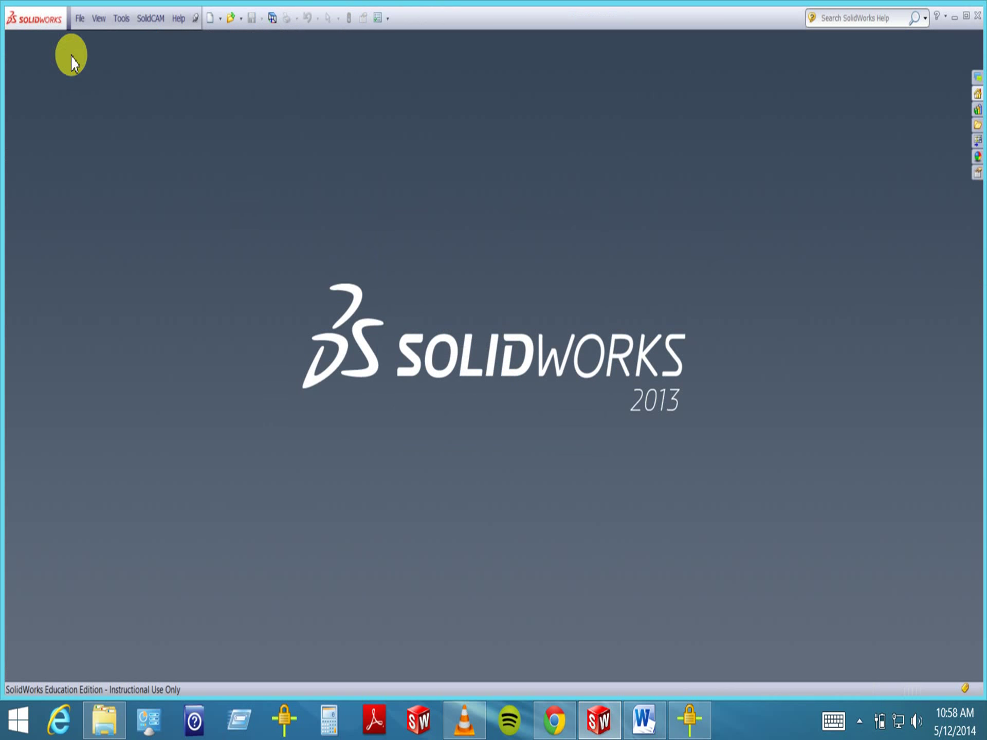
Create a new drawing from the Aerospace - Standard template with a custom sheet size, without inserting a model view
click(80, 19)
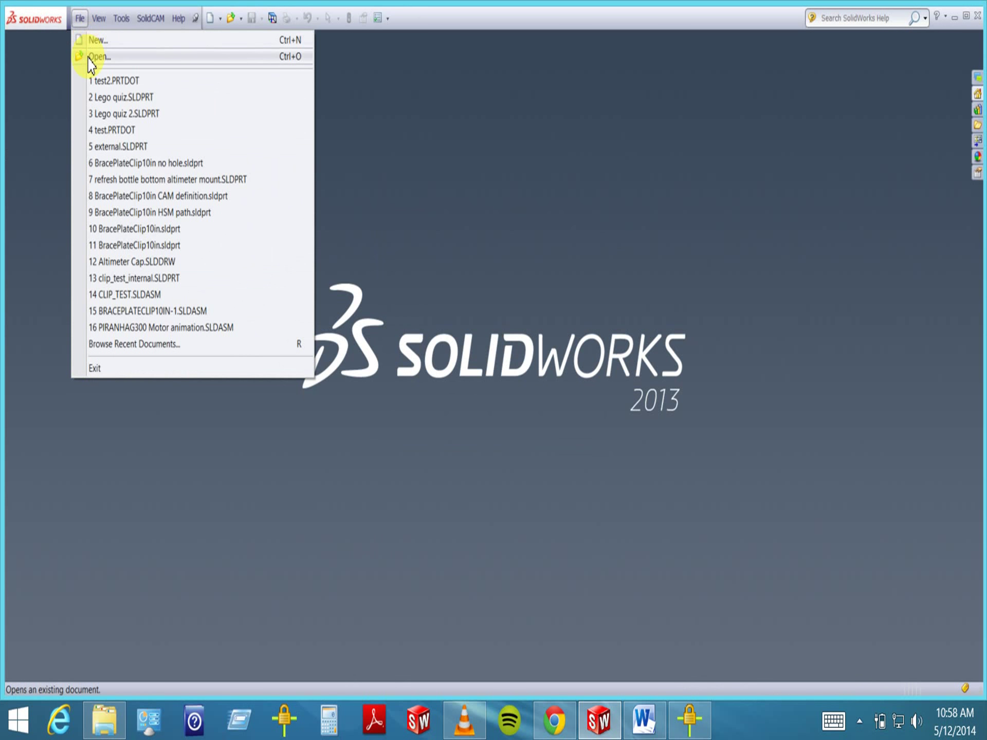
click(93, 41)
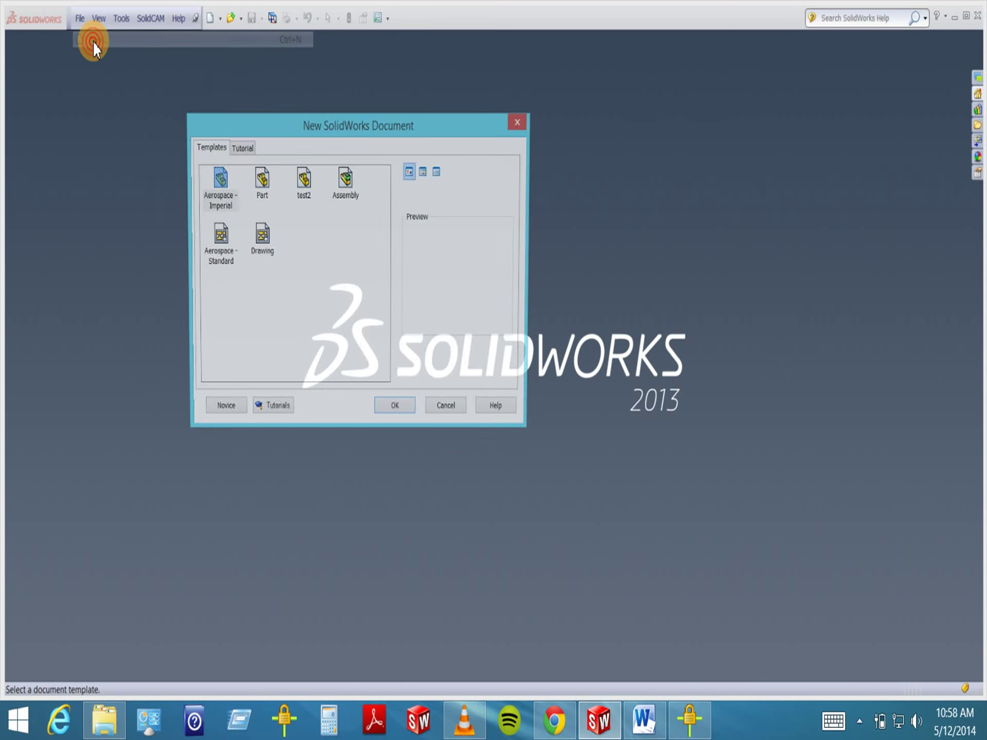
click(220, 237)
double_click(222, 237)
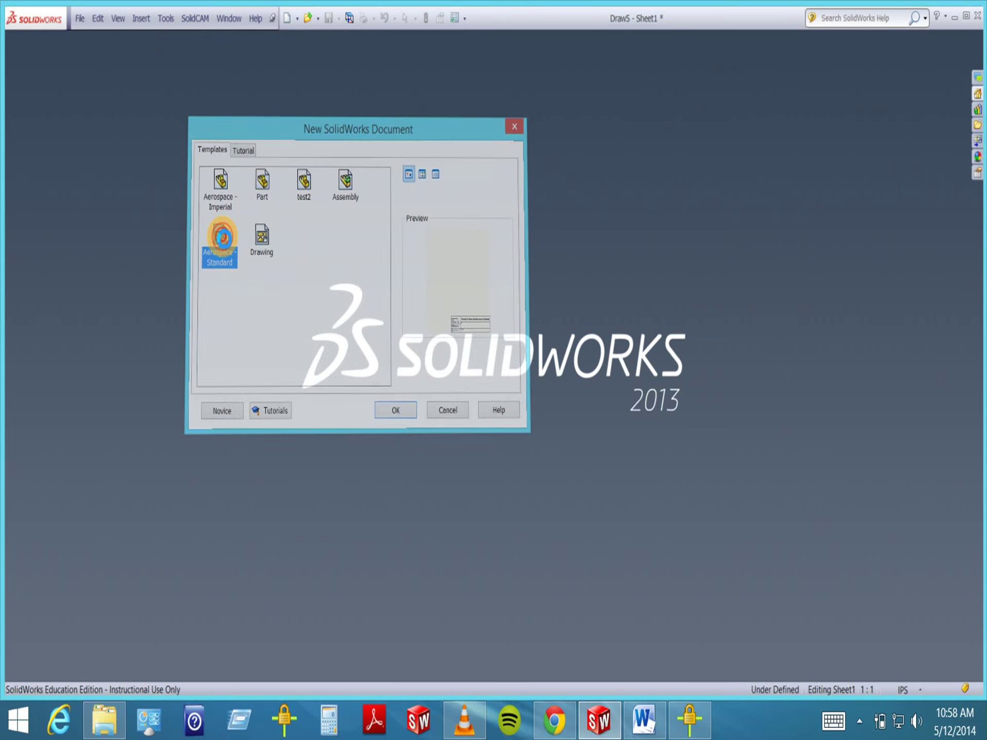
click(365, 436)
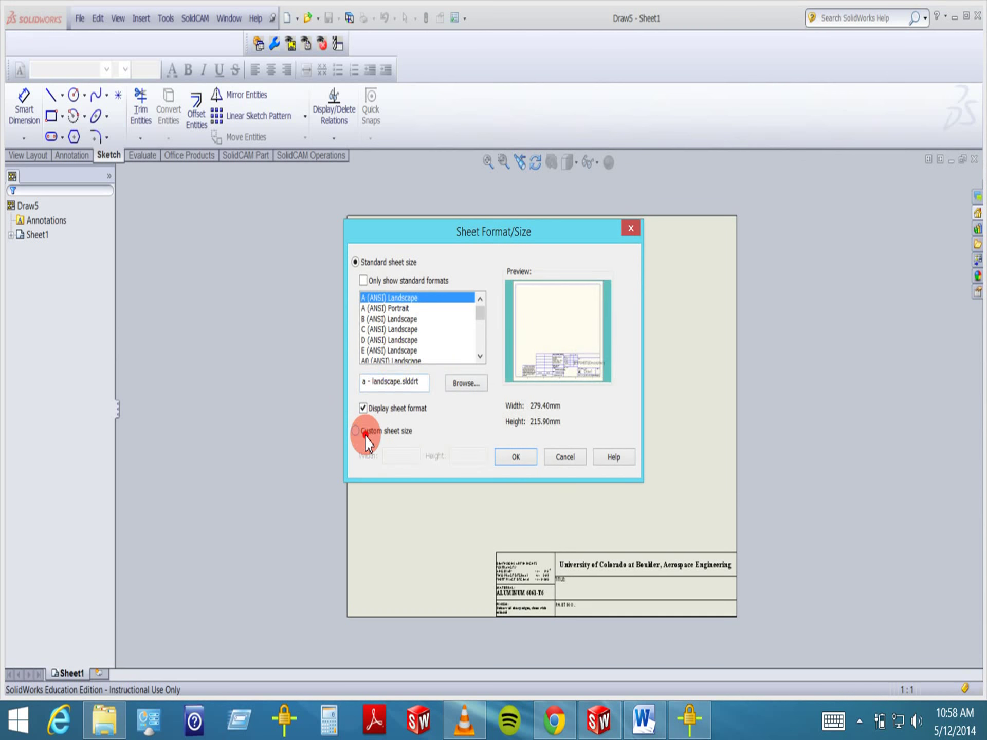
click(515, 457)
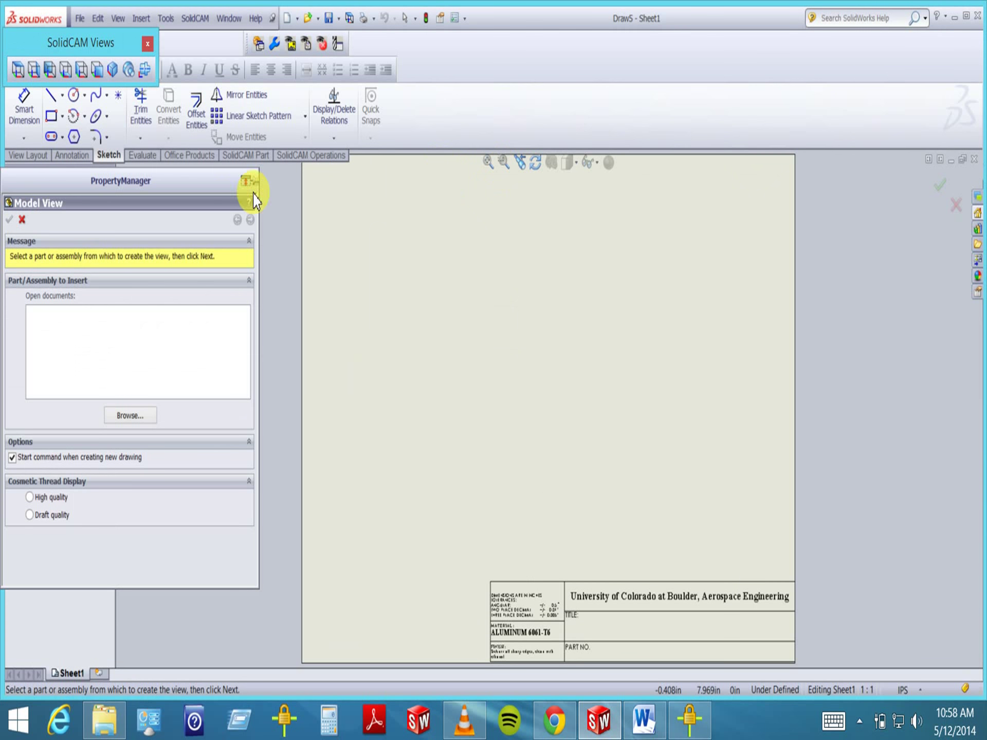
click(22, 219)
Examine the university heading, title and part number cells of the Aerospace title block table
click(507, 165)
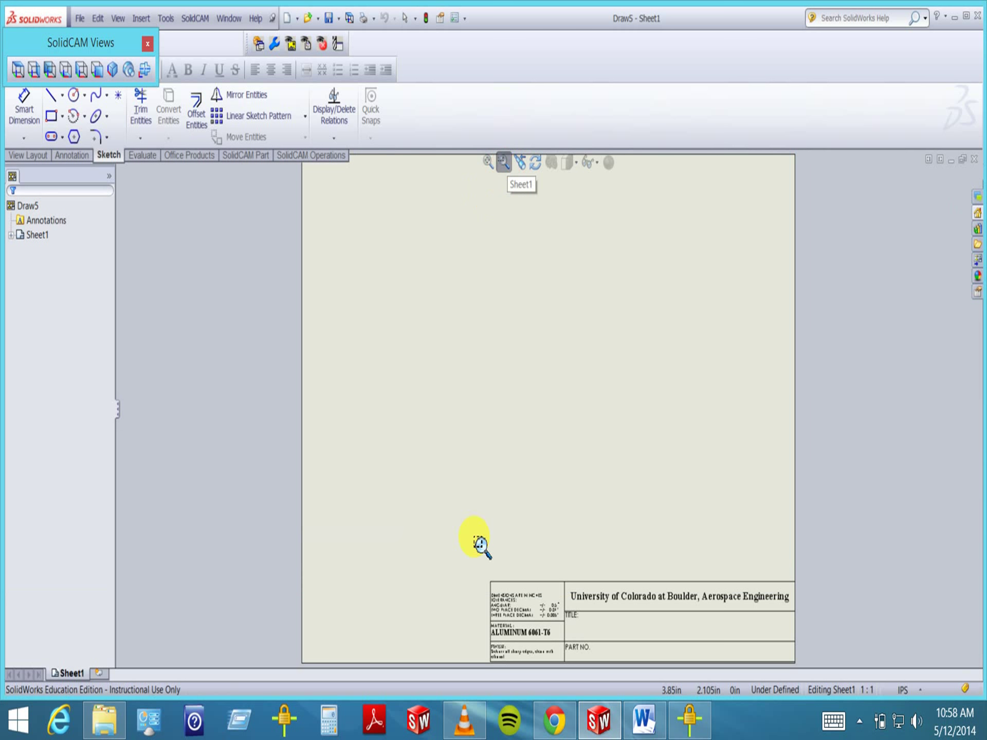
drag(474, 538, 817, 661)
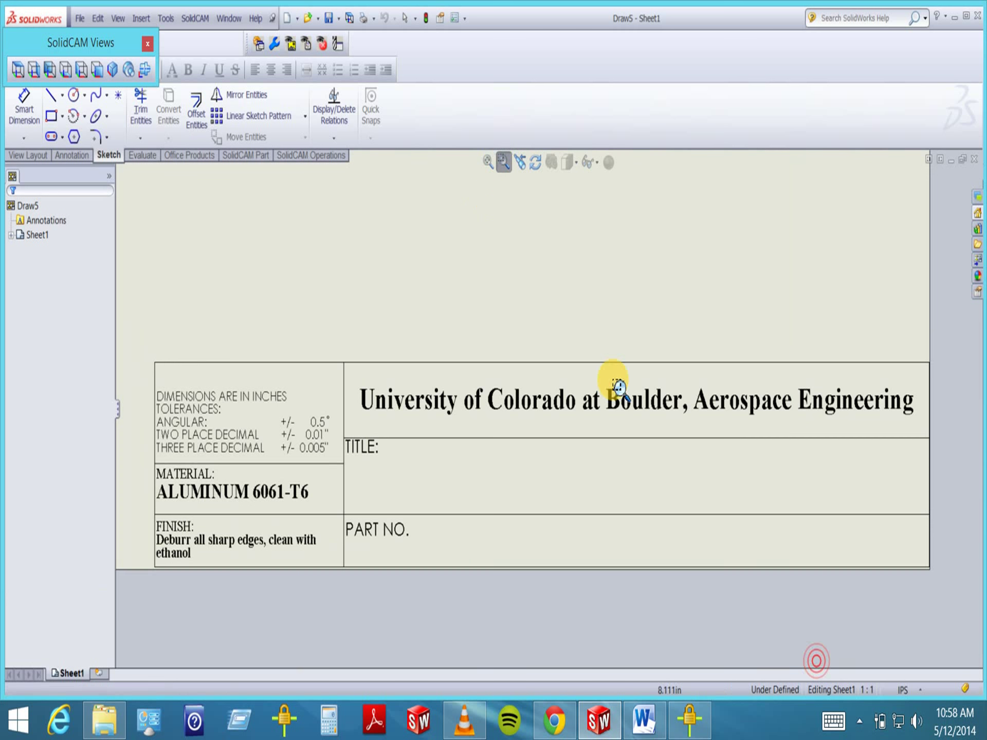
click(503, 163)
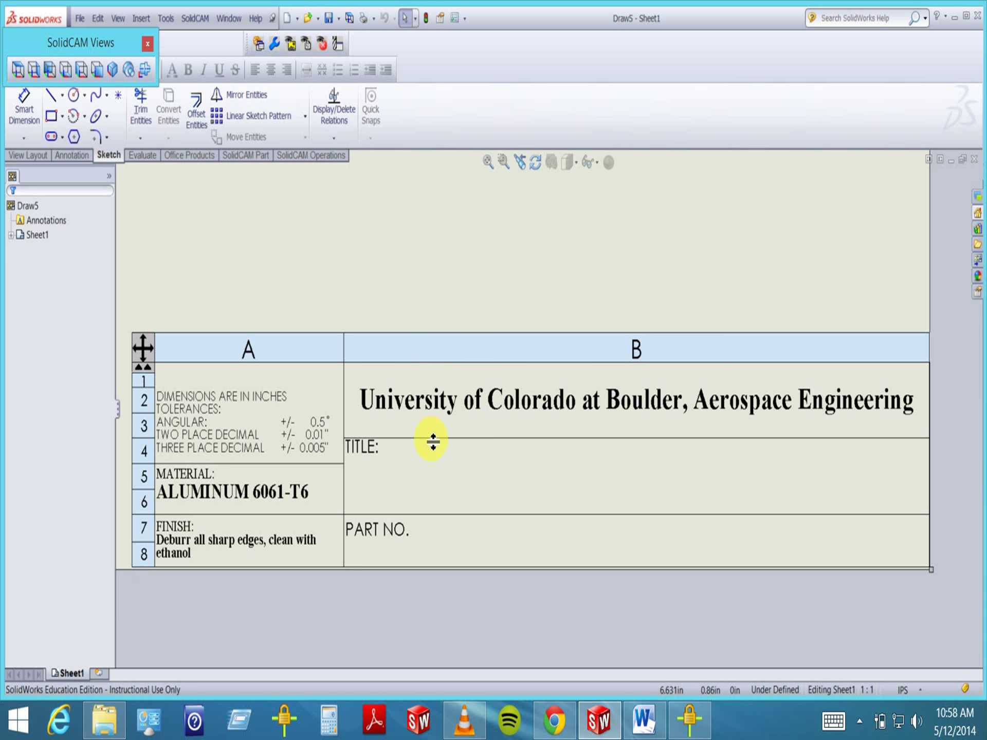
click(336, 248)
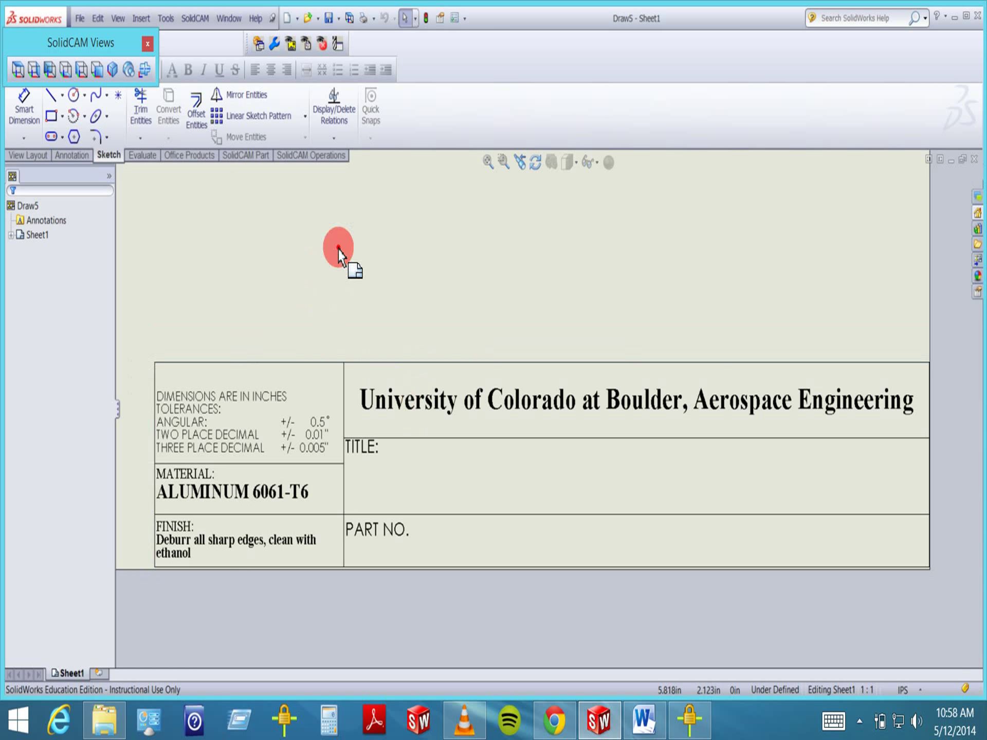
click(406, 421)
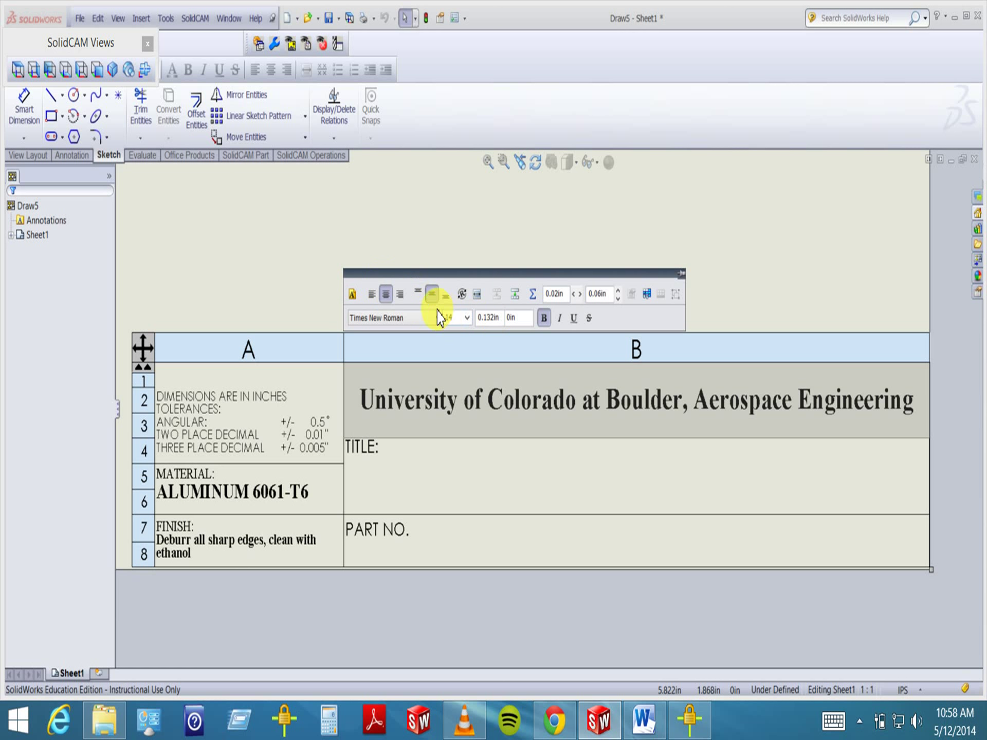
click(311, 334)
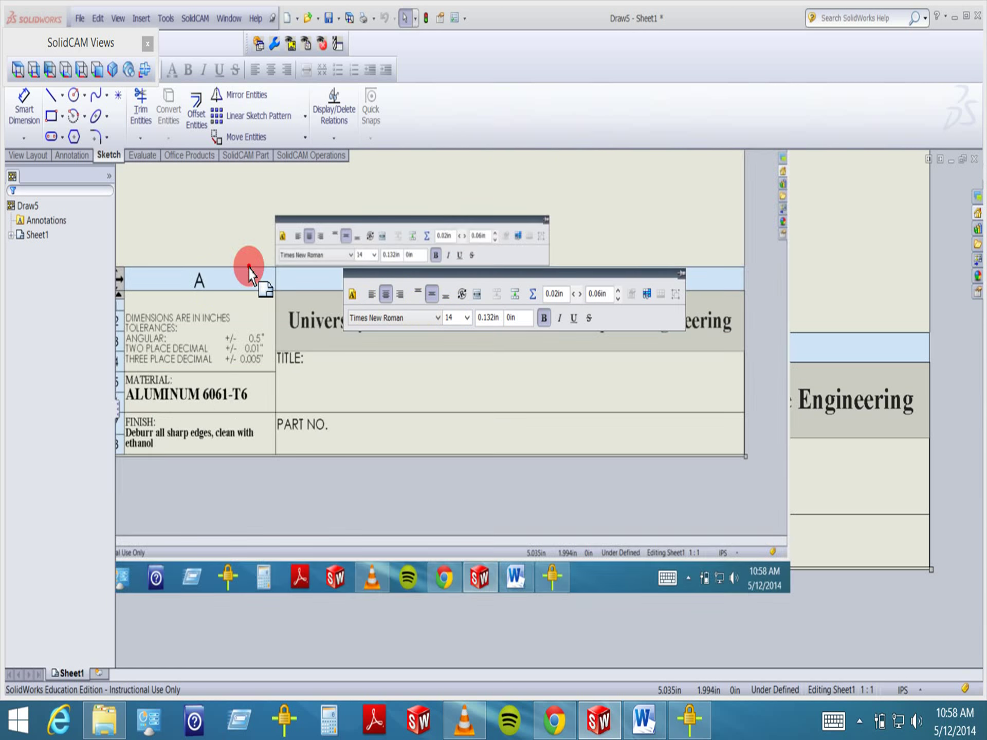
click(387, 635)
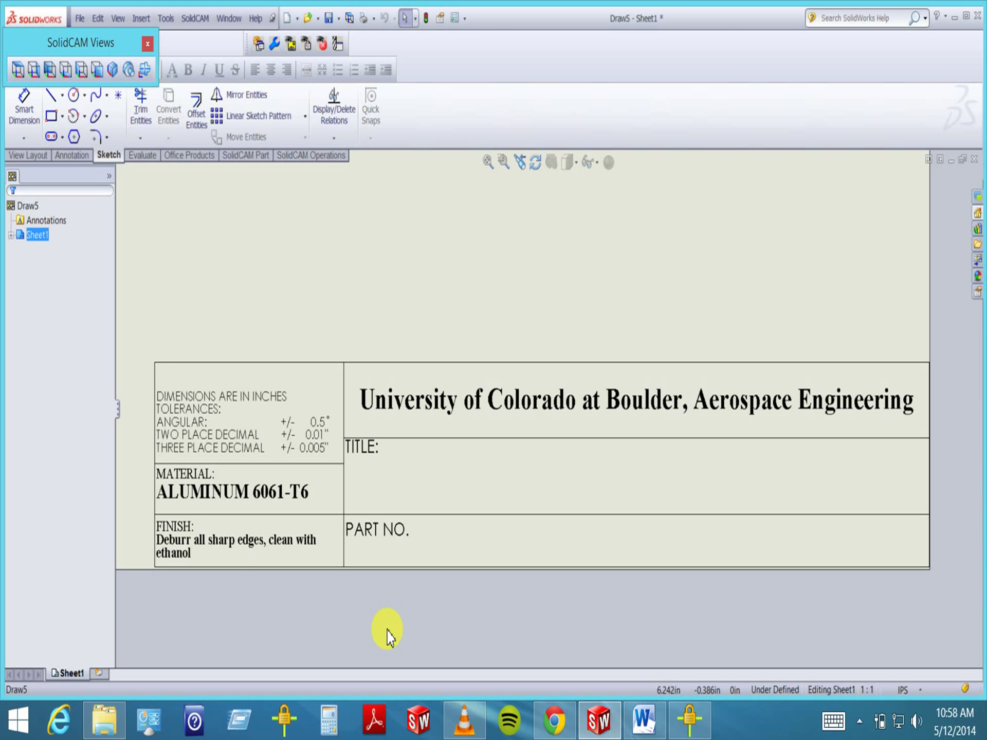
click(403, 456)
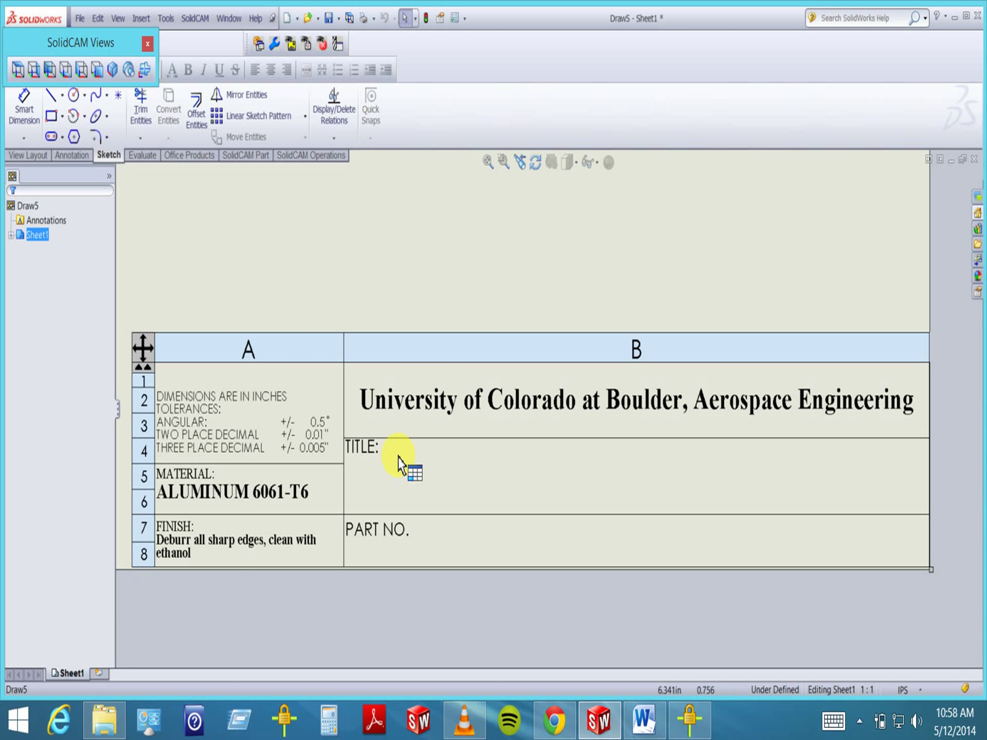
Open the tolerances cell of the Aerospace title block table for editing, and cancel the edit
click(307, 443)
double_click(308, 443)
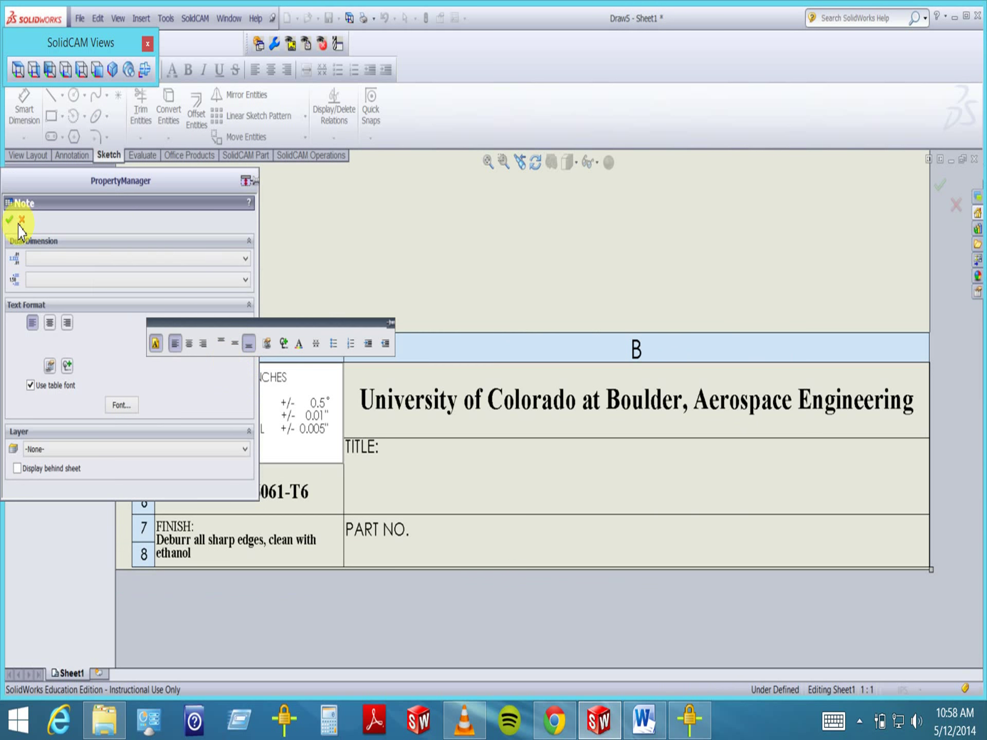
click(22, 220)
text(DIMENSIONS ARE IN INCHES TOLERANCES: ANGULAR: +/- 0.5° TWO PLACE DECIMAL +/- 0.01" THREE PLACE DECIMAL +/- 0.005")
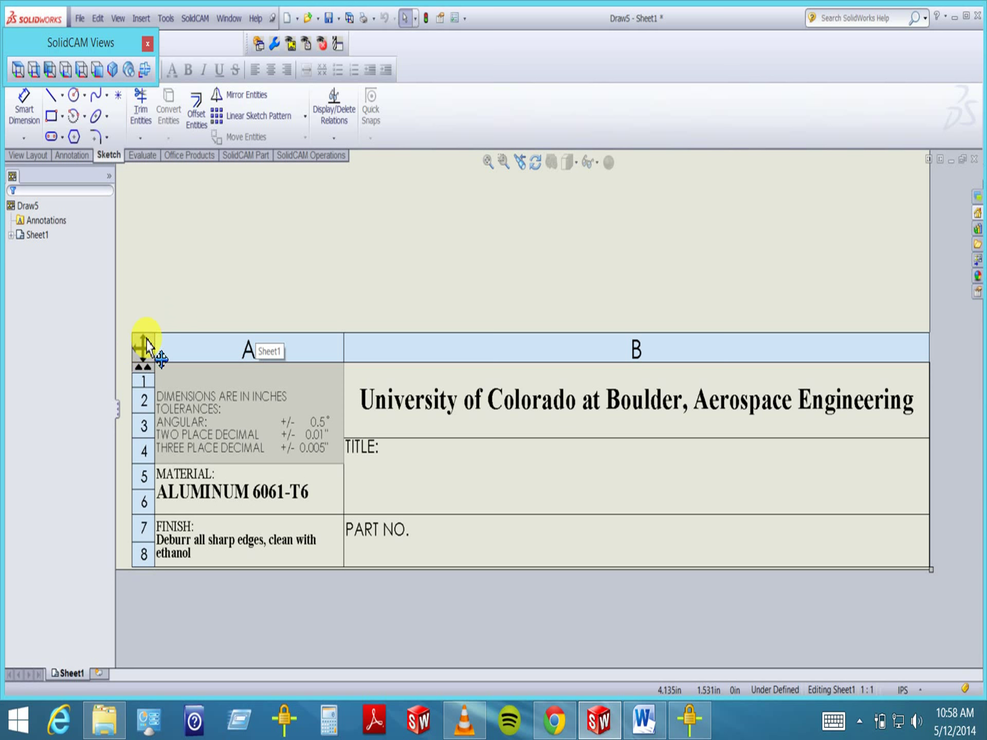
Move the Aerospace title block table slightly upward on the sheet, deselect it, and show the sheet's available commands
mouse_move(143, 344)
mouse_down()
mouse_move(141, 247)
mouse_move(165, 307)
mouse_move(146, 331)
mouse_up()
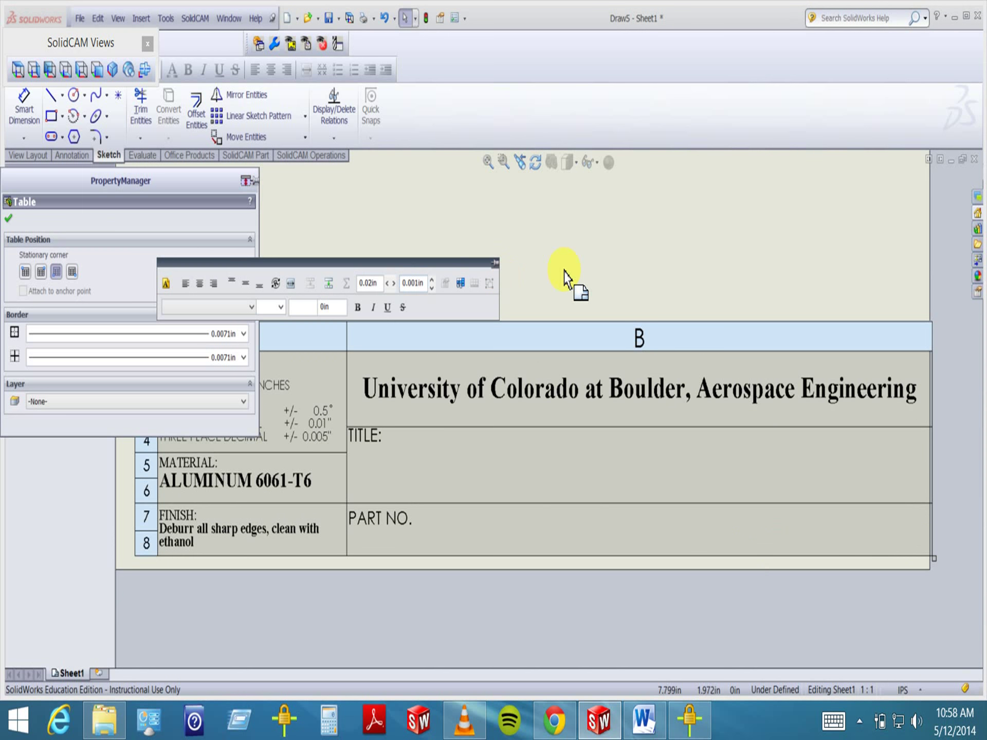
click(548, 271)
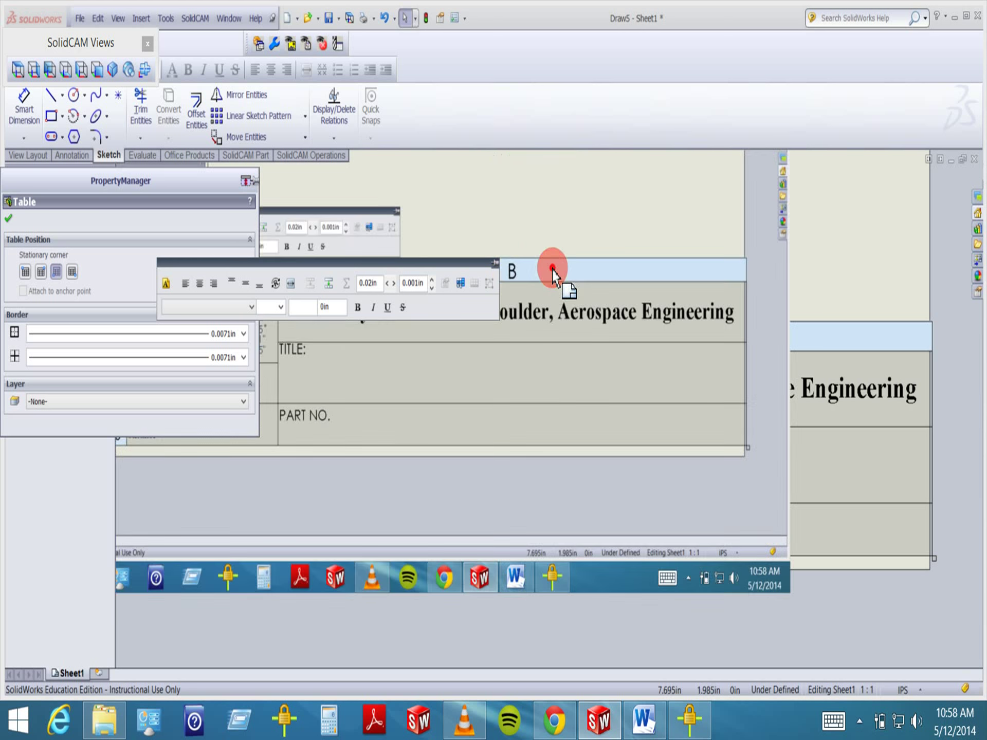
right_click(312, 265)
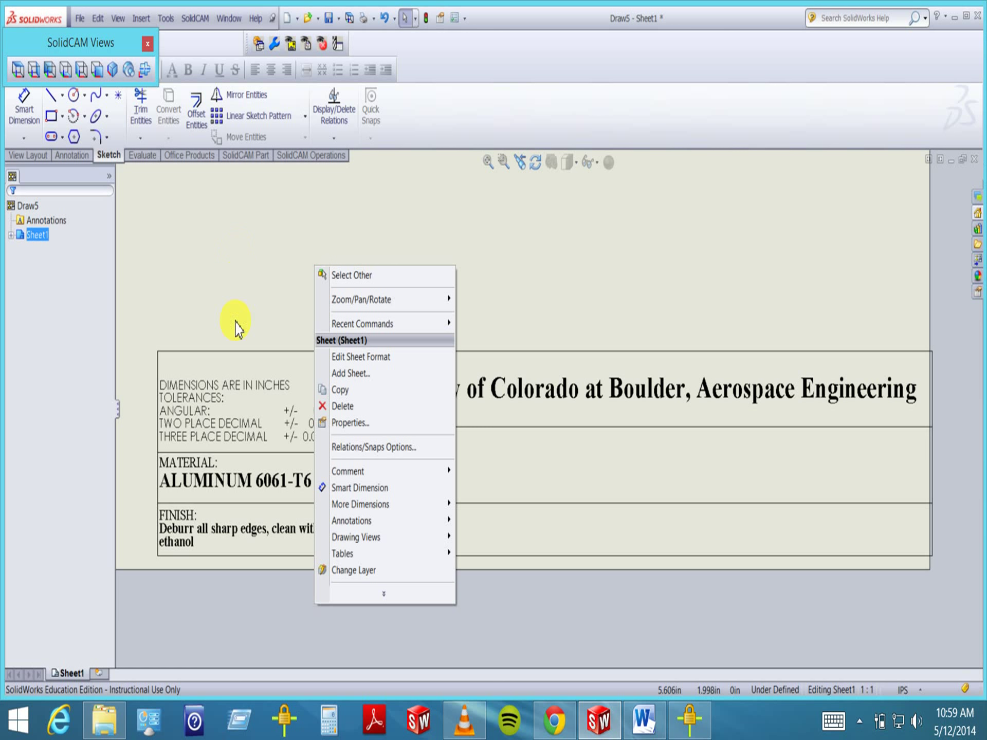
Insert a general table with 2 columns and 2 rows on the sheet above the title block table, and deselect it
mouse_move(360, 556)
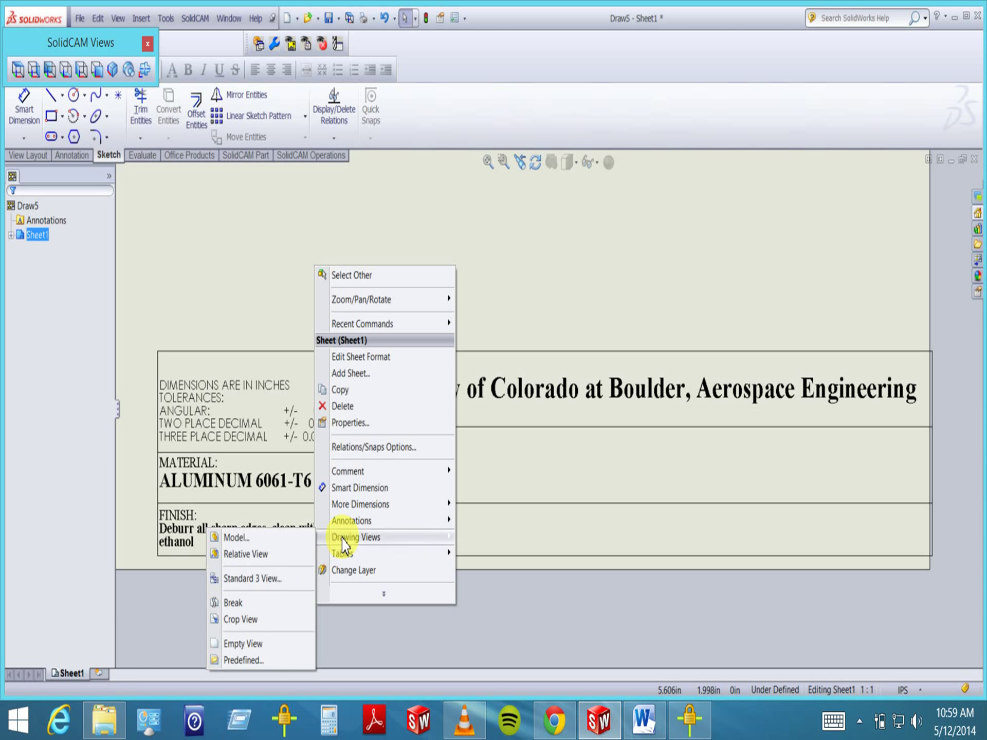
mouse_move(342, 506)
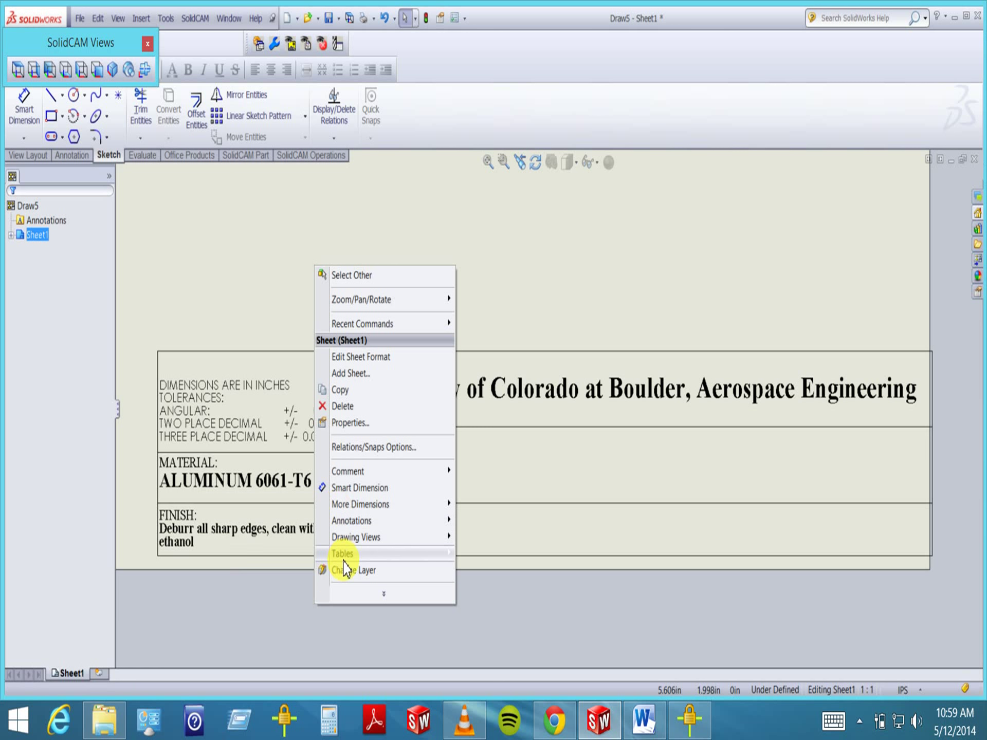
click(251, 554)
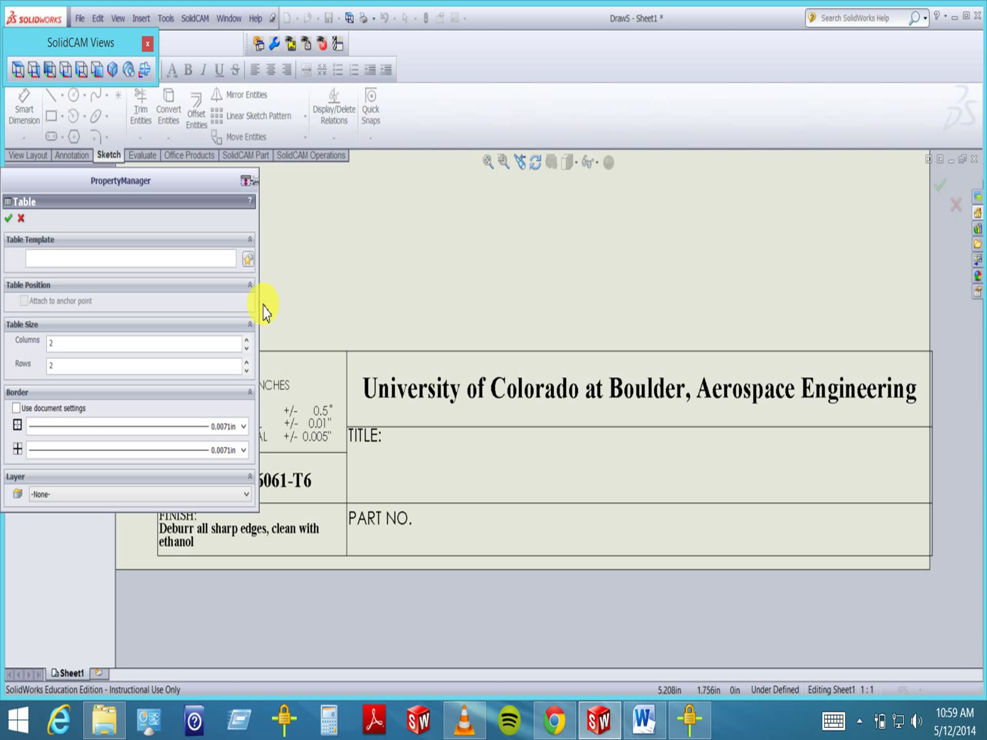
click(91, 255)
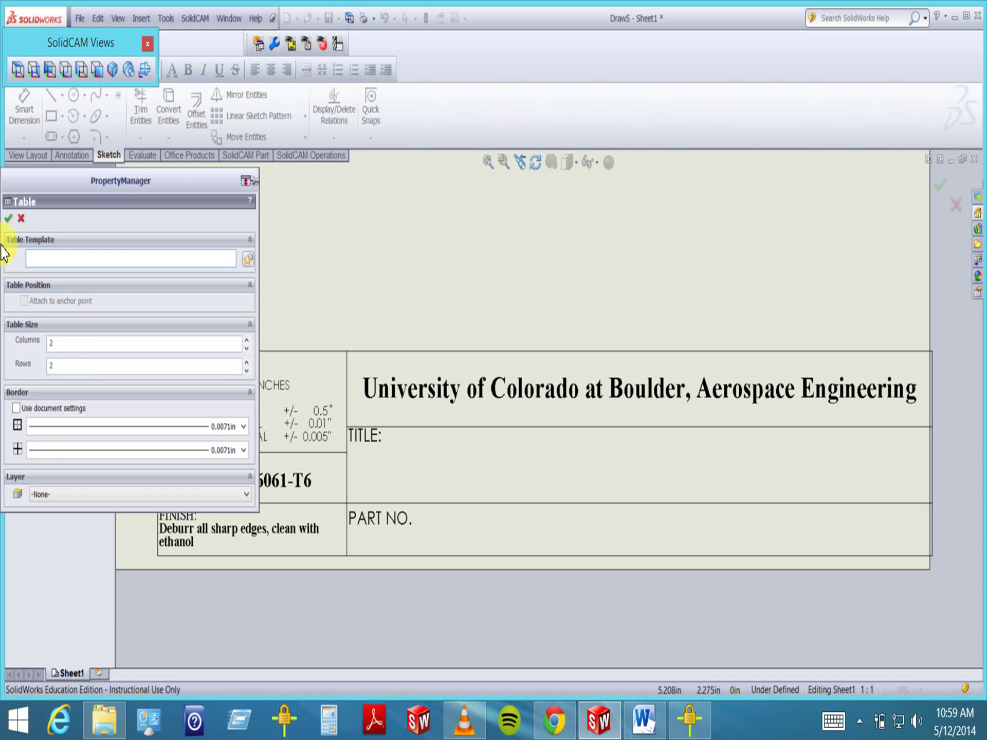
click(8, 218)
click(255, 274)
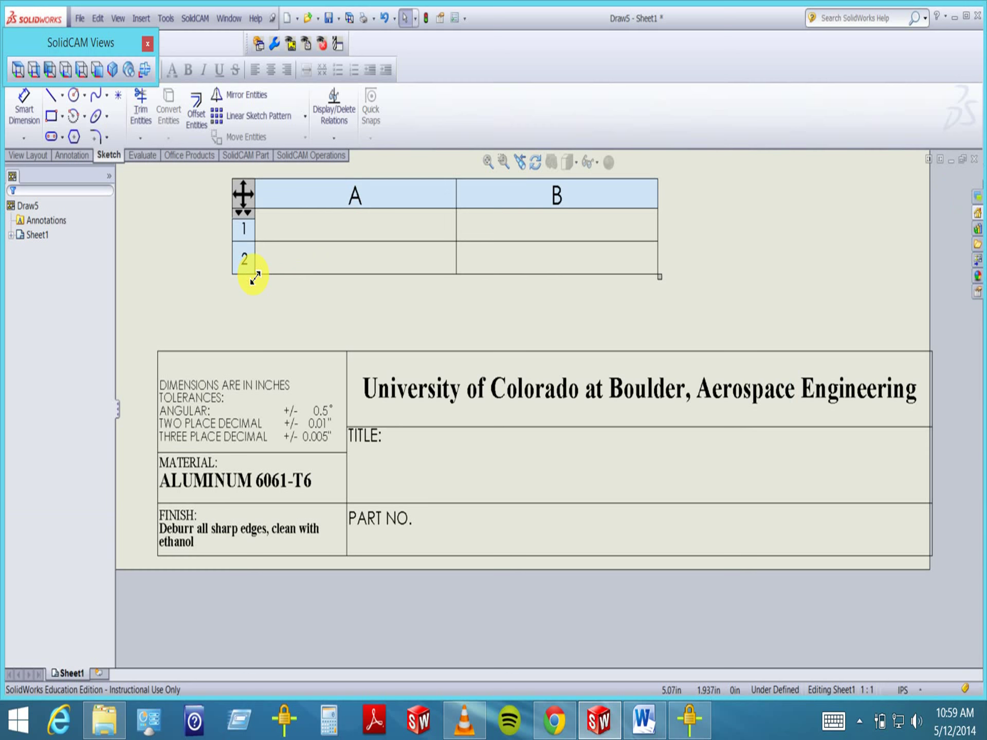
click(720, 274)
key(f)
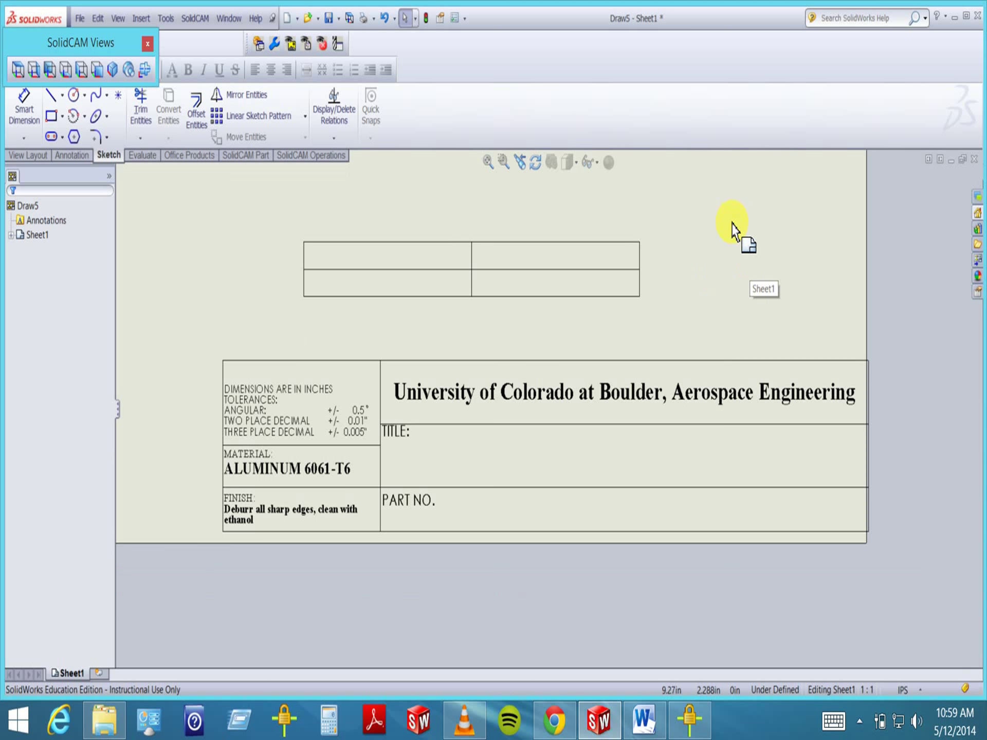
Move the blank table to the left on the sheet and enlarge it to end just above the title block table
click(405, 252)
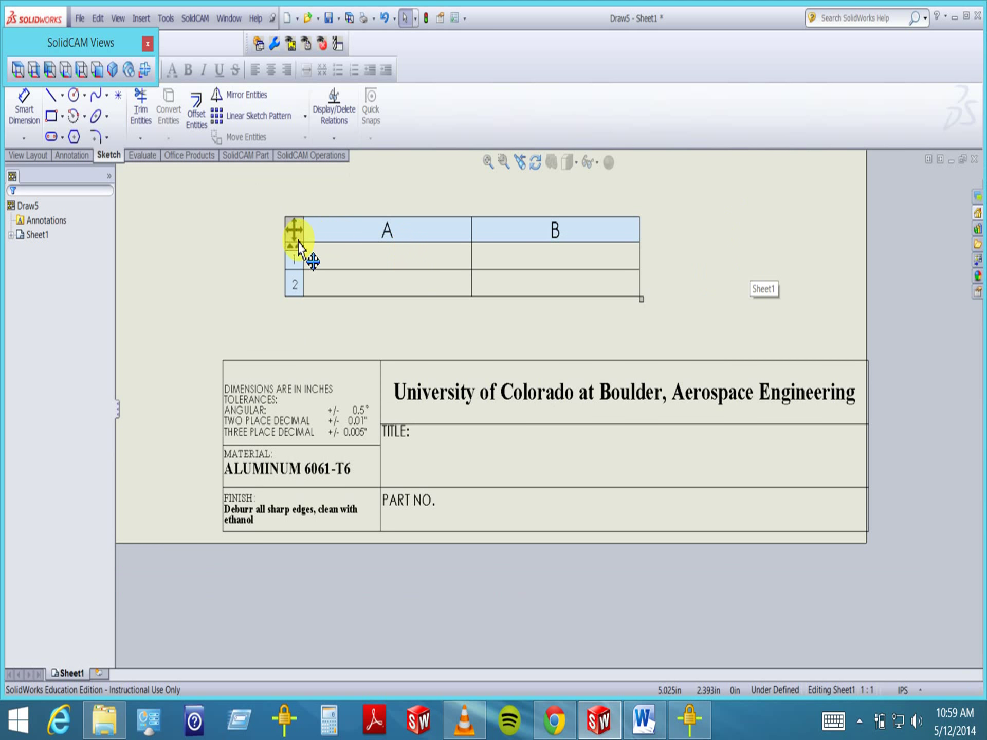
drag(288, 232, 217, 227)
drag(571, 312, 613, 338)
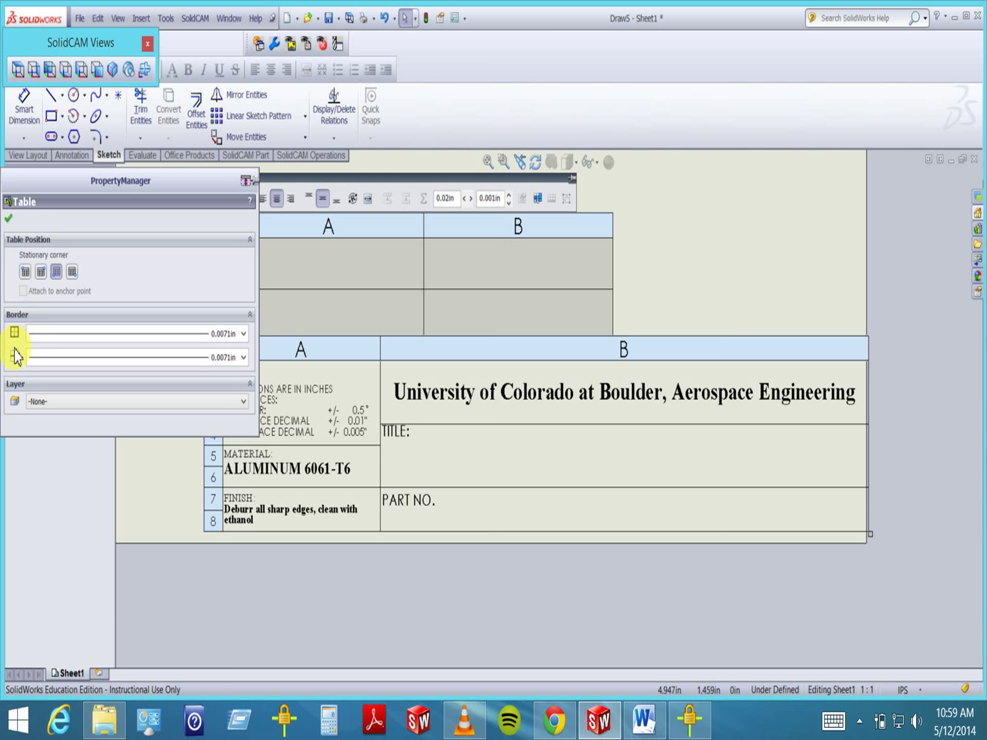
click(9, 218)
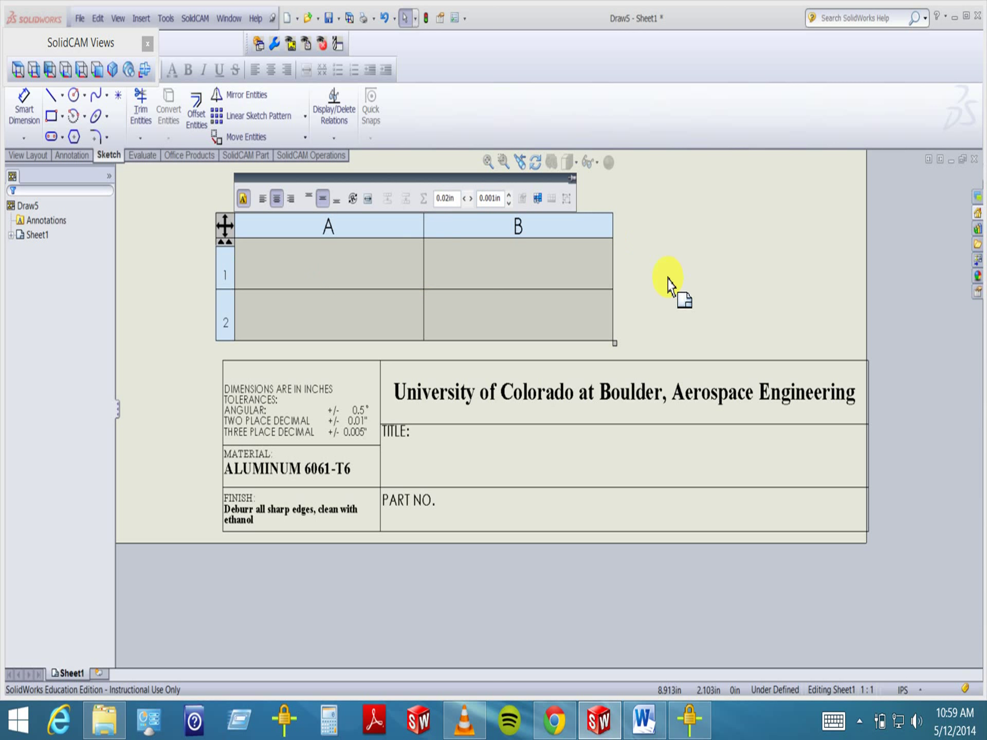
Select individual cells of the blank table's first row, and close the drawing without saving
scroll(668, 285, up, 5)
click(518, 340)
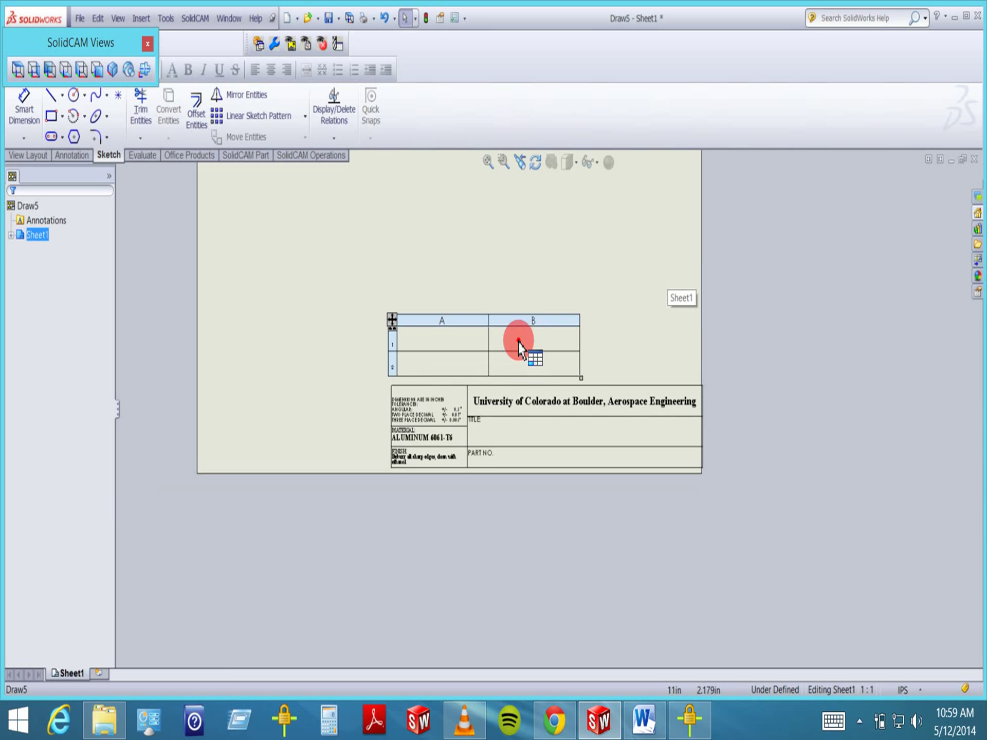
drag(386, 258, 393, 267)
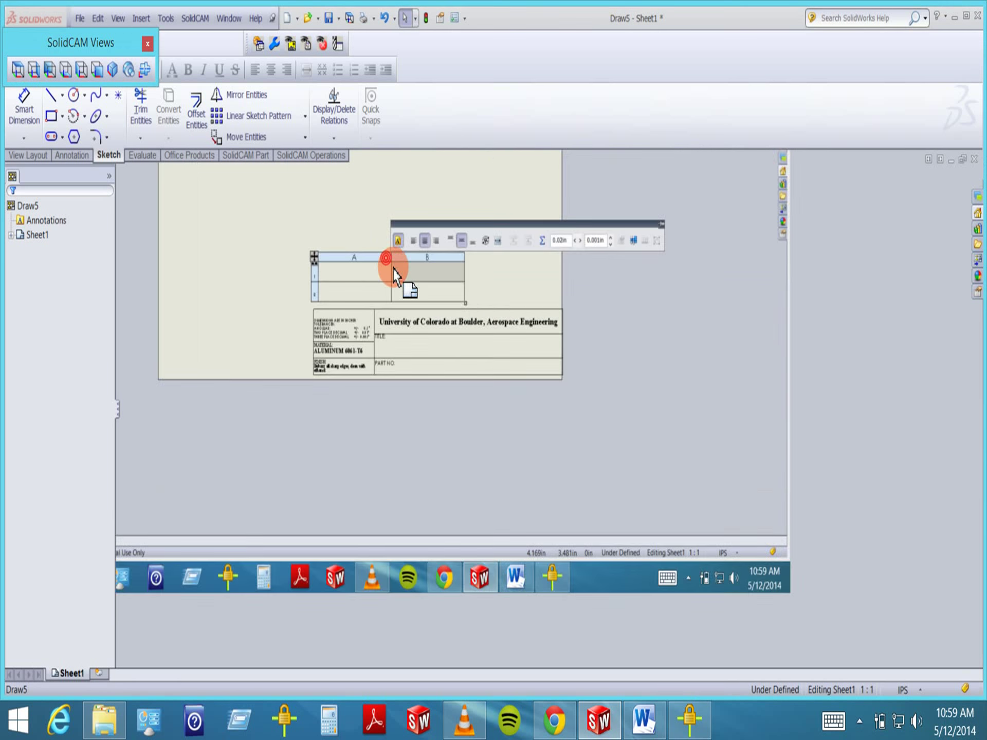
click(437, 342)
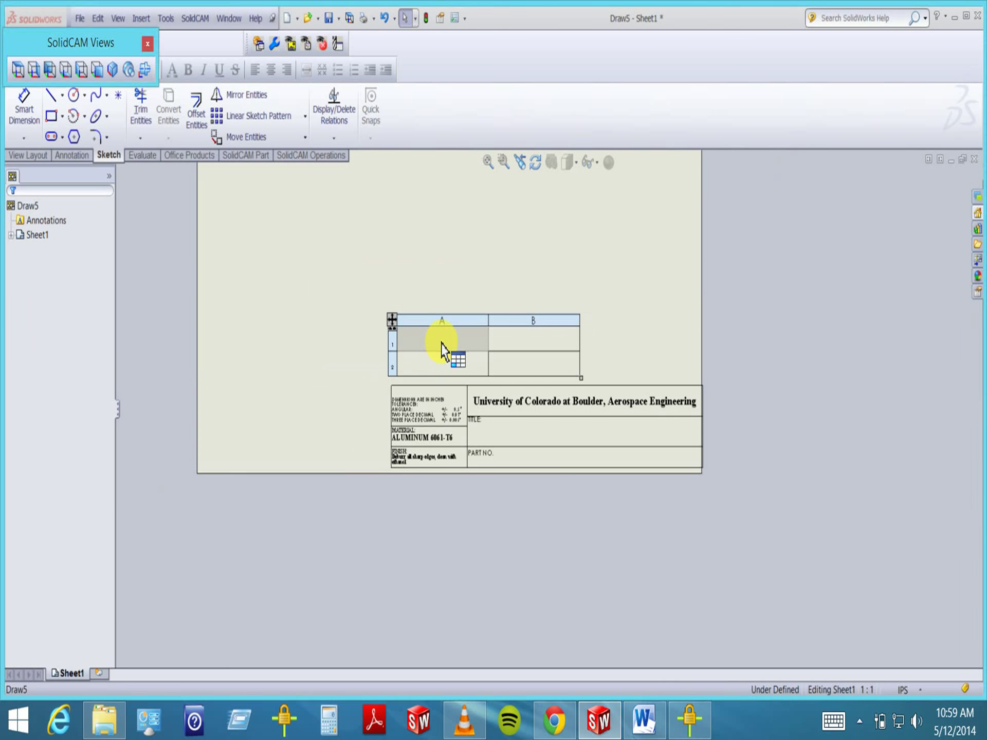
click(974, 159)
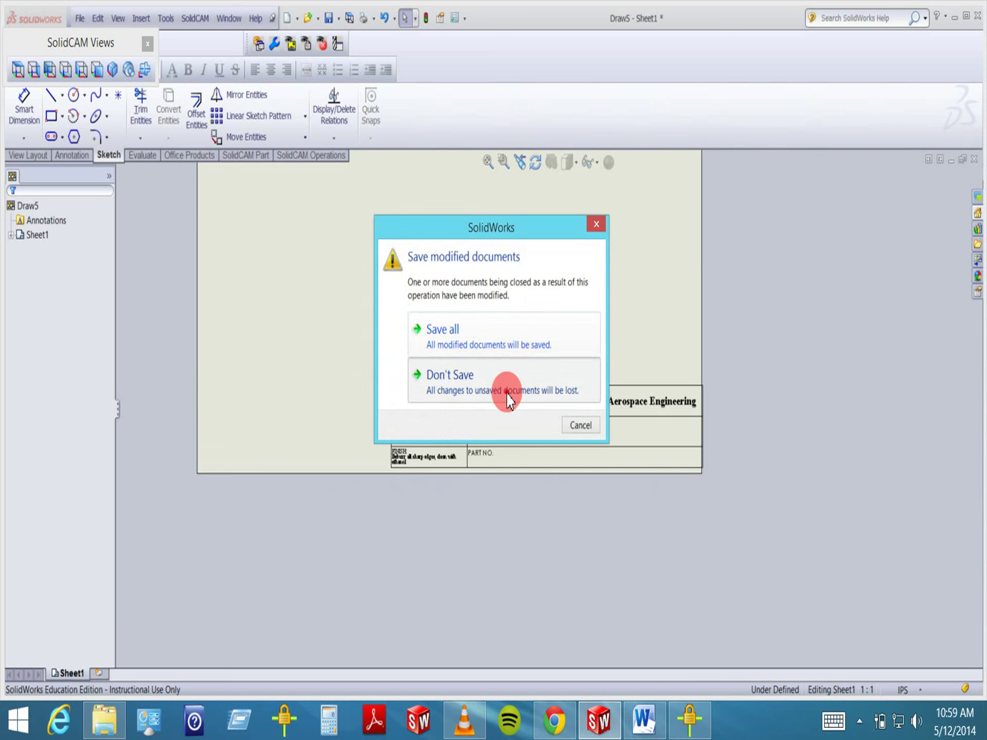
click(509, 396)
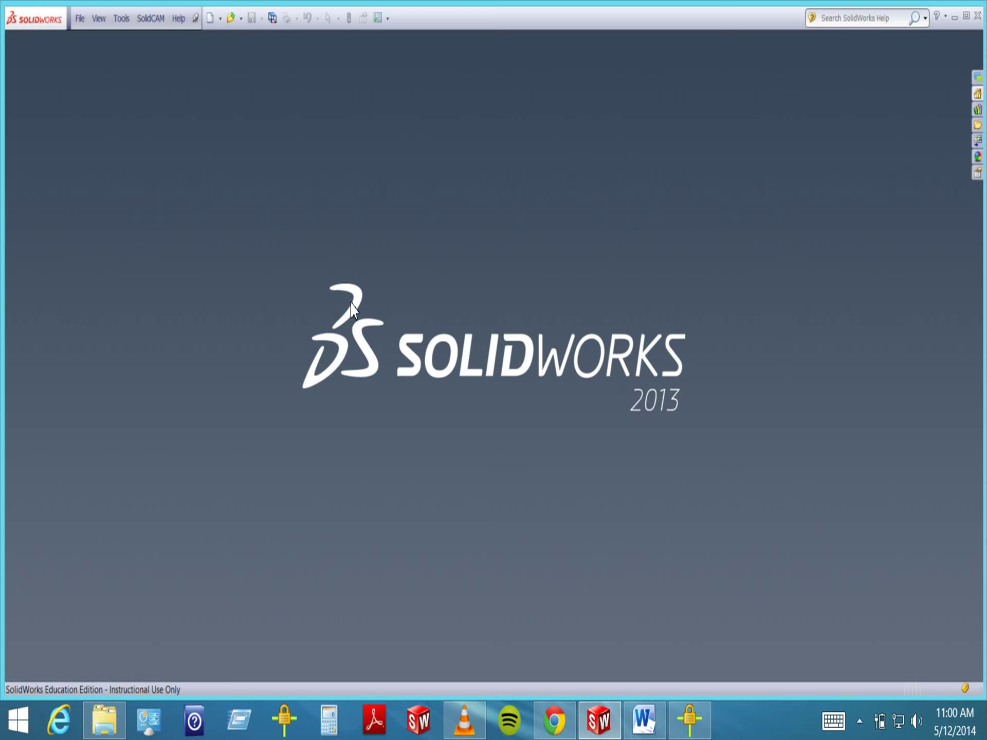
Switch to Word and review the class schedule and homework entries in 2519 Calendar.docx
click(644, 720)
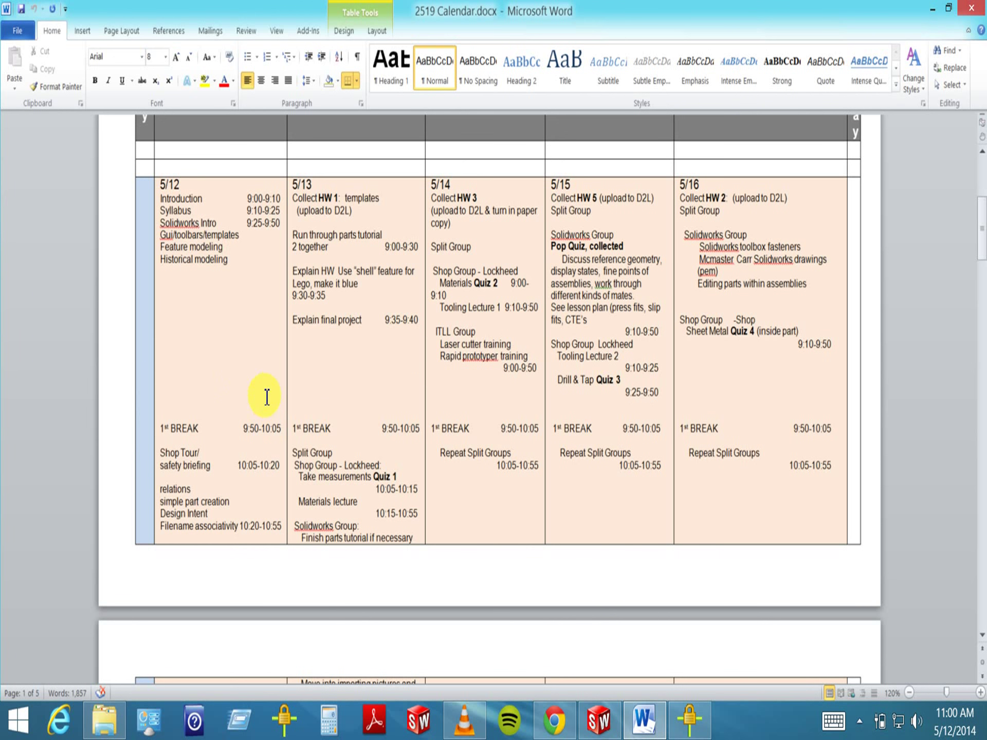
scroll(262, 395, down, 12)
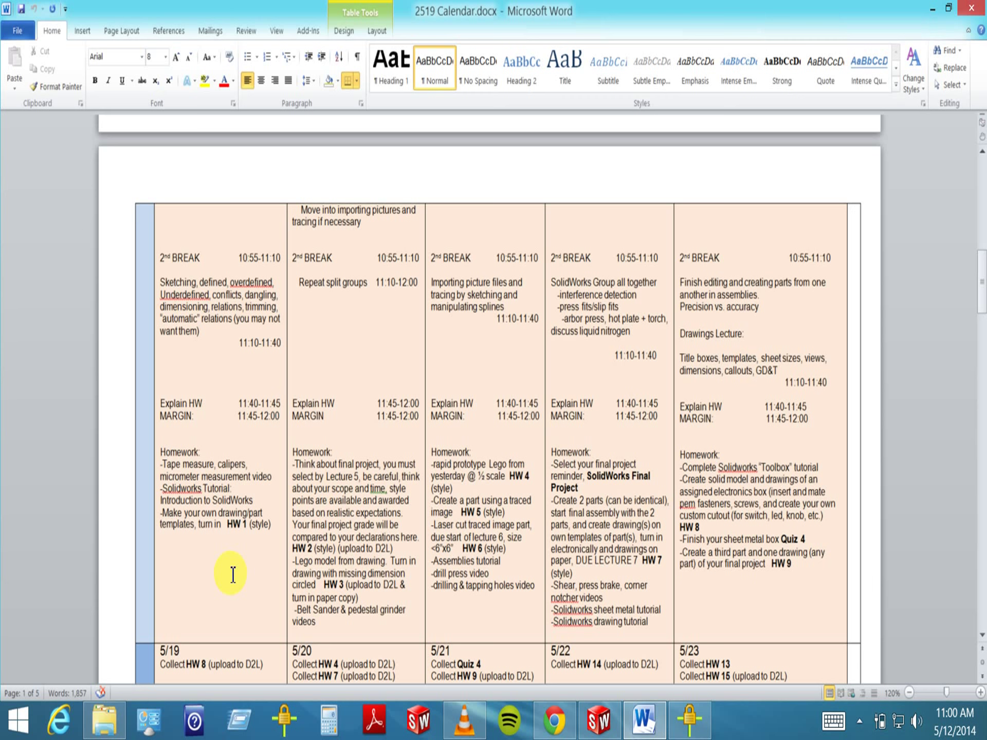
scroll(327, 618, down, 12)
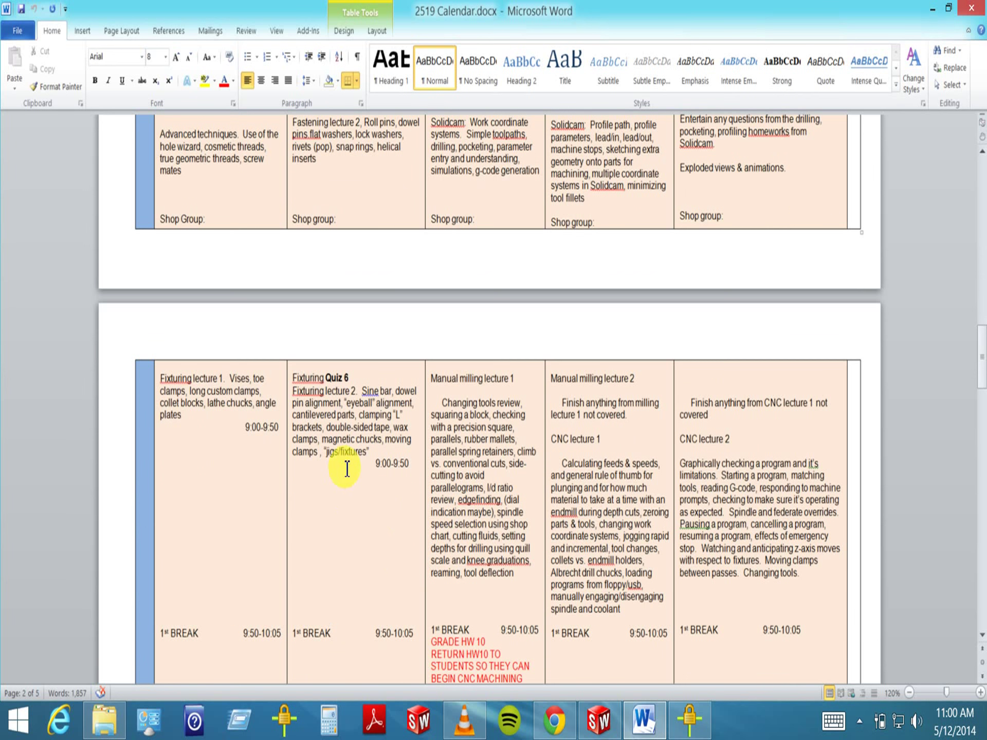
scroll(347, 468, down, 1)
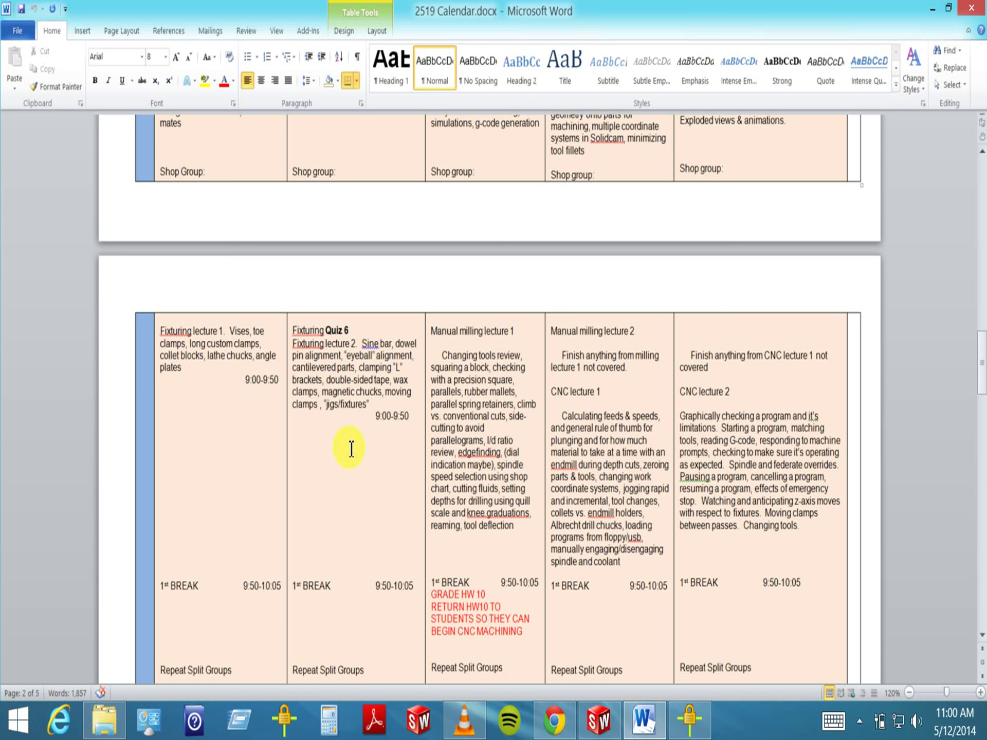
scroll(351, 449, up, 3)
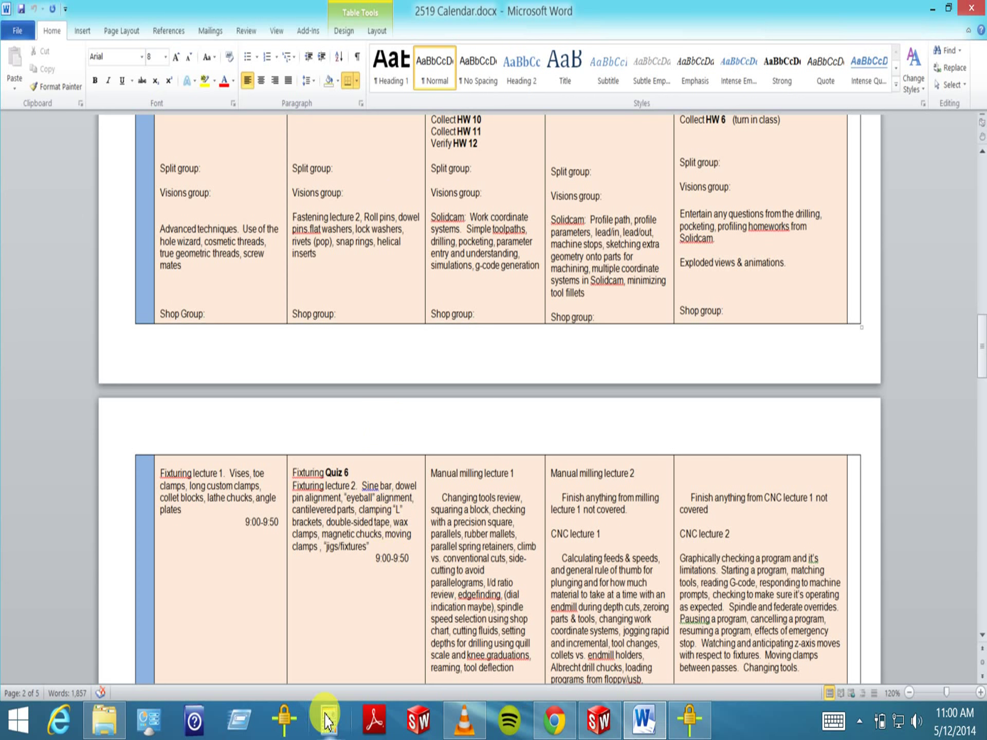
Switch to VLC media player and stop the recording
click(464, 720)
click(20, 663)
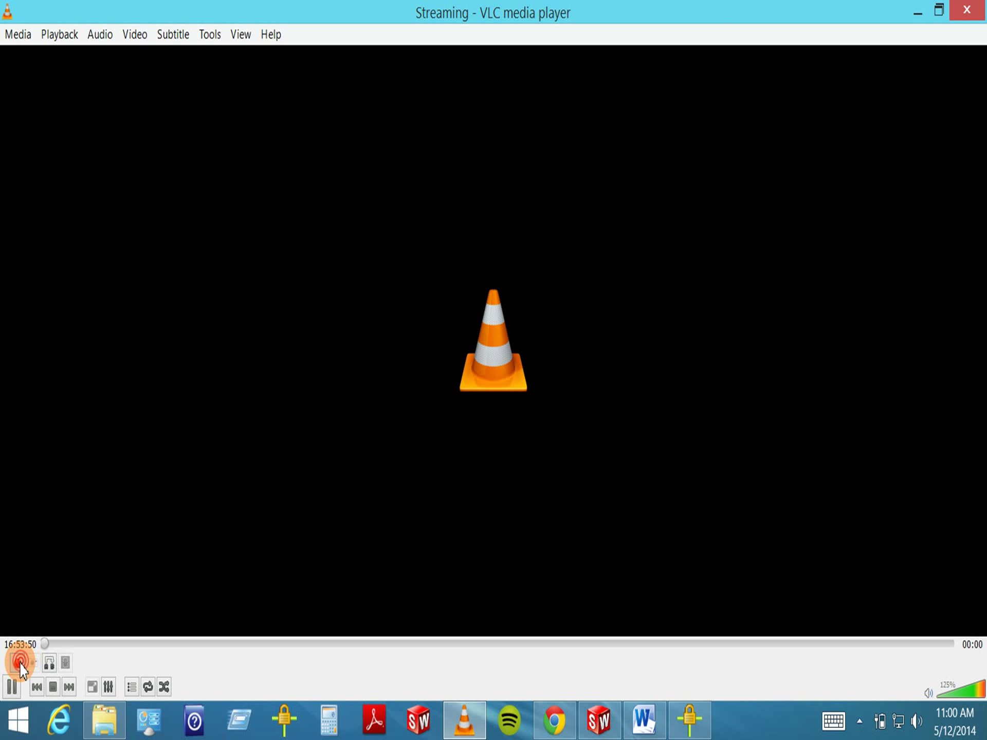